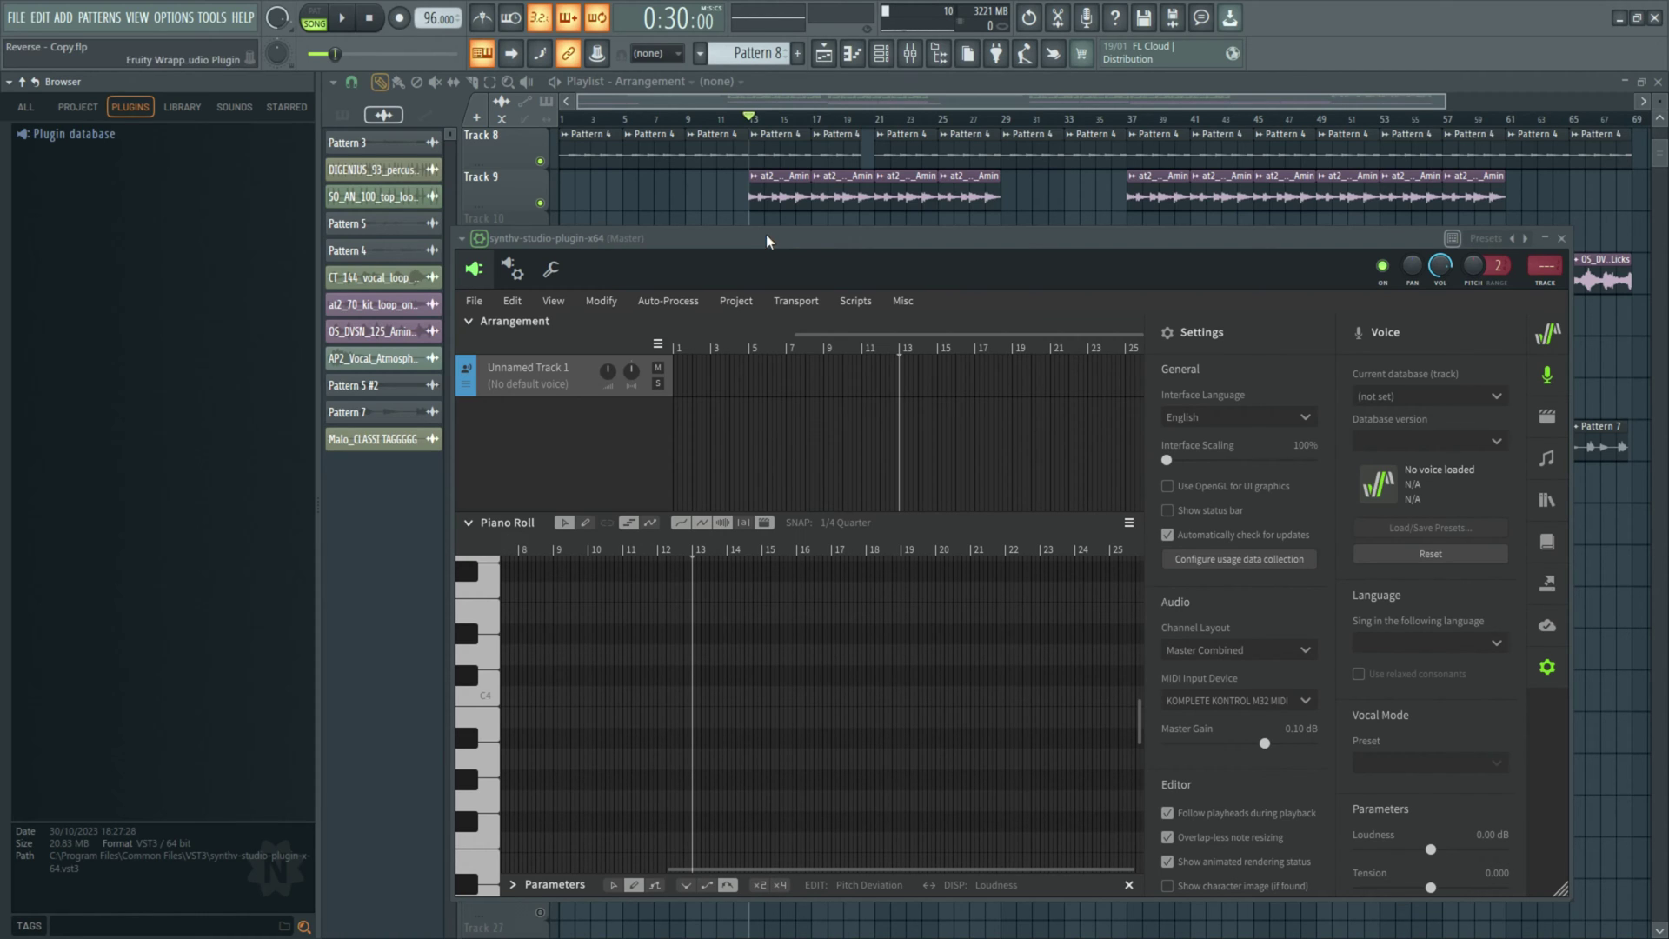
Step: Open the channel rack and place it above the Synthesizer V window
{"action": "left_click_drag", "start_coordinate": [776, 233], "coordinate": [799, 265]}
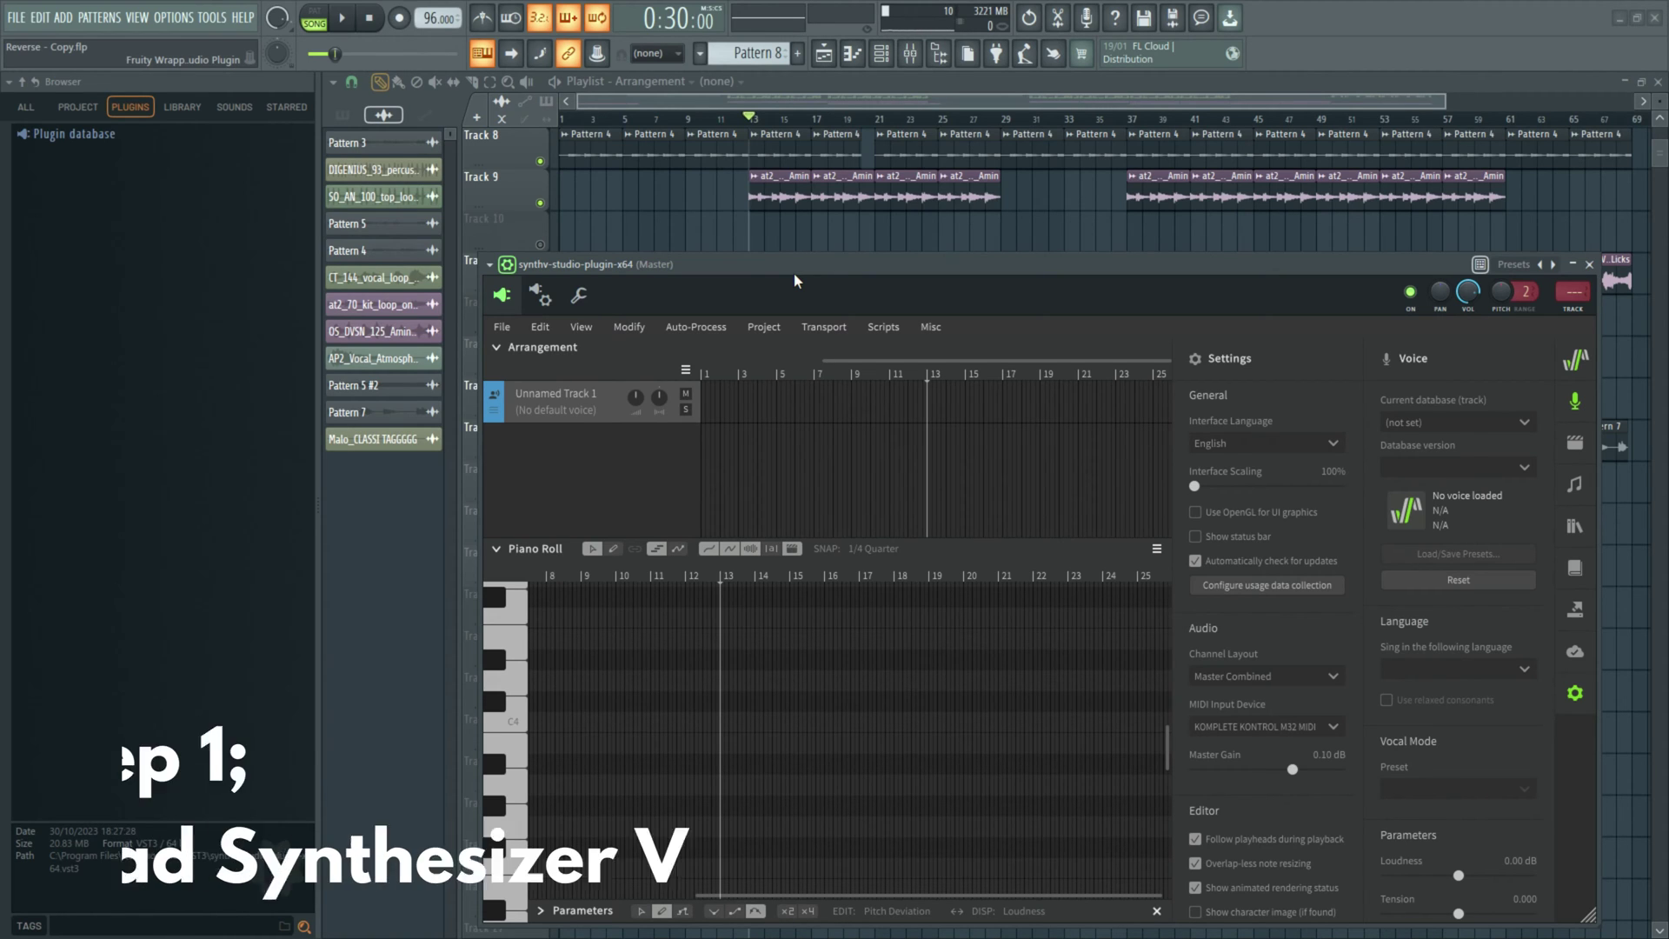
{"action": "left_click", "coordinate": [883, 55]}
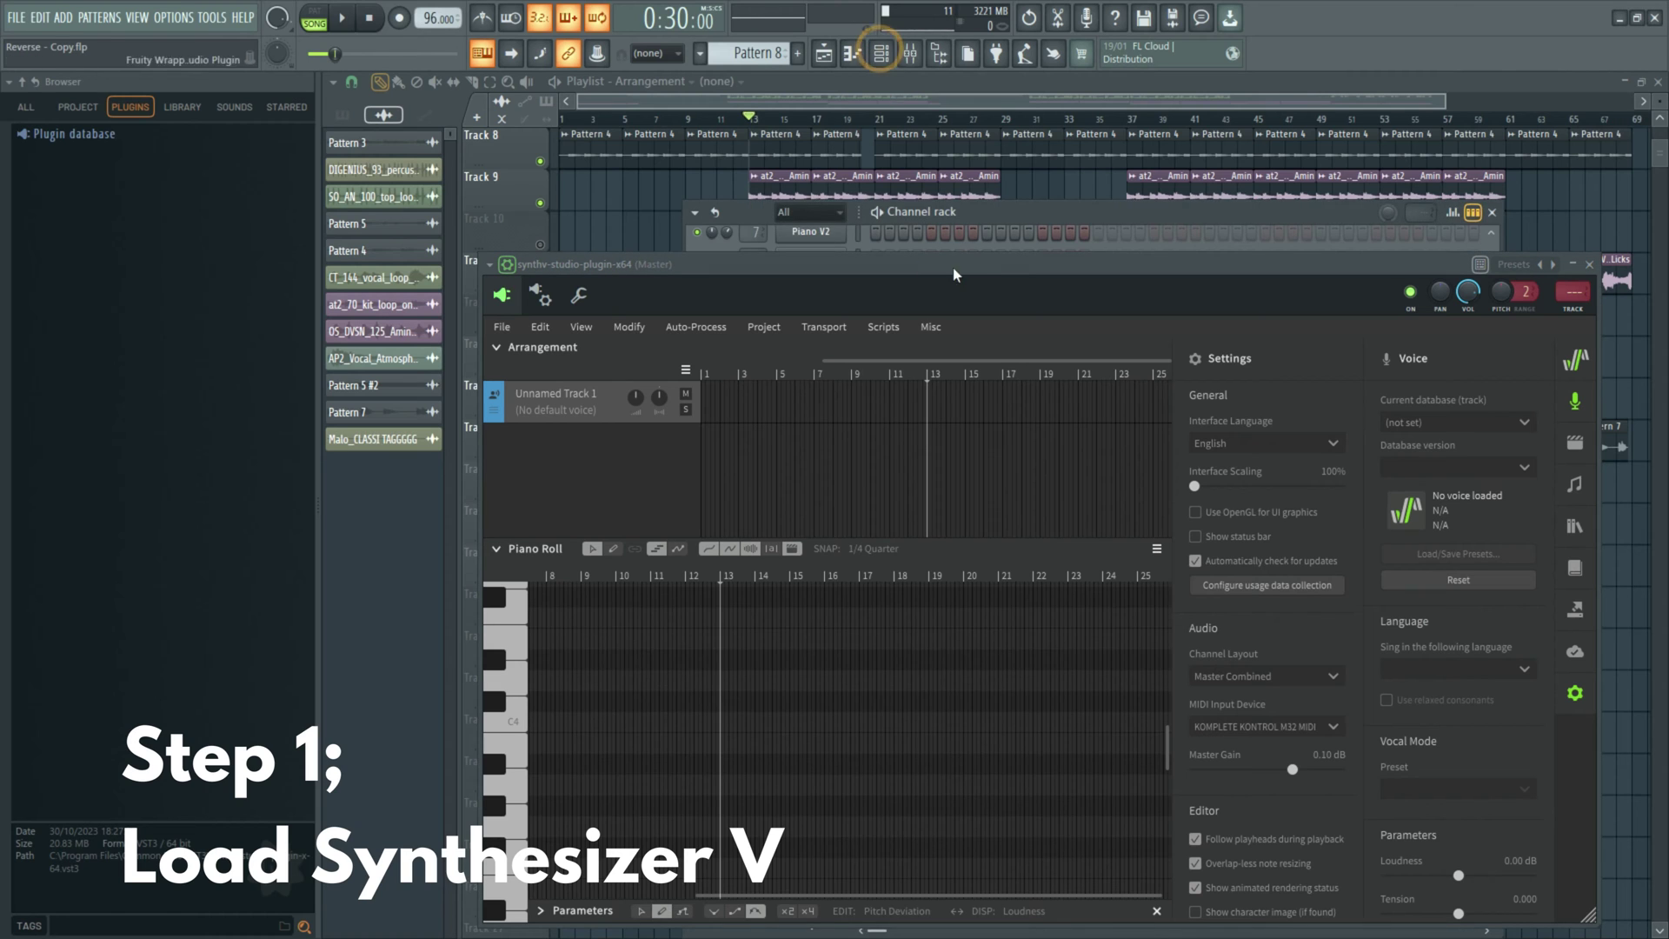
{"action": "left_click_drag", "start_coordinate": [956, 213], "coordinate": [977, 87]}
Step: Move the Synthesizer V window down and shrink it so the channel rows show
{"action": "left_click_drag", "start_coordinate": [980, 259], "coordinate": [889, 184]}
{"action": "left_click_drag", "start_coordinate": [1549, 828], "coordinate": [1581, 840]}
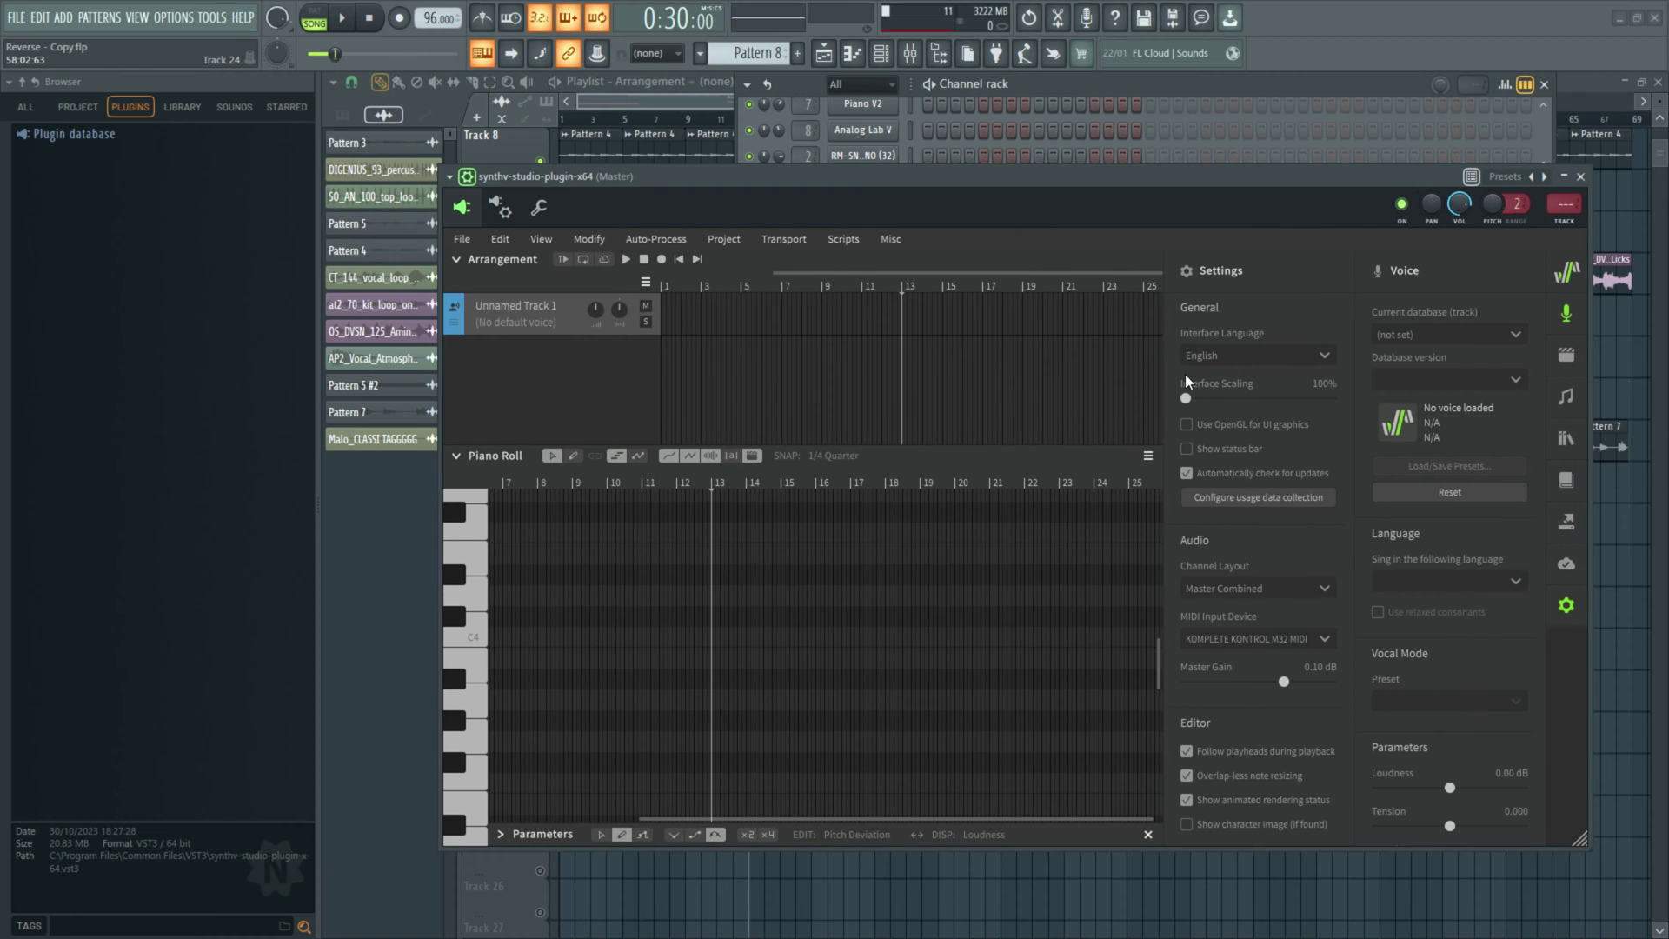
{"action": "left_click_drag", "start_coordinate": [1102, 181], "coordinate": [1036, 202]}
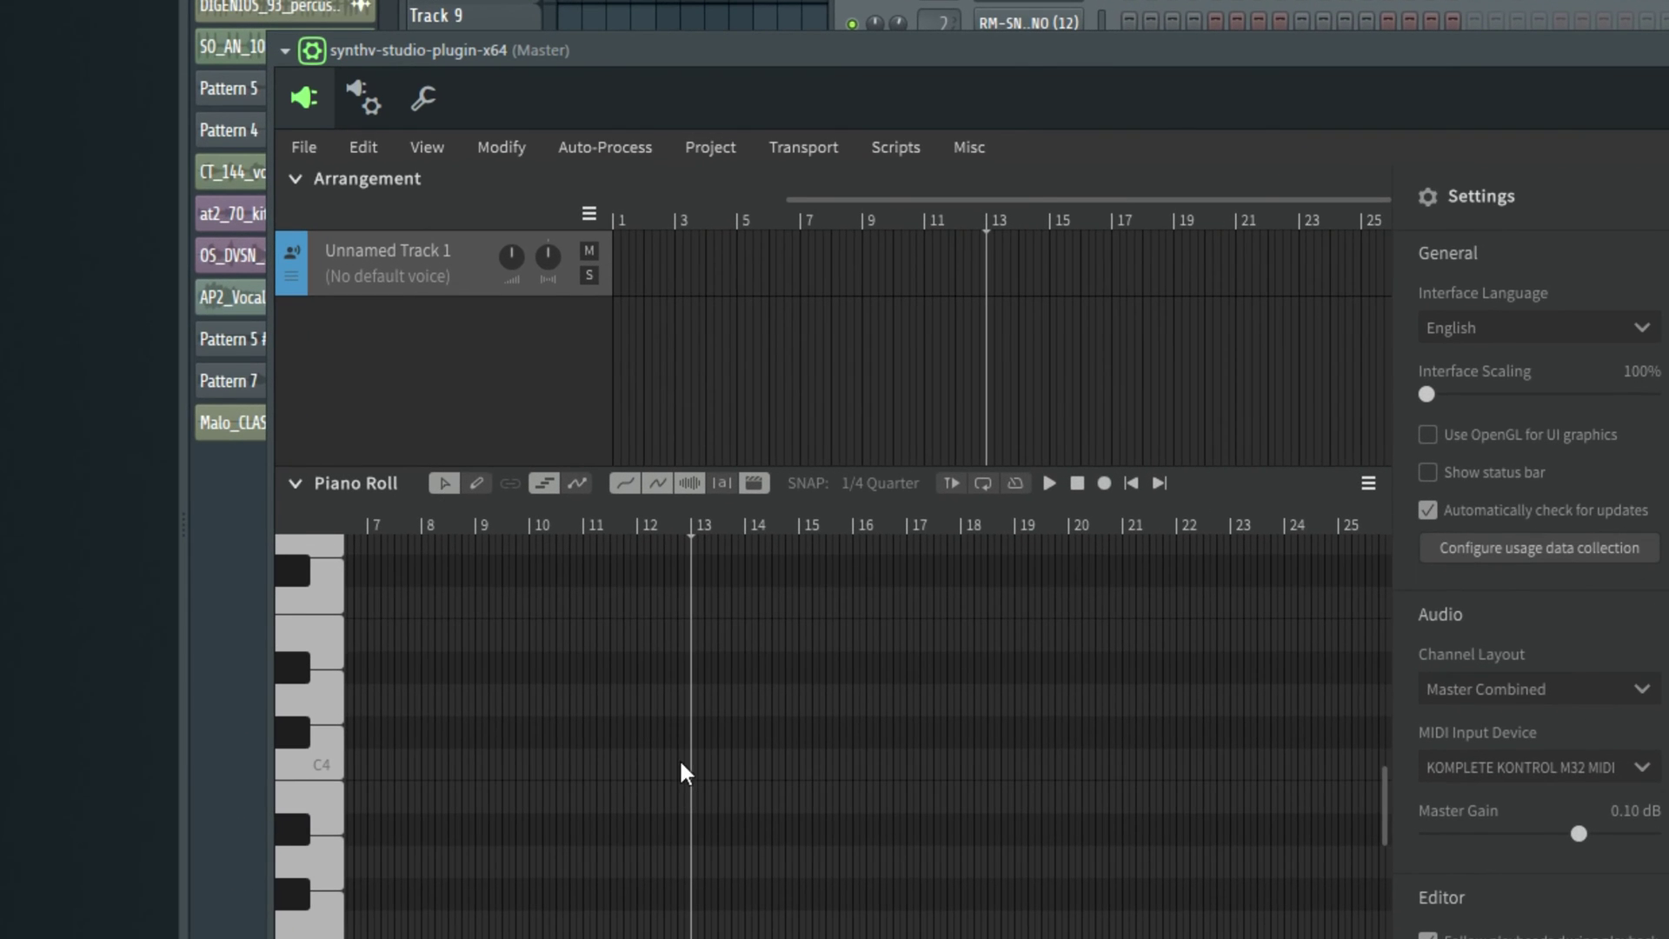
Step: Add a trial 'la' note near bar 13, resize it, then delete it
{"action": "left_click", "coordinate": [694, 765]}
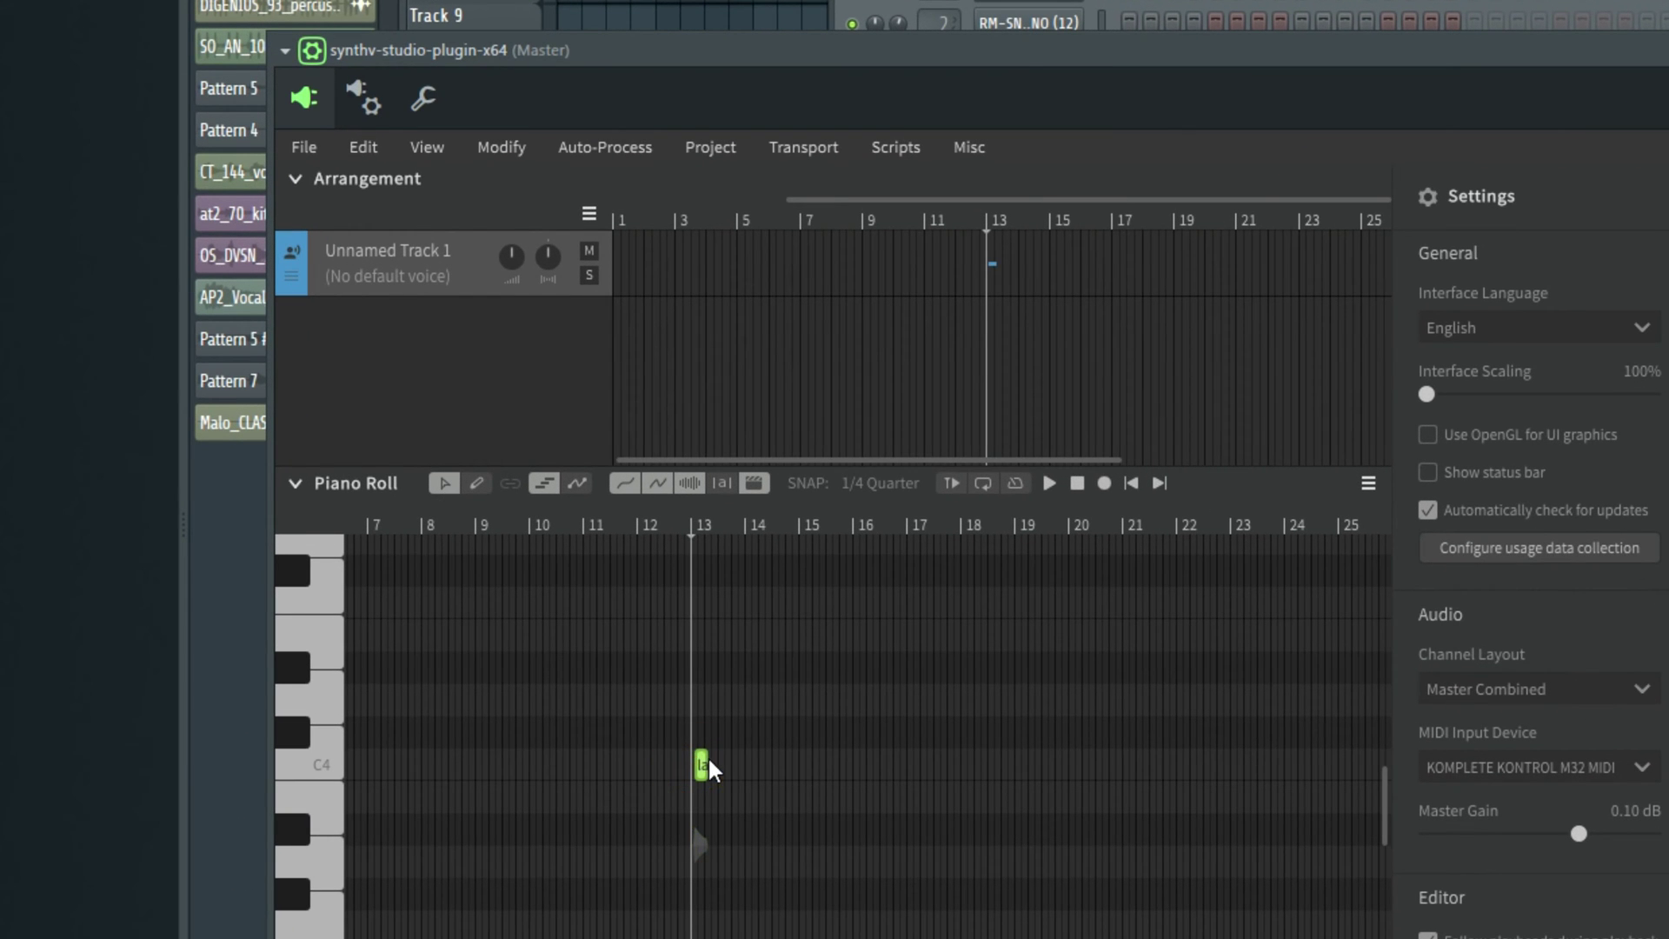
{"action": "mouse_move", "coordinate": [708, 764]}
{"action": "left_mouse_down"}
{"action": "mouse_move", "coordinate": [854, 759]}
{"action": "mouse_move", "coordinate": [815, 761]}
{"action": "left_mouse_up"}
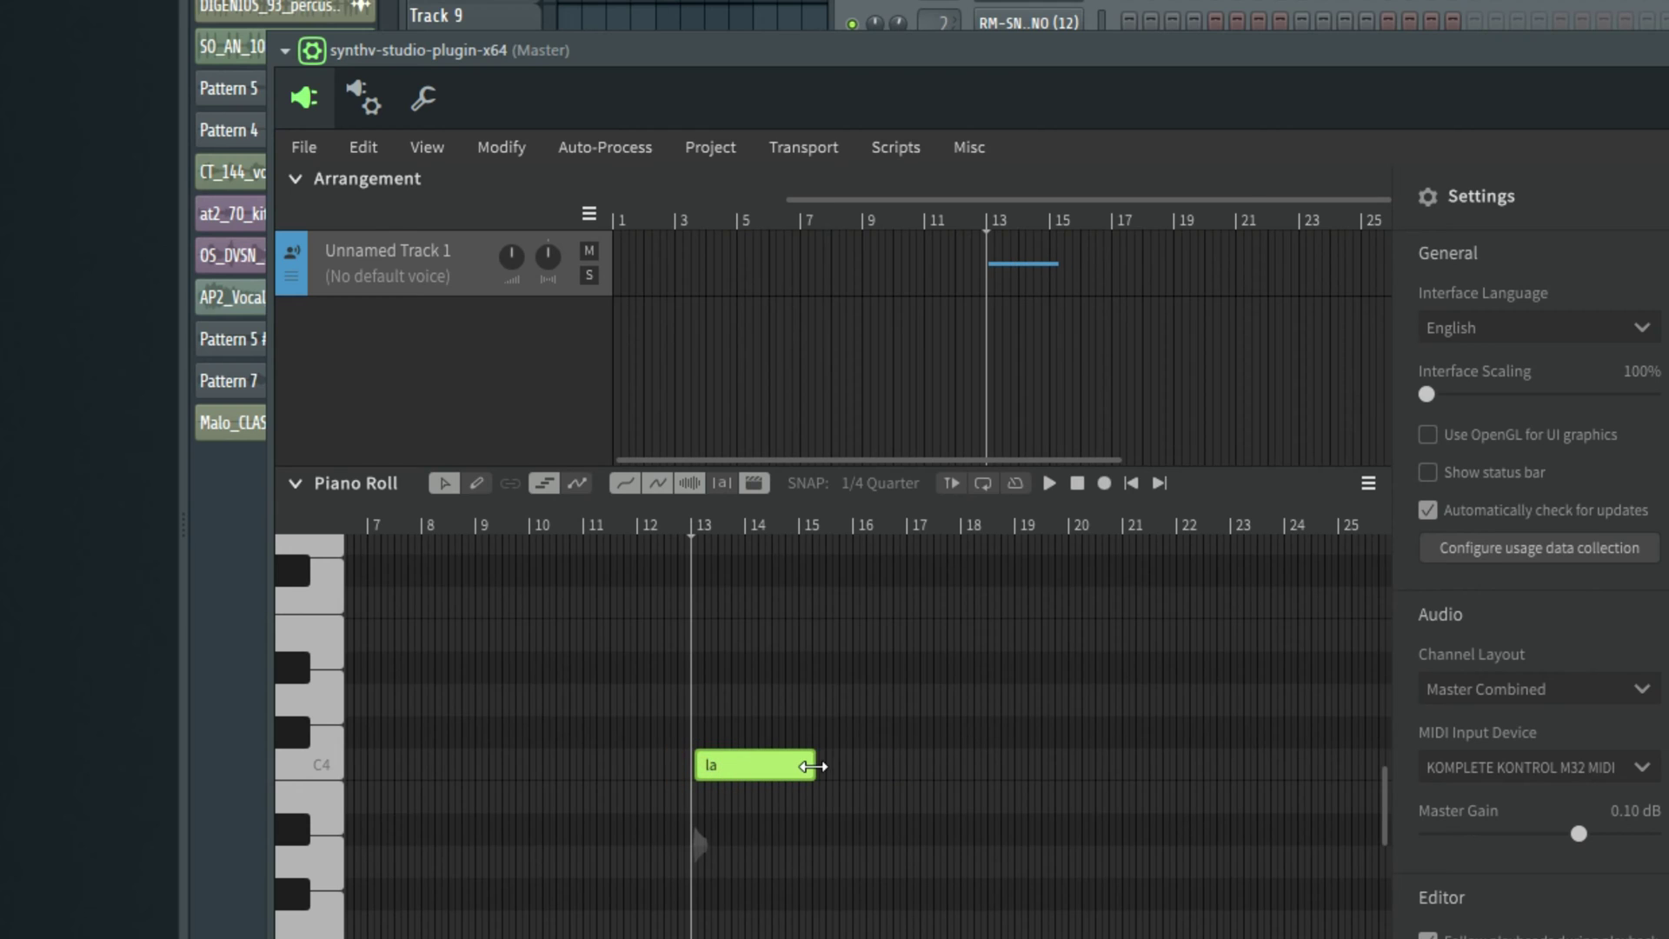
{"action": "left_click", "coordinate": [796, 711]}
{"action": "key", "text": "Delete"}
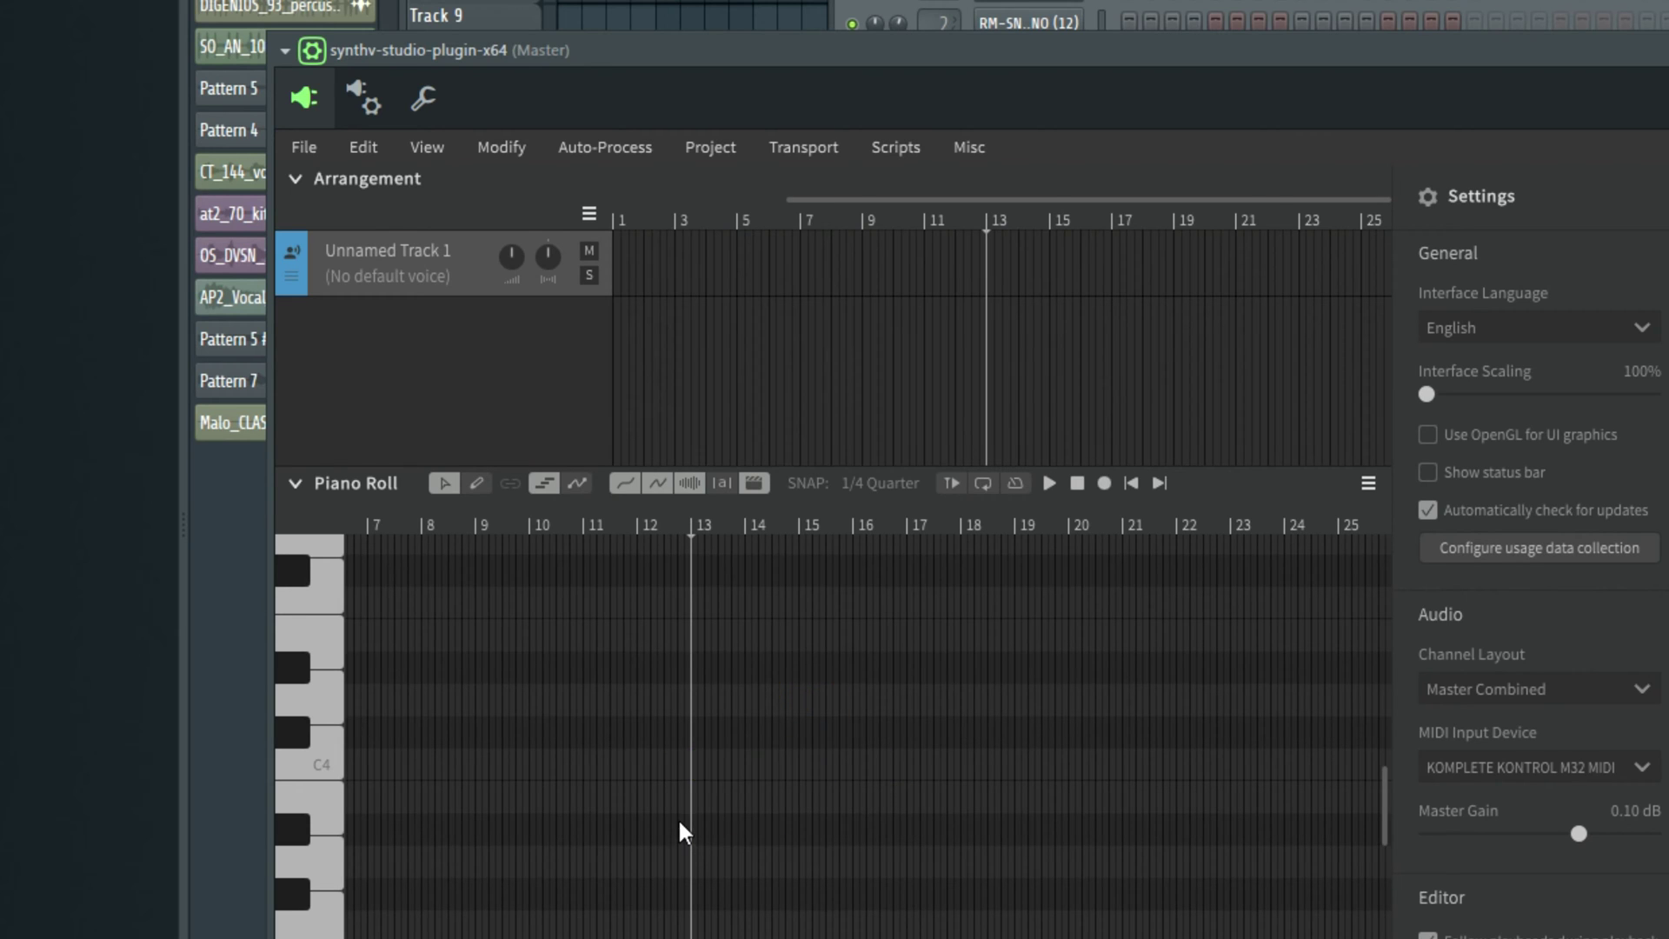
Step: Rewind the playhead to bar 1 and move the plugin window to reveal playlist tracks
{"action": "left_click", "coordinate": [762, 220]}
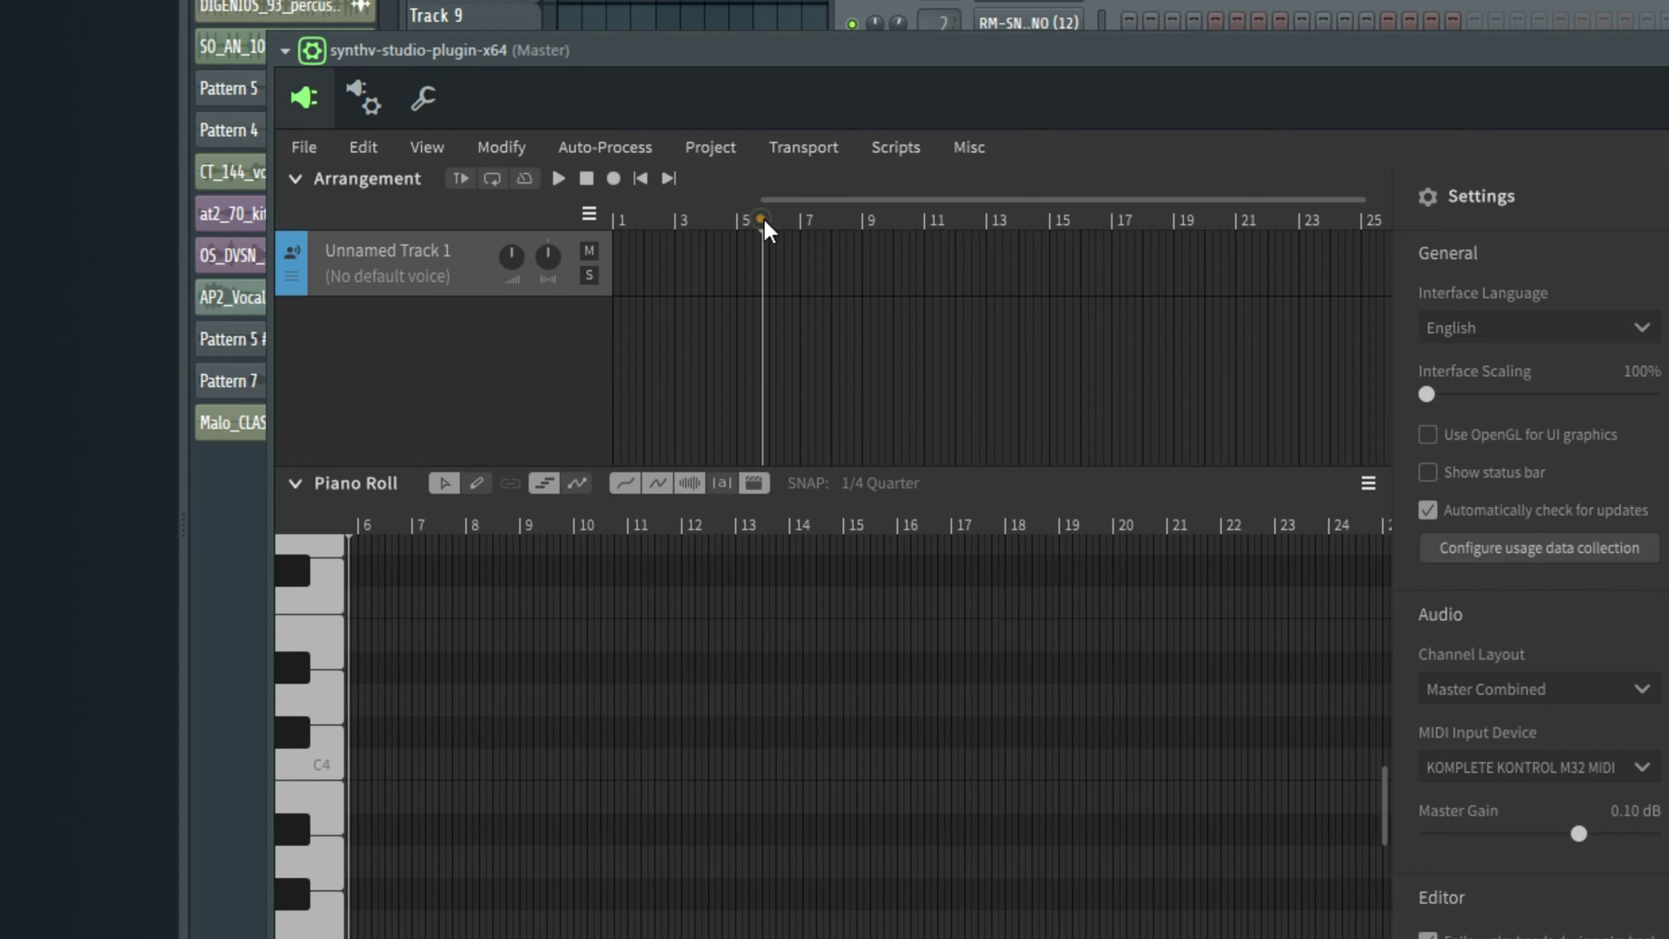
{"action": "left_click_drag", "start_coordinate": [732, 216], "coordinate": [510, 237]}
{"action": "left_click", "coordinate": [728, 217]}
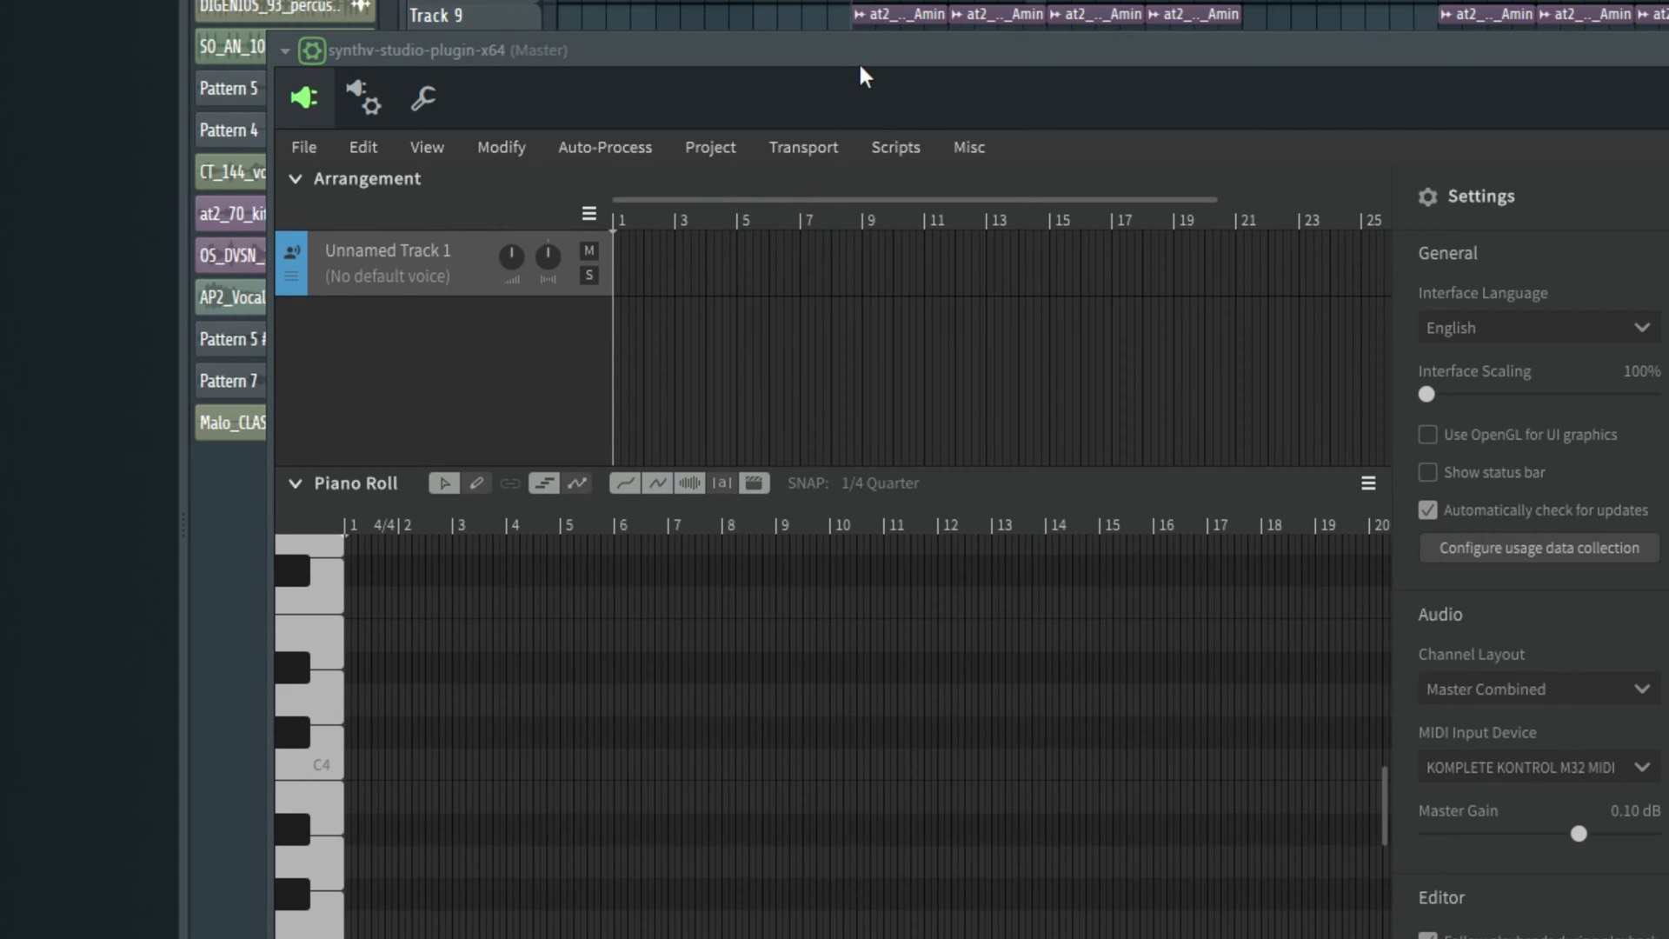
{"action": "left_click_drag", "start_coordinate": [861, 54], "coordinate": [958, 147]}
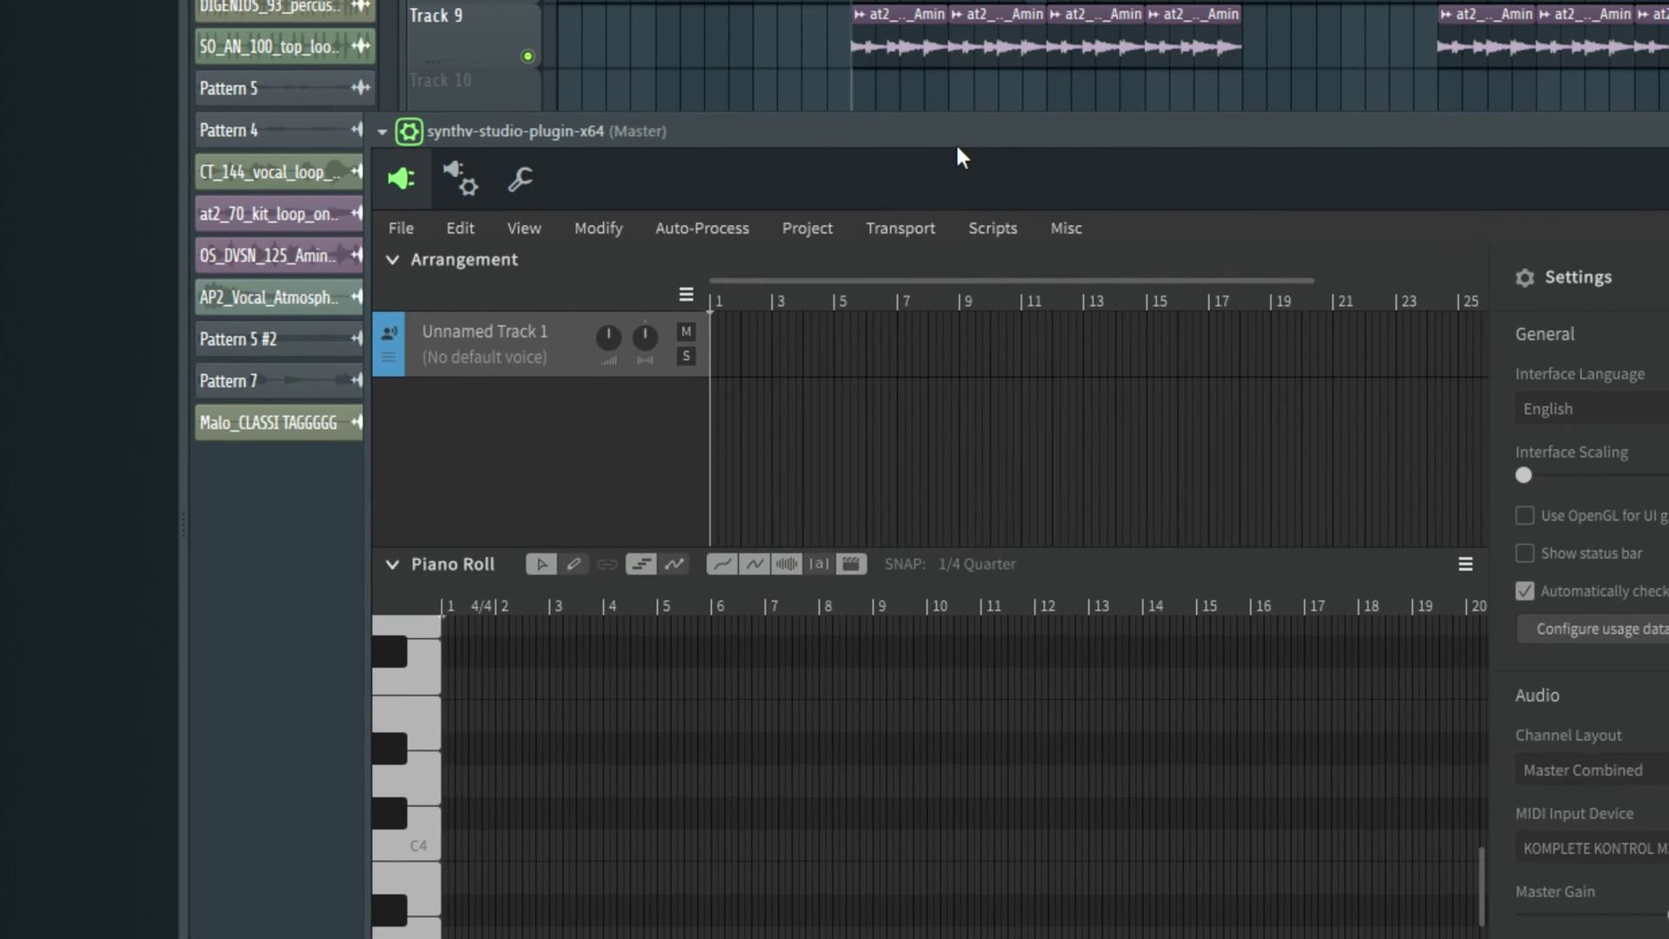
Step: Scroll the playlist during playback and move the plugin window down-left to reveal more tracks
{"action": "scroll", "coordinate": [957, 53], "scroll_direction": "down", "scroll_amount": 5}
{"action": "scroll", "coordinate": [956, 52], "scroll_direction": "up", "scroll_amount": 4}
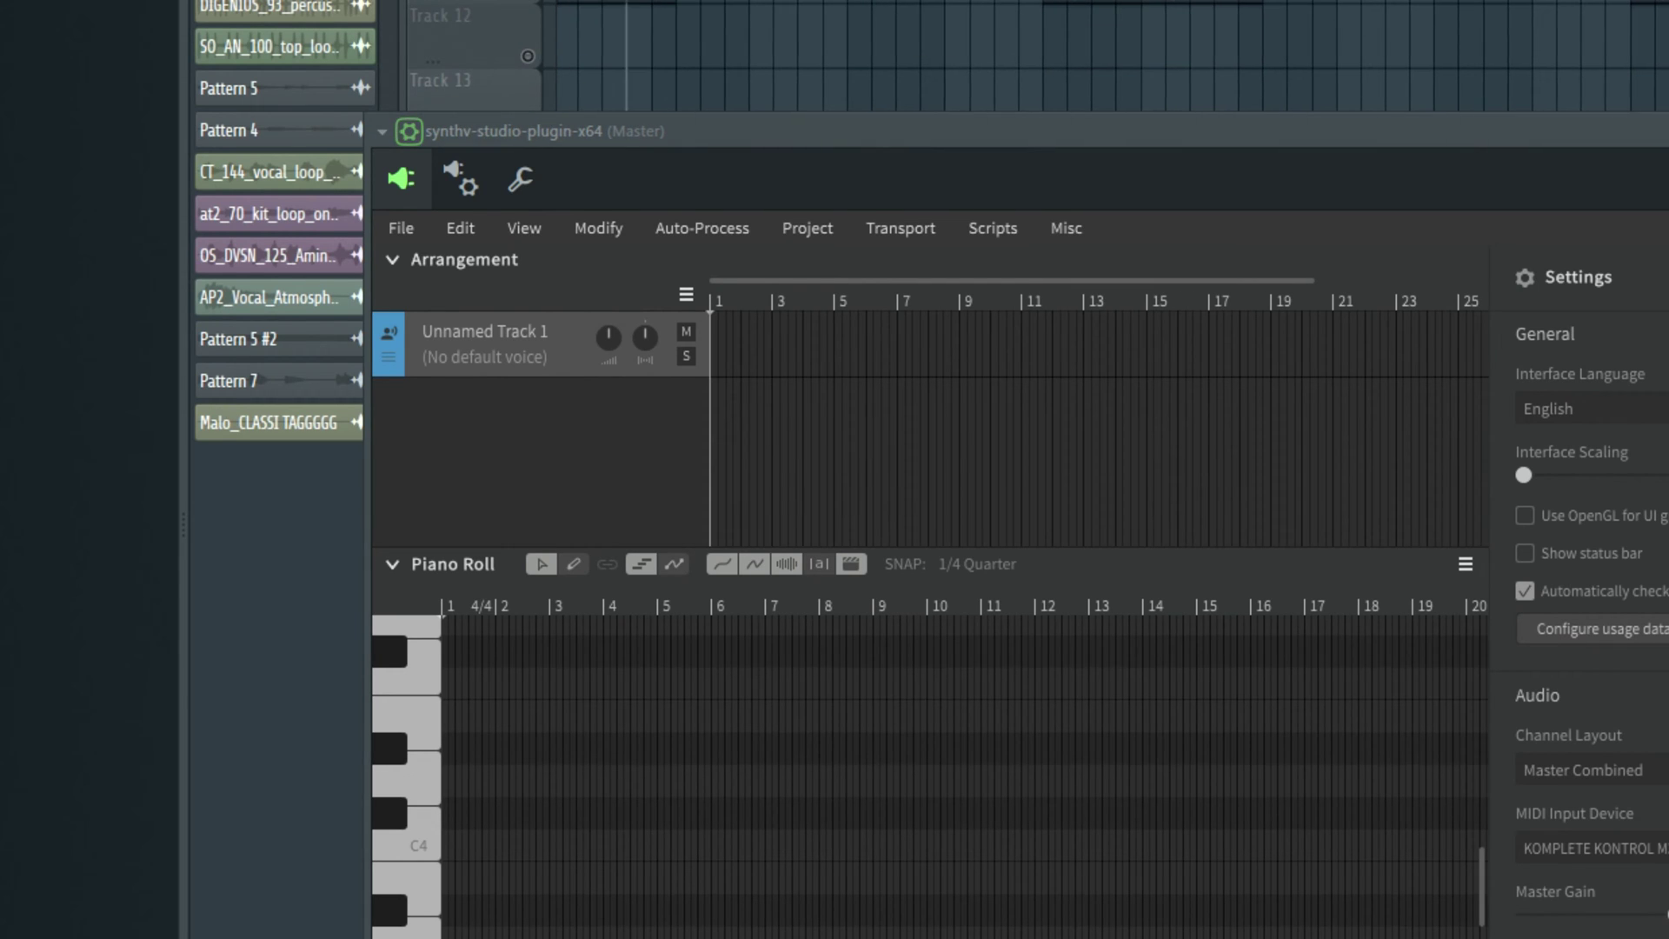
{"action": "scroll", "coordinate": [957, 52], "scroll_direction": "down", "scroll_amount": 2}
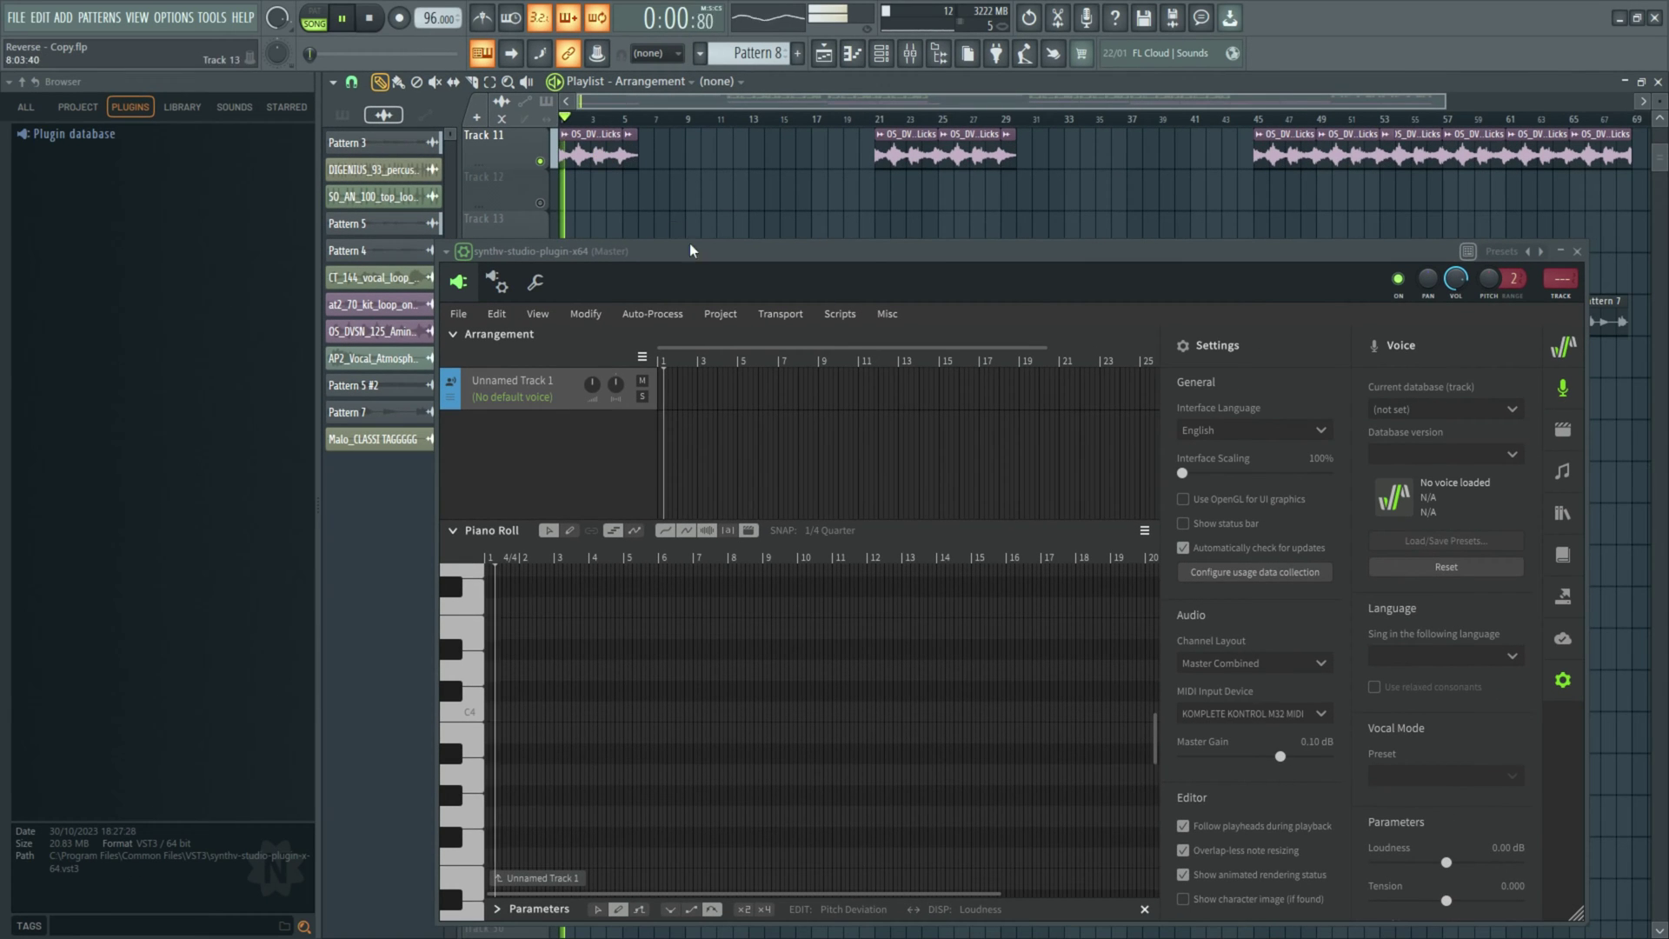
{"action": "left_click_drag", "start_coordinate": [681, 253], "coordinate": [529, 372]}
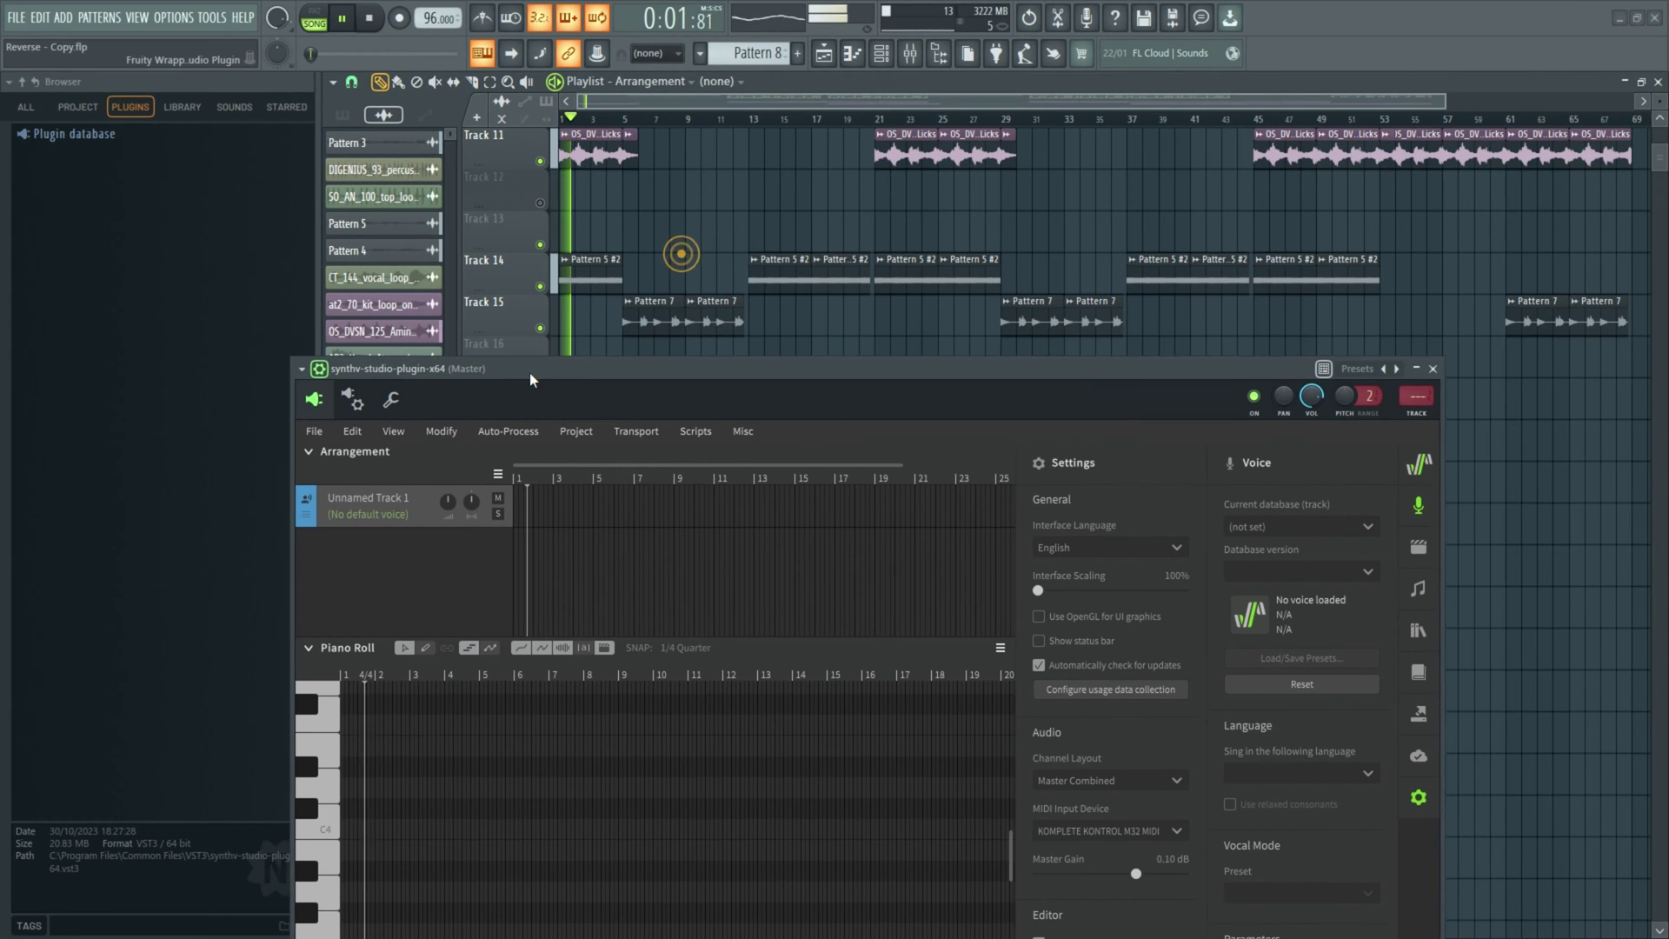
{"action": "scroll", "coordinate": [576, 214], "scroll_direction": "up", "scroll_amount": 2}
{"action": "scroll", "coordinate": [577, 214], "scroll_direction": "up", "scroll_amount": 1}
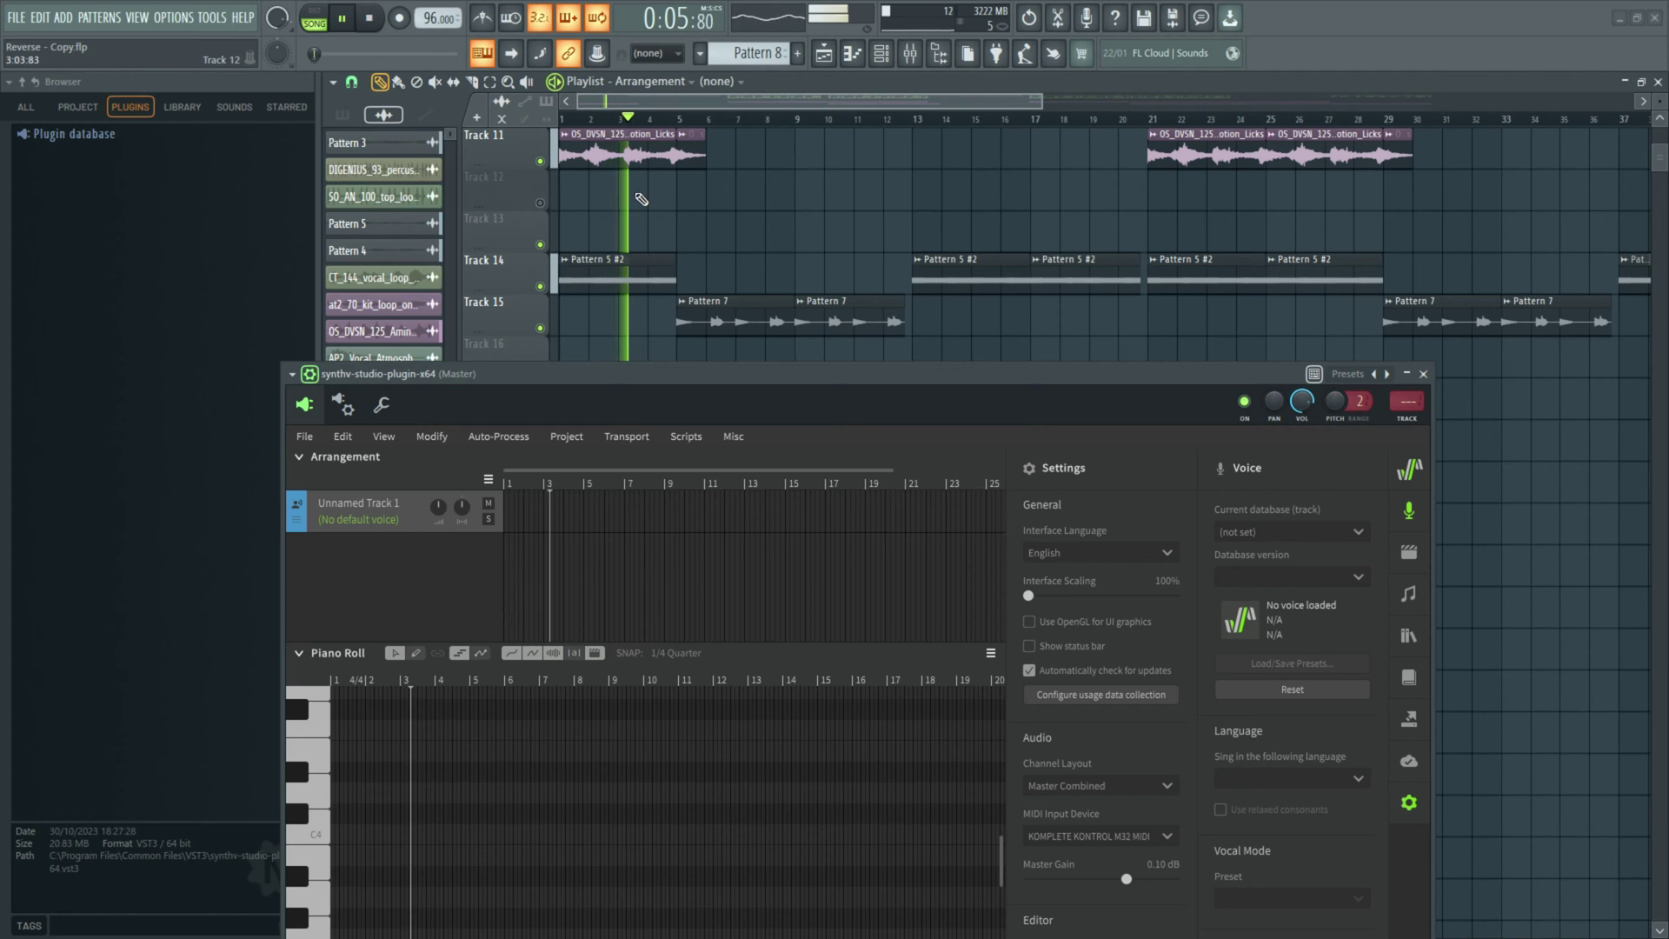
{"action": "scroll", "coordinate": [730, 192], "scroll_direction": "down", "scroll_amount": 1}
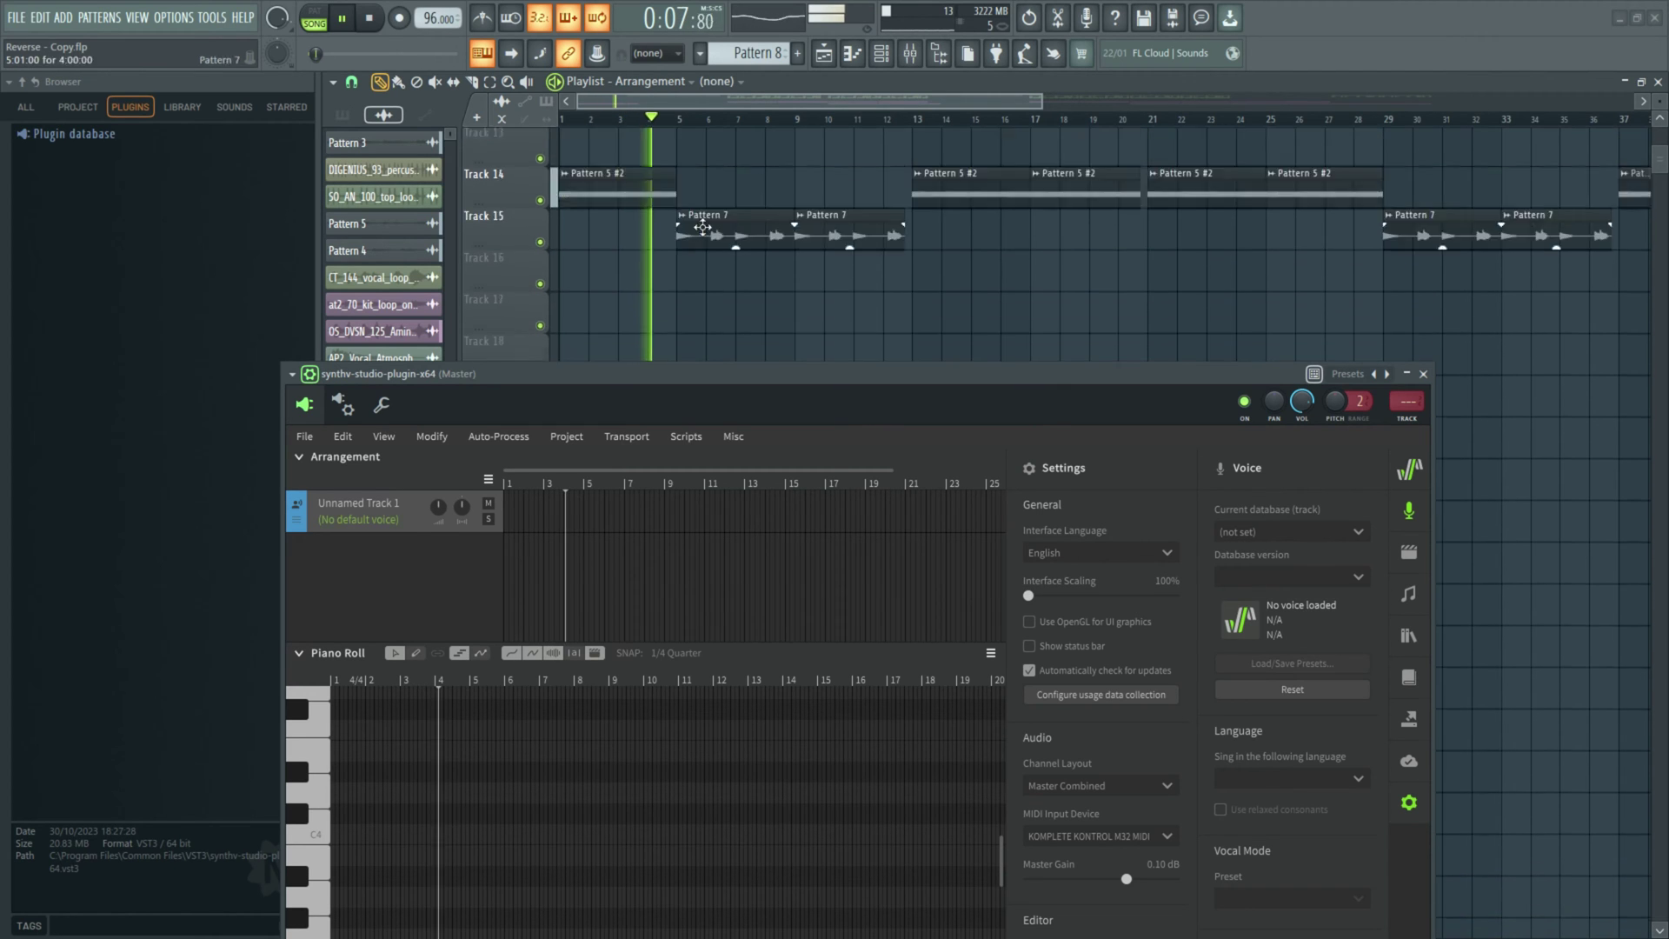
{"action": "scroll", "coordinate": [687, 217], "scroll_direction": "up", "scroll_amount": 2}
{"action": "scroll", "coordinate": [691, 217], "scroll_direction": "down", "scroll_amount": 2}
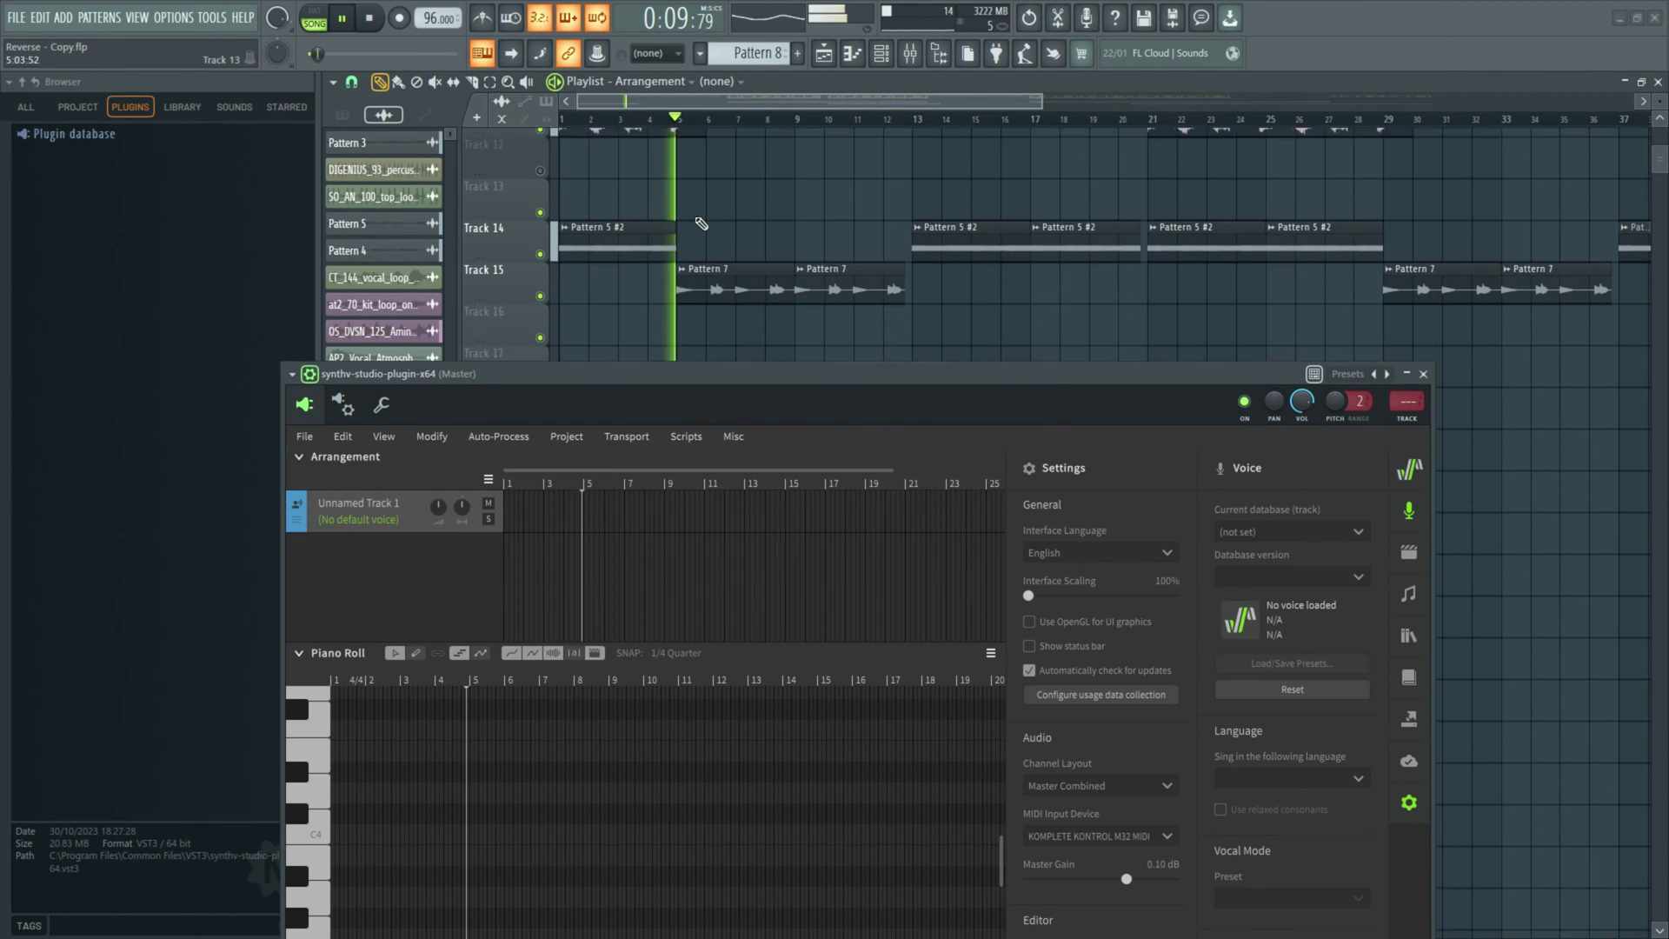
Step: Push the Synthesizer V window to the screen bottom, zoom the playlist, then stop playback
{"action": "scroll", "coordinate": [700, 195], "scroll_direction": "up", "scroll_amount": 2}
{"action": "scroll", "coordinate": [1177, 246], "scroll_direction": "up", "scroll_amount": 1}
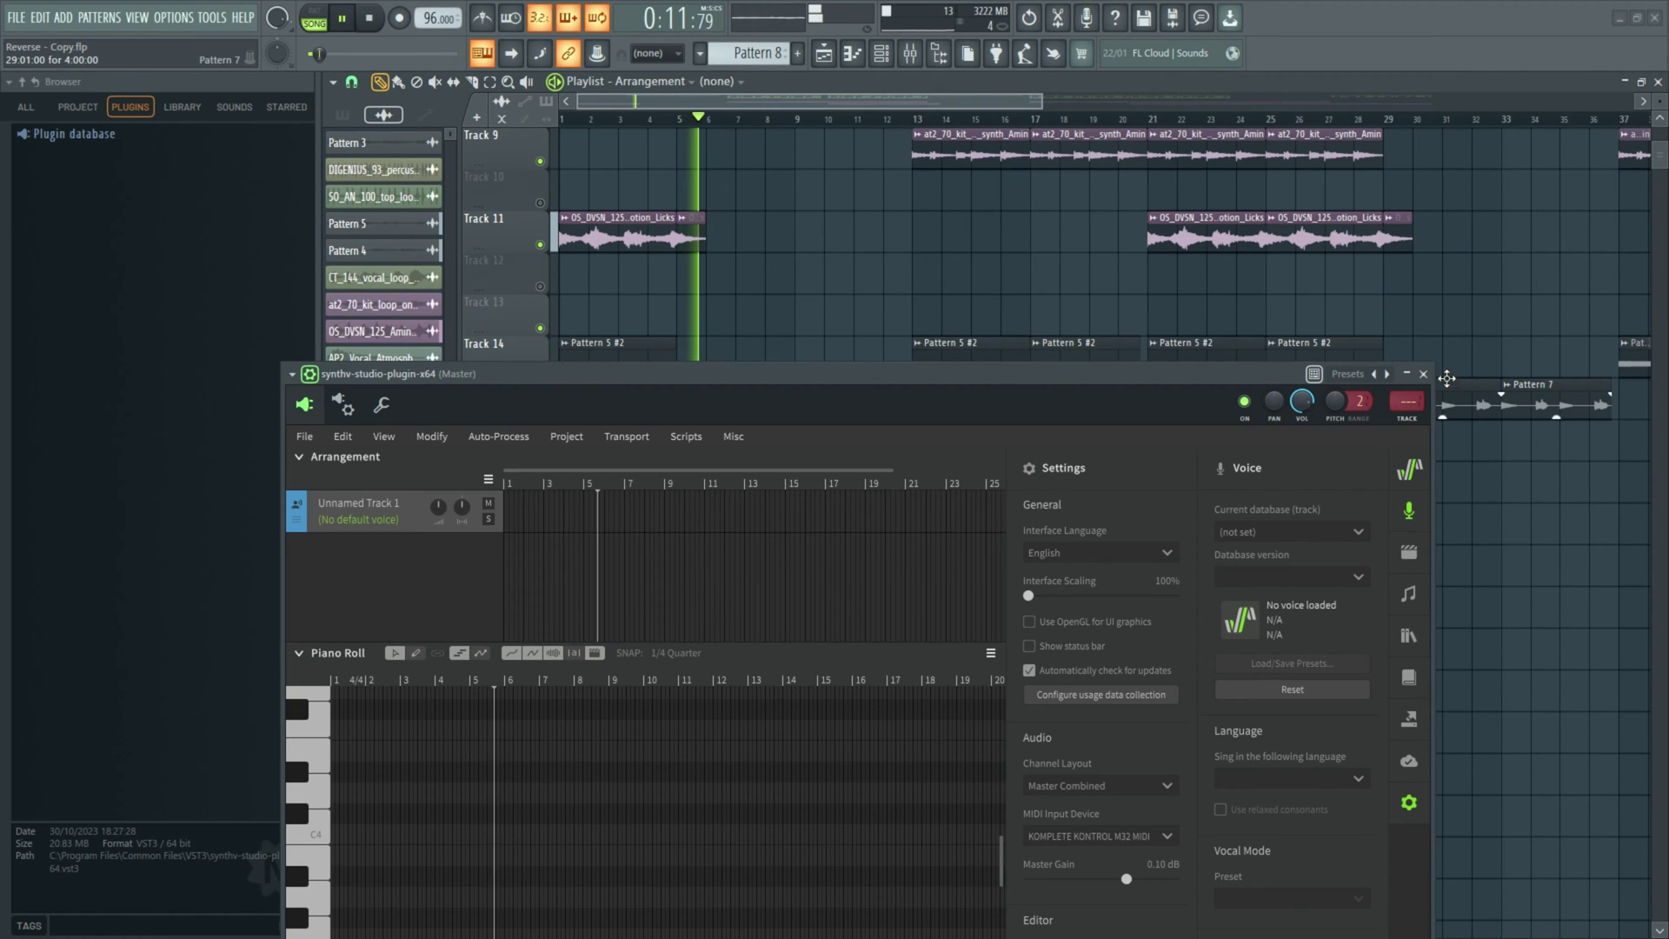
{"action": "scroll", "coordinate": [895, 278], "scroll_direction": "up", "scroll_amount": 4}
{"action": "scroll", "coordinate": [895, 278], "scroll_direction": "up", "scroll_amount": 4}
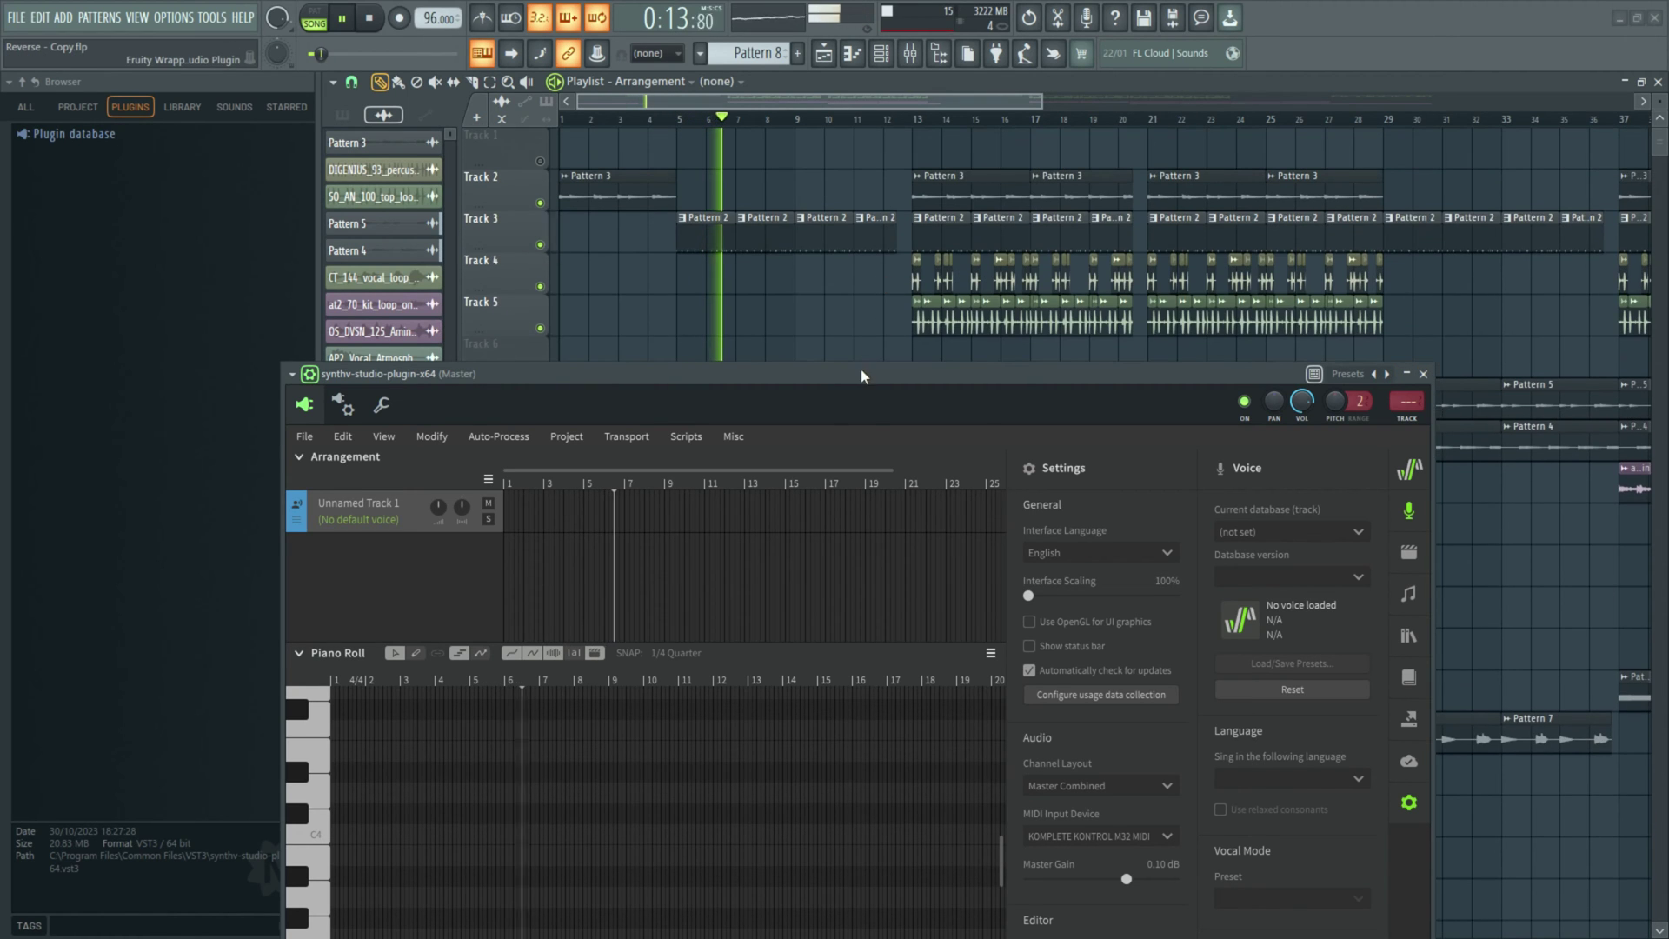
{"action": "left_click_drag", "start_coordinate": [864, 374], "coordinate": [901, 841]}
{"action": "scroll", "coordinate": [857, 559], "scroll_direction": "down", "scroll_amount": 4}
{"action": "scroll", "coordinate": [860, 570], "scroll_direction": "up", "scroll_amount": 4}
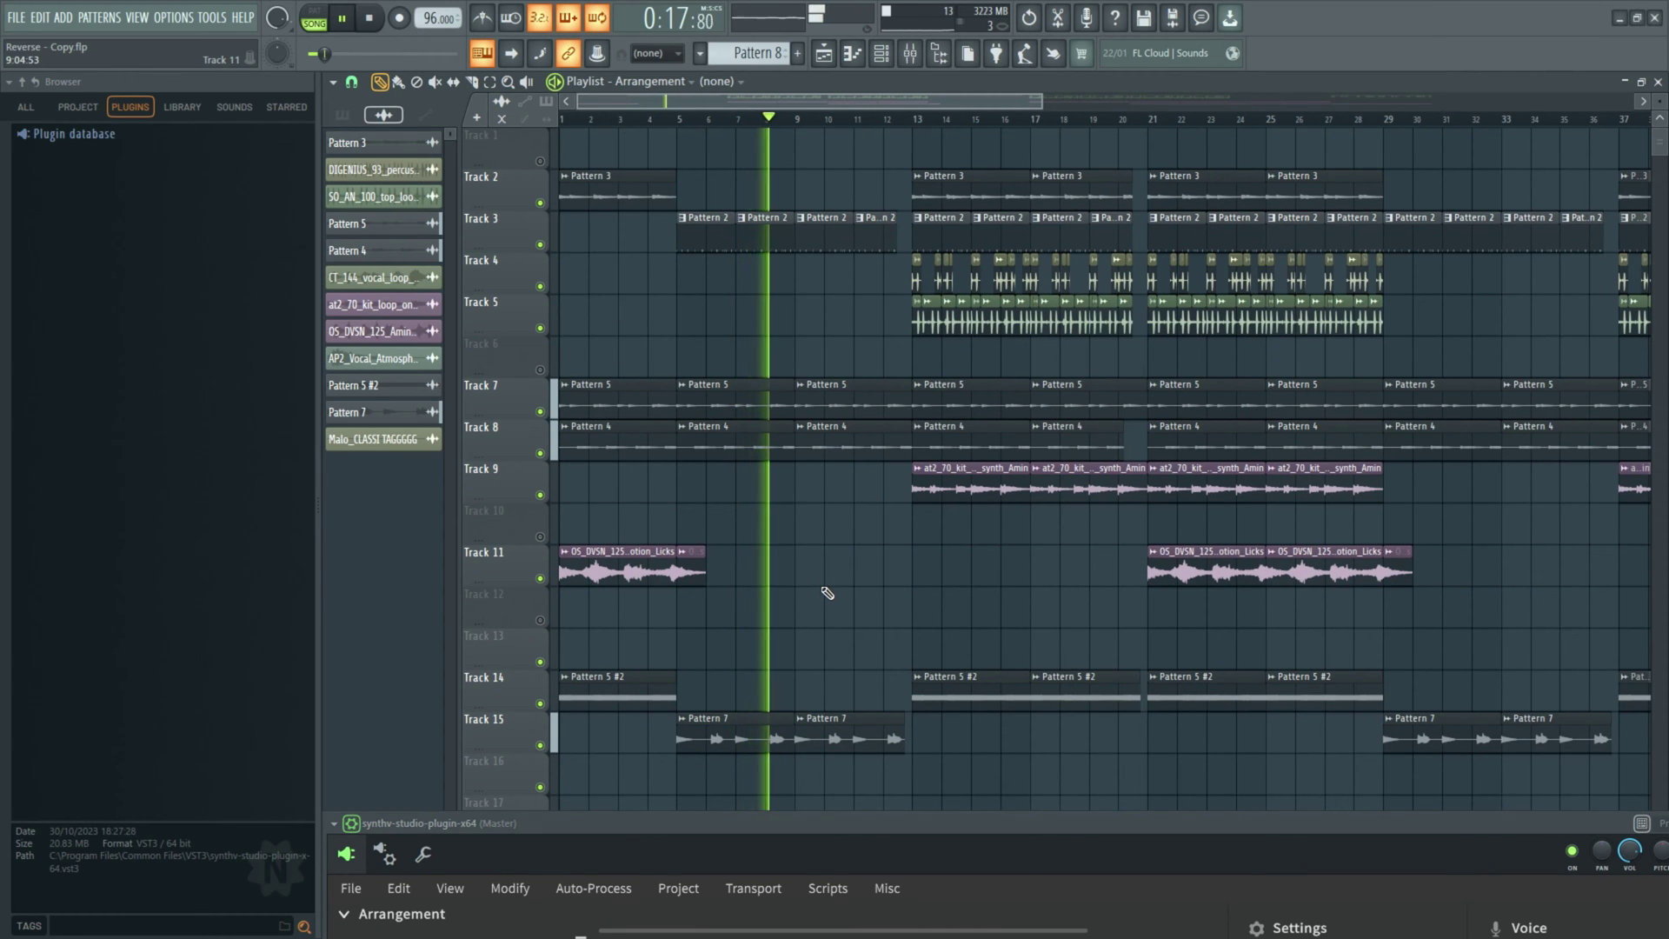
{"action": "key", "text": "space"}
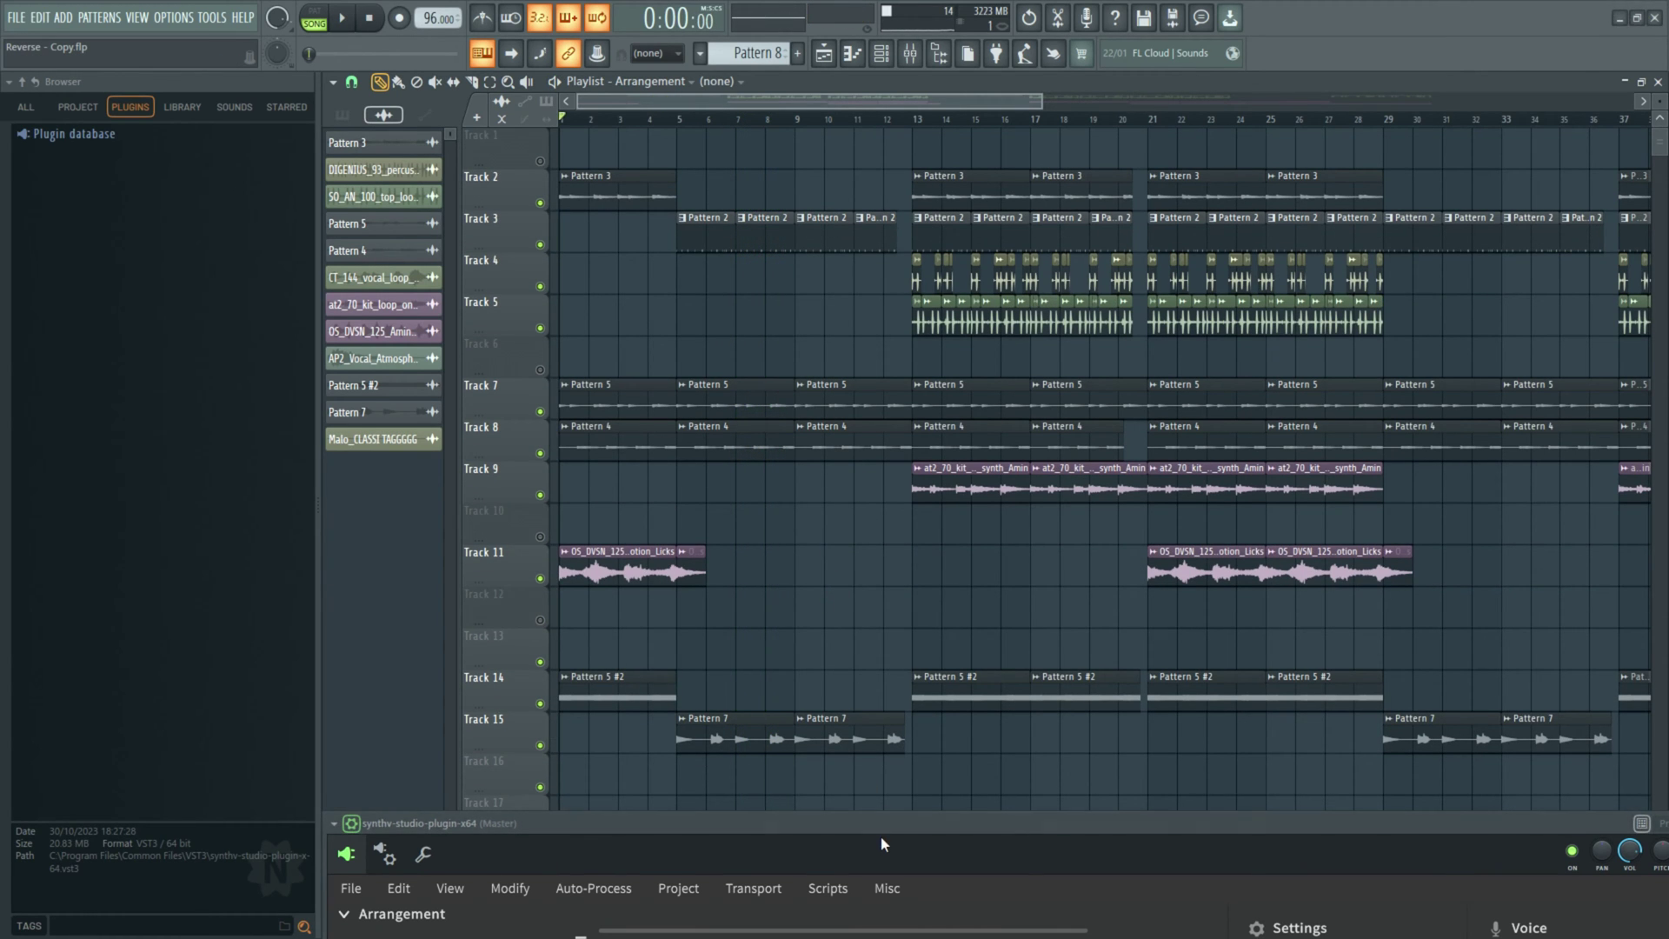
Step: Bring the plugin window back up and set the song position to bar 5
{"action": "left_click_drag", "start_coordinate": [880, 830], "coordinate": [1042, 387]}
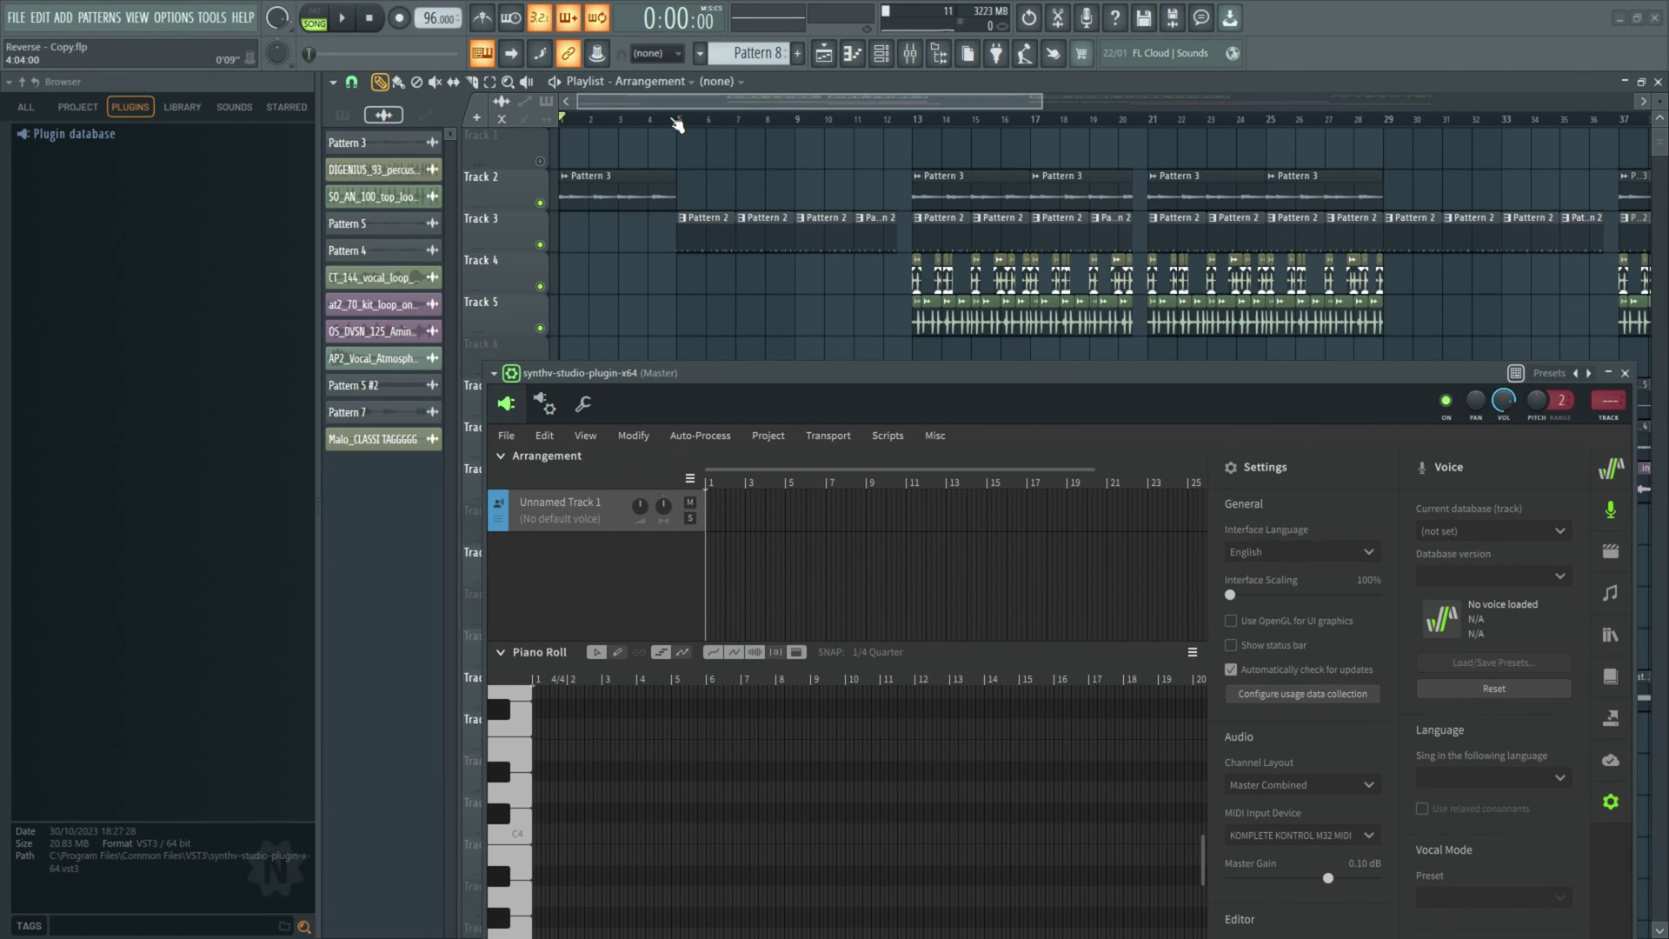
{"action": "left_click", "coordinate": [677, 119]}
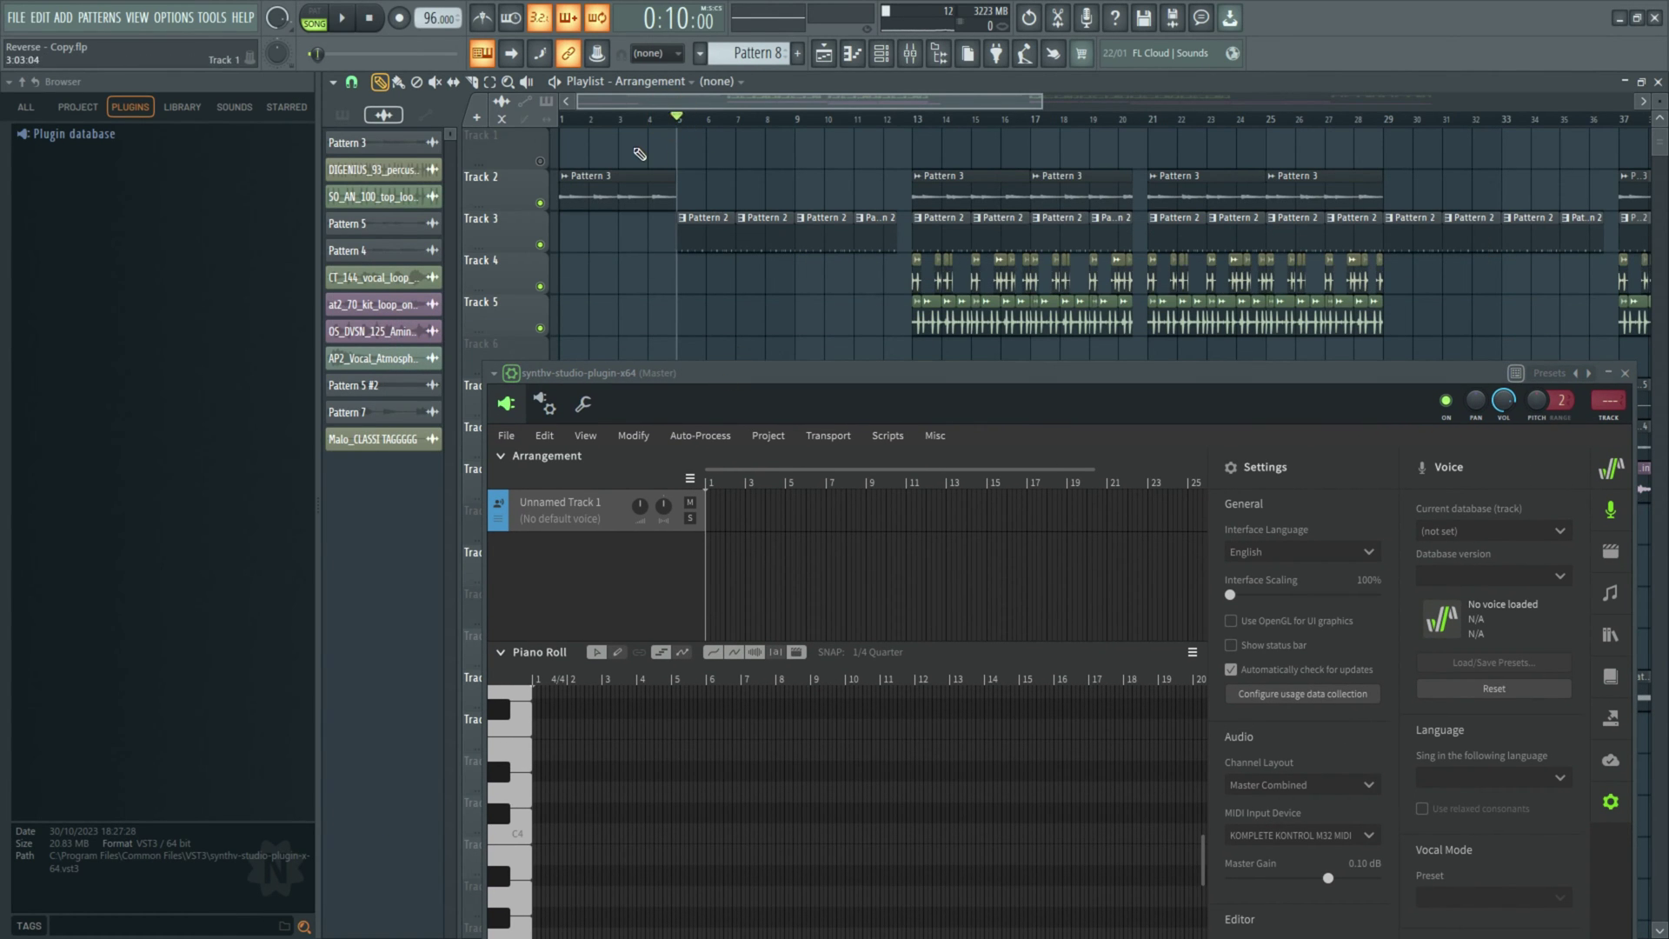
{"action": "scroll", "coordinate": [695, 178], "scroll_direction": "down", "scroll_amount": 2}
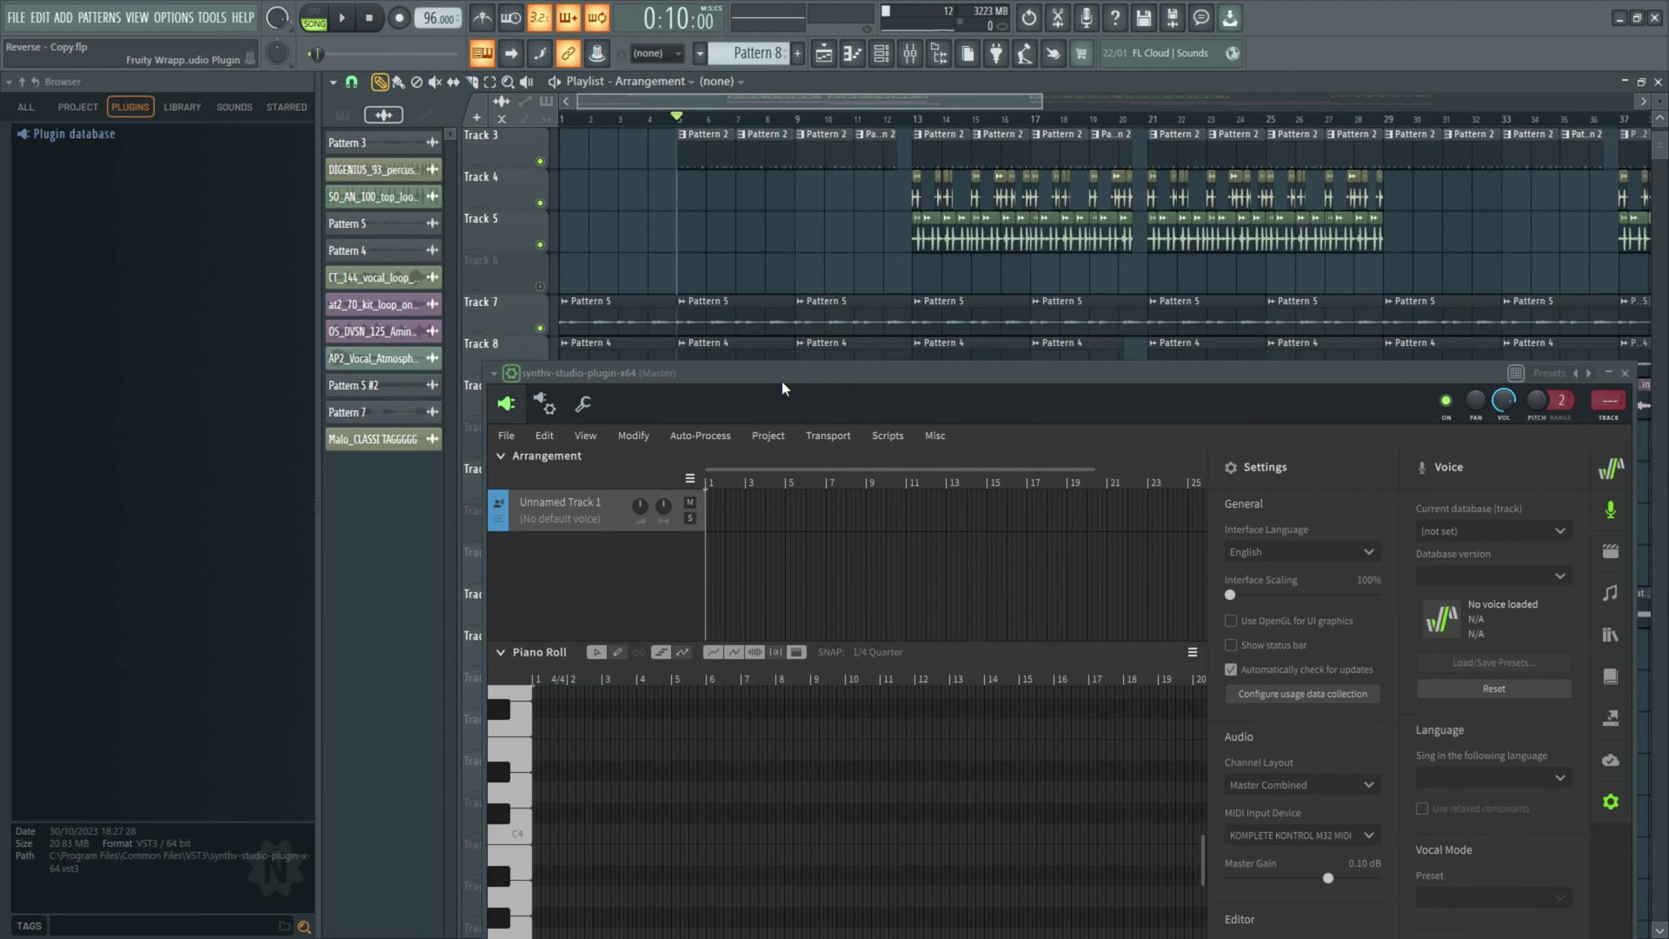
{"action": "left_click_drag", "start_coordinate": [782, 378], "coordinate": [748, 190]}
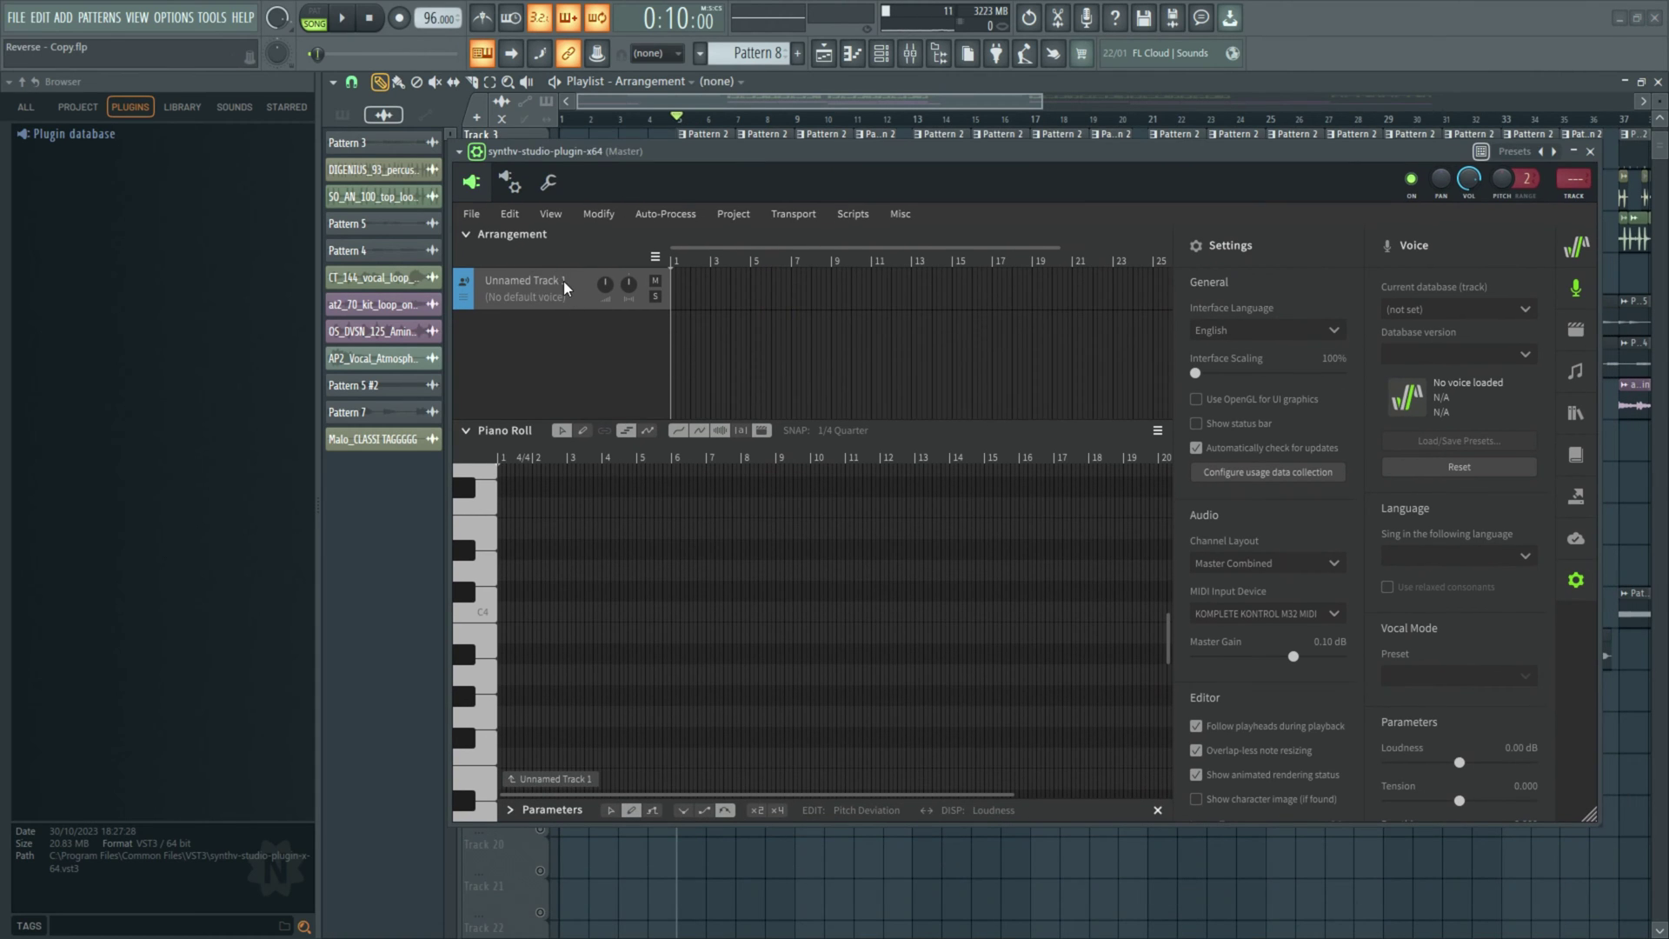
Step: Check the new-track options, then arm recording in the Synthesizer V piano roll
{"action": "right_click", "coordinate": [532, 321]}
{"action": "left_click", "coordinate": [507, 334]}
{"action": "left_click", "coordinate": [915, 429]}
{"action": "left_click", "coordinate": [988, 430]}
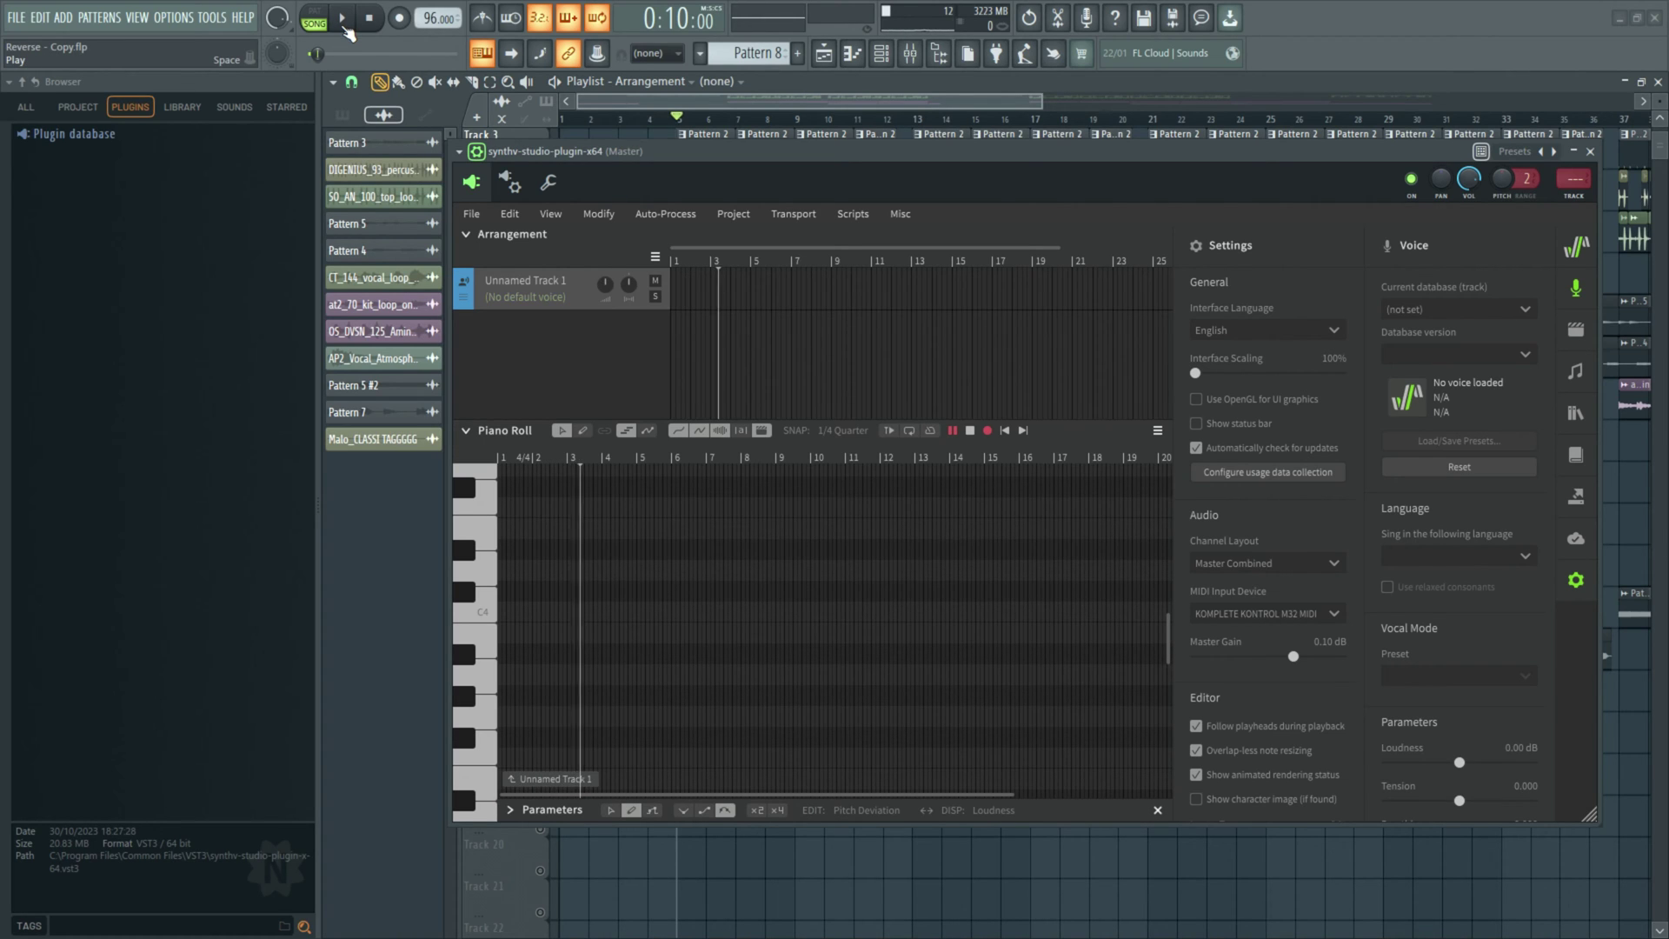
Step: Record a short trial take, stop, and cancel quantizing the recorded notes
{"action": "left_click", "coordinate": [344, 17]}
{"action": "left_click", "coordinate": [987, 430]}
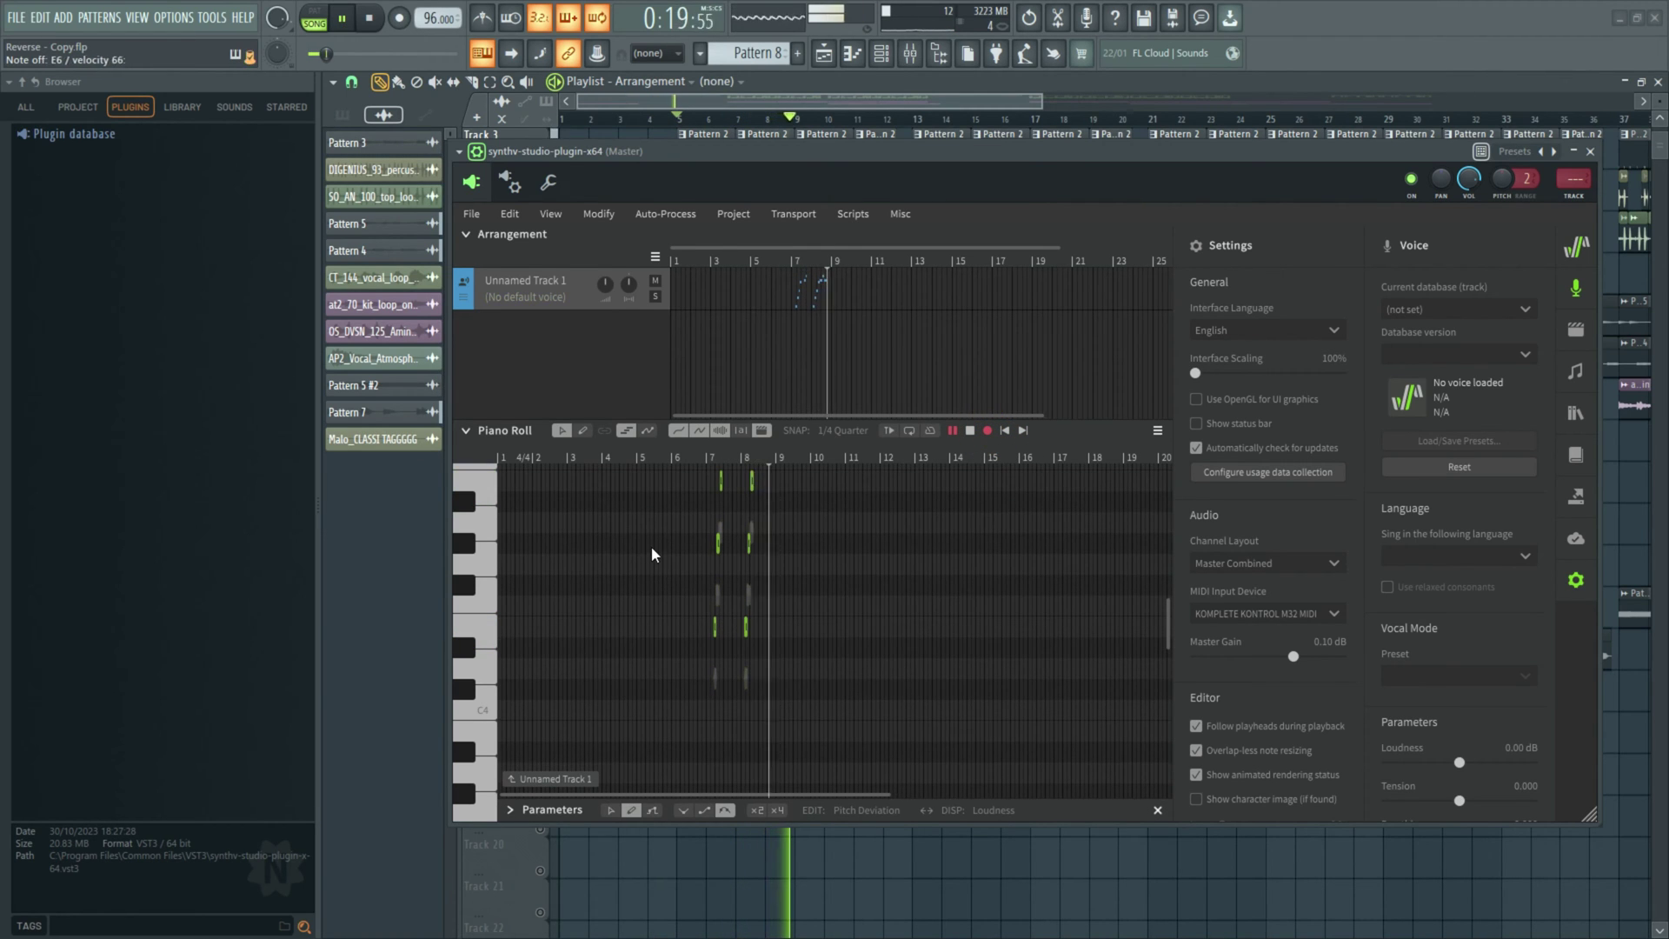
{"action": "left_click", "coordinate": [956, 149]}
{"action": "key", "text": "space"}
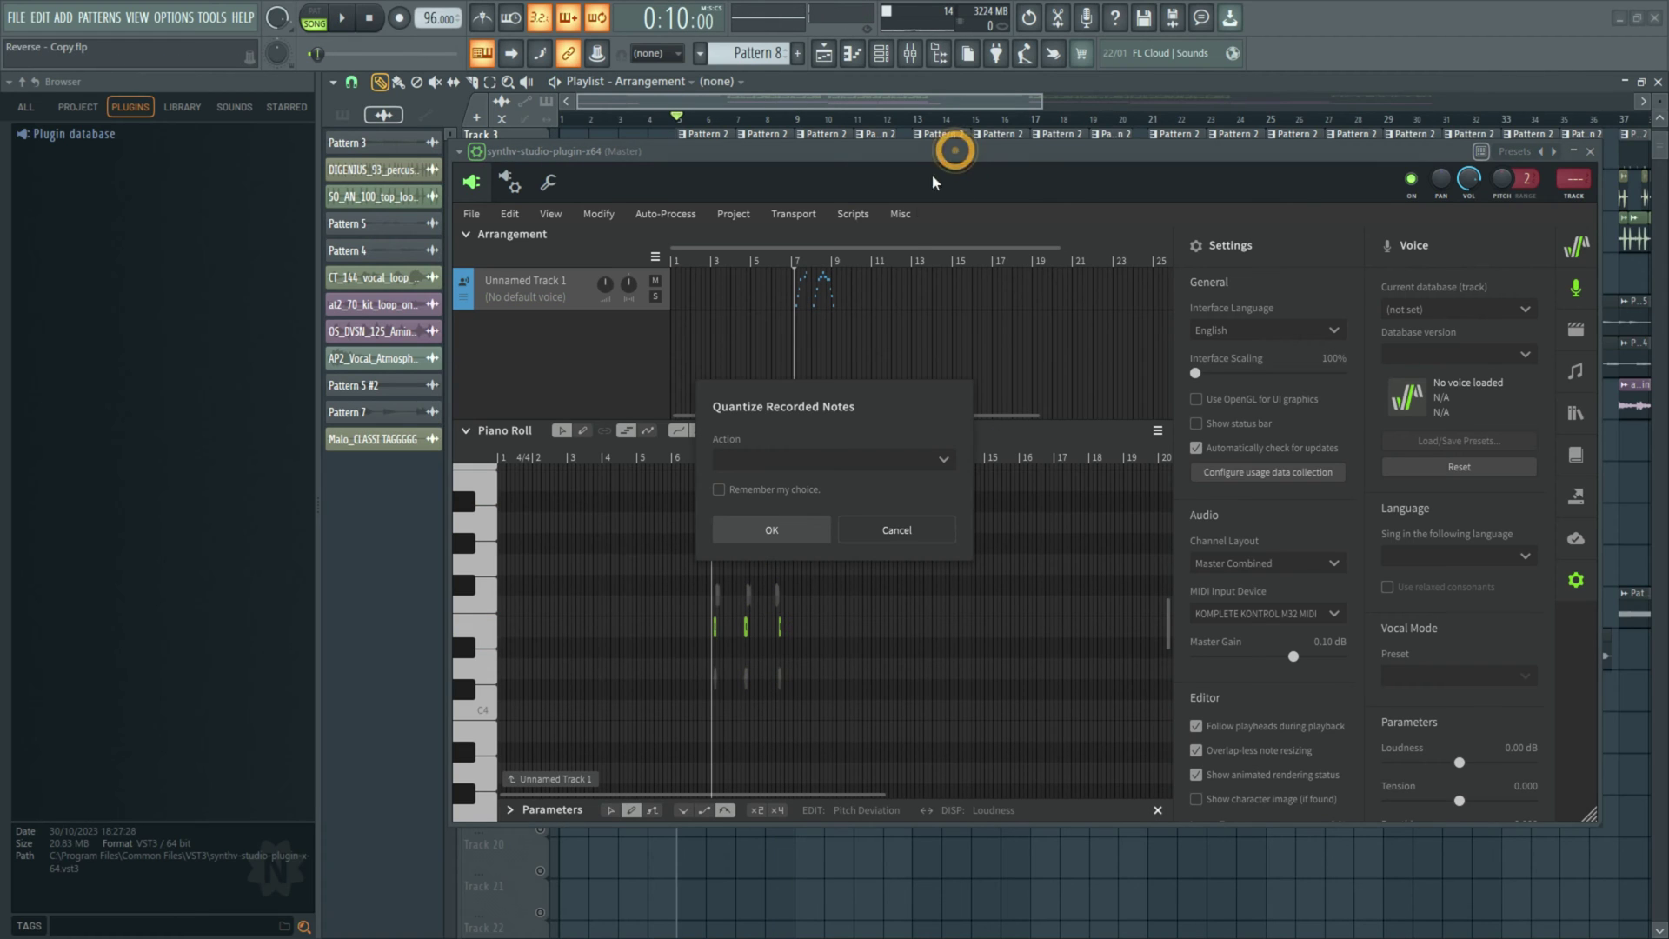
{"action": "left_click", "coordinate": [882, 532]}
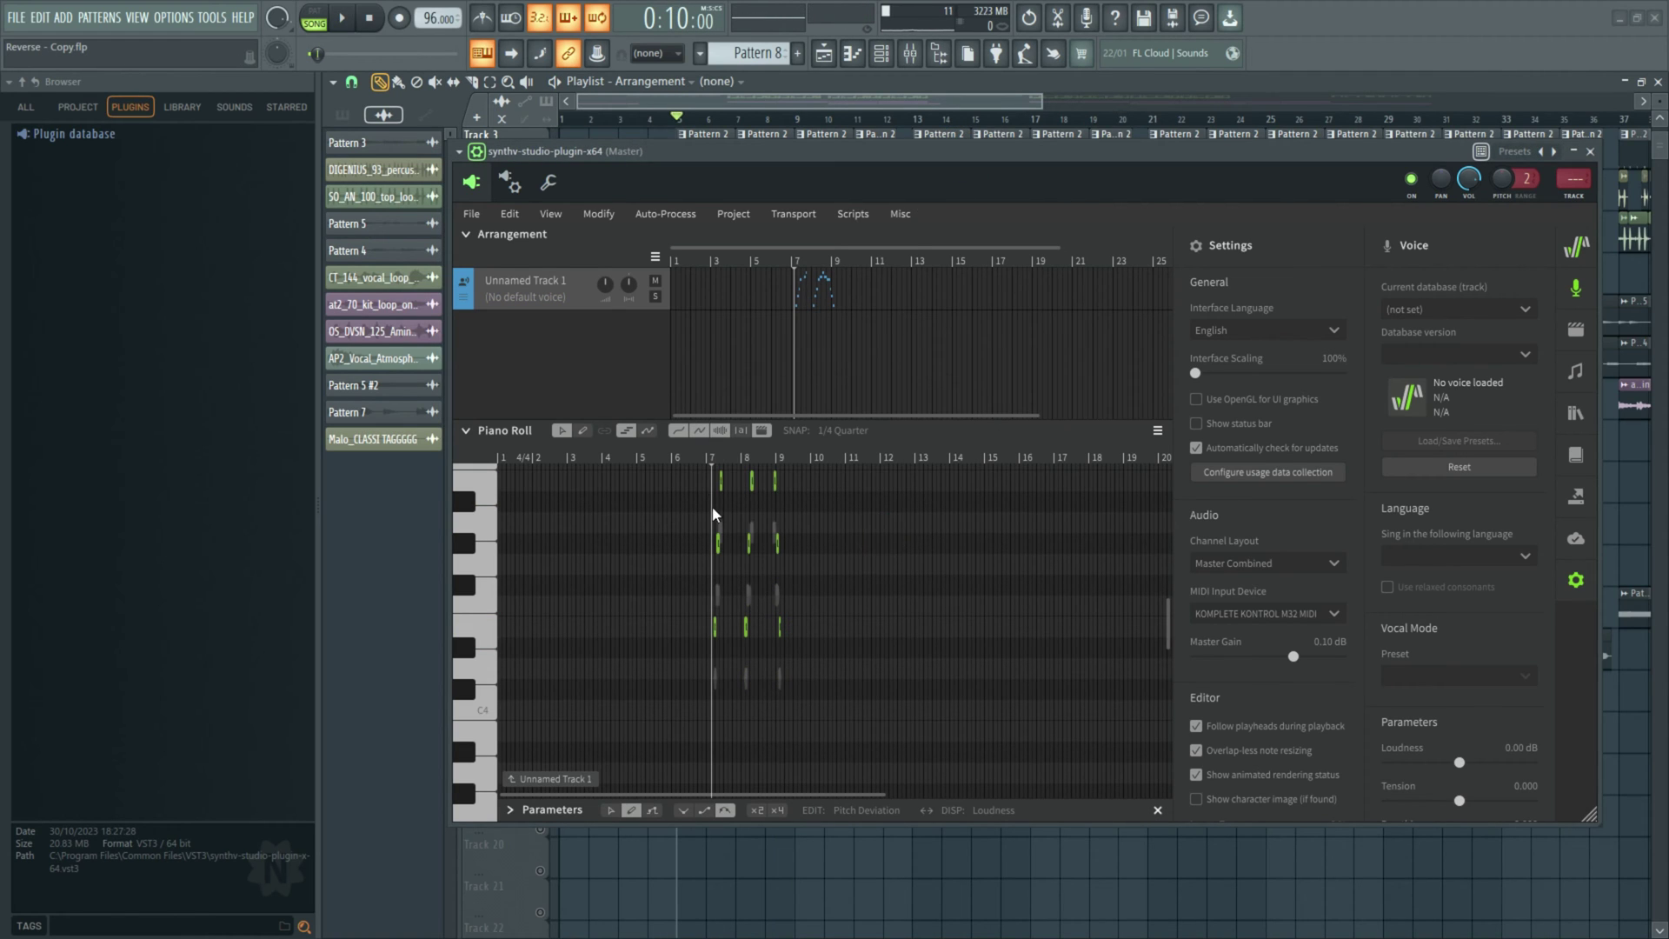
Step: Clear the recorded trial notes and move the Synthesizer V window lower
{"action": "left_click", "coordinate": [846, 727]}
{"action": "key", "text": "ctrl+z"}
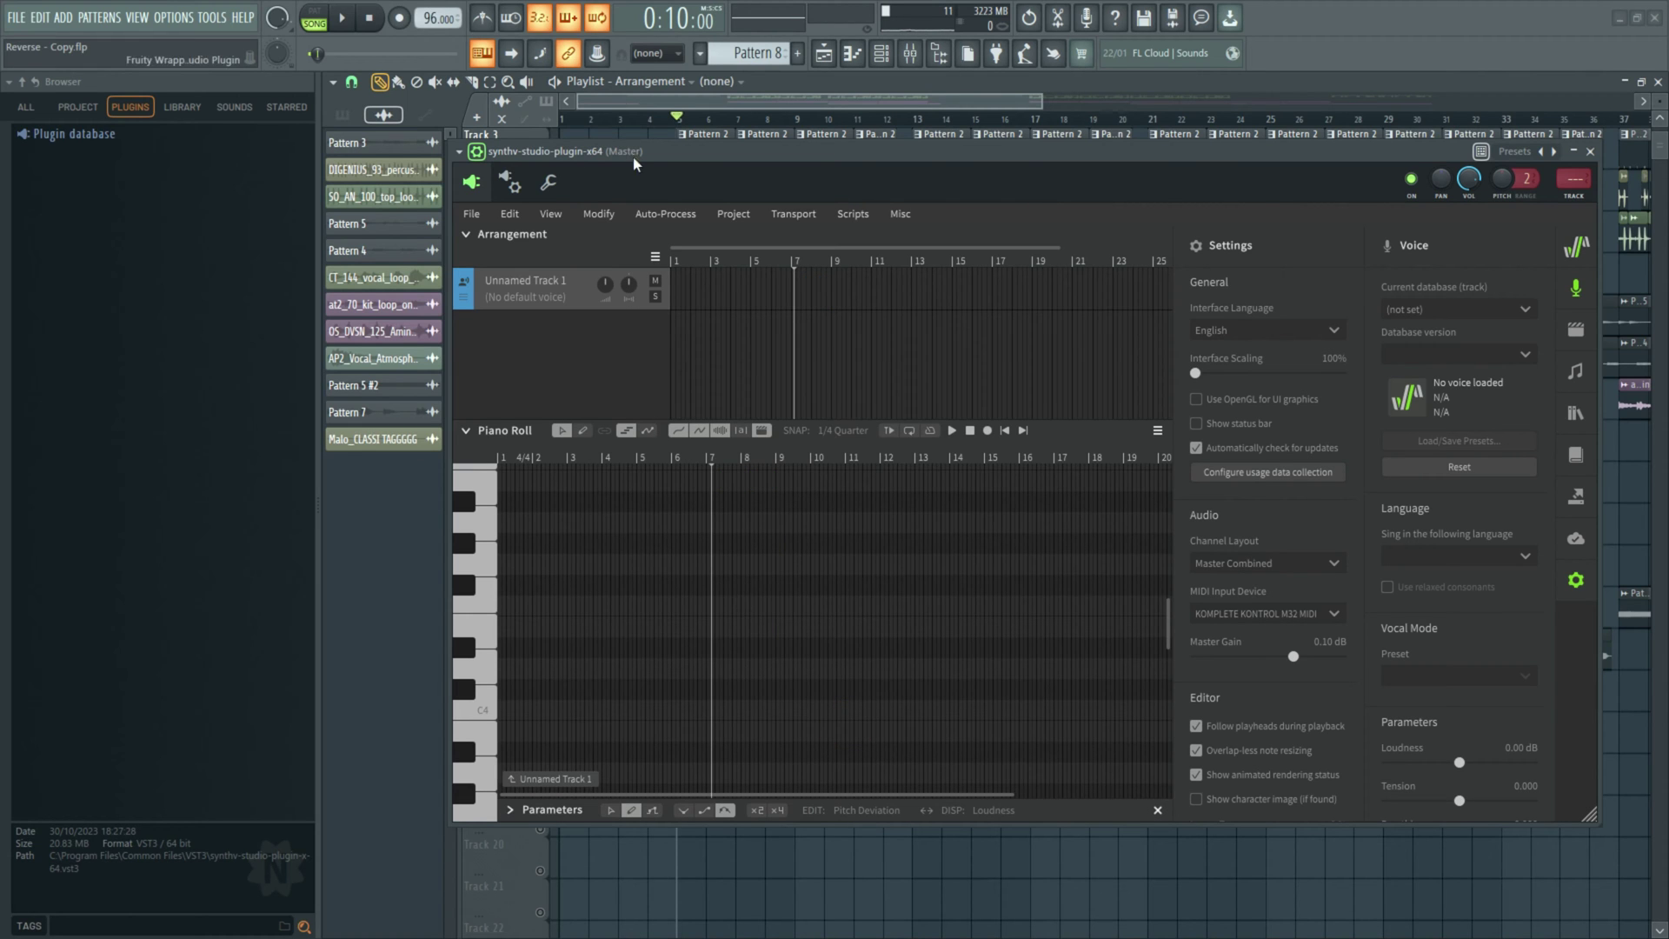
{"action": "left_click_drag", "start_coordinate": [707, 160], "coordinate": [669, 240]}
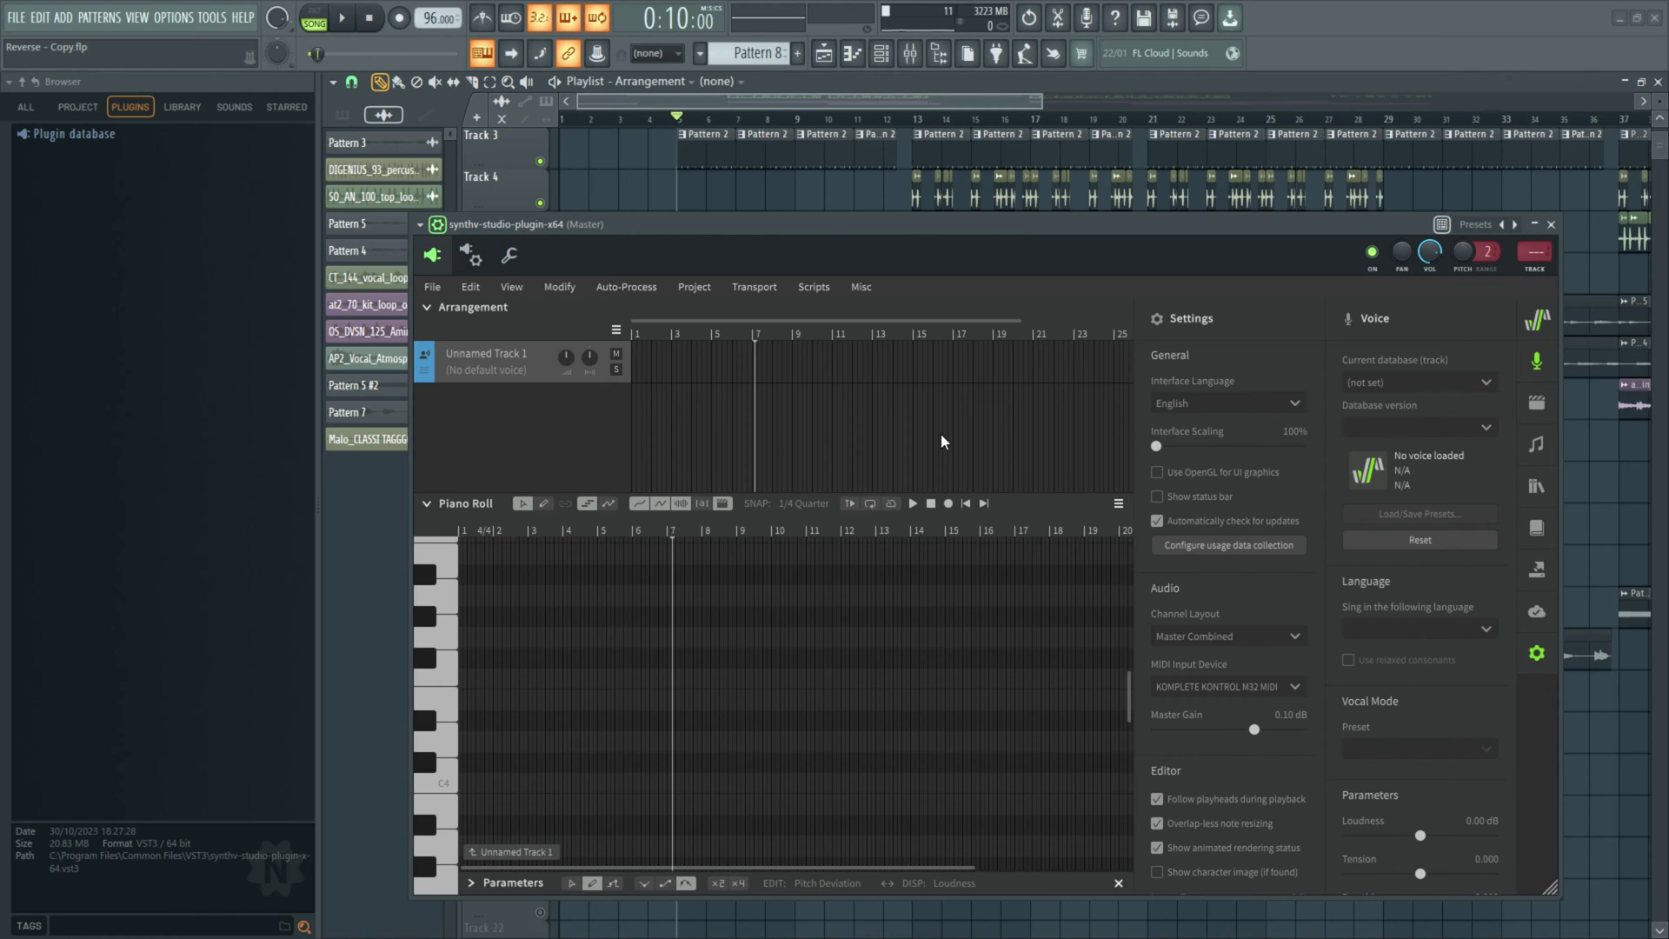
Step: Record a melody from the MIDI keyboard into Unnamed Track 1, stopping at the quantize prompt
{"action": "left_click", "coordinate": [947, 502]}
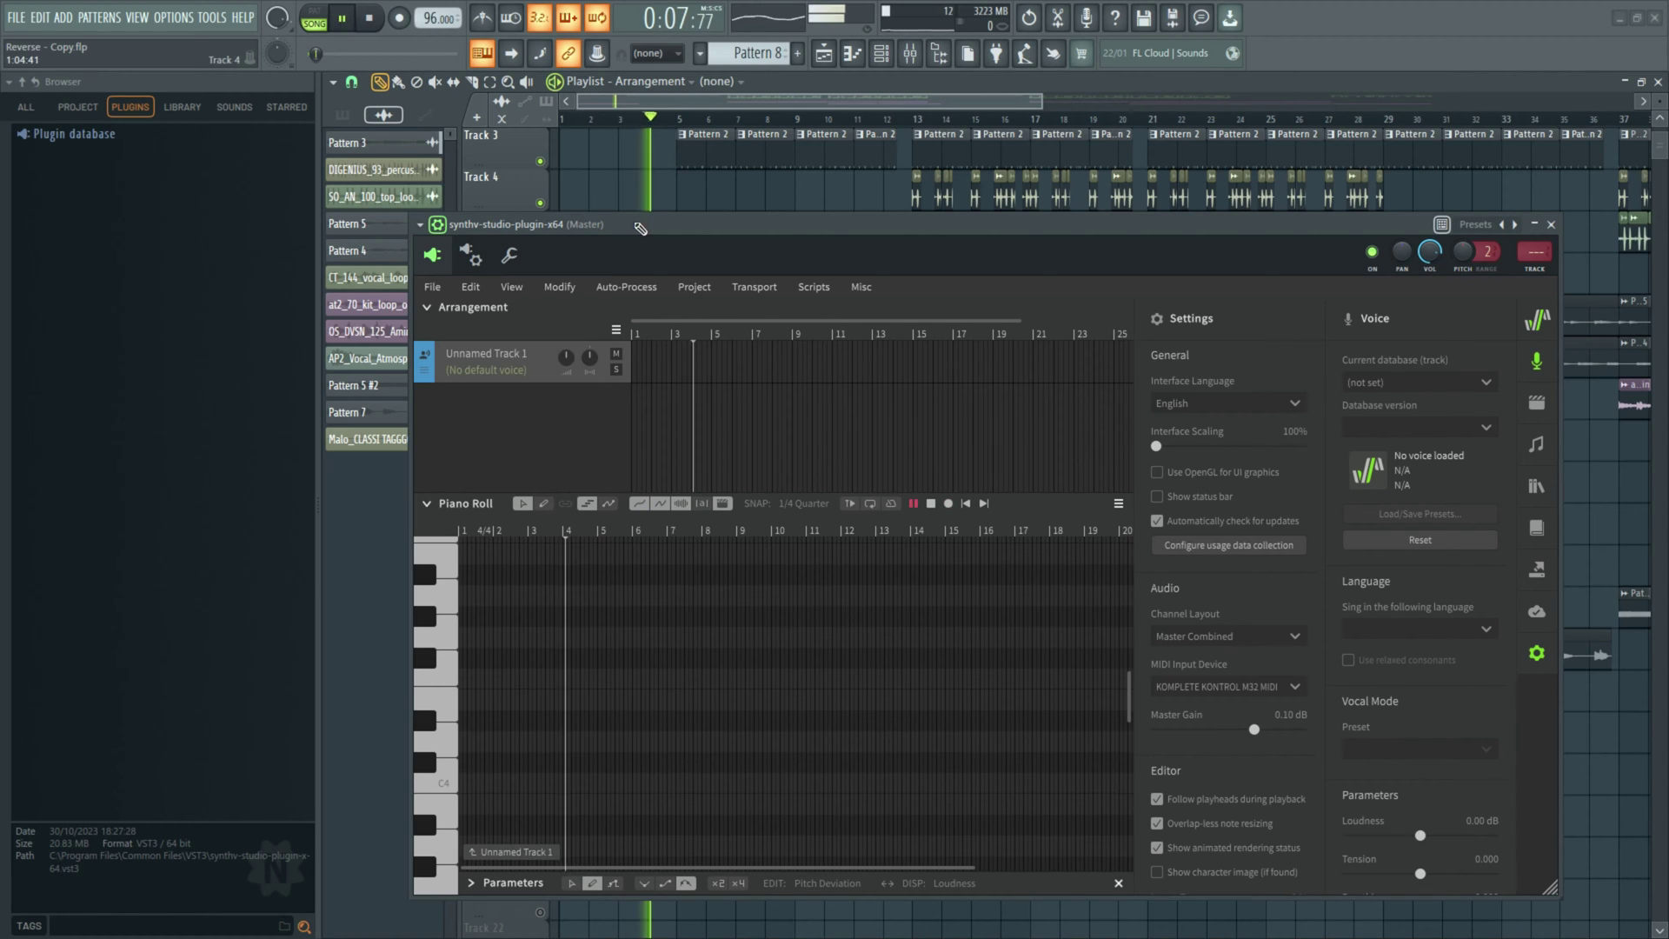
{"action": "left_click", "coordinate": [950, 503]}
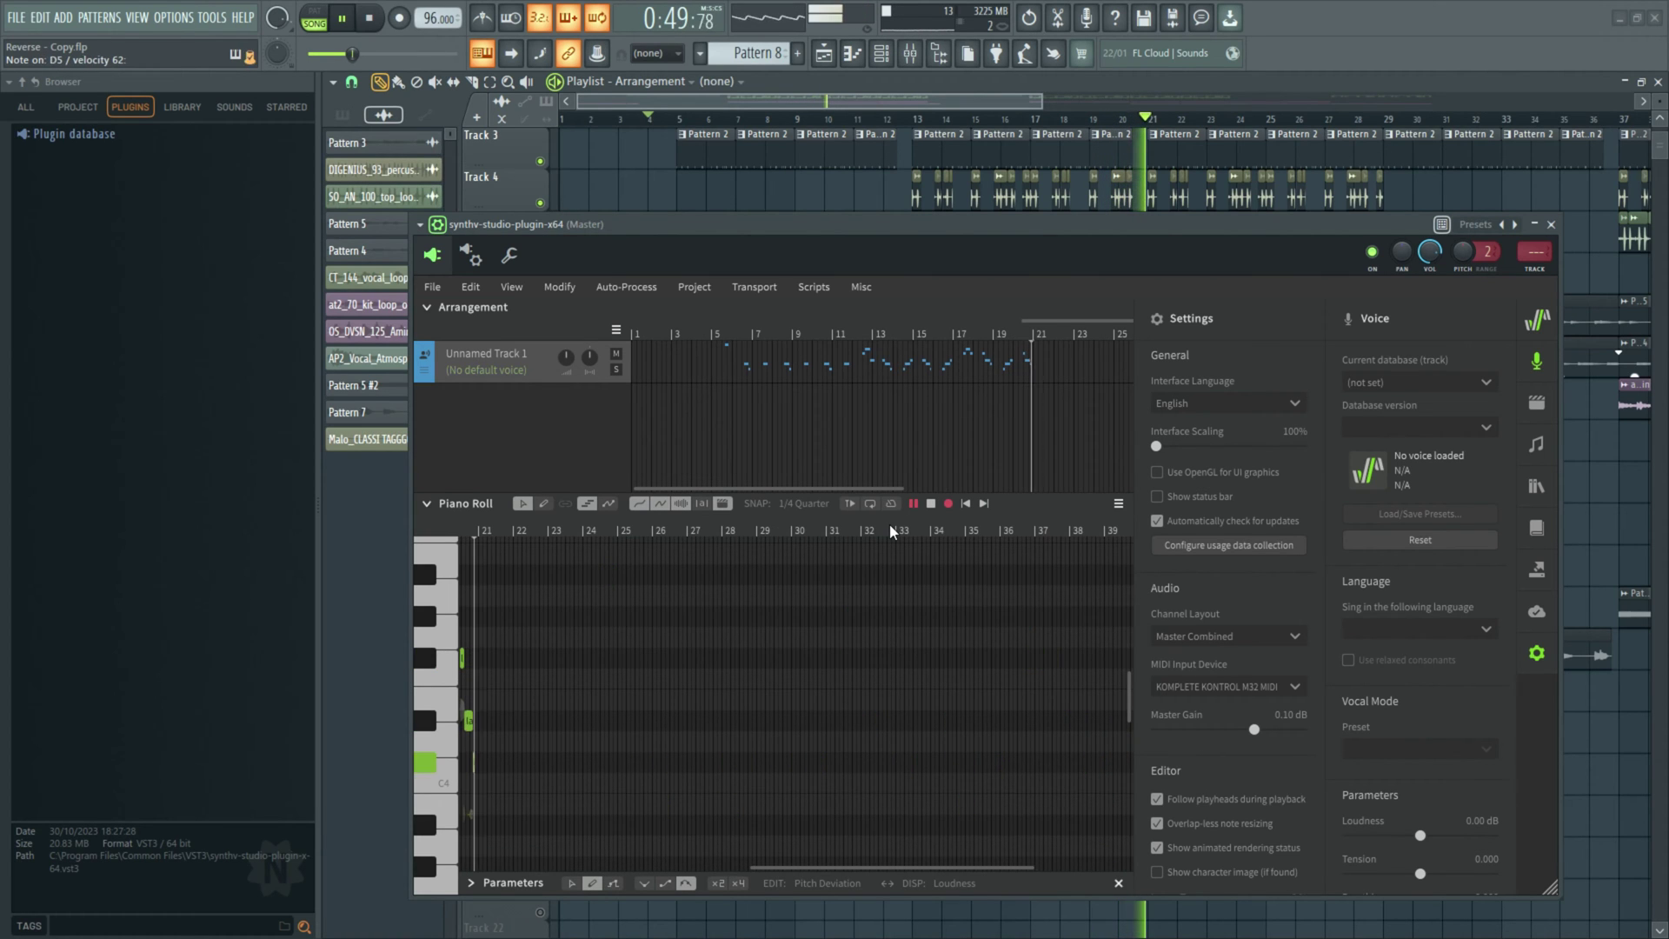
{"action": "key", "text": "space"}
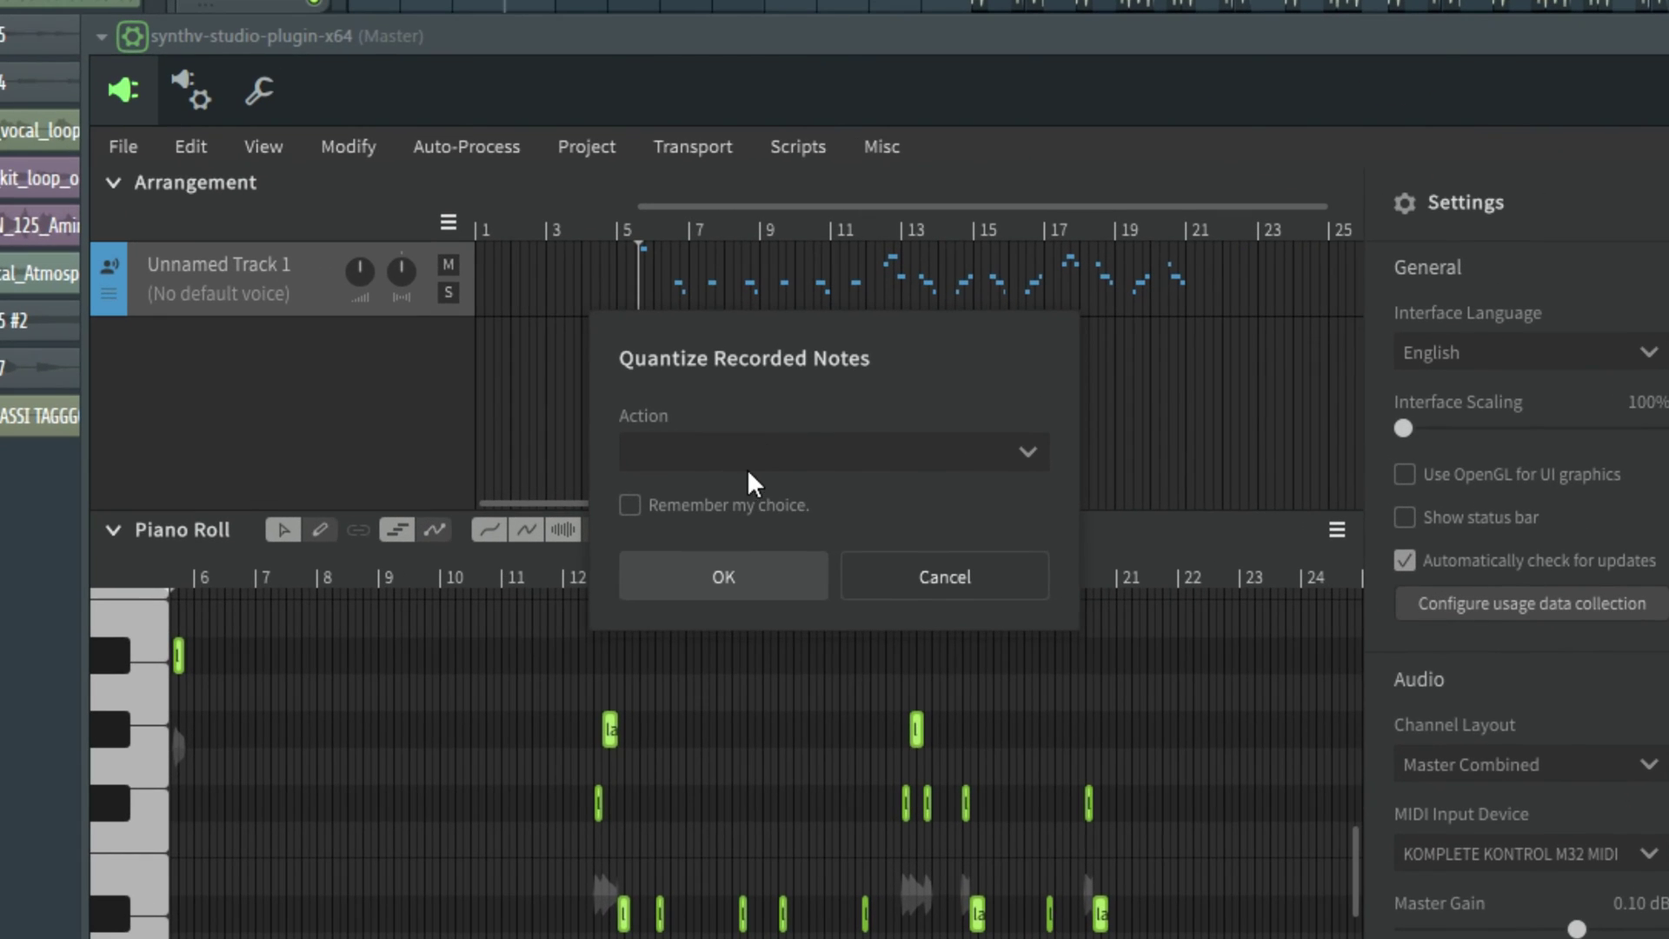
Step: Quantize the recorded notes with the Snap to Grid action and zoom into the piano roll
{"action": "left_click", "coordinate": [806, 461]}
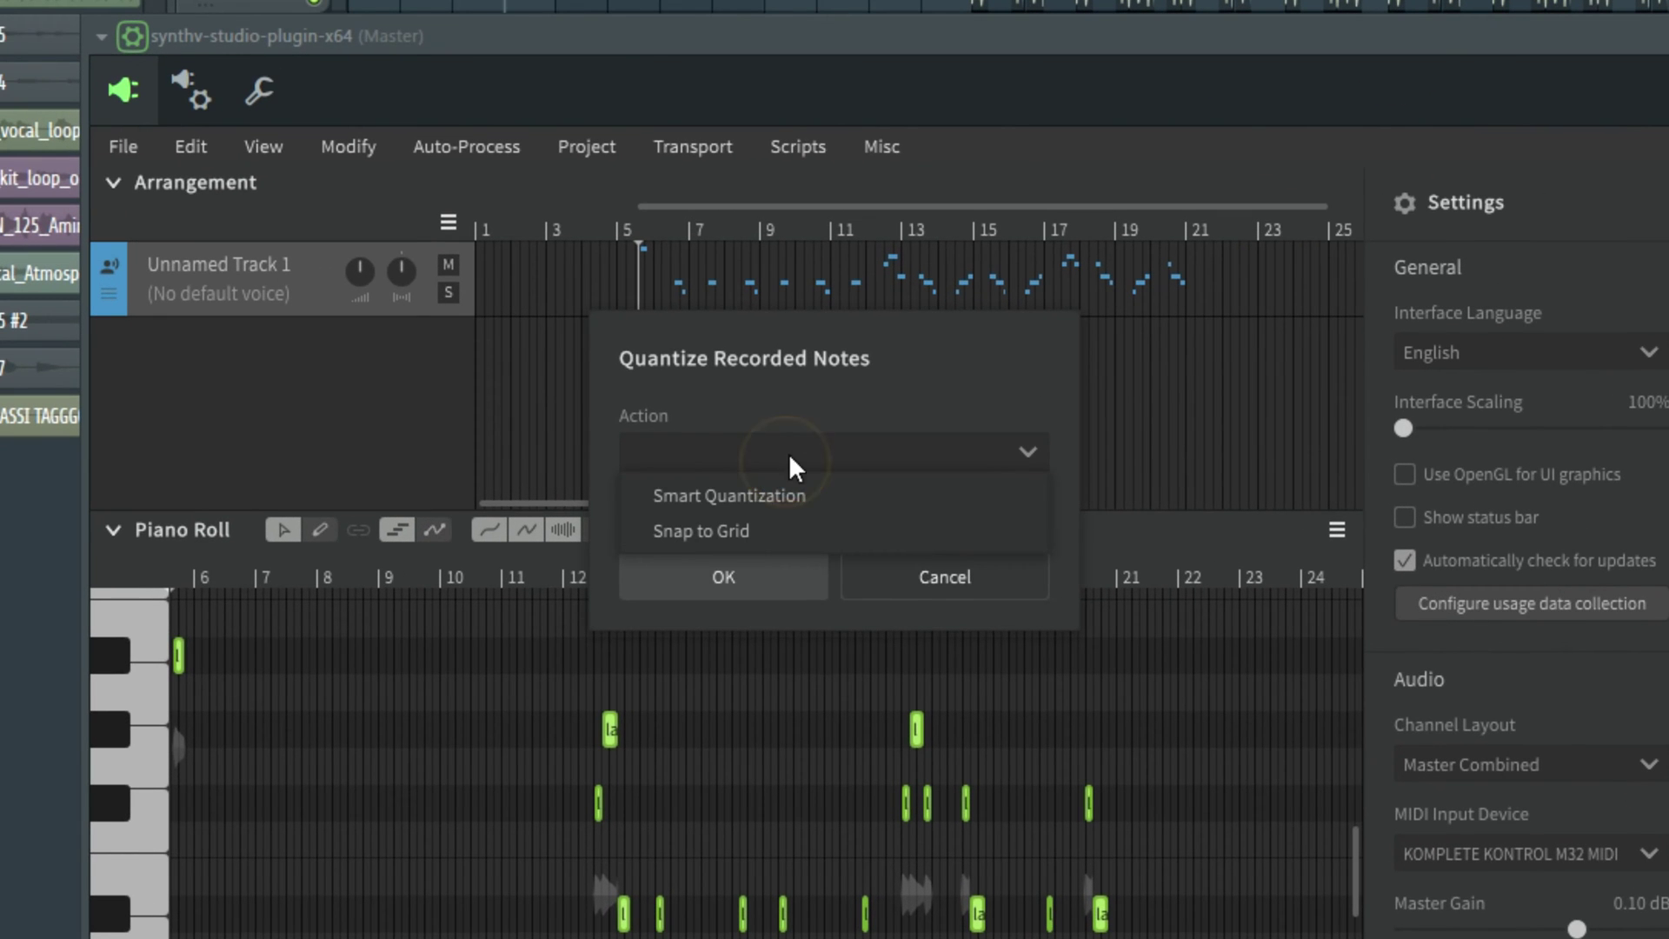
{"action": "left_click", "coordinate": [718, 541]}
{"action": "left_click", "coordinate": [733, 579]}
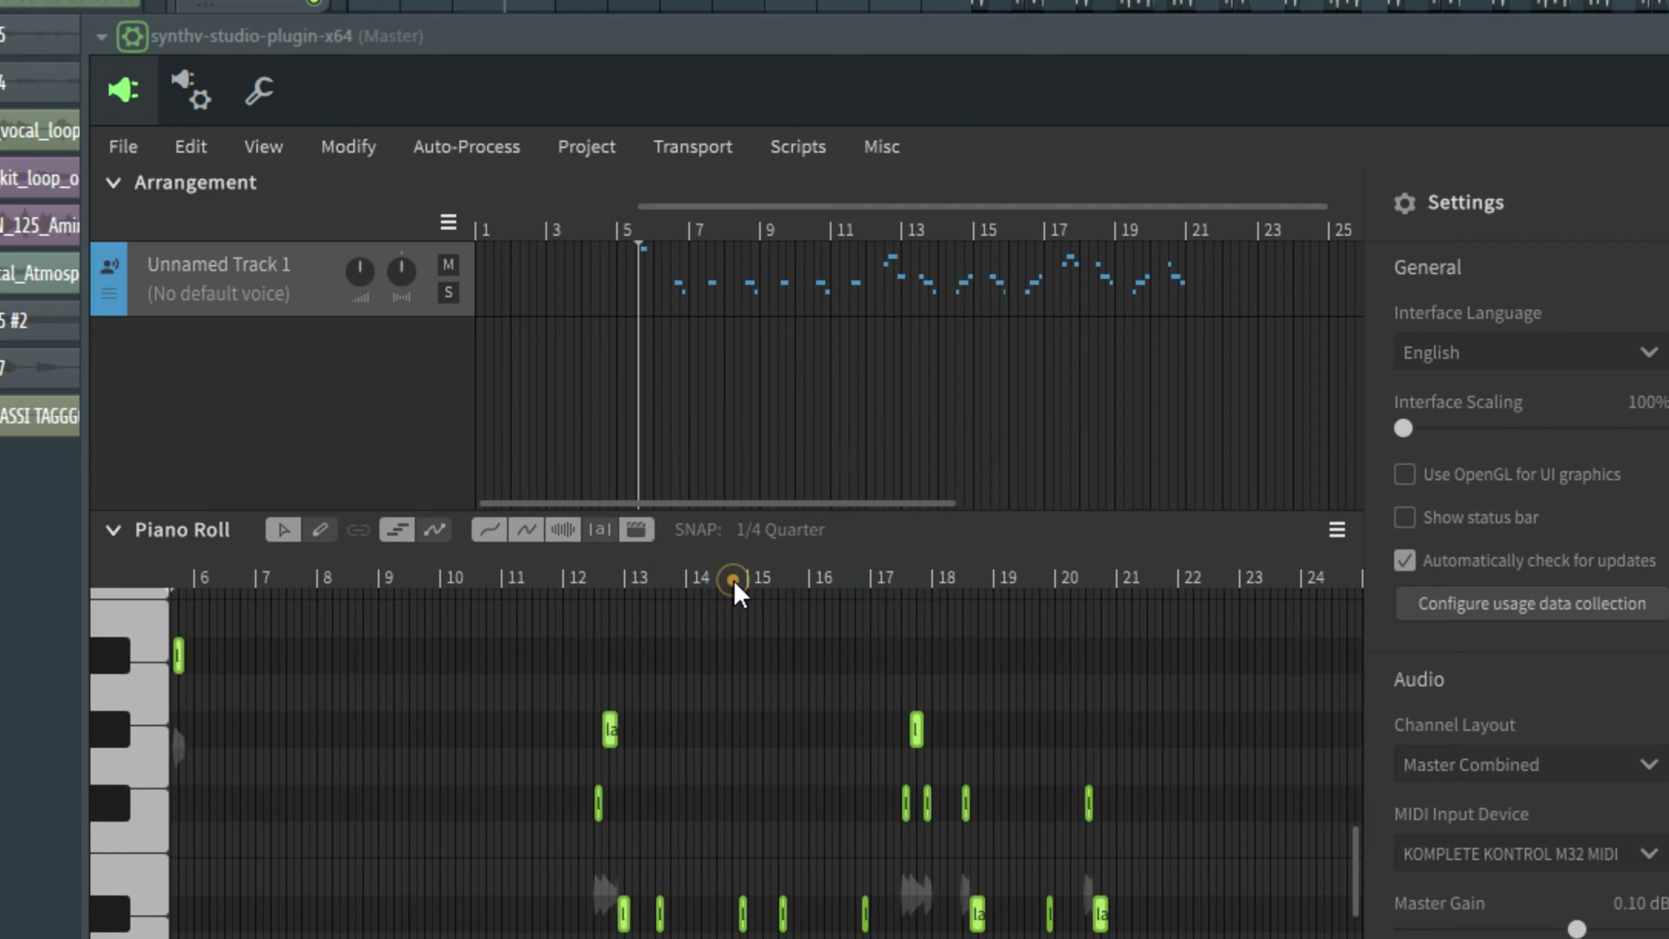
{"action": "scroll", "coordinate": [258, 870], "scroll_direction": "up", "scroll_amount": 5}
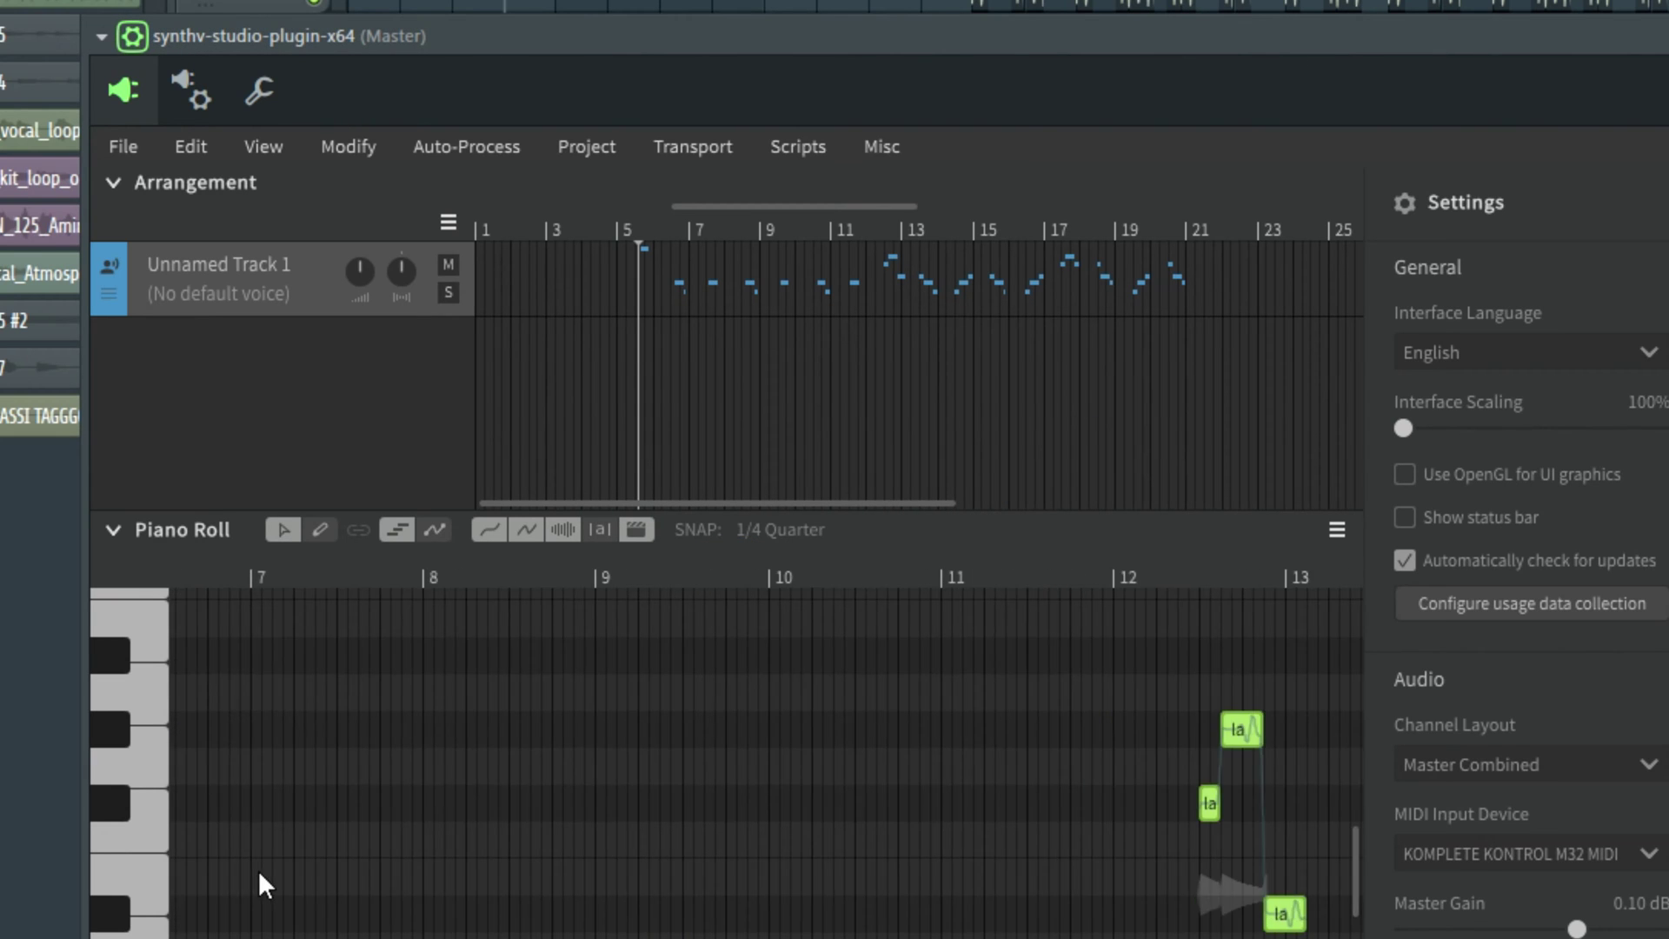
Step: Play back the snapped melody
{"action": "left_click", "coordinate": [685, 46]}
{"action": "key", "text": "space"}
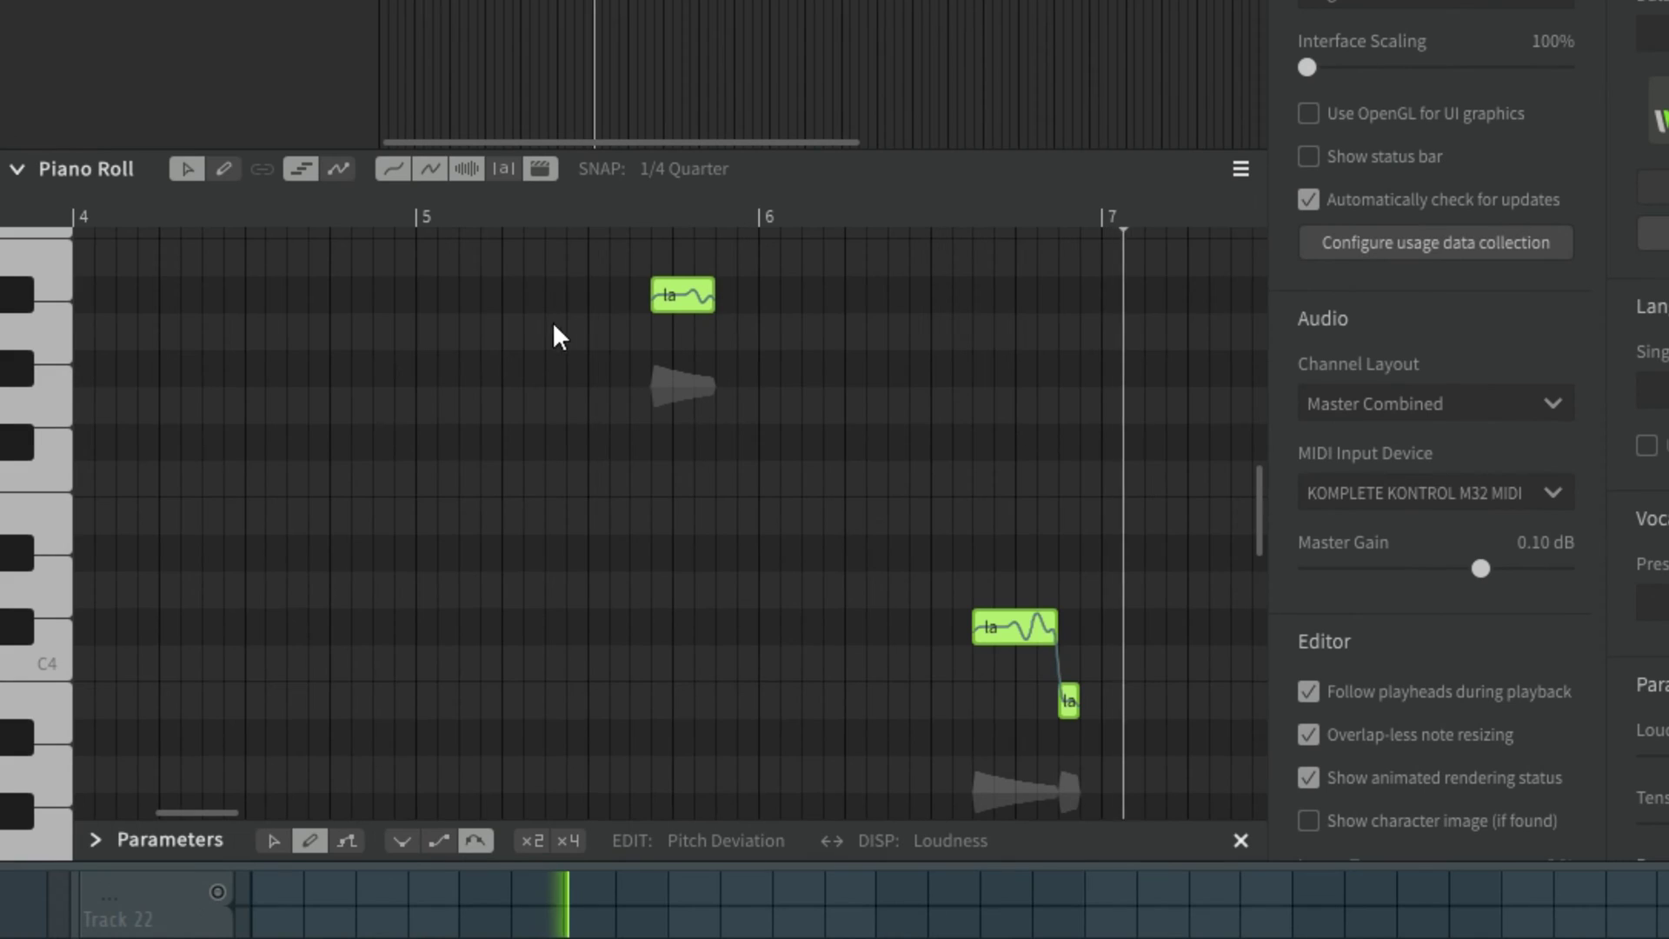
{"action": "scroll", "coordinate": [631, 686], "scroll_direction": "down", "scroll_amount": 2}
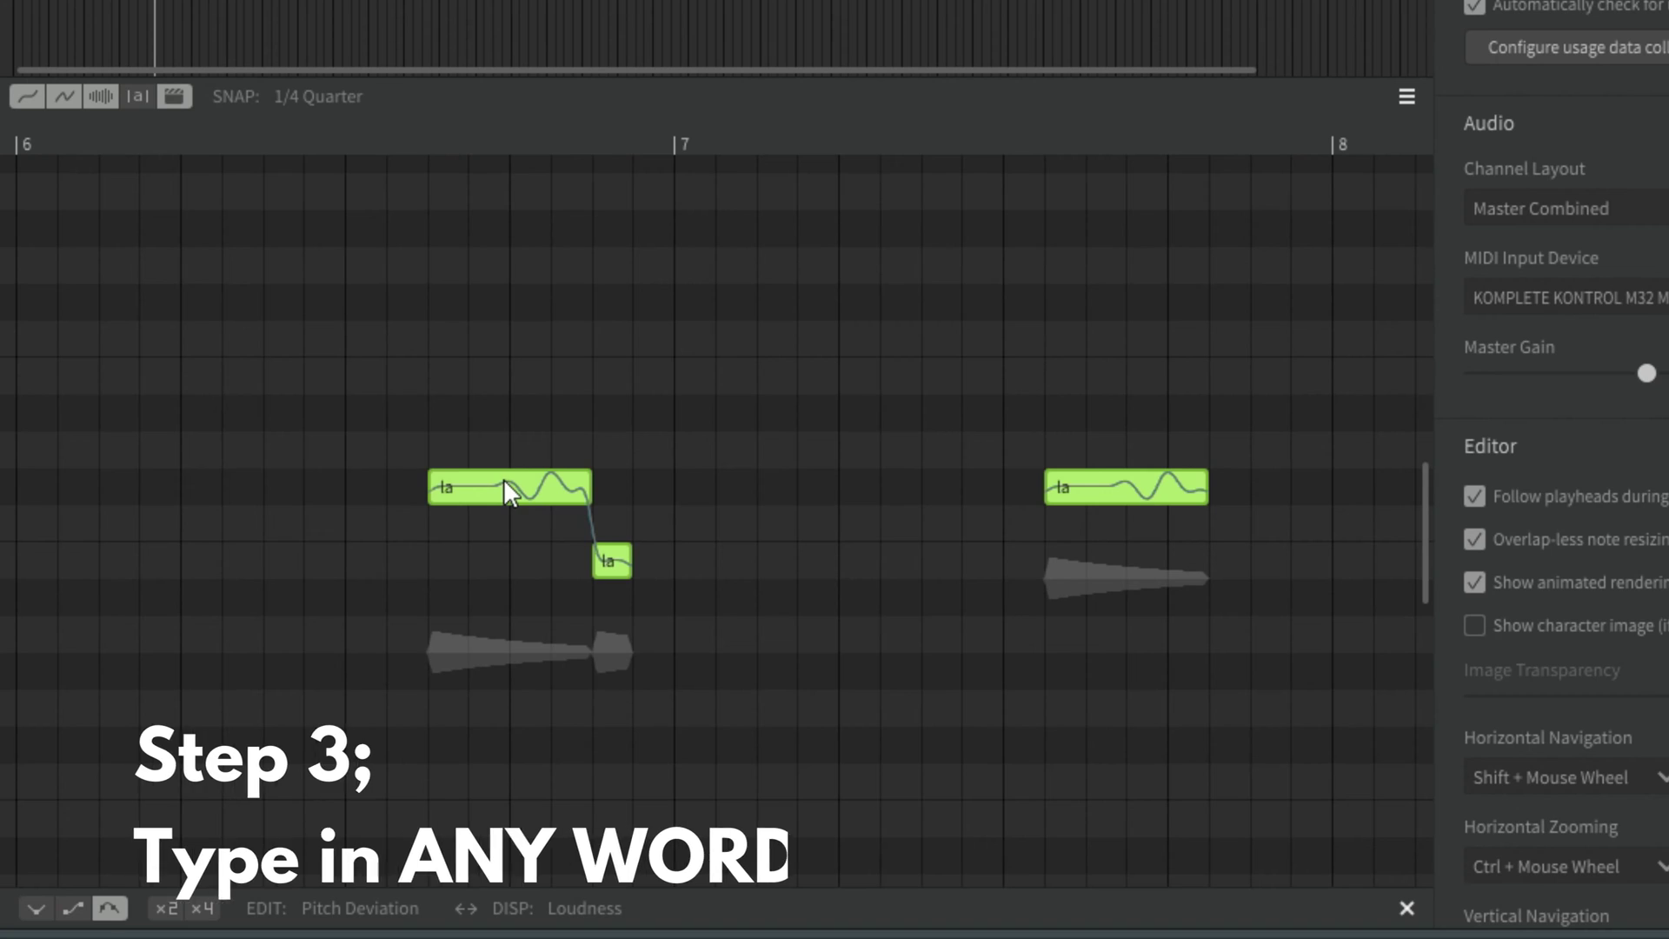
Step: Change the lyric of the note before bar 7 from 'la' to 'love'
{"action": "double_click", "coordinate": [503, 479]}
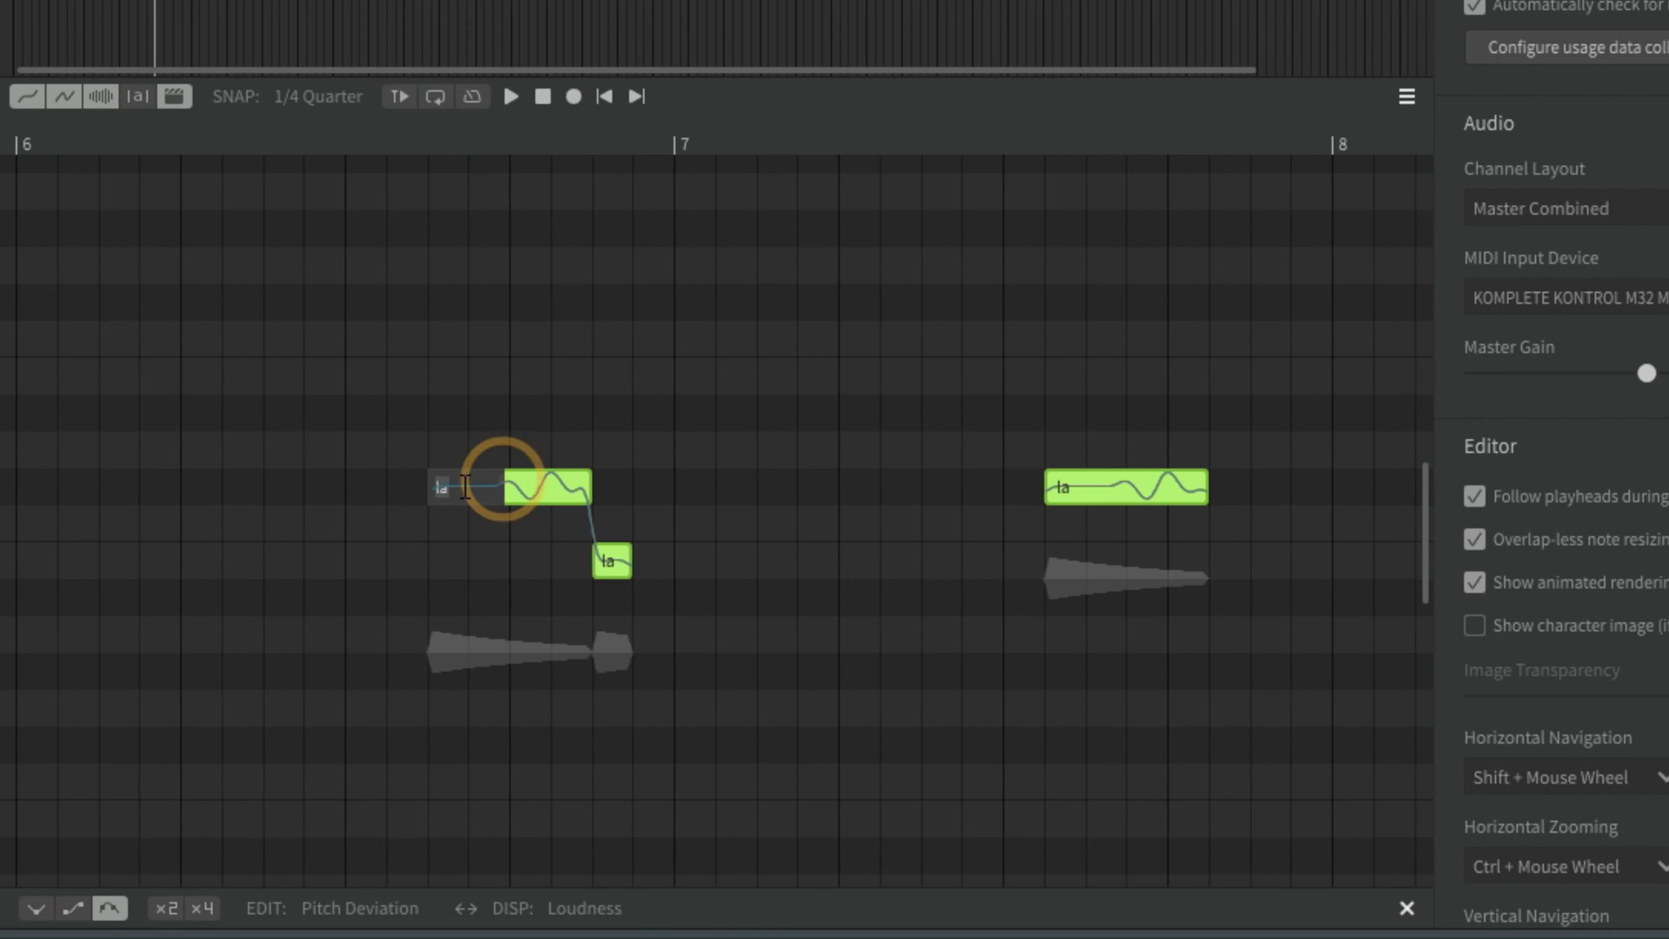
{"action": "left_click", "coordinate": [462, 485]}
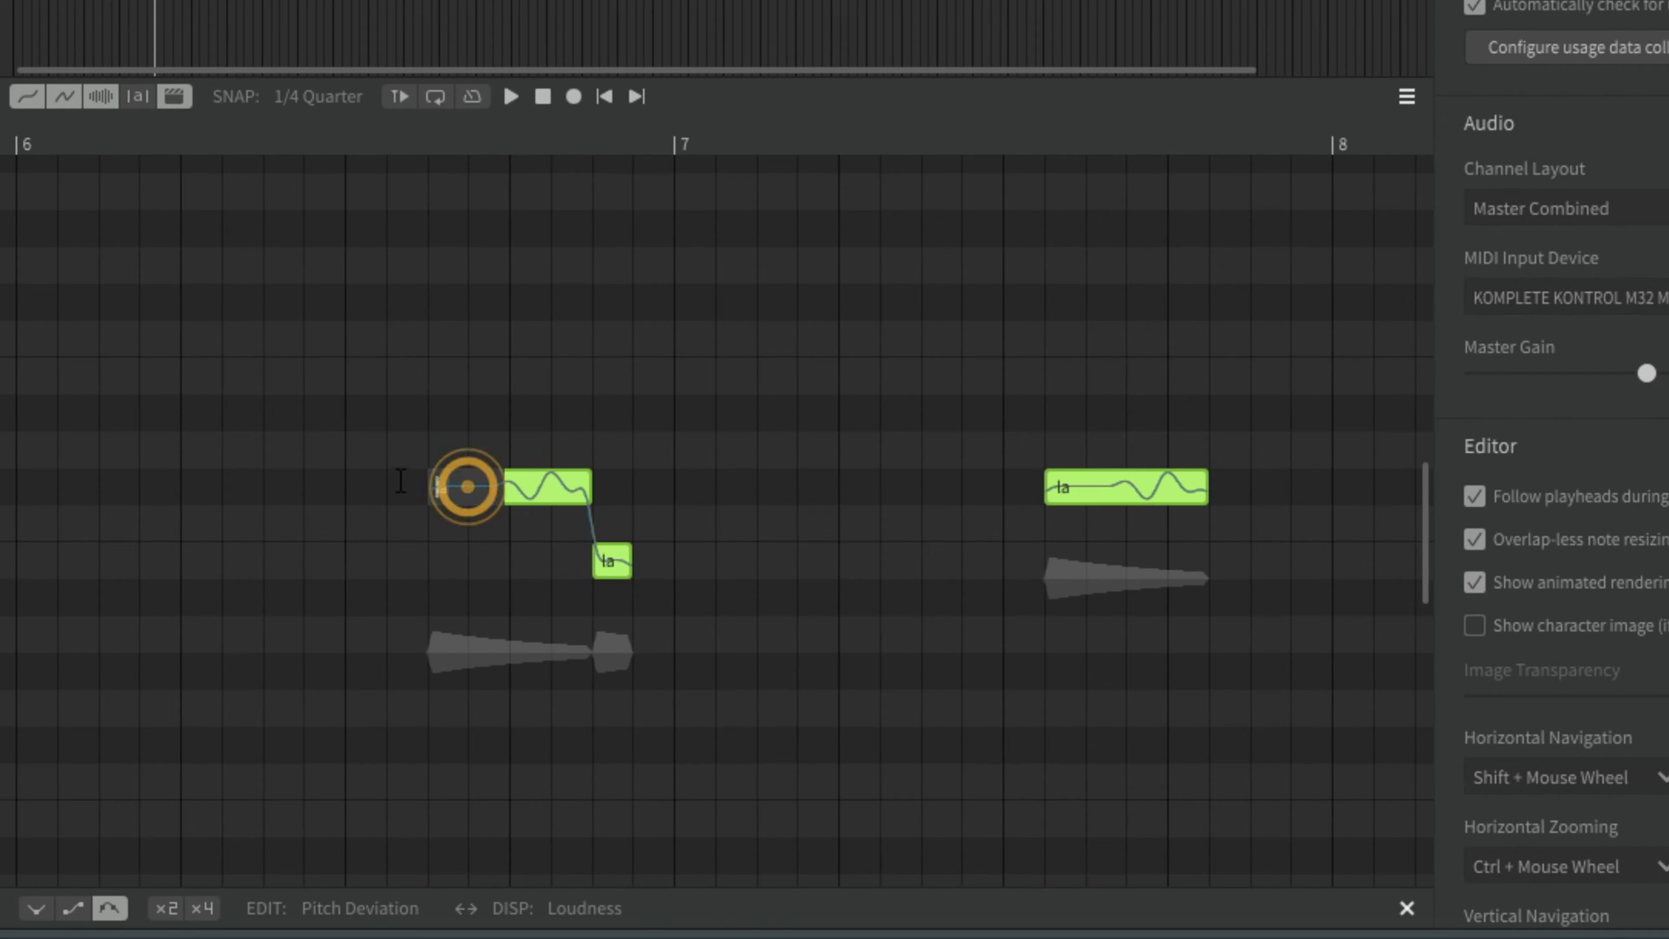
{"action": "key", "text": "BackSpace"}
{"action": "key", "text": "BackSpace"}
{"action": "type", "text": "love"}
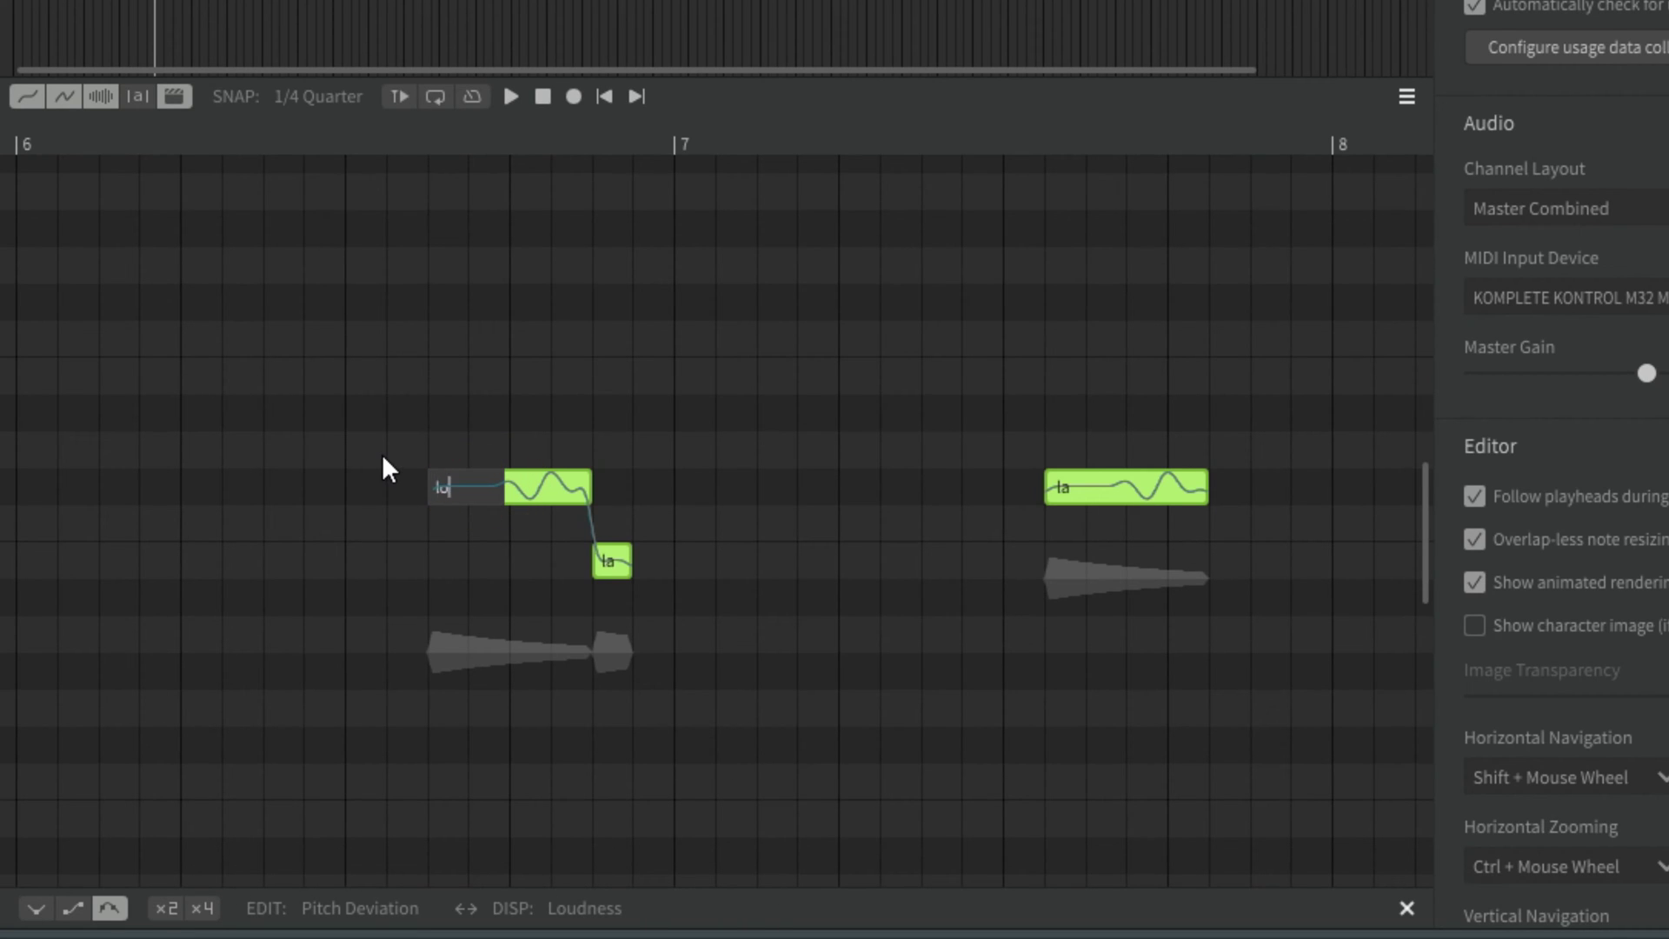
{"action": "left_click", "coordinate": [290, 402]}
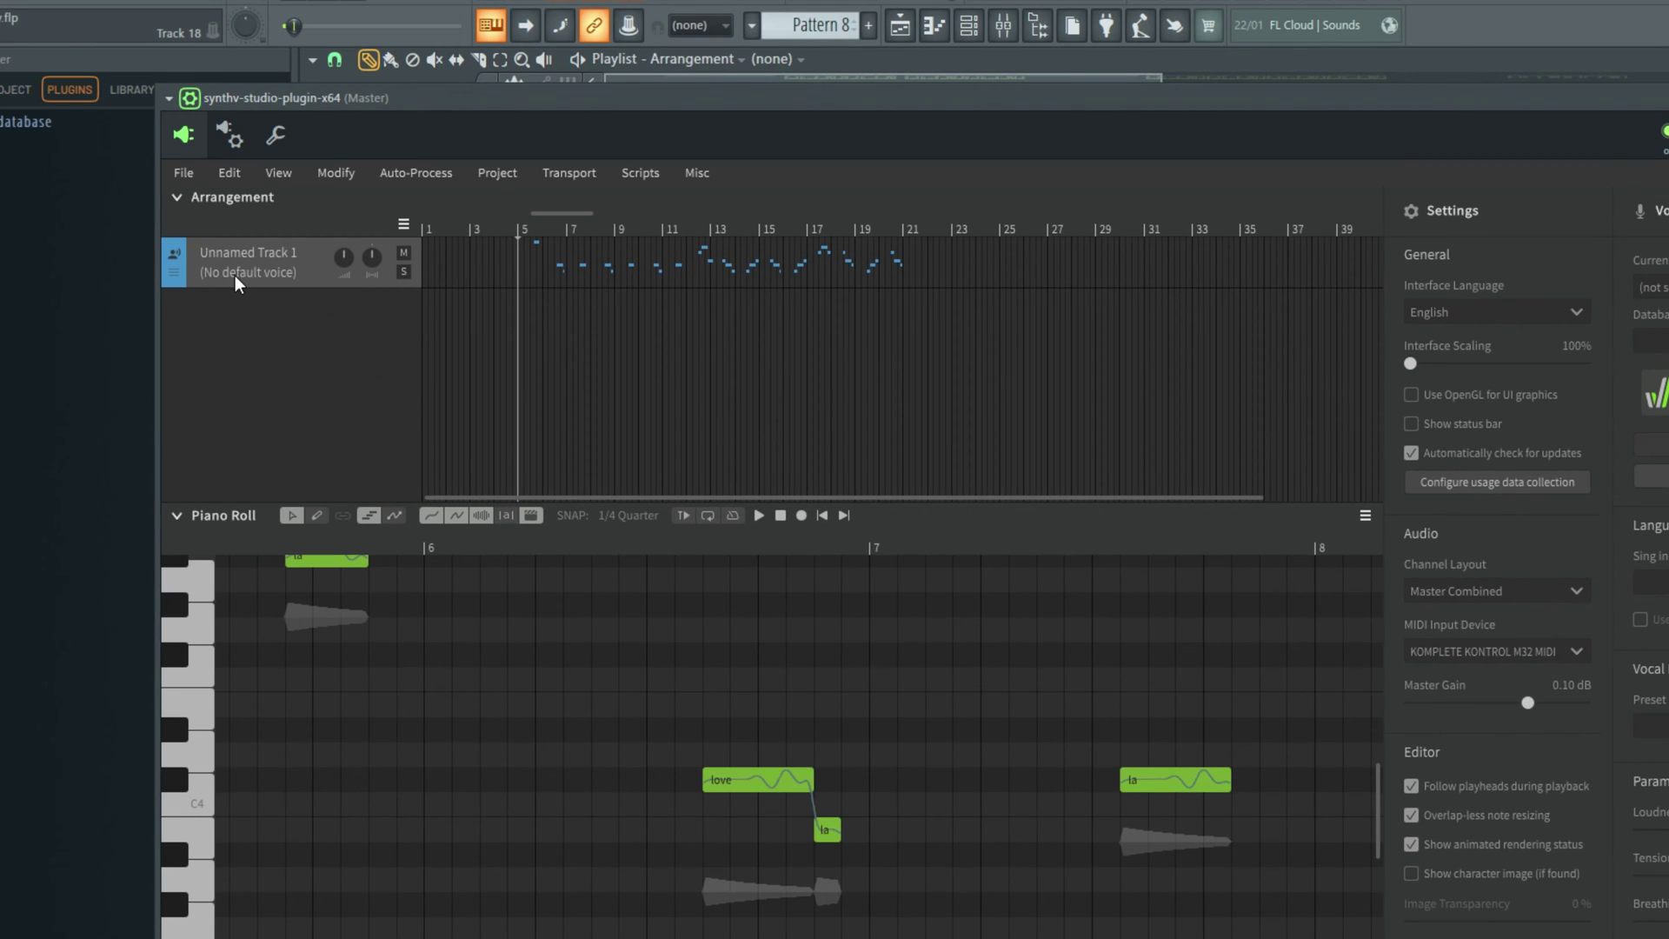
Step: Assign the Natalie voice to Unnamed Track 1 and play the vocal from the piano roll
{"action": "left_click", "coordinate": [234, 273]}
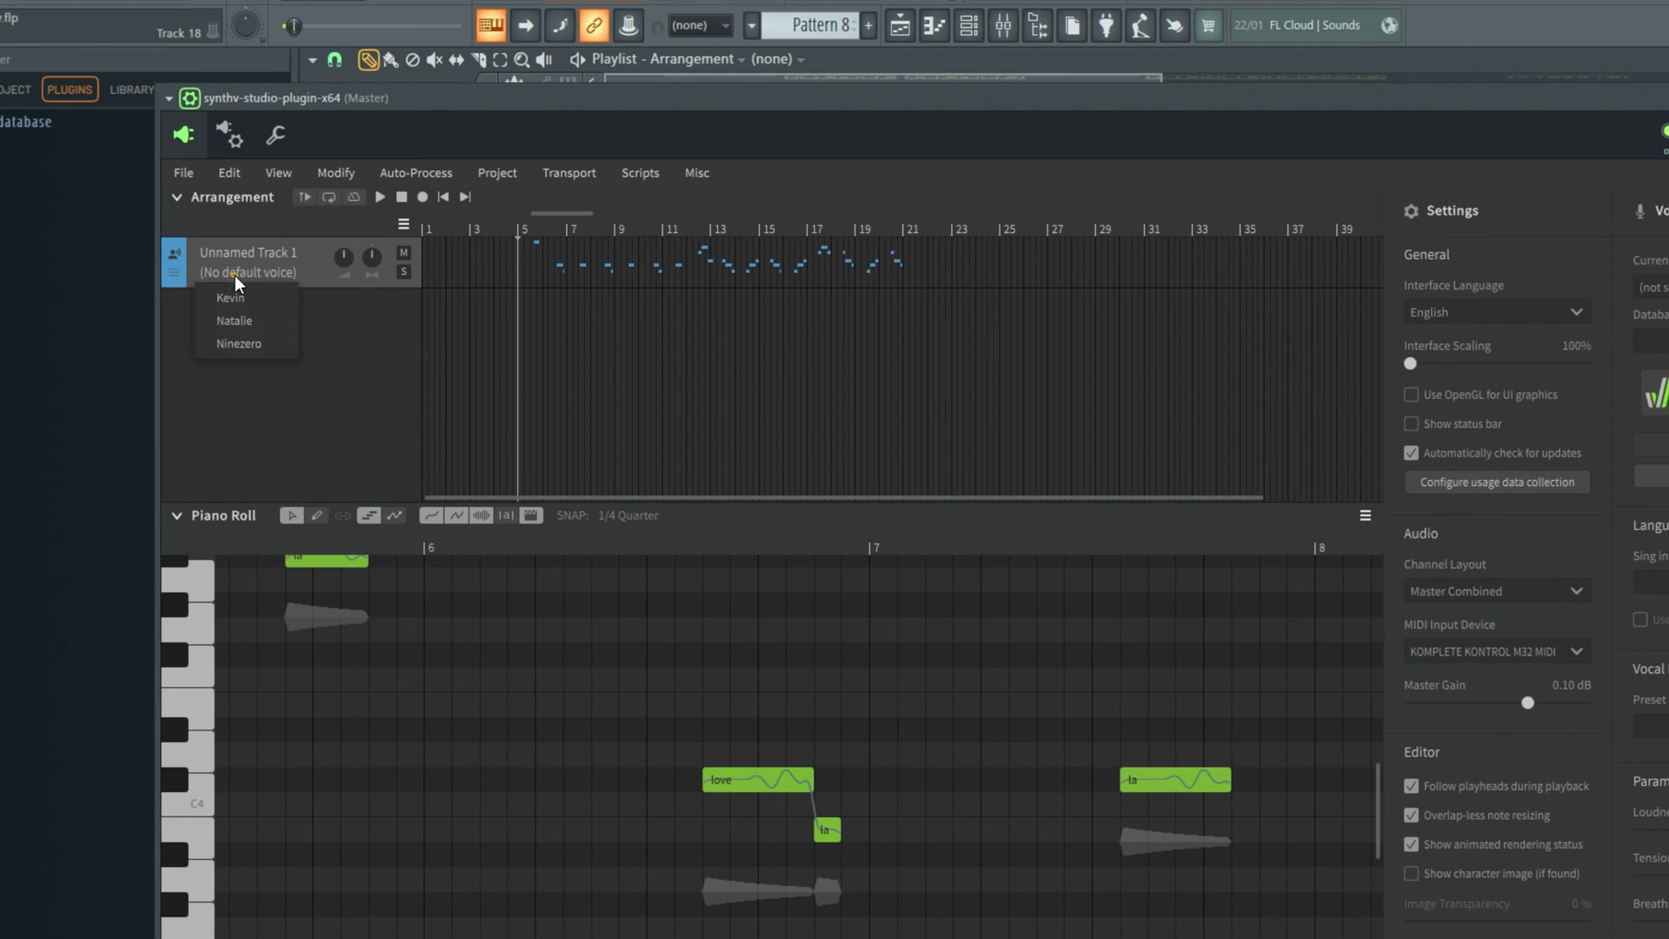
{"action": "left_click", "coordinate": [256, 322]}
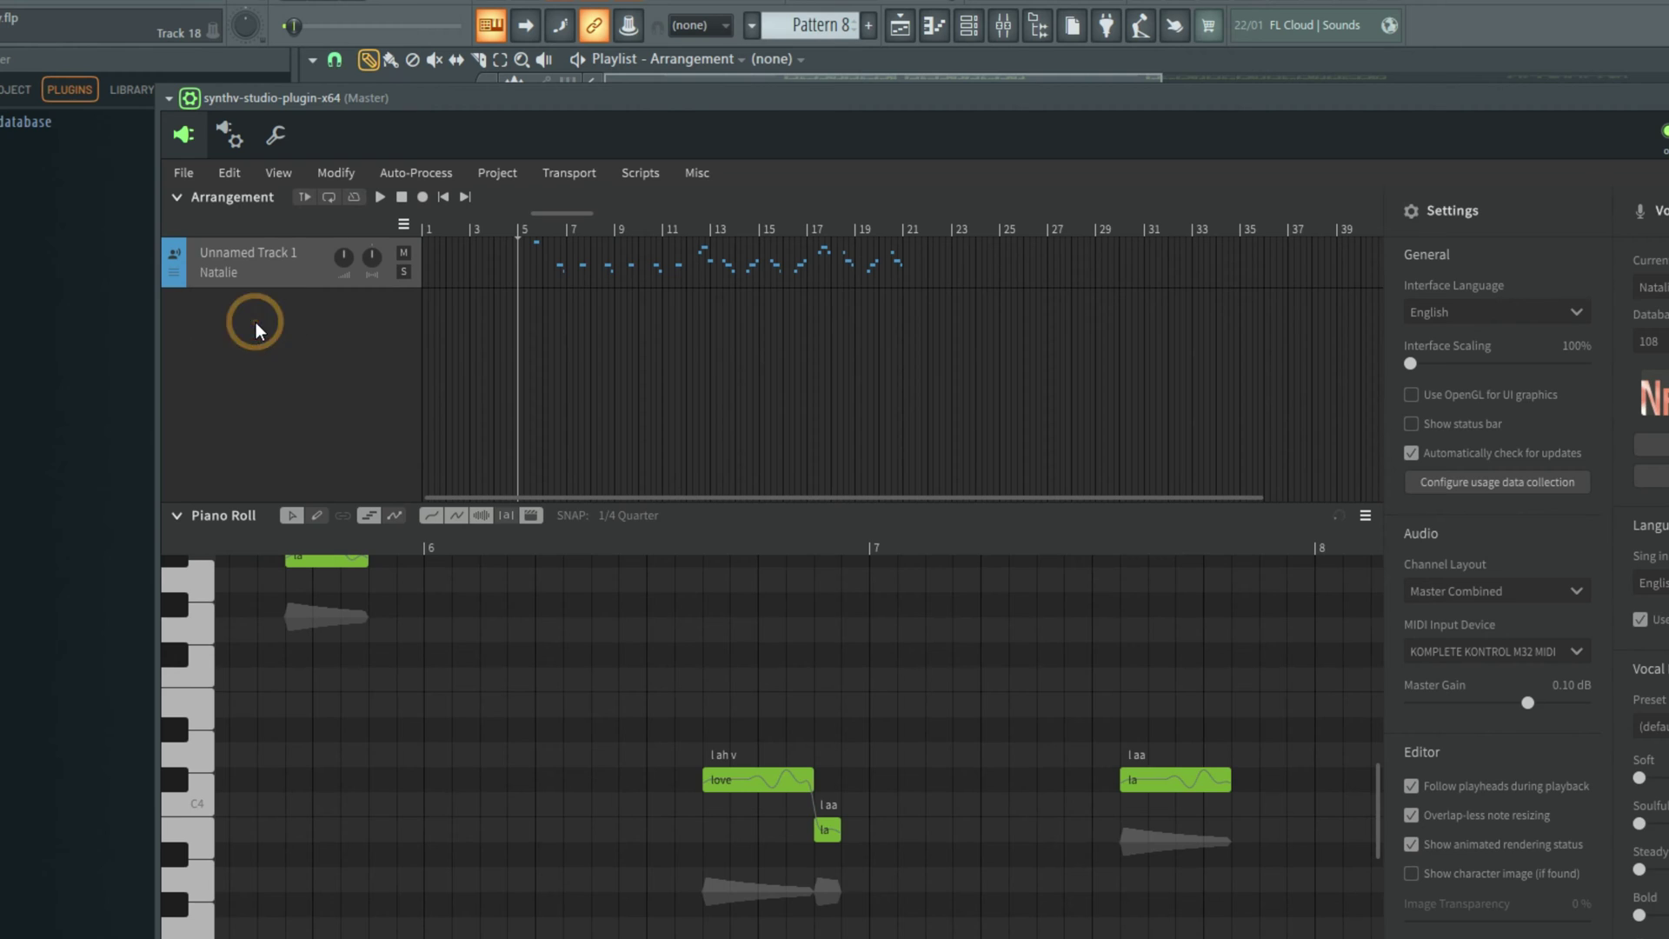
{"action": "left_click", "coordinate": [456, 546]}
{"action": "key", "text": "space"}
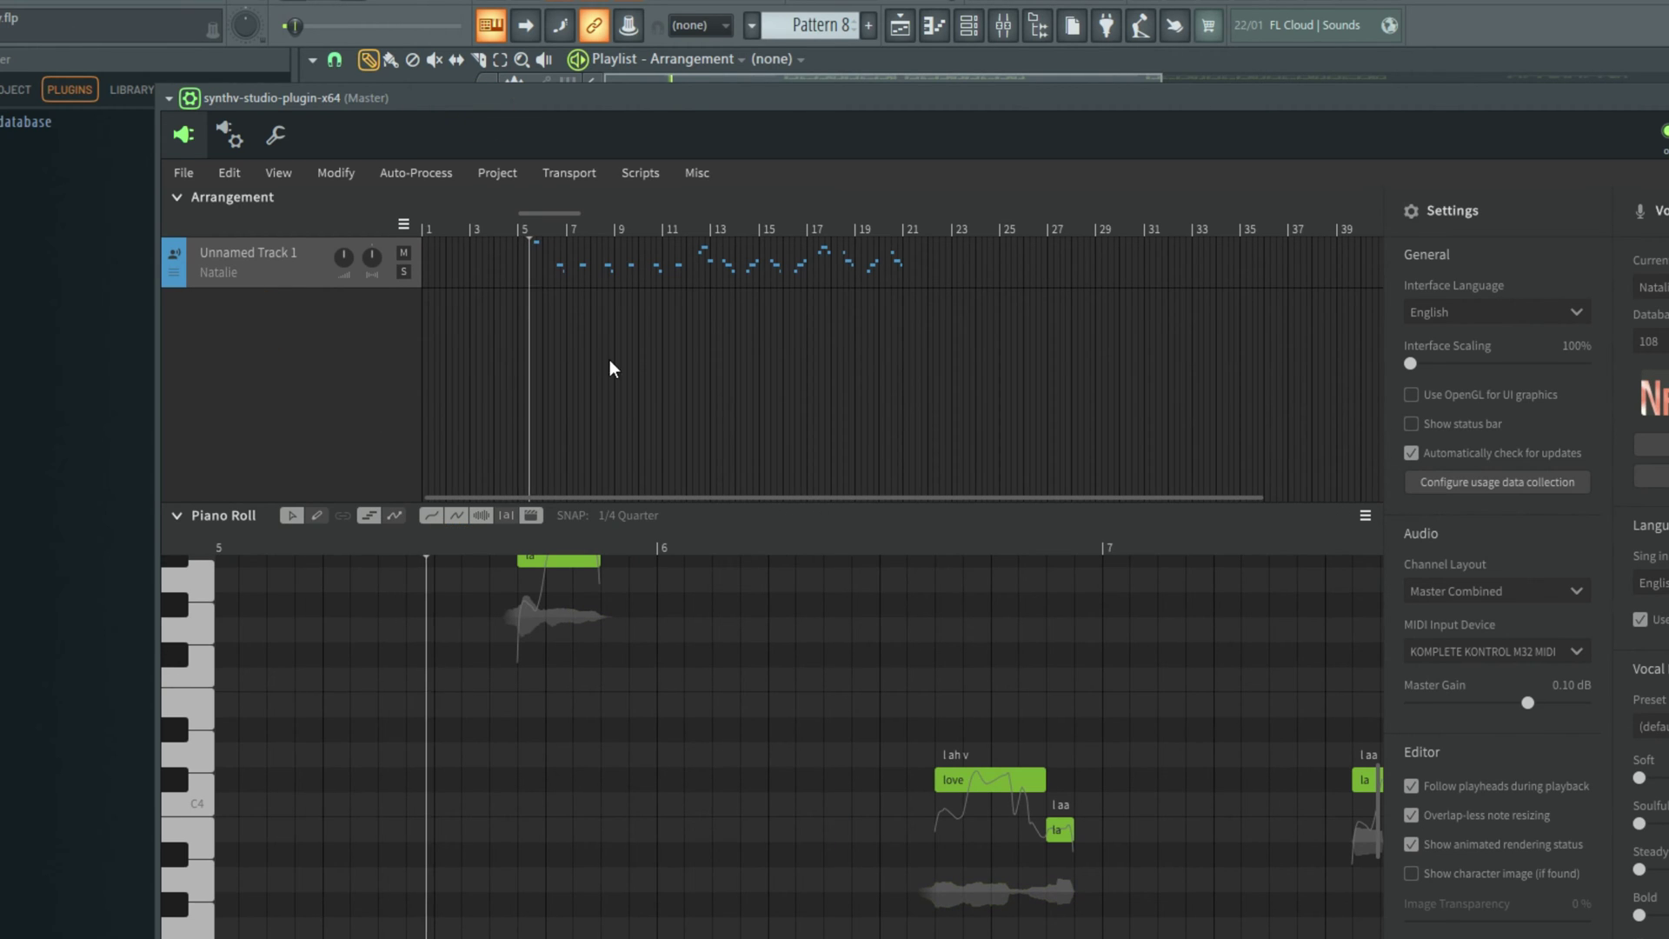
Step: Preview the Natalie vocal, then drag the plugin window down to reveal the playlist
{"action": "scroll", "coordinate": [623, 691], "scroll_direction": "up", "scroll_amount": 1}
{"action": "scroll", "coordinate": [615, 696], "scroll_direction": "down", "scroll_amount": 3}
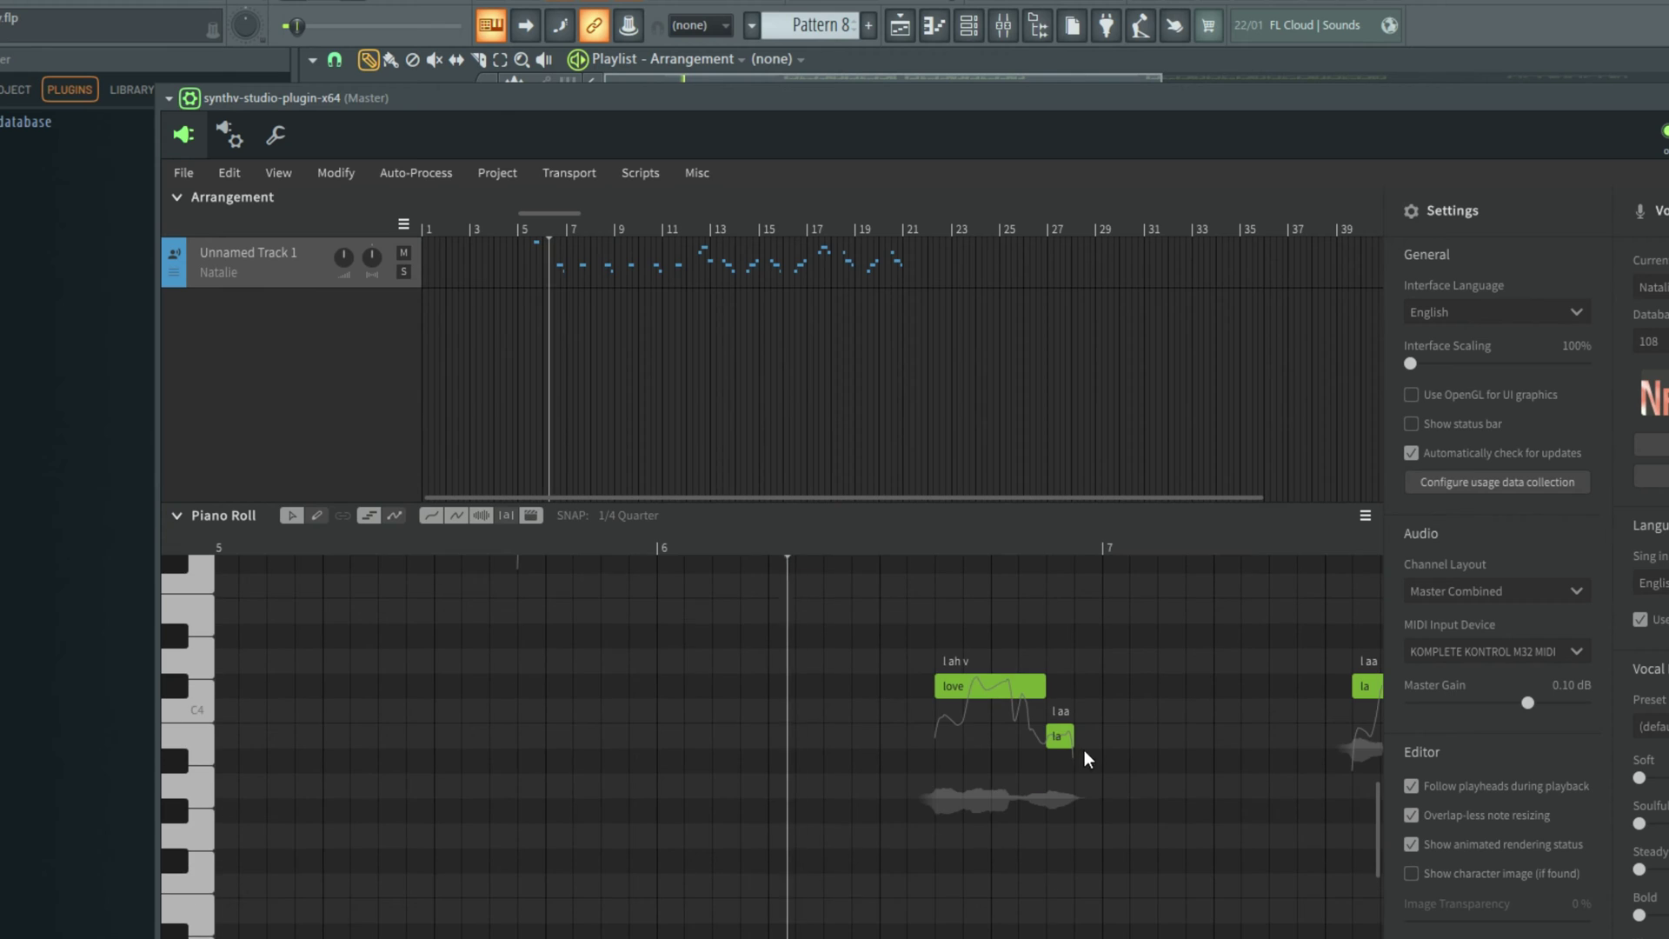
{"action": "key", "text": "space"}
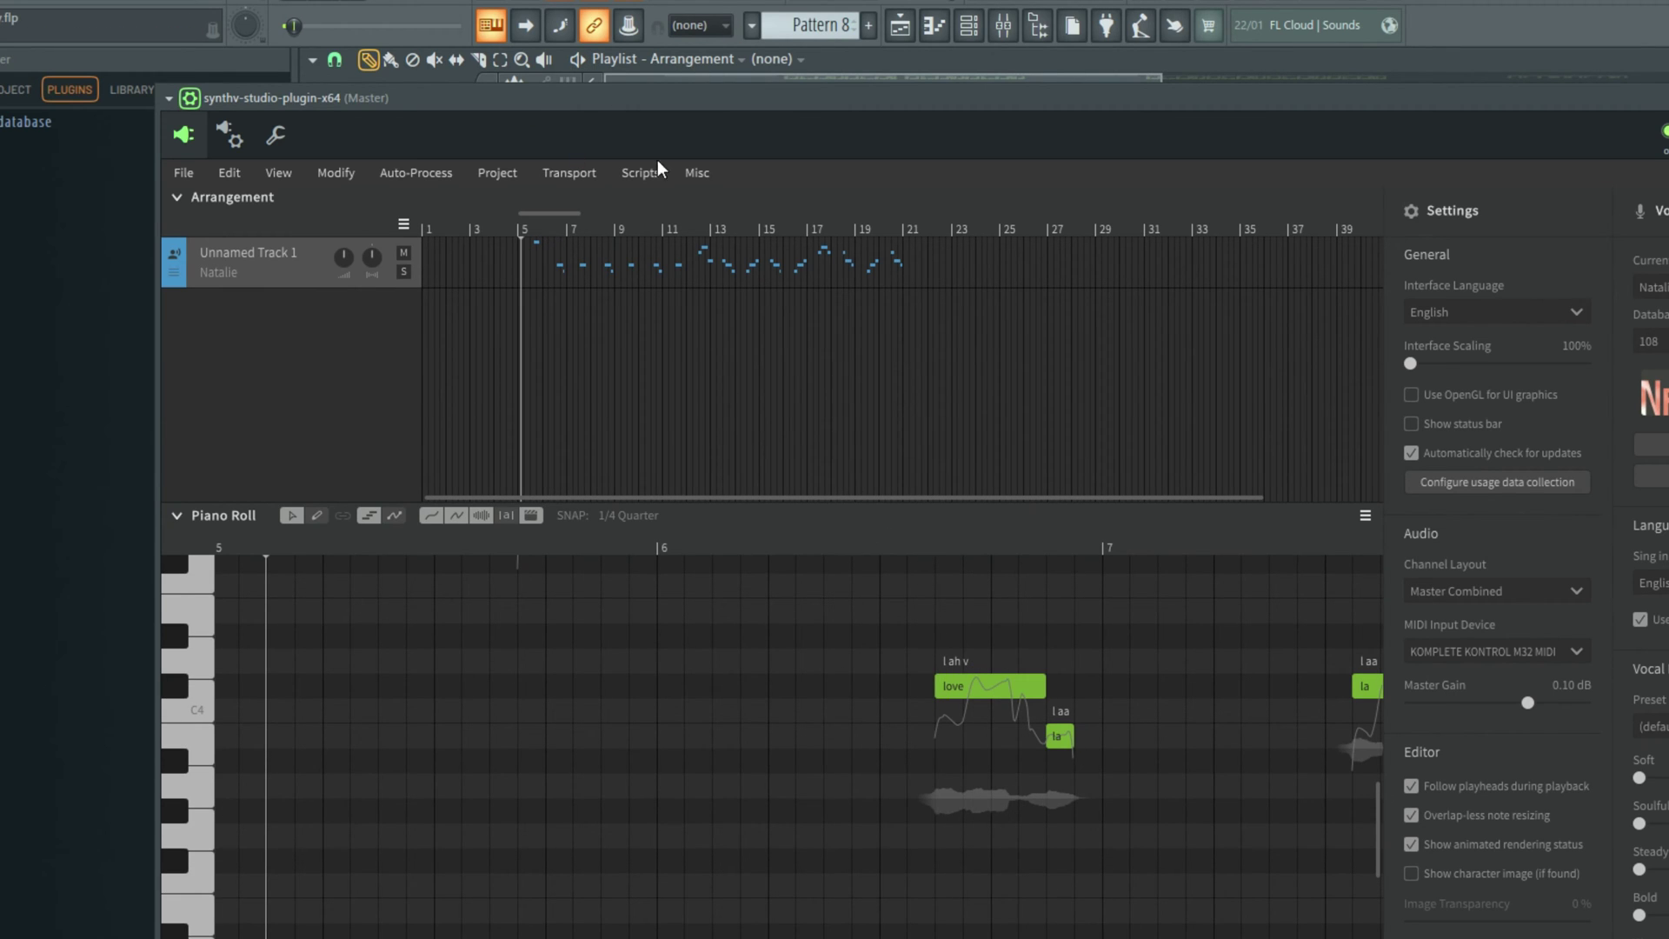
{"action": "left_click_drag", "start_coordinate": [594, 102], "coordinate": [562, 241]}
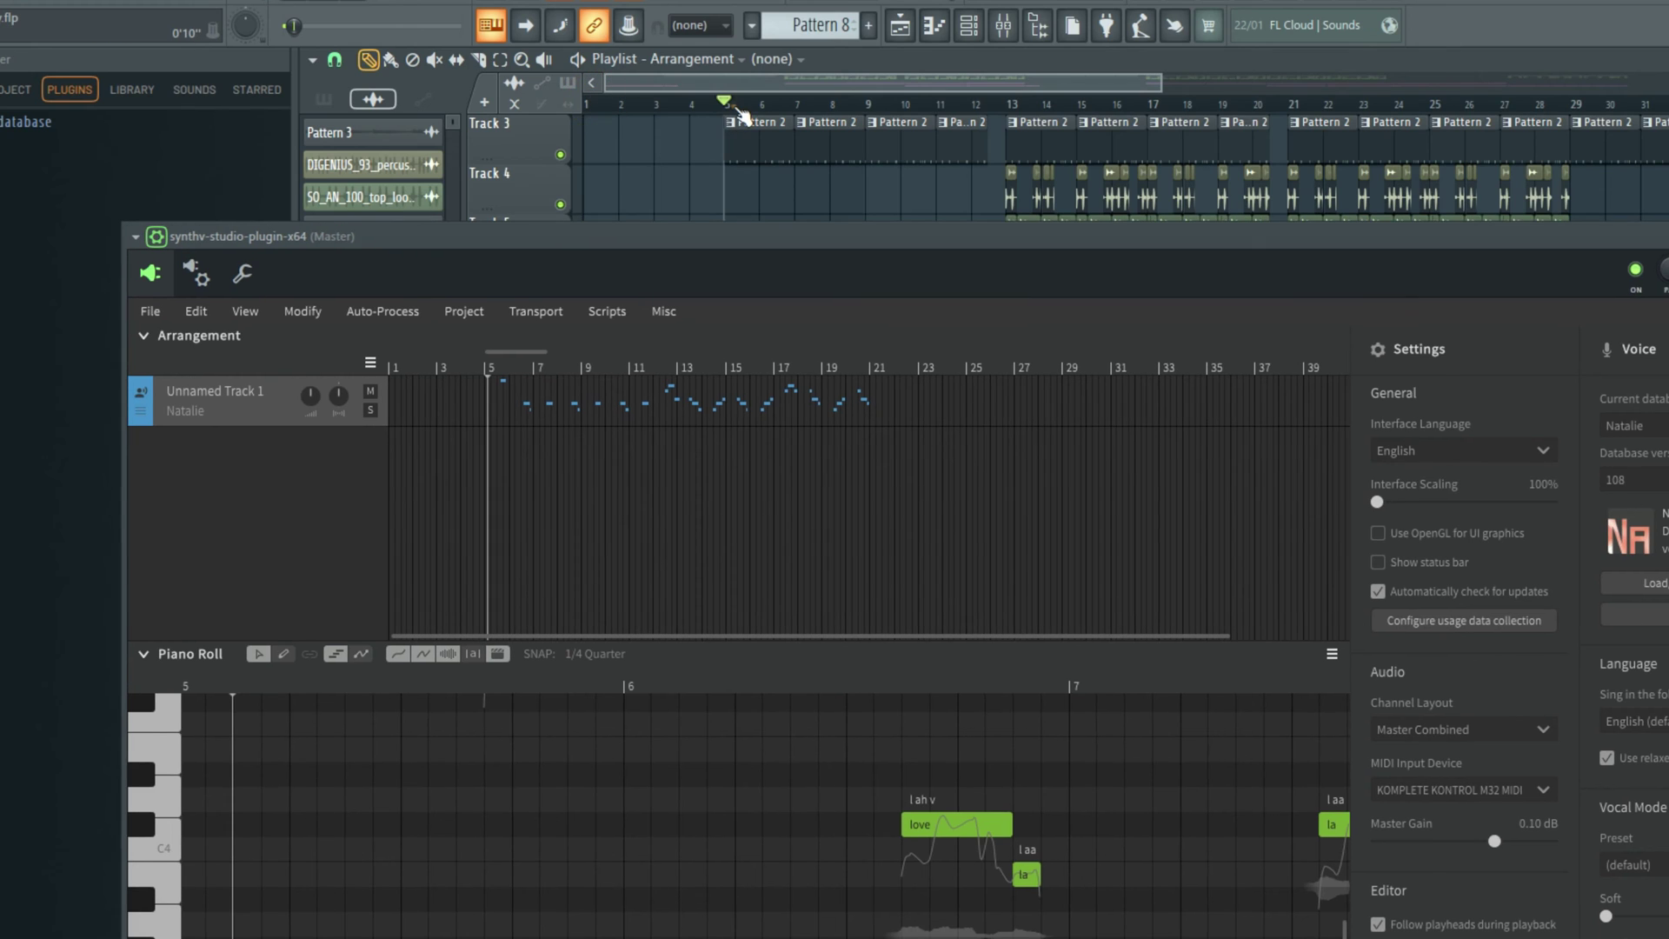
Step: Move the song position to just past bar 6 and replay the vocal from there
{"action": "left_click_drag", "start_coordinate": [741, 113], "coordinate": [768, 116]}
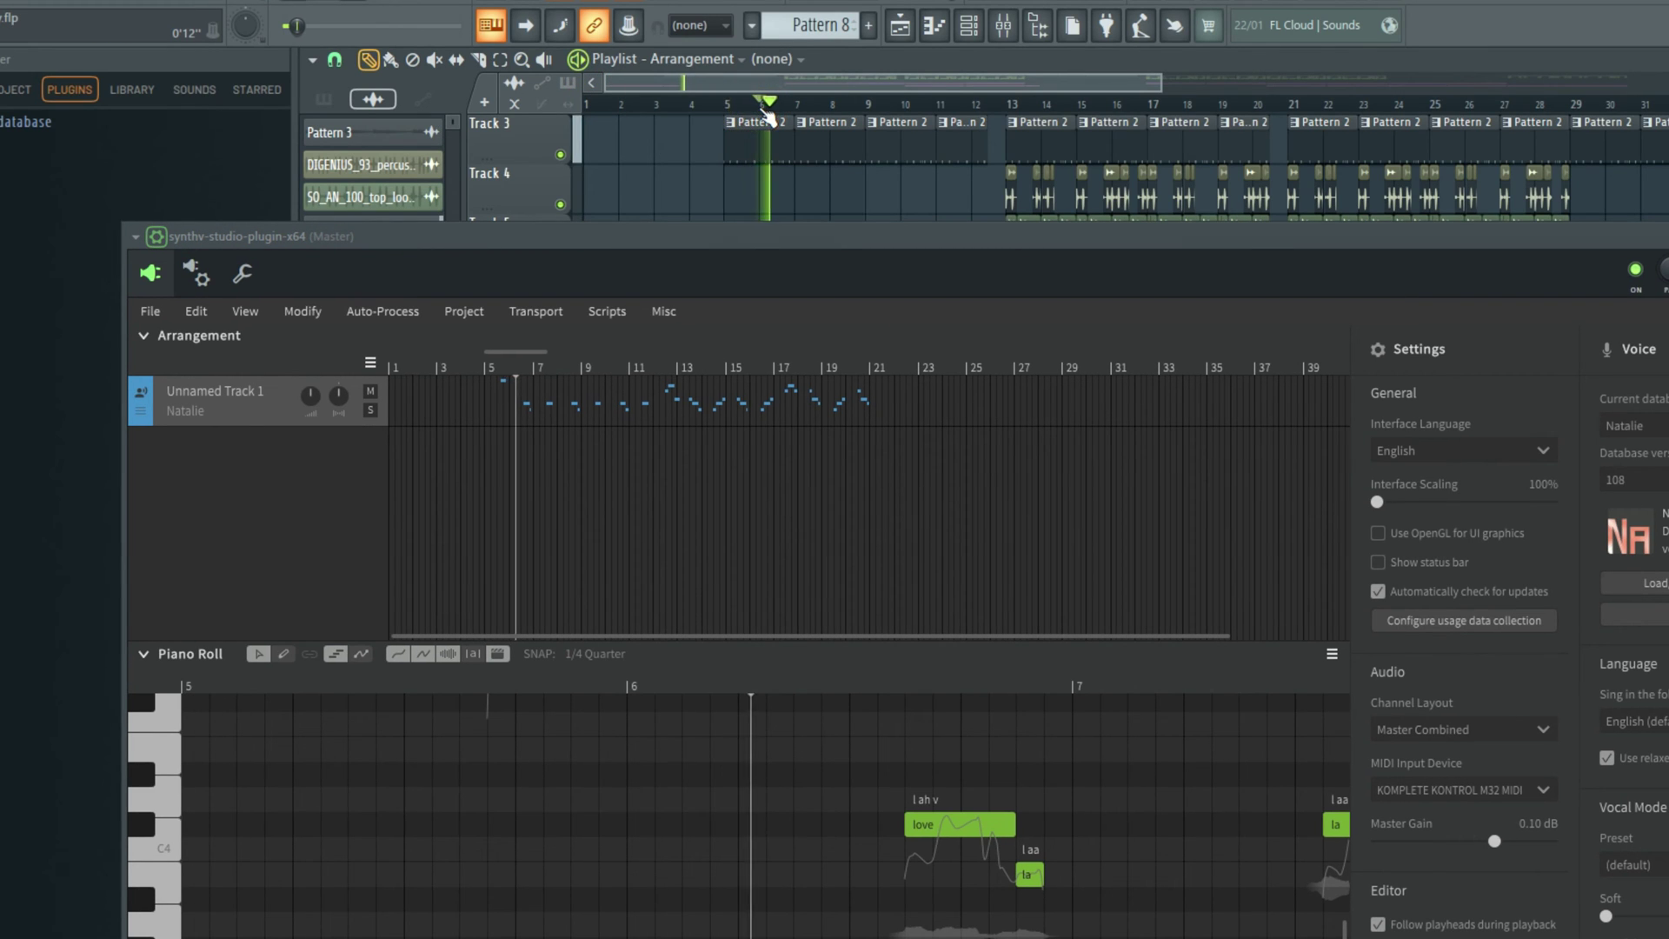
{"action": "key", "text": "space"}
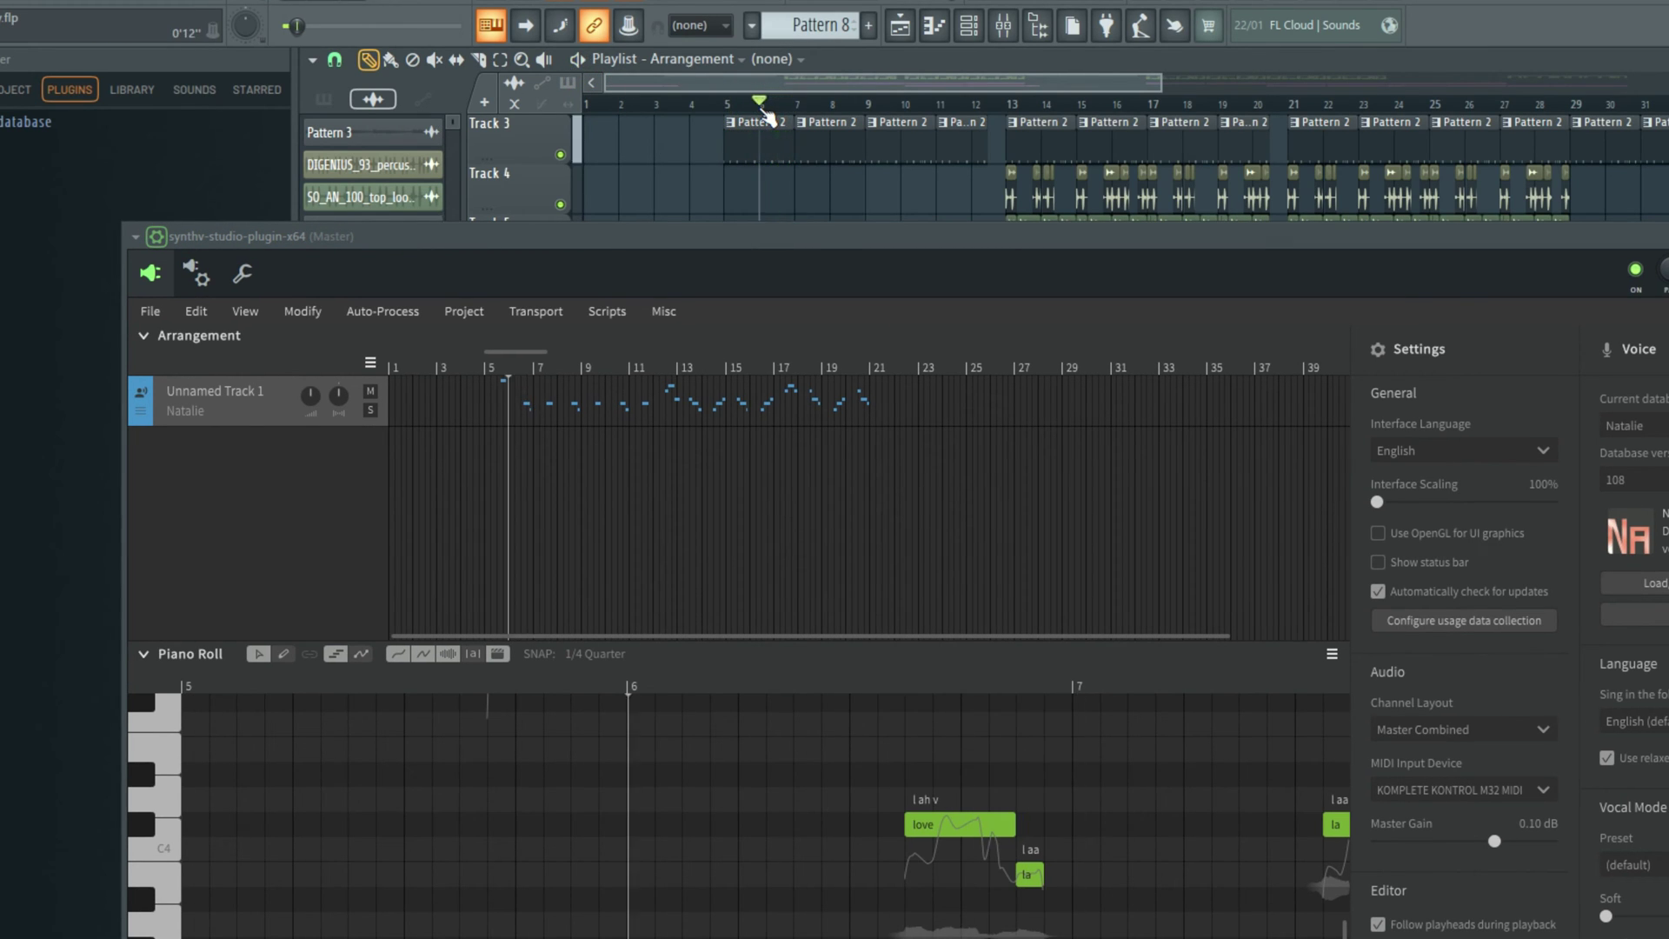
{"action": "key", "text": "space"}
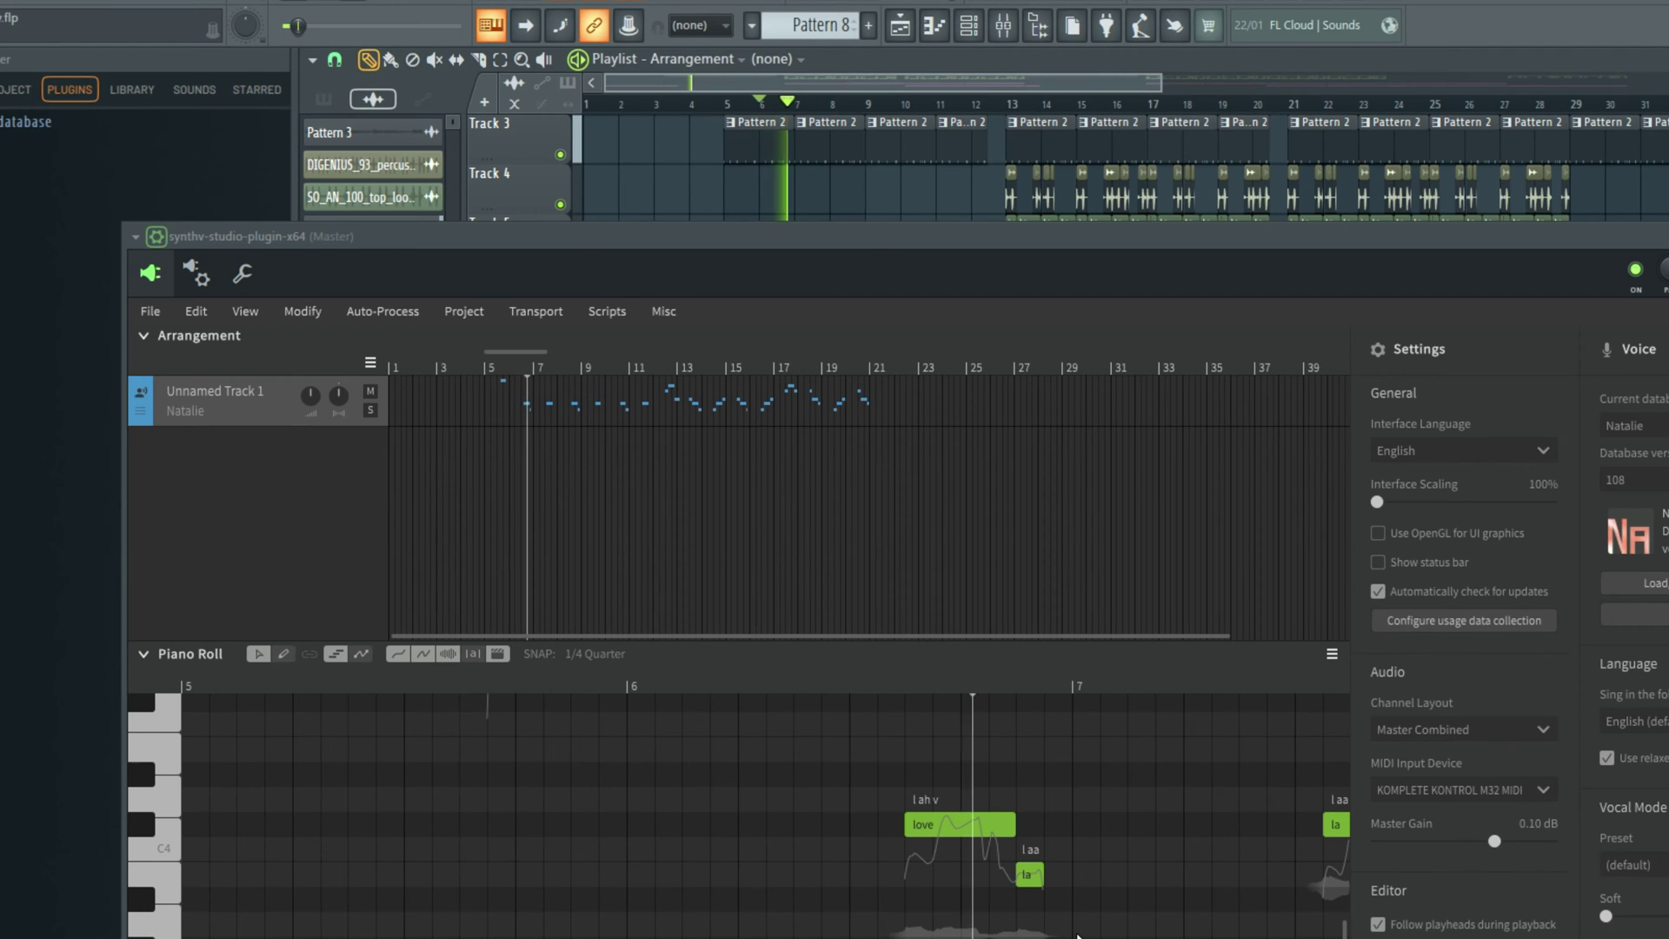
{"action": "key", "text": "space"}
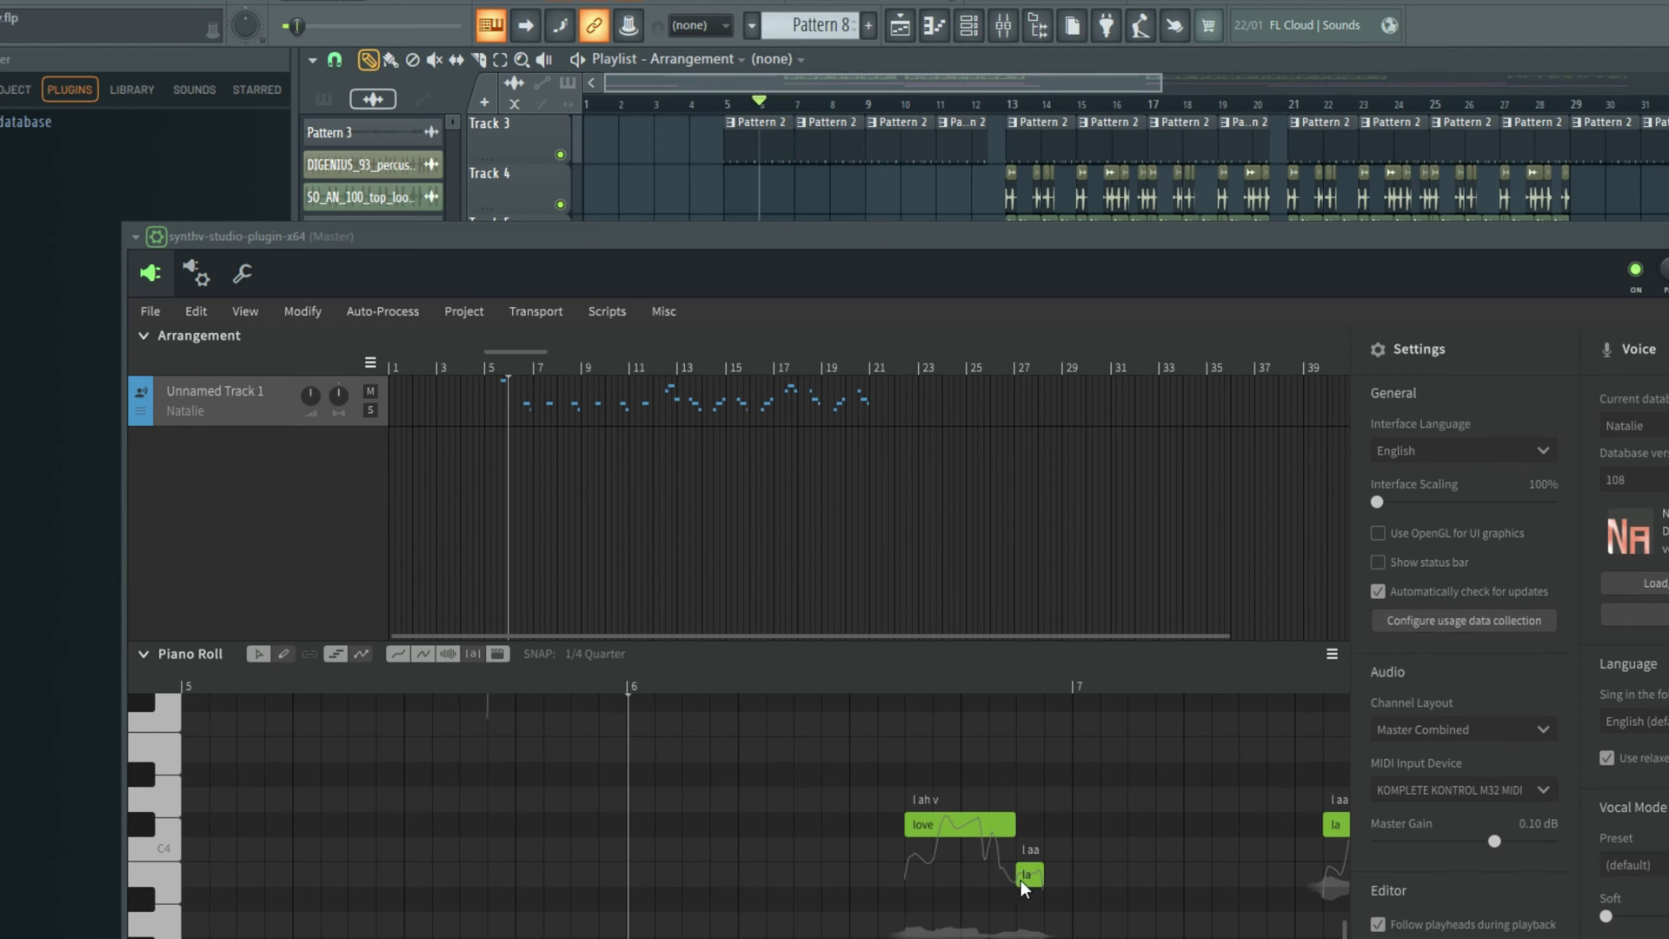
Step: Change the love note's lyric to 'oohhhh' and play the phrase back
{"action": "double_click", "coordinate": [930, 823]}
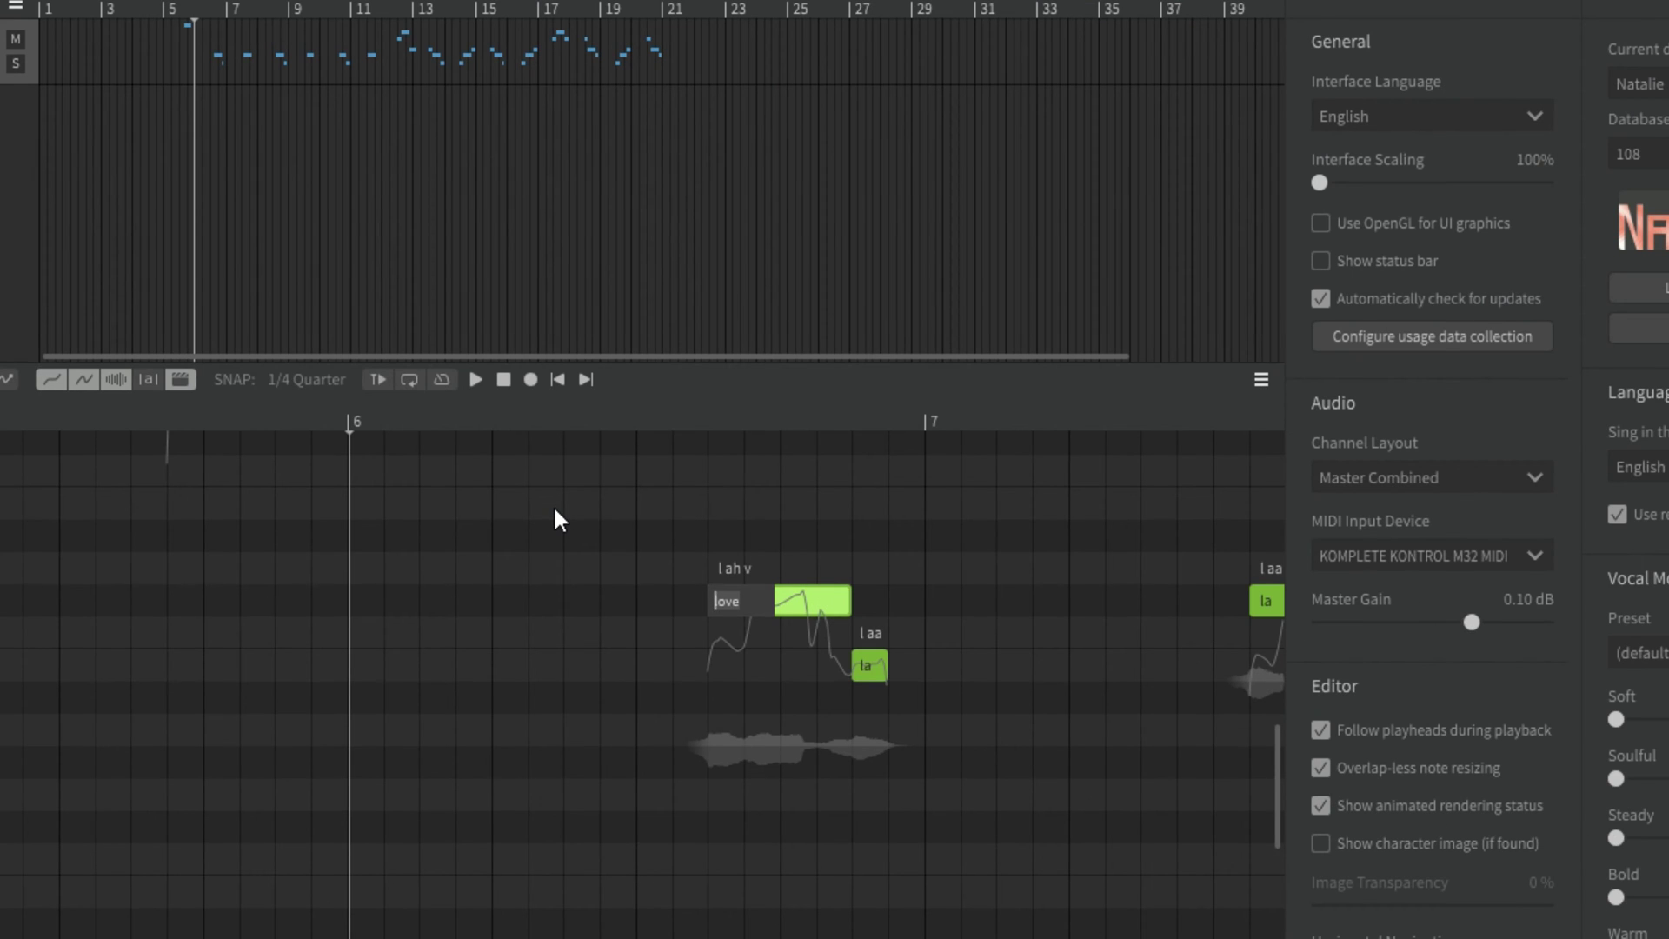
{"action": "type", "text": "oo"}
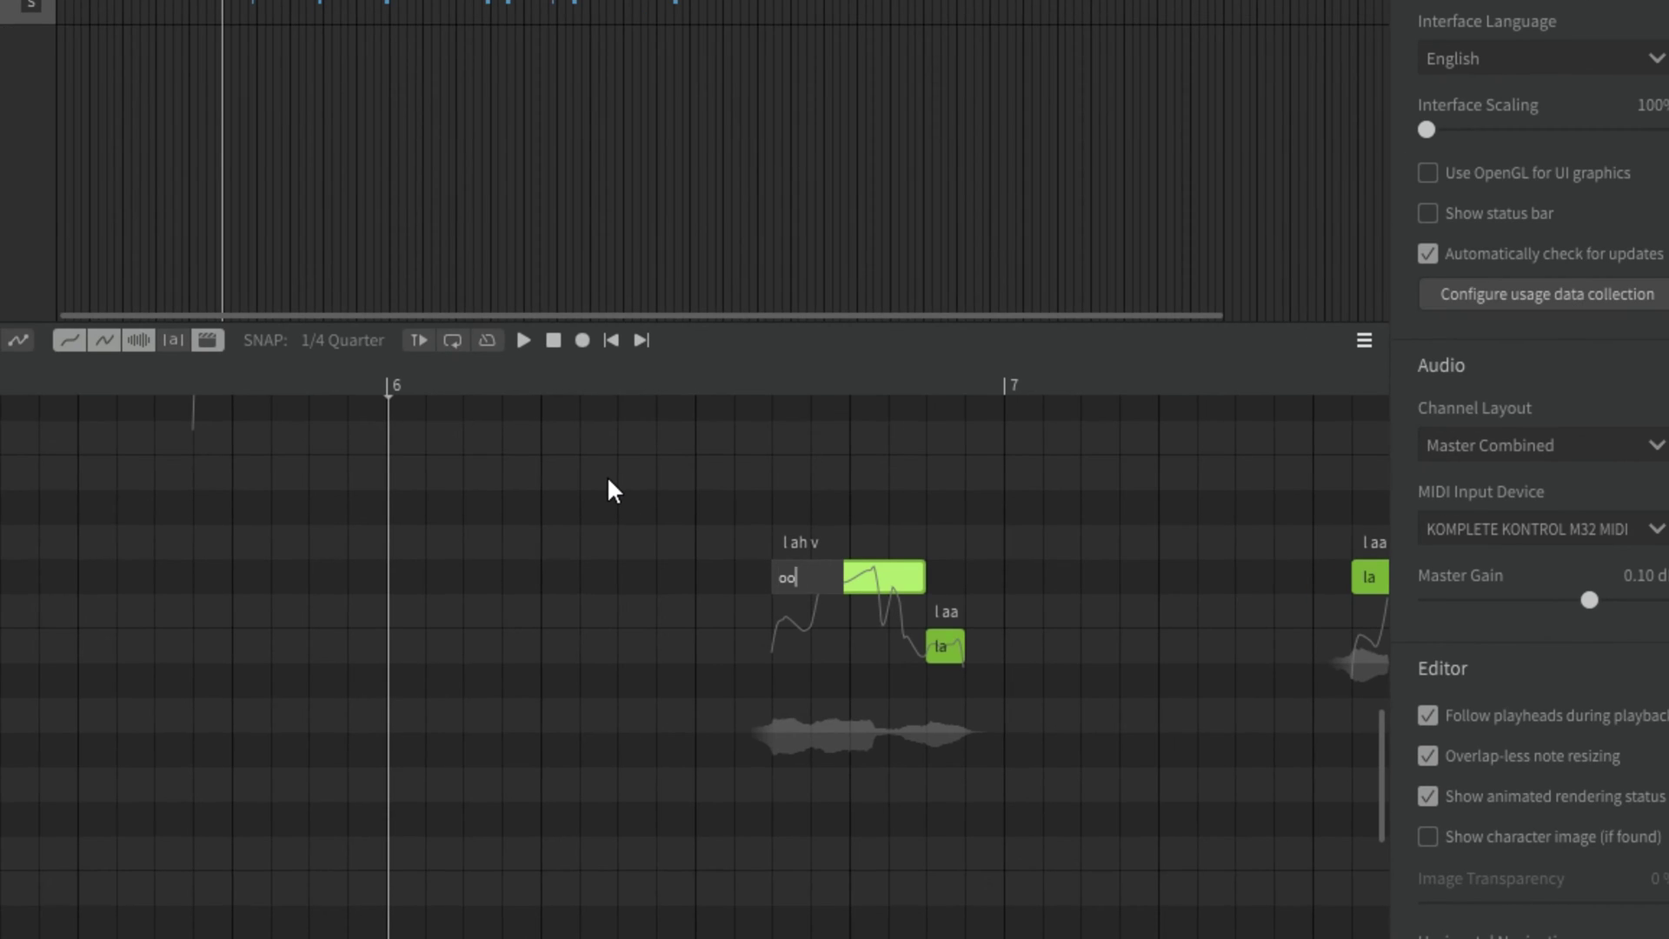
{"action": "type", "text": "hhhh"}
{"action": "left_click", "coordinate": [539, 516]}
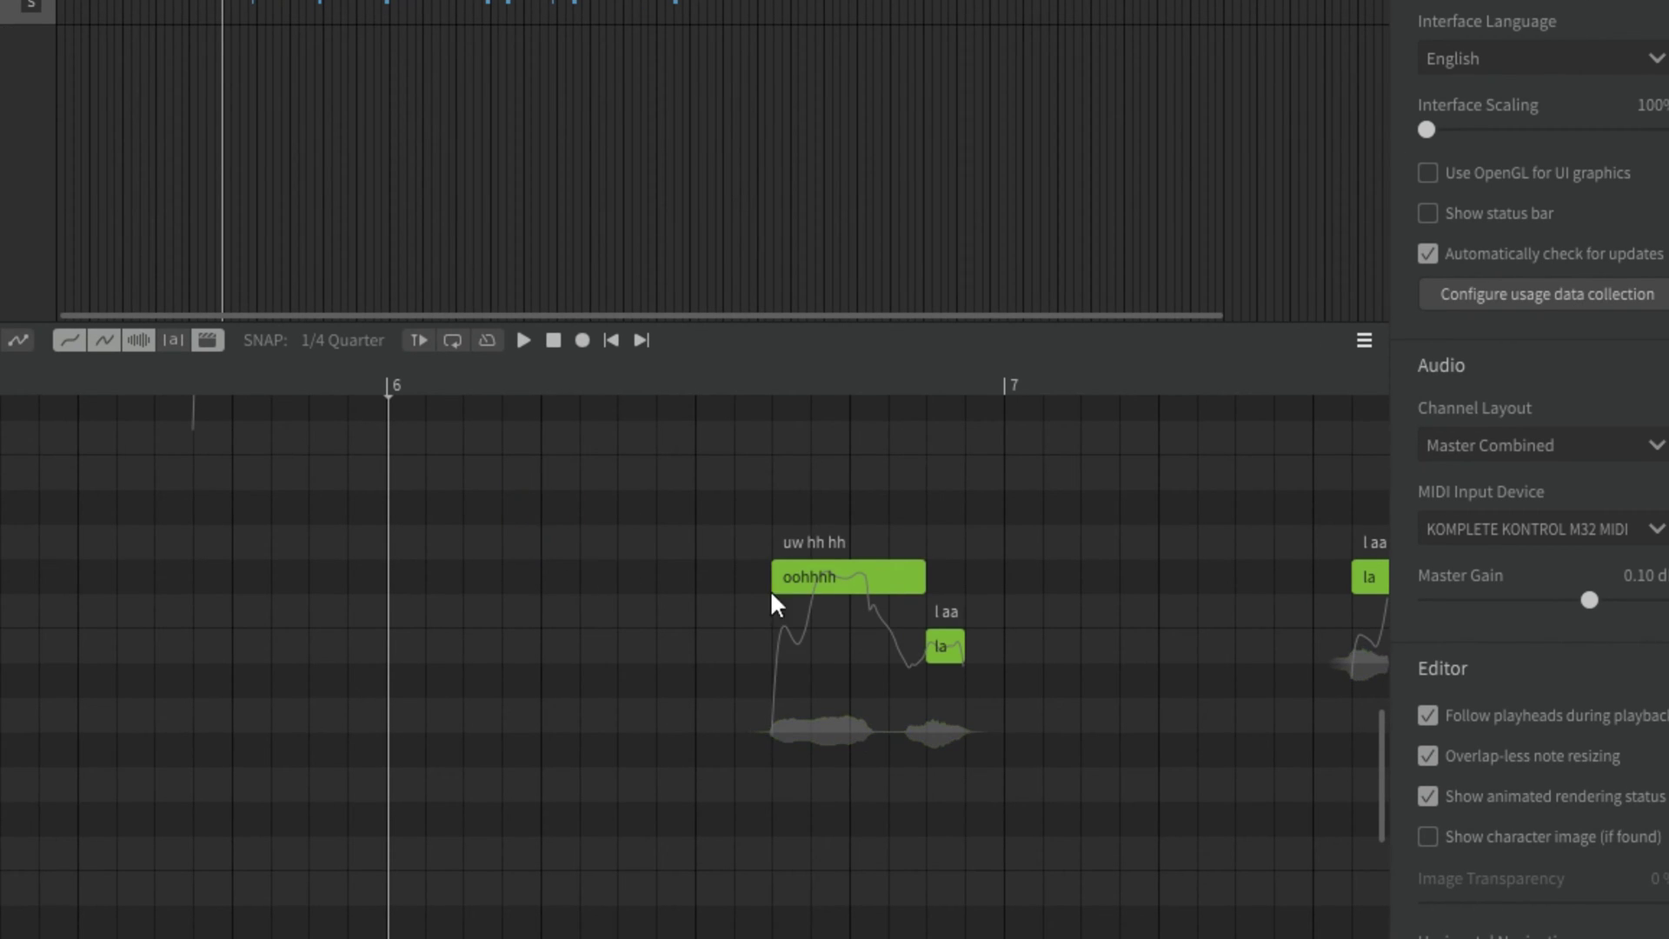
{"action": "key", "text": "space"}
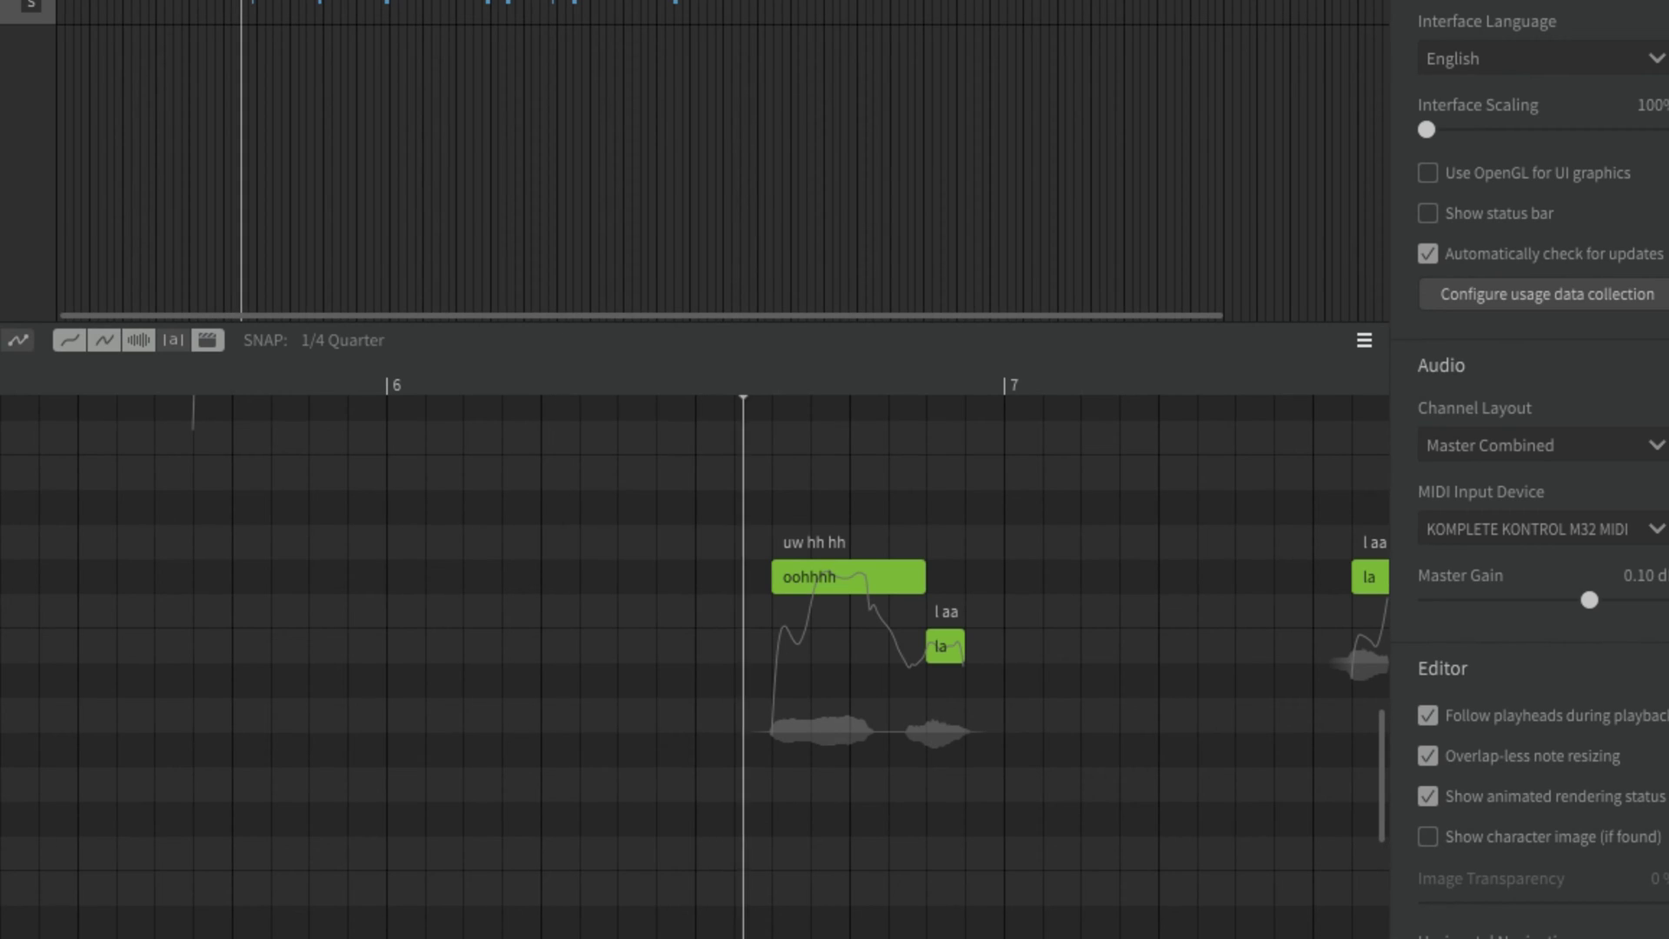
{"action": "key", "text": "space"}
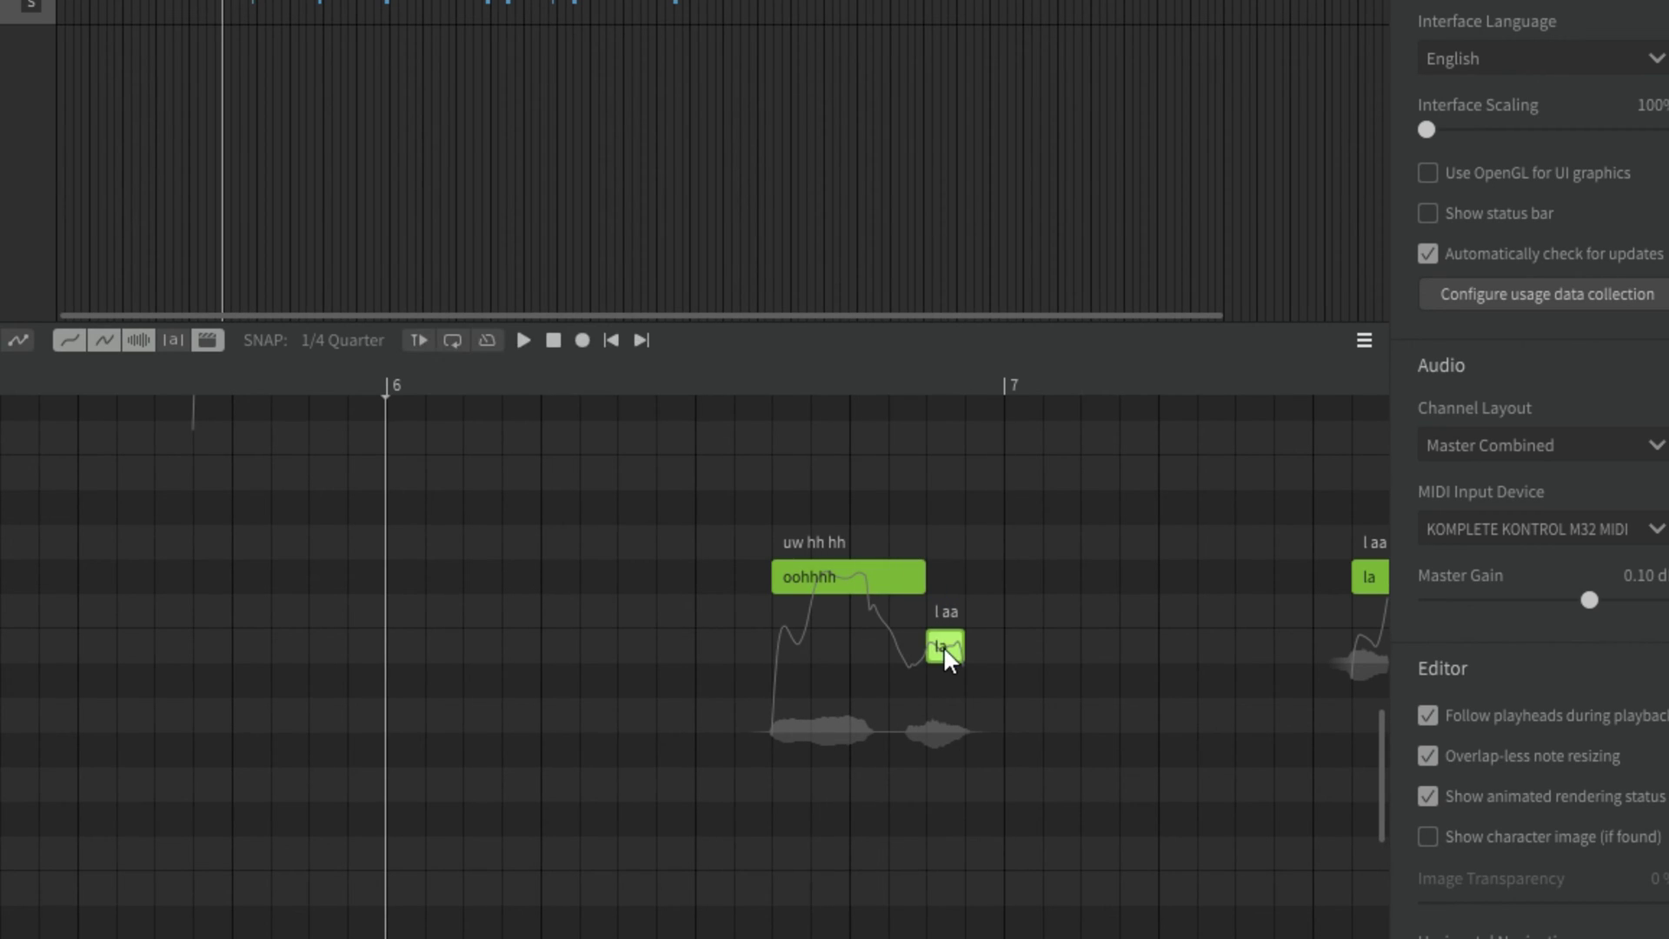
Step: Rename the following la note to 'oohhh' and stretch it well past bar 7
{"action": "double_click", "coordinate": [942, 646]}
{"action": "type", "text": "oohhh"}
{"action": "left_click", "coordinate": [717, 596]}
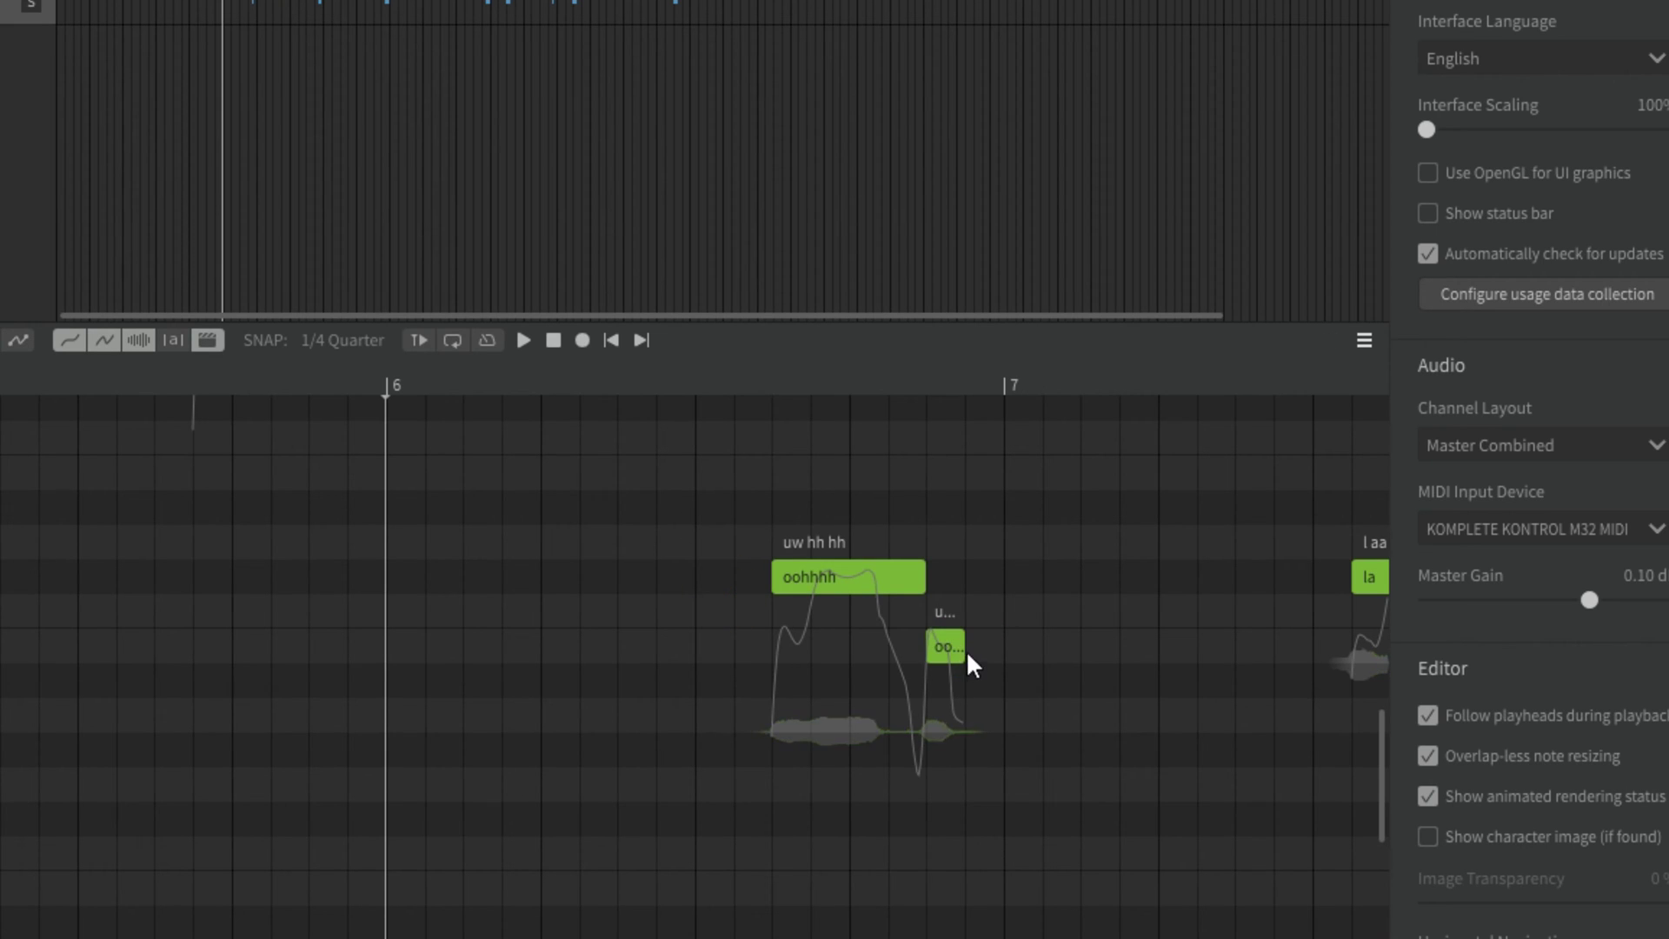
{"action": "left_click_drag", "start_coordinate": [965, 648], "coordinate": [1159, 640]}
{"action": "key", "text": "space"}
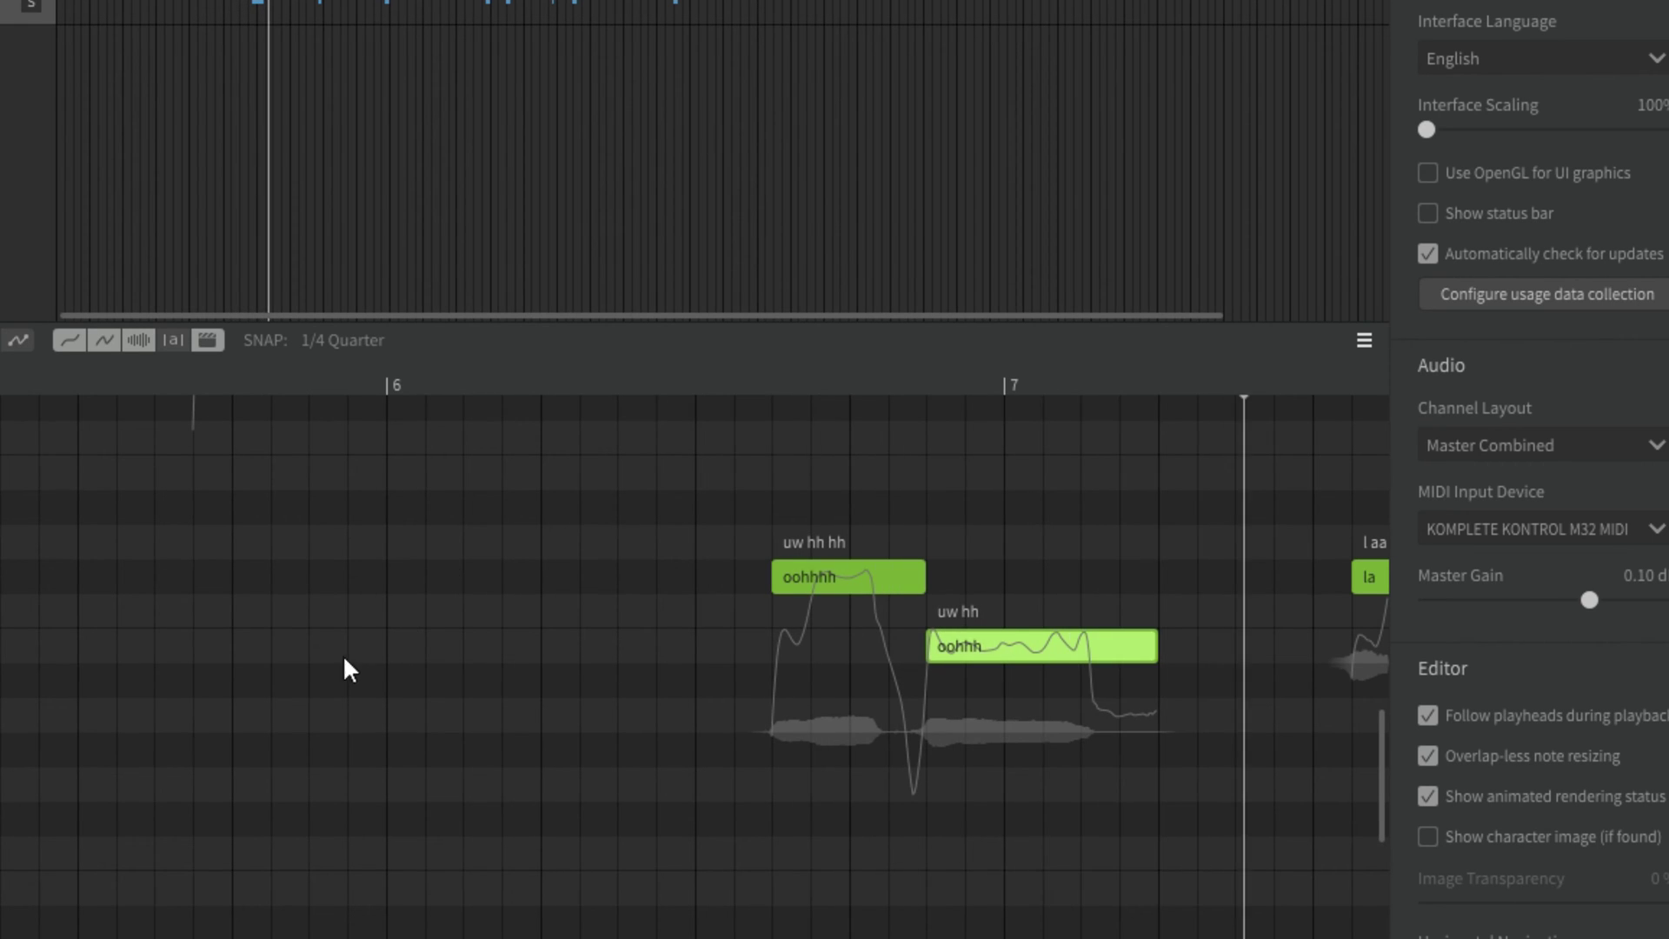
{"action": "left_click", "coordinate": [565, 597]}
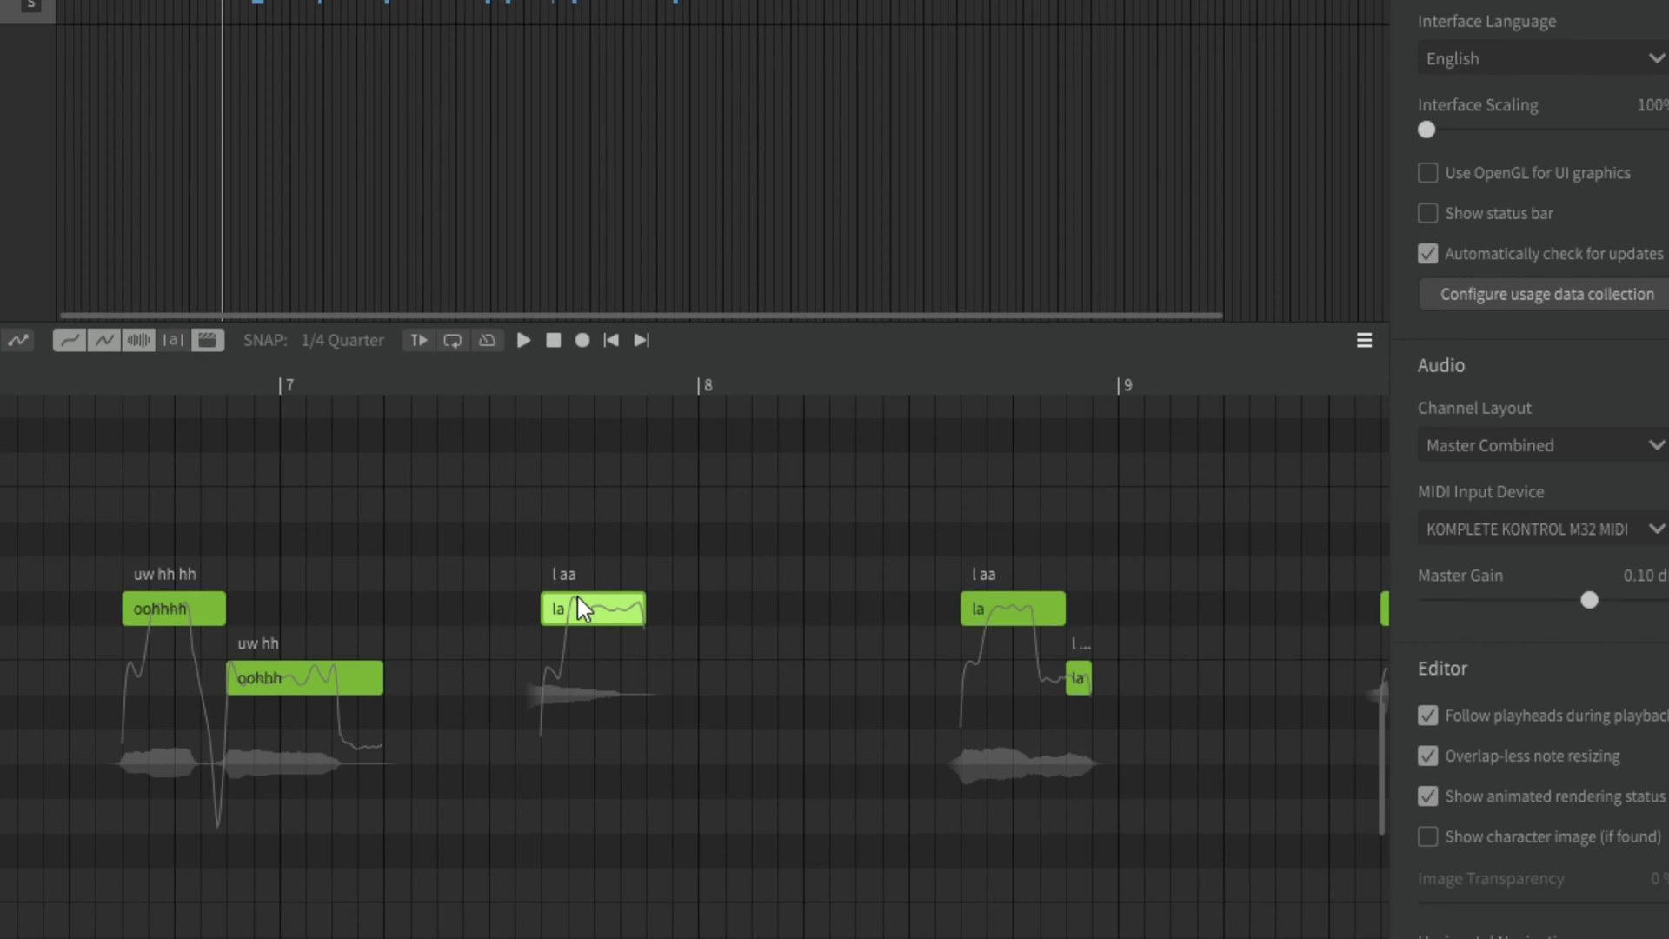
Step: Change the la note before bar 8 to sing 'ayyy' and audition it
{"action": "double_click", "coordinate": [578, 597]}
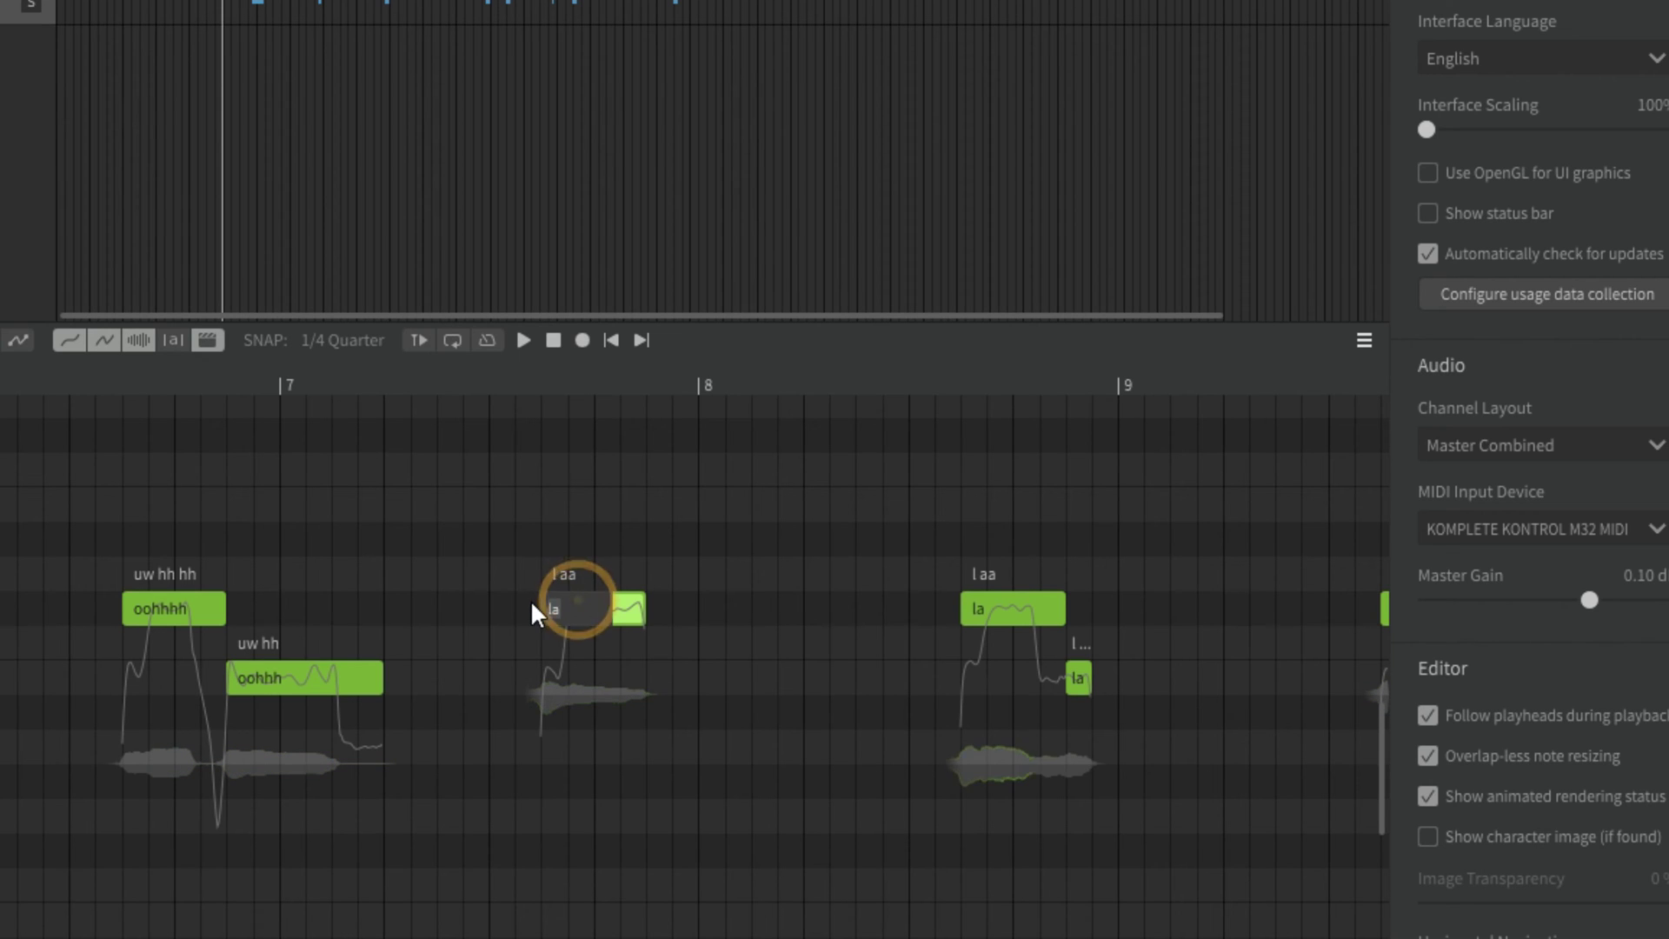
{"action": "type", "text": "ay"}
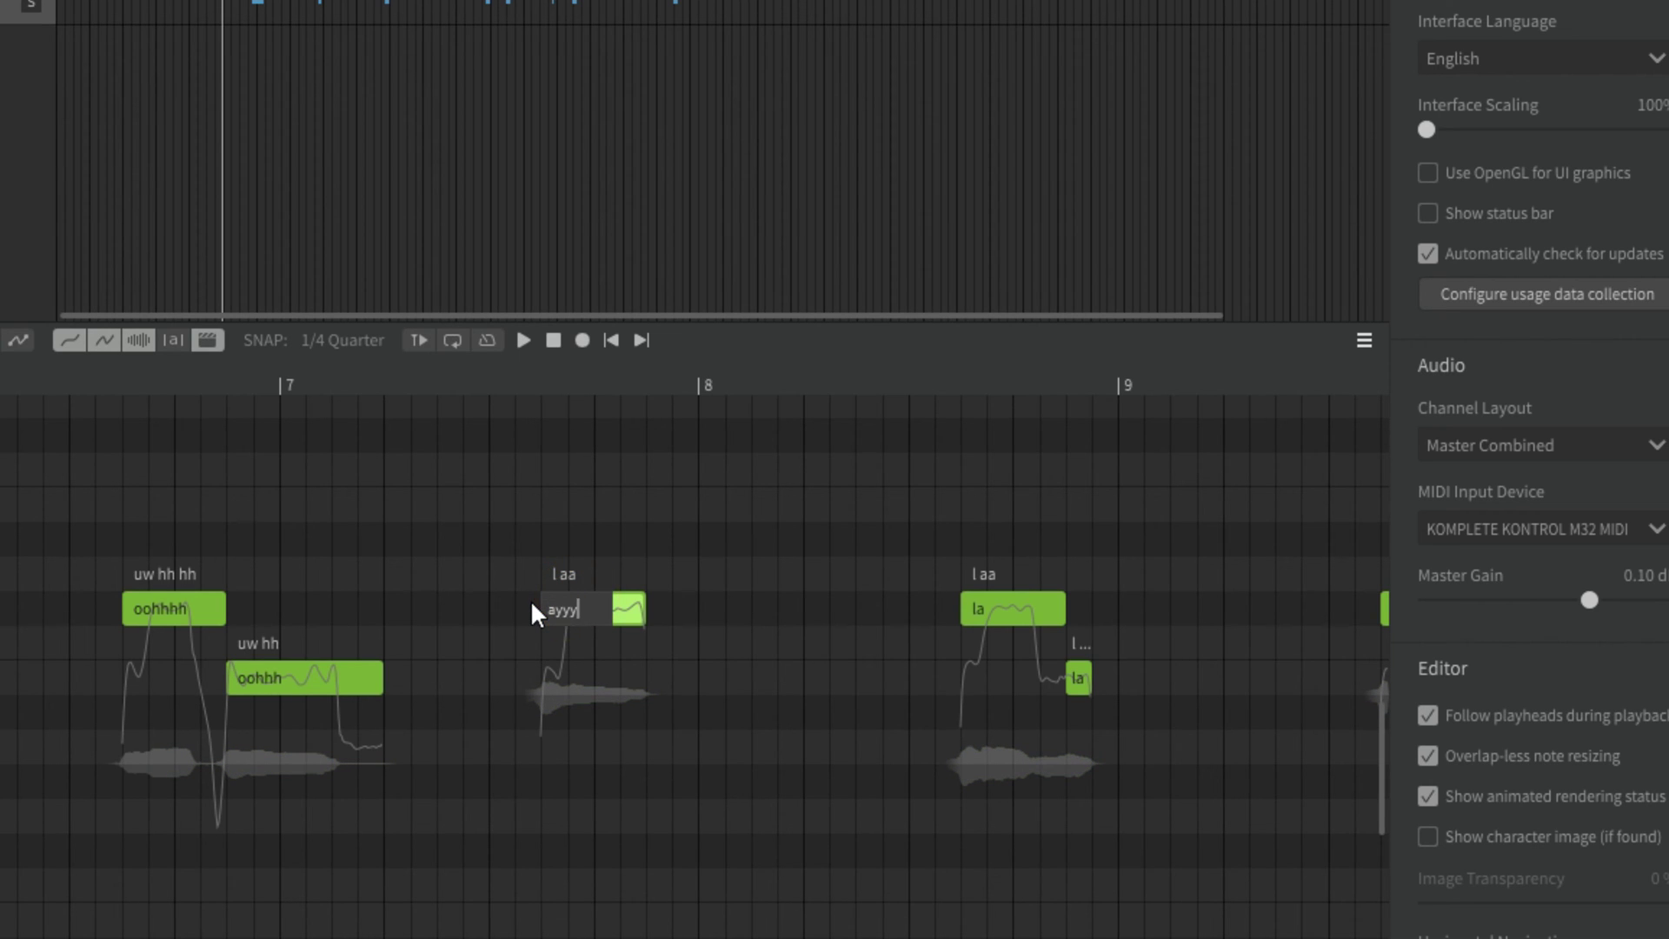
{"action": "type", "text": "yy"}
{"action": "key", "text": "Return"}
{"action": "key", "text": "space"}
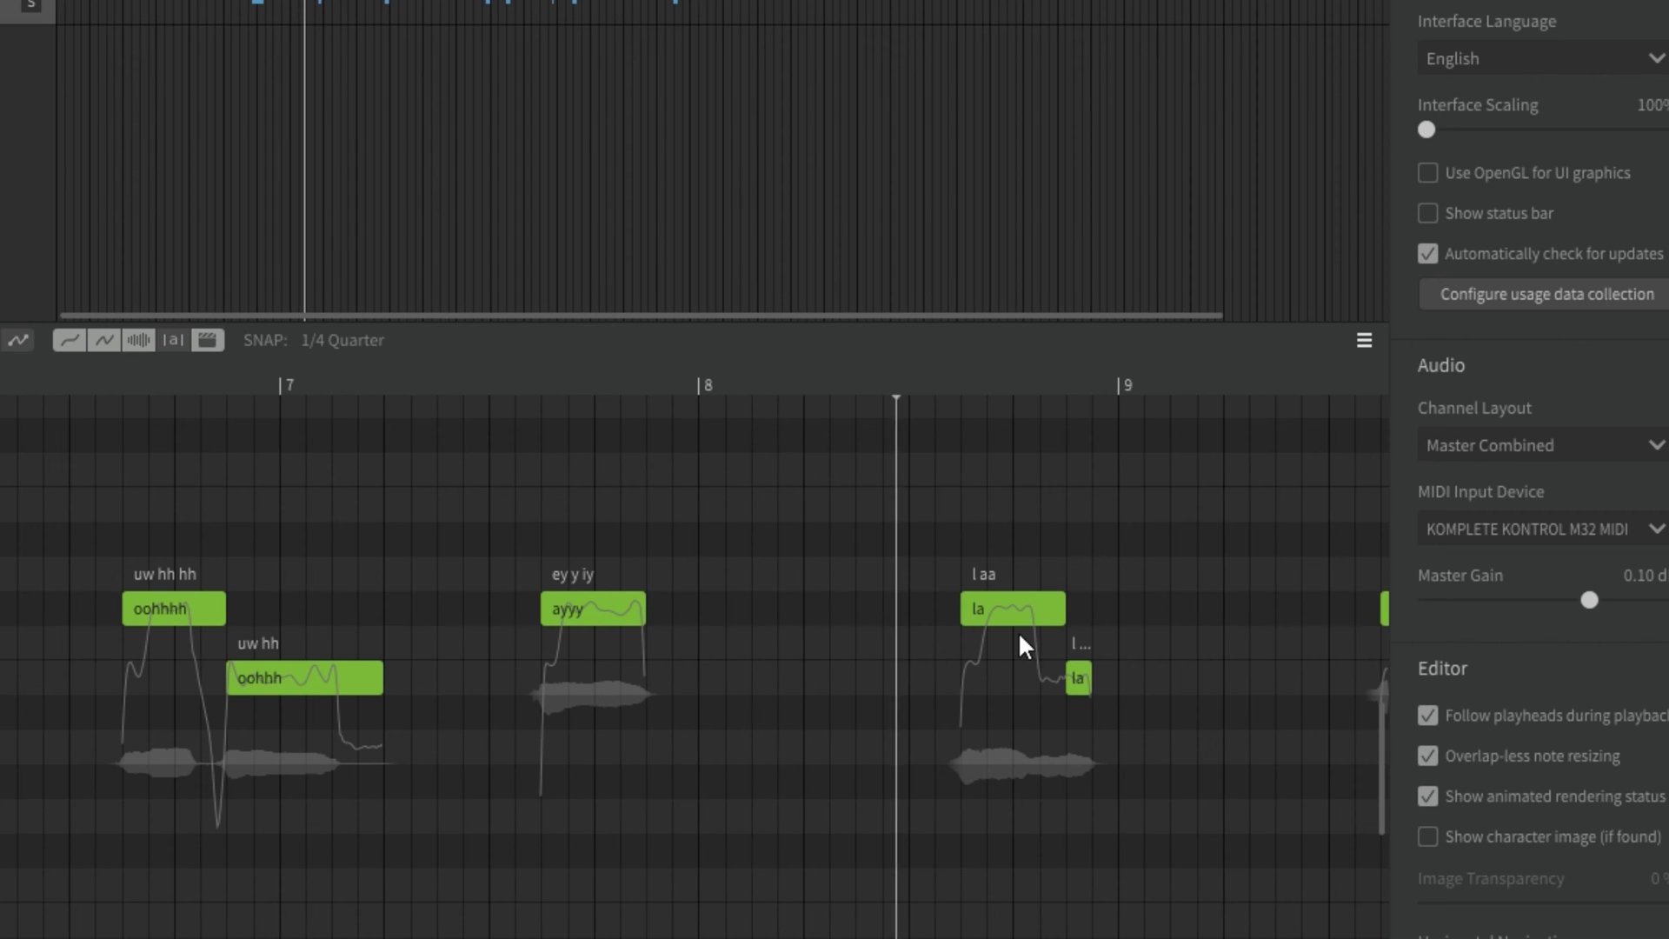
{"action": "key", "text": "space"}
Step: Nudge one la note slightly earlier and the upper la note at bar 9 slightly later
{"action": "left_click_drag", "start_coordinate": [1012, 605], "coordinate": [960, 606]}
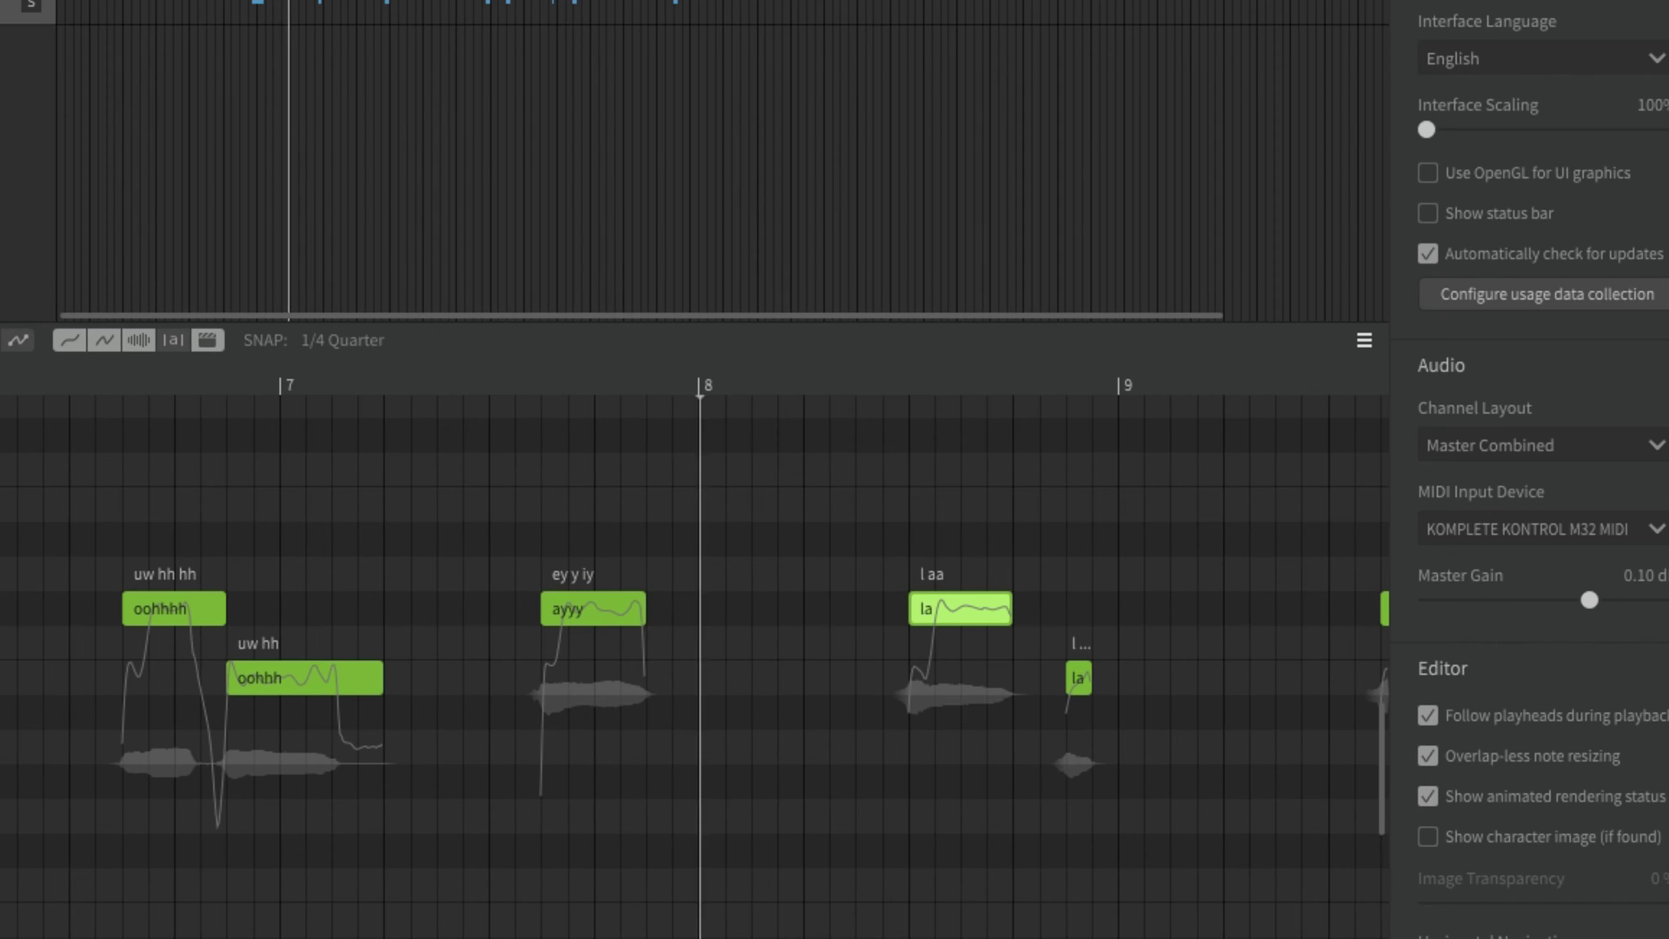
{"action": "key", "text": "space"}
{"action": "left_click_drag", "start_coordinate": [968, 609], "coordinate": [1016, 613]}
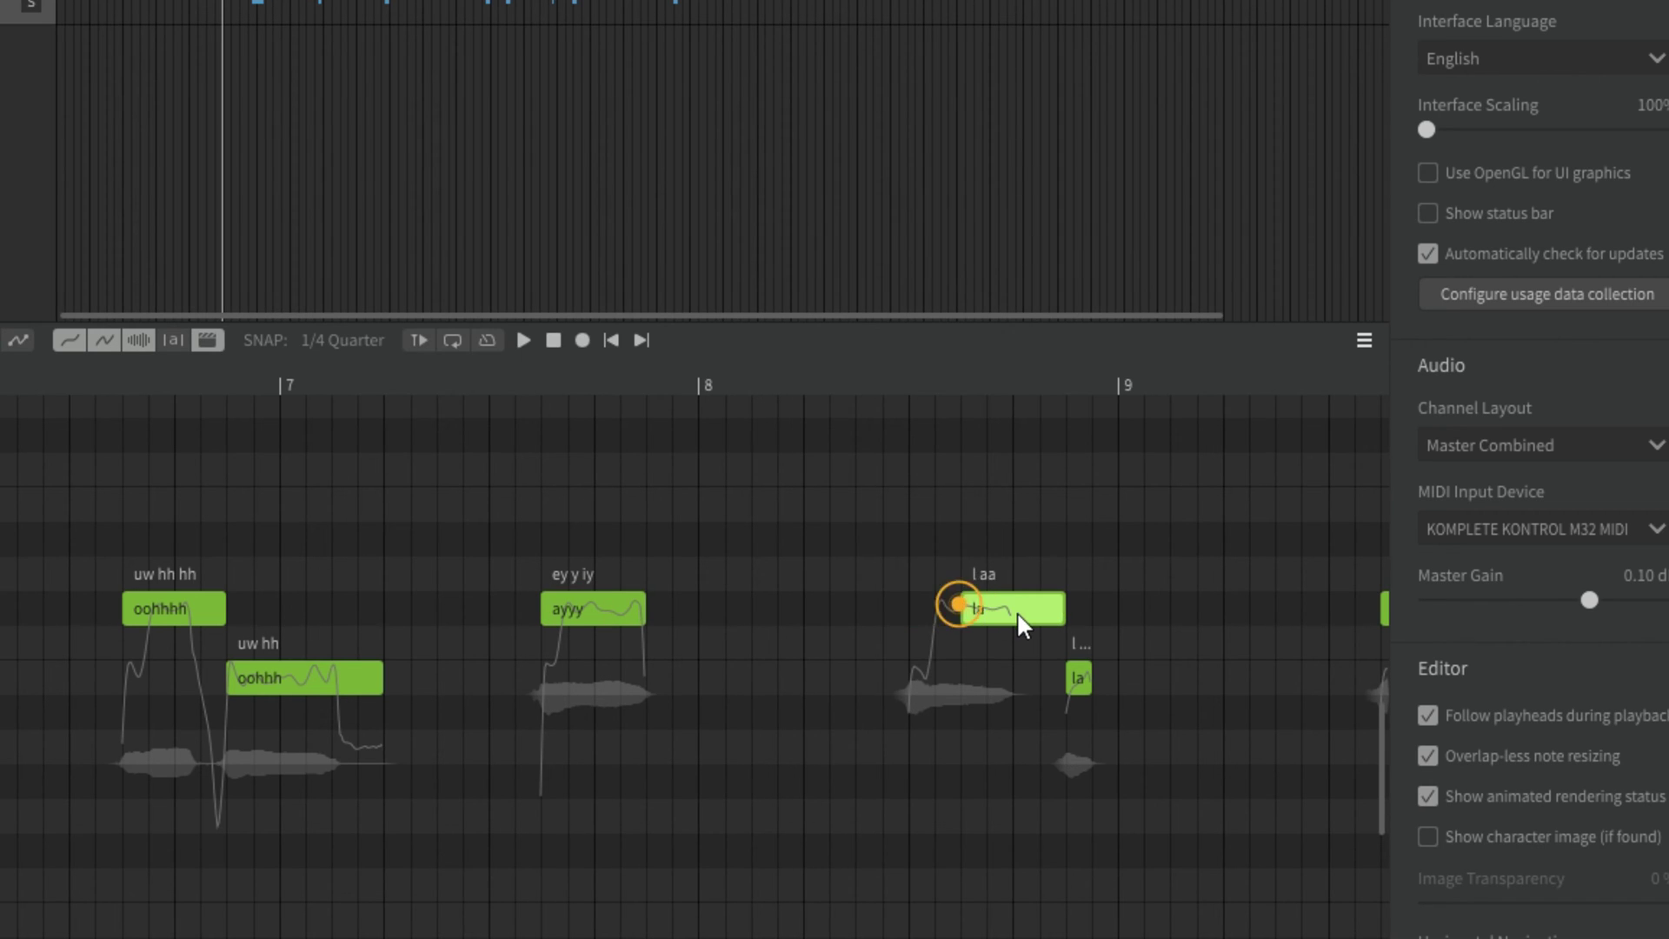
{"action": "left_click", "coordinate": [1010, 607]}
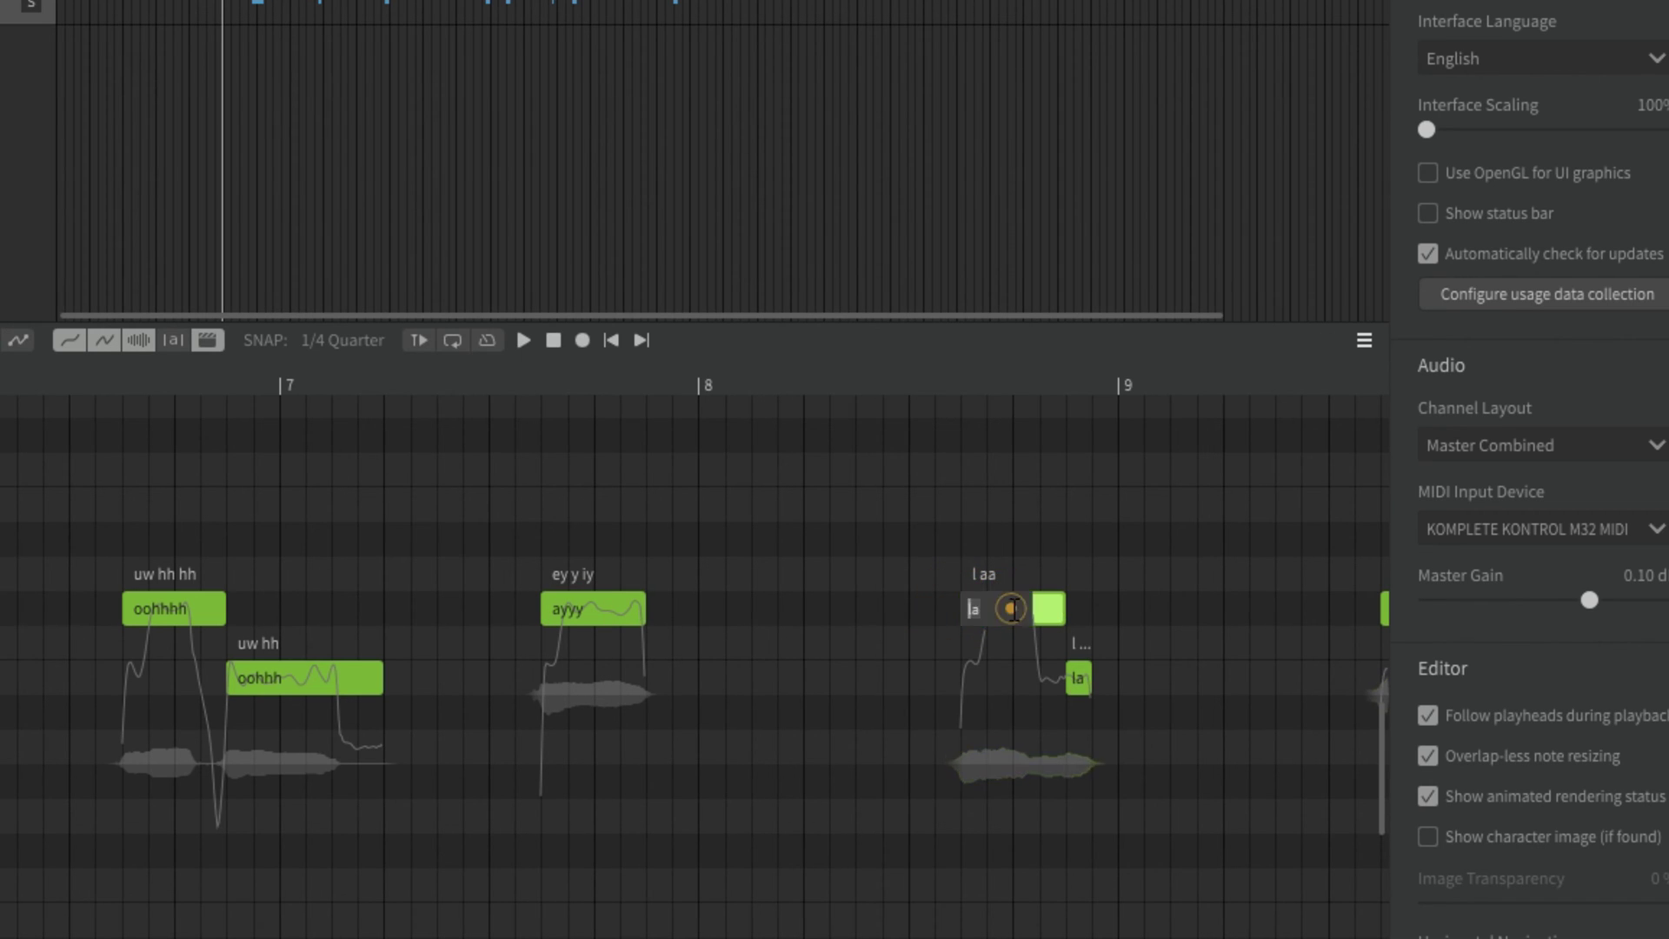
Step: Relyric both bar-9 la notes to 'oohhh', lengthening the lower one to the right
{"action": "double_click", "coordinate": [1010, 607]}
{"action": "type", "text": "oohhh"}
{"action": "left_click", "coordinate": [1084, 676]}
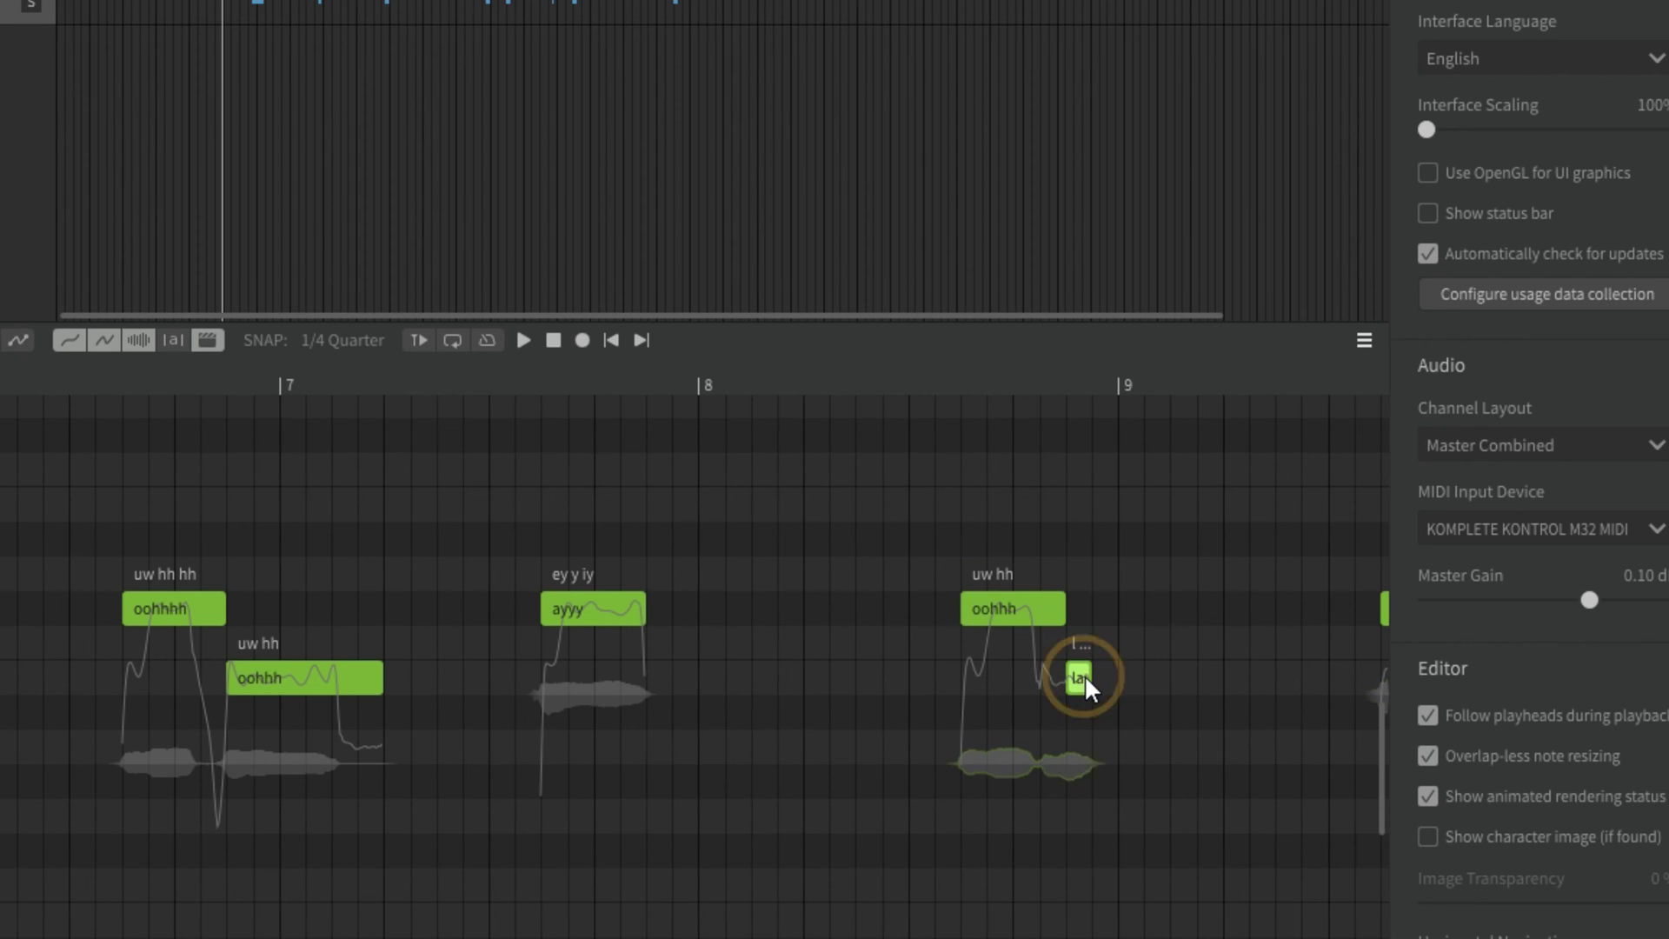
{"action": "left_click_drag", "start_coordinate": [1087, 679], "coordinate": [1206, 688]}
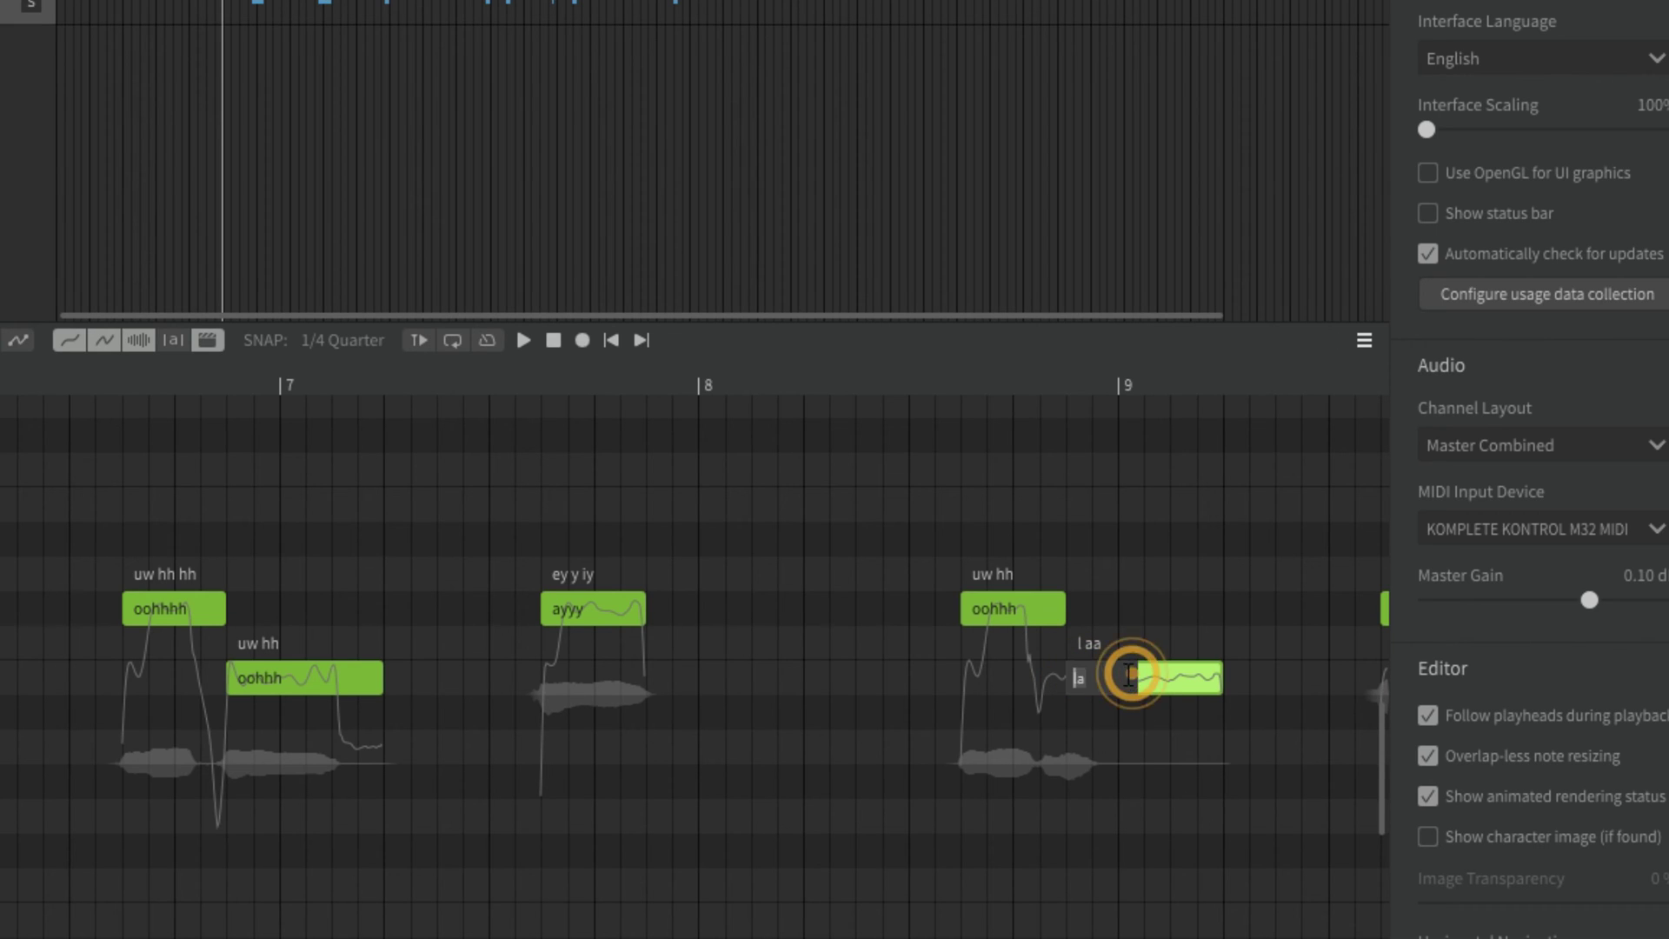
{"action": "type", "text": "oohhh"}
{"action": "left_click", "coordinate": [811, 485]}
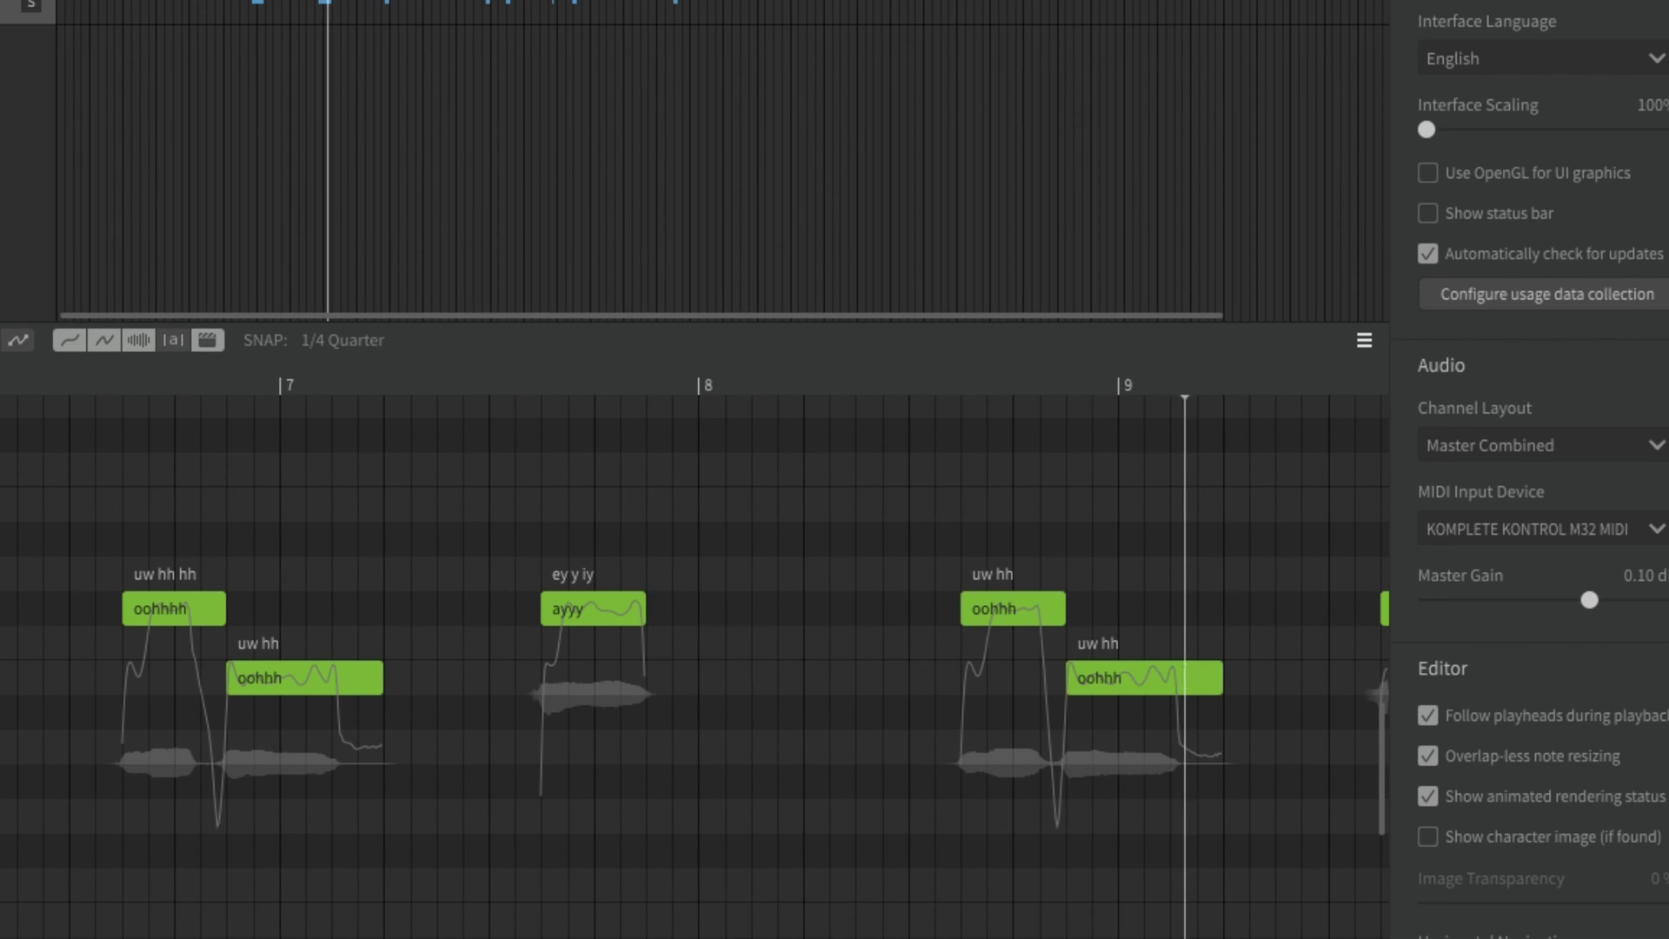
Step: Zoom to bars 12–13 and drag the lowest 'oohhh' note much longer
{"action": "scroll", "coordinate": [492, 484], "scroll_direction": "down", "scroll_amount": 5}
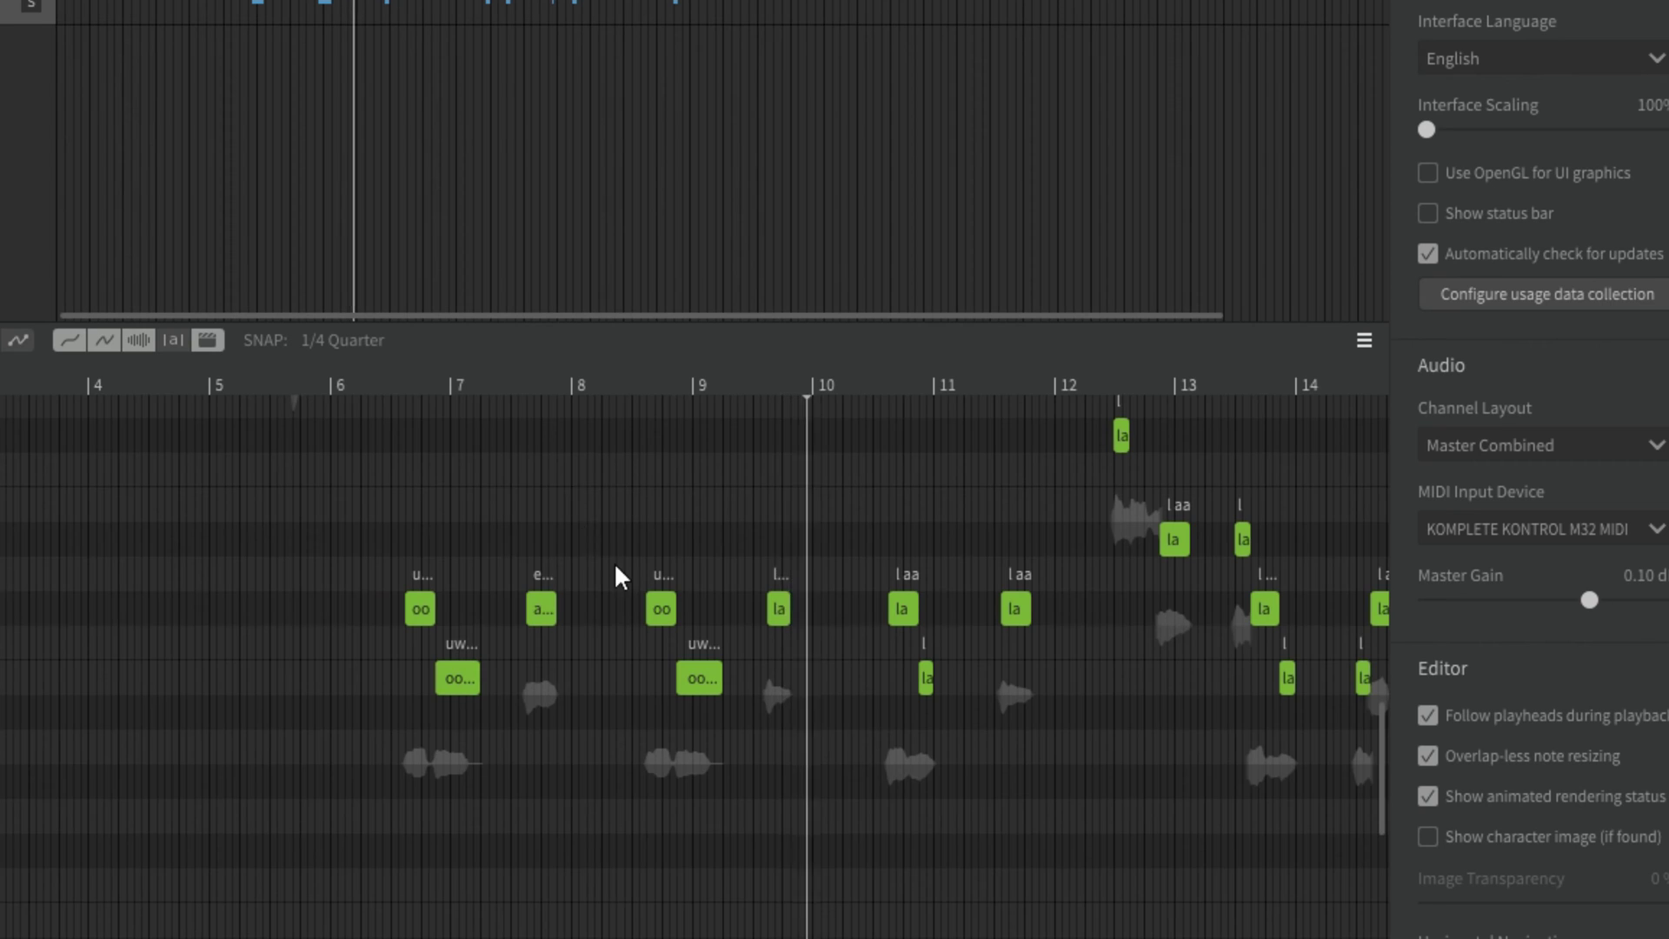
{"action": "scroll", "coordinate": [618, 570], "scroll_direction": "up", "scroll_amount": 4}
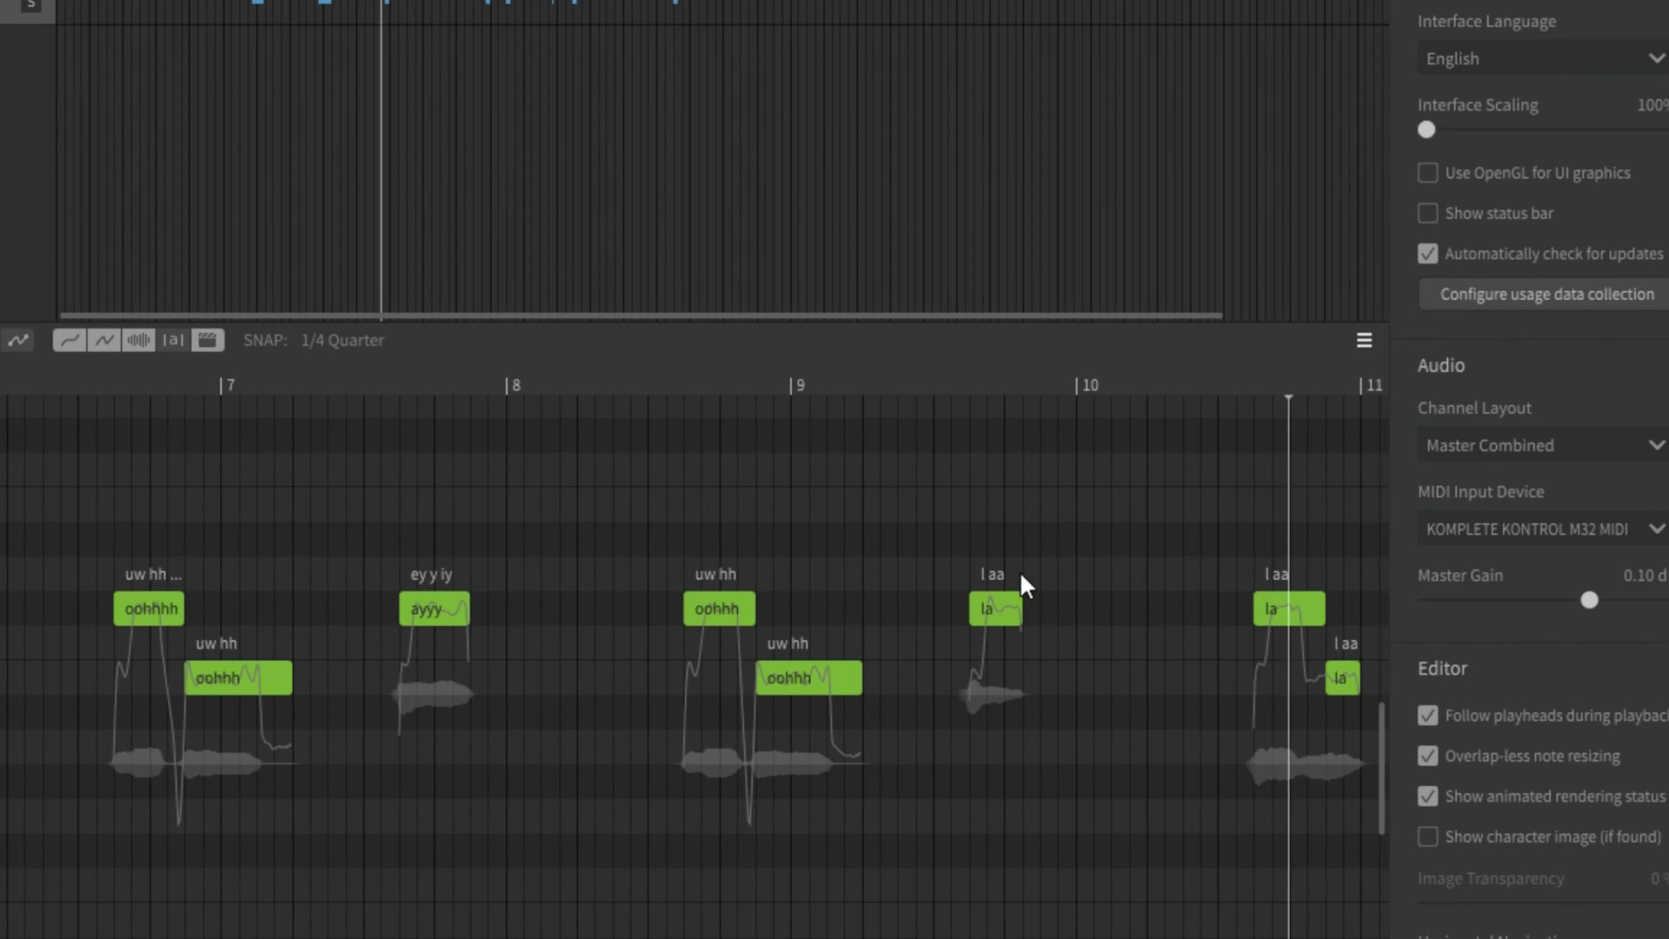
{"action": "scroll", "coordinate": [986, 636], "scroll_direction": "down", "scroll_amount": 3}
{"action": "scroll", "coordinate": [981, 624], "scroll_direction": "down", "scroll_amount": 2}
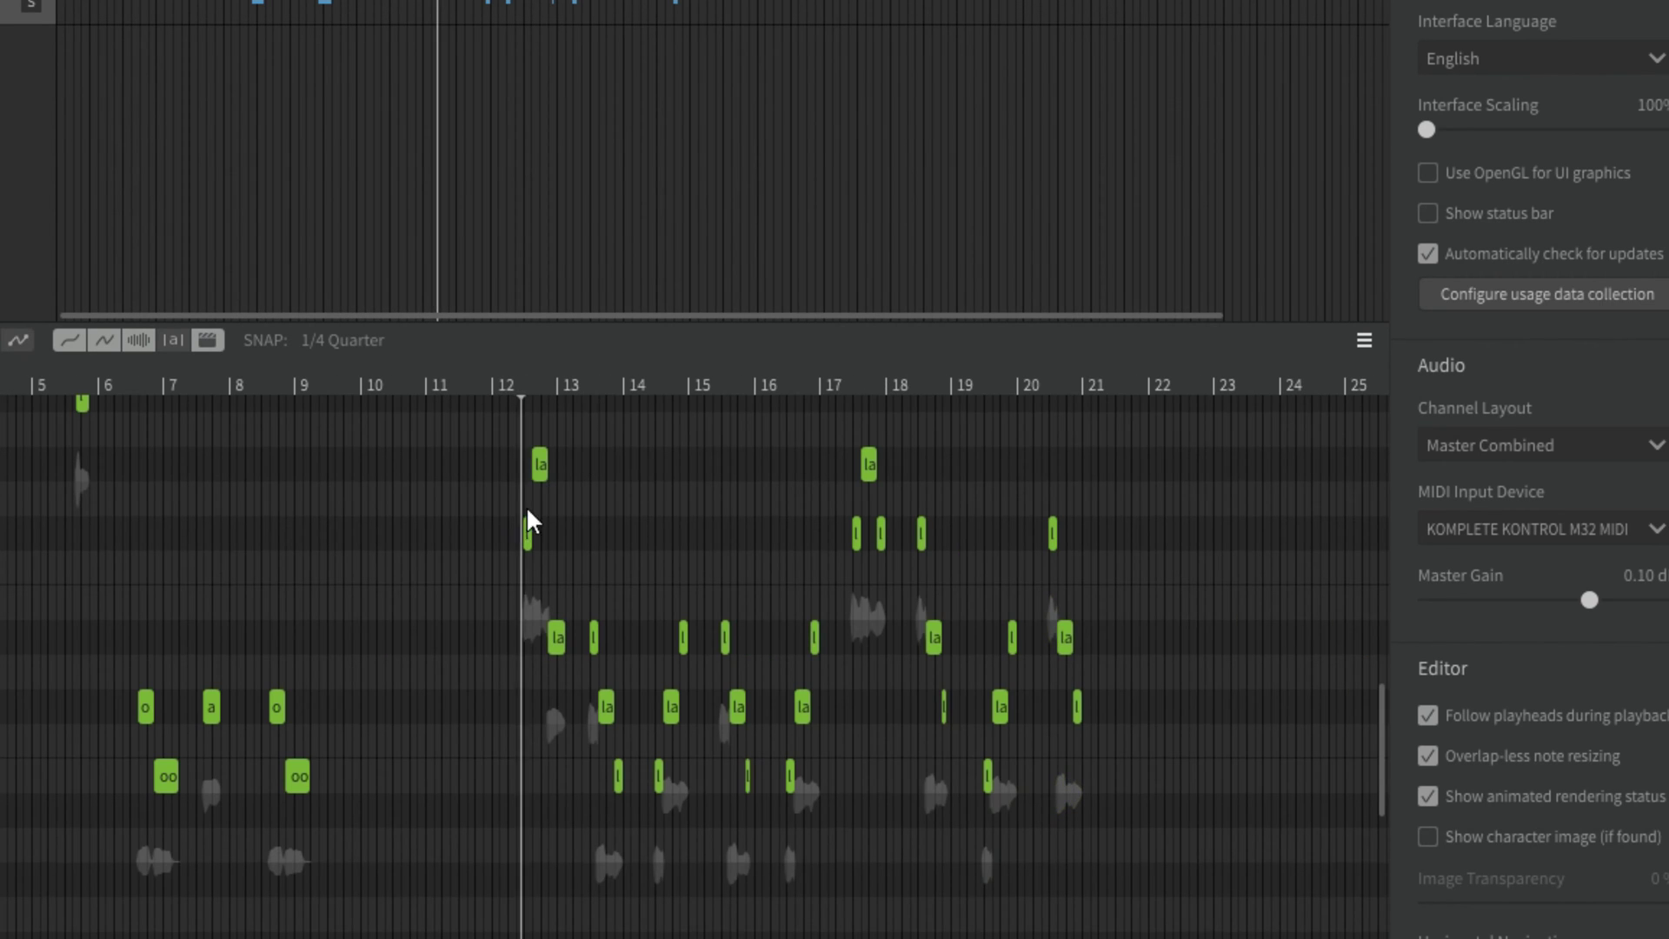
{"action": "scroll", "coordinate": [528, 521], "scroll_direction": "up", "scroll_amount": 3}
{"action": "scroll", "coordinate": [547, 539], "scroll_direction": "up", "scroll_amount": 2}
{"action": "scroll", "coordinate": [537, 548], "scroll_direction": "up", "scroll_amount": 3}
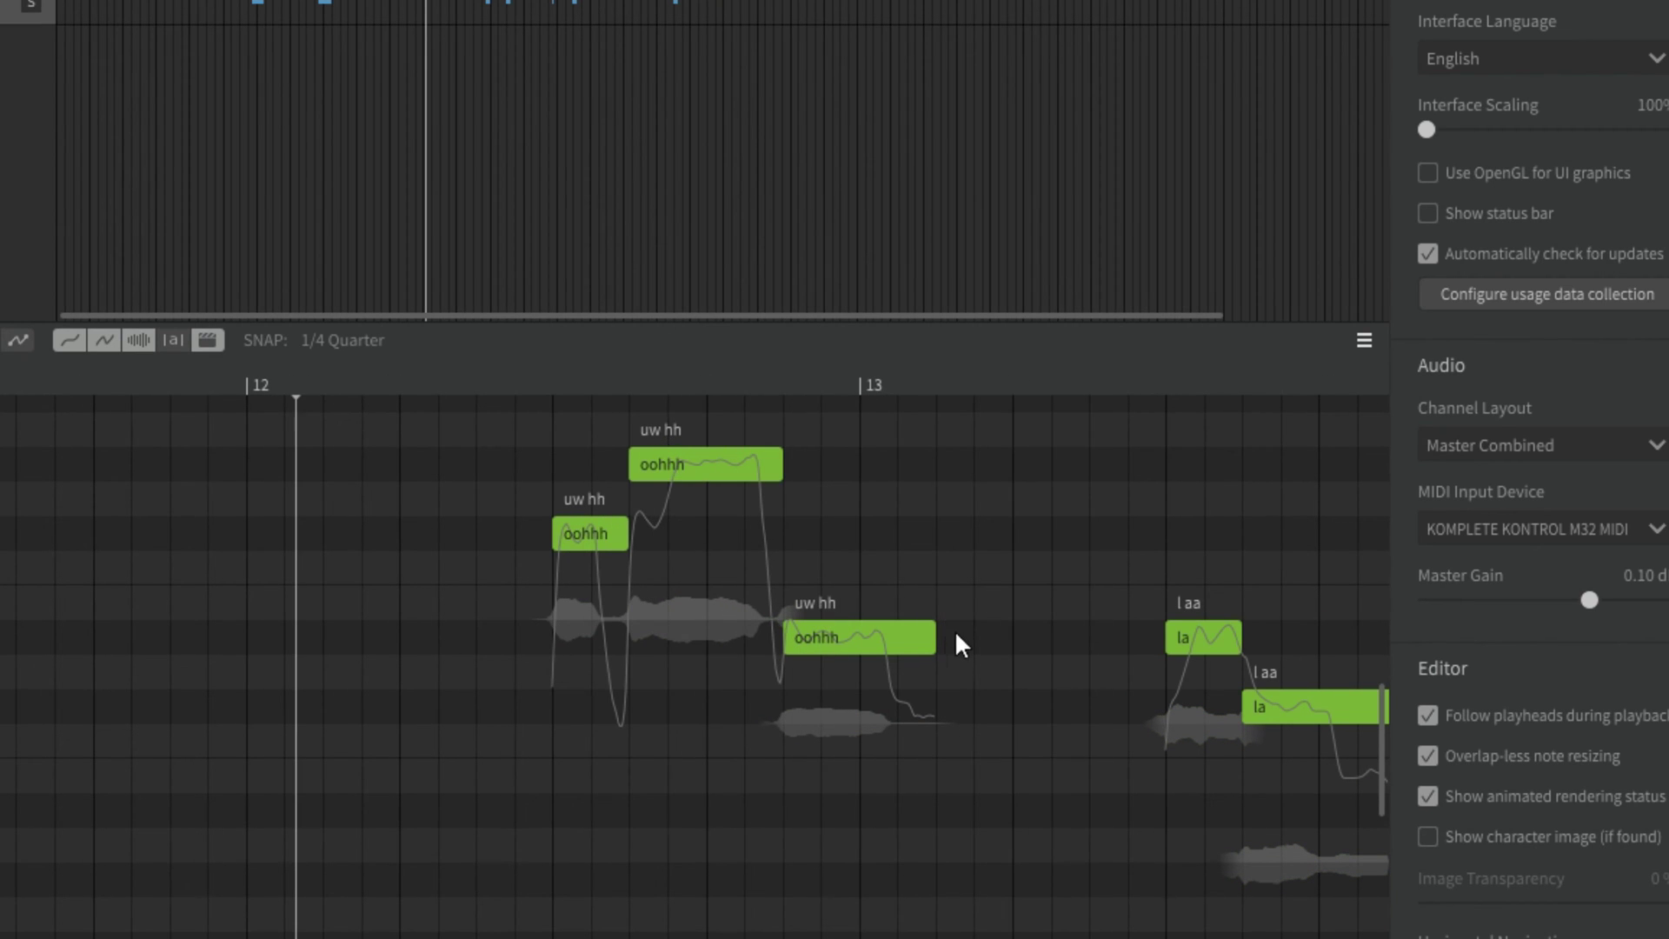
{"action": "left_click_drag", "start_coordinate": [931, 639], "coordinate": [1088, 638]}
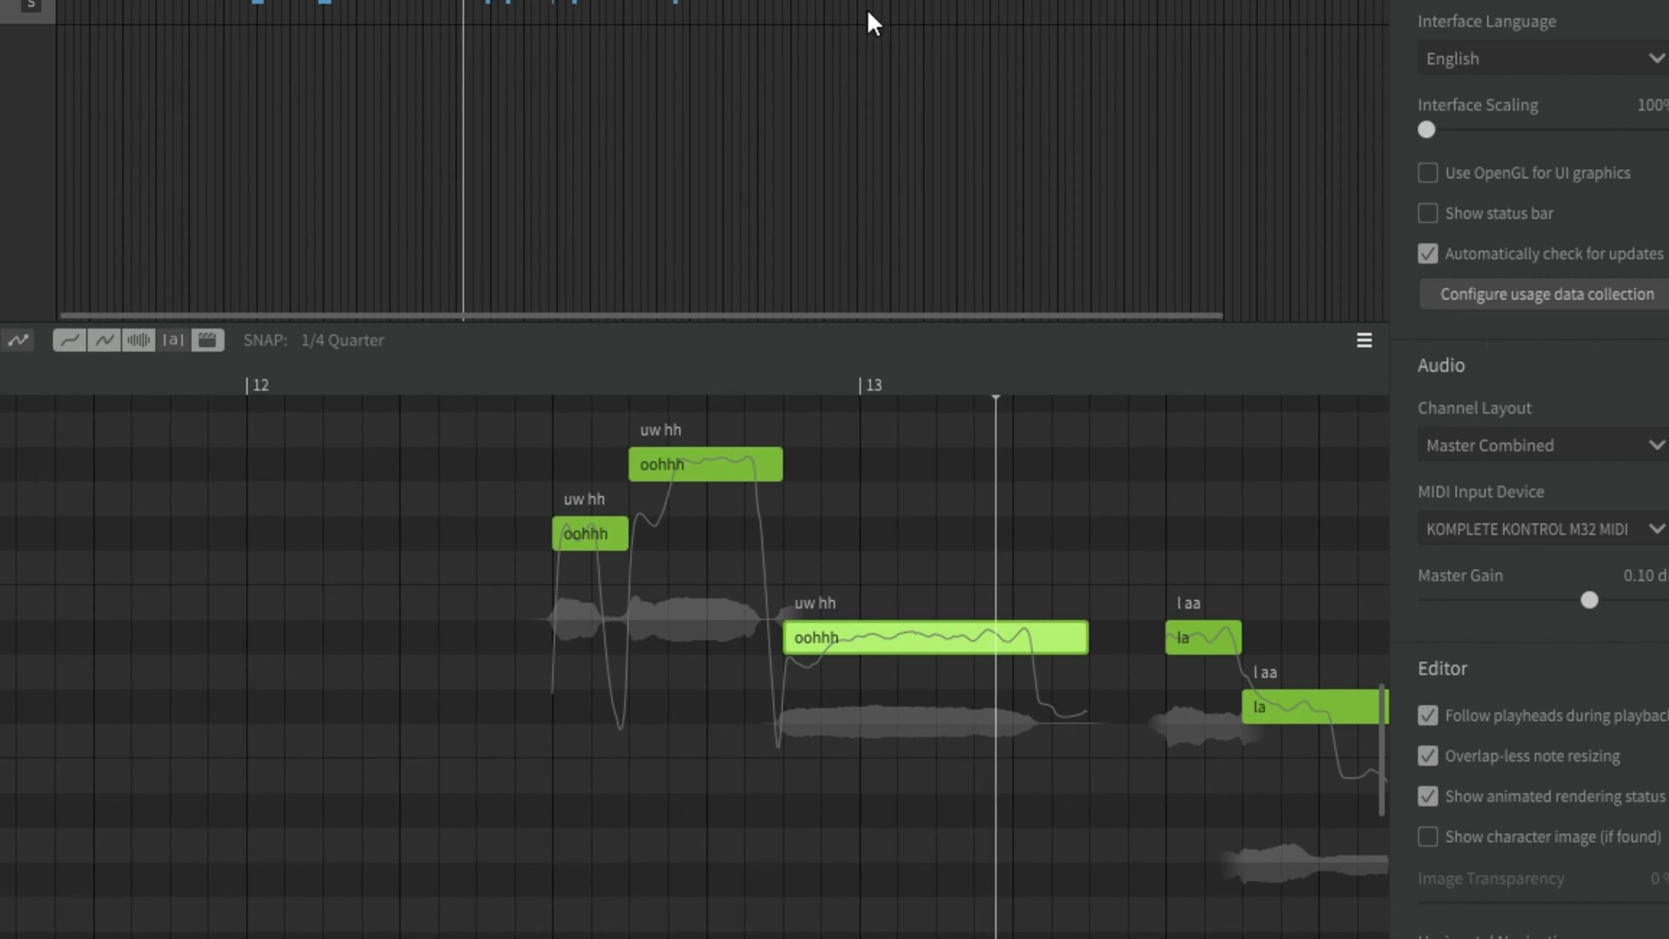
{"action": "scroll", "coordinate": [884, 470], "scroll_direction": "down", "scroll_amount": 5}
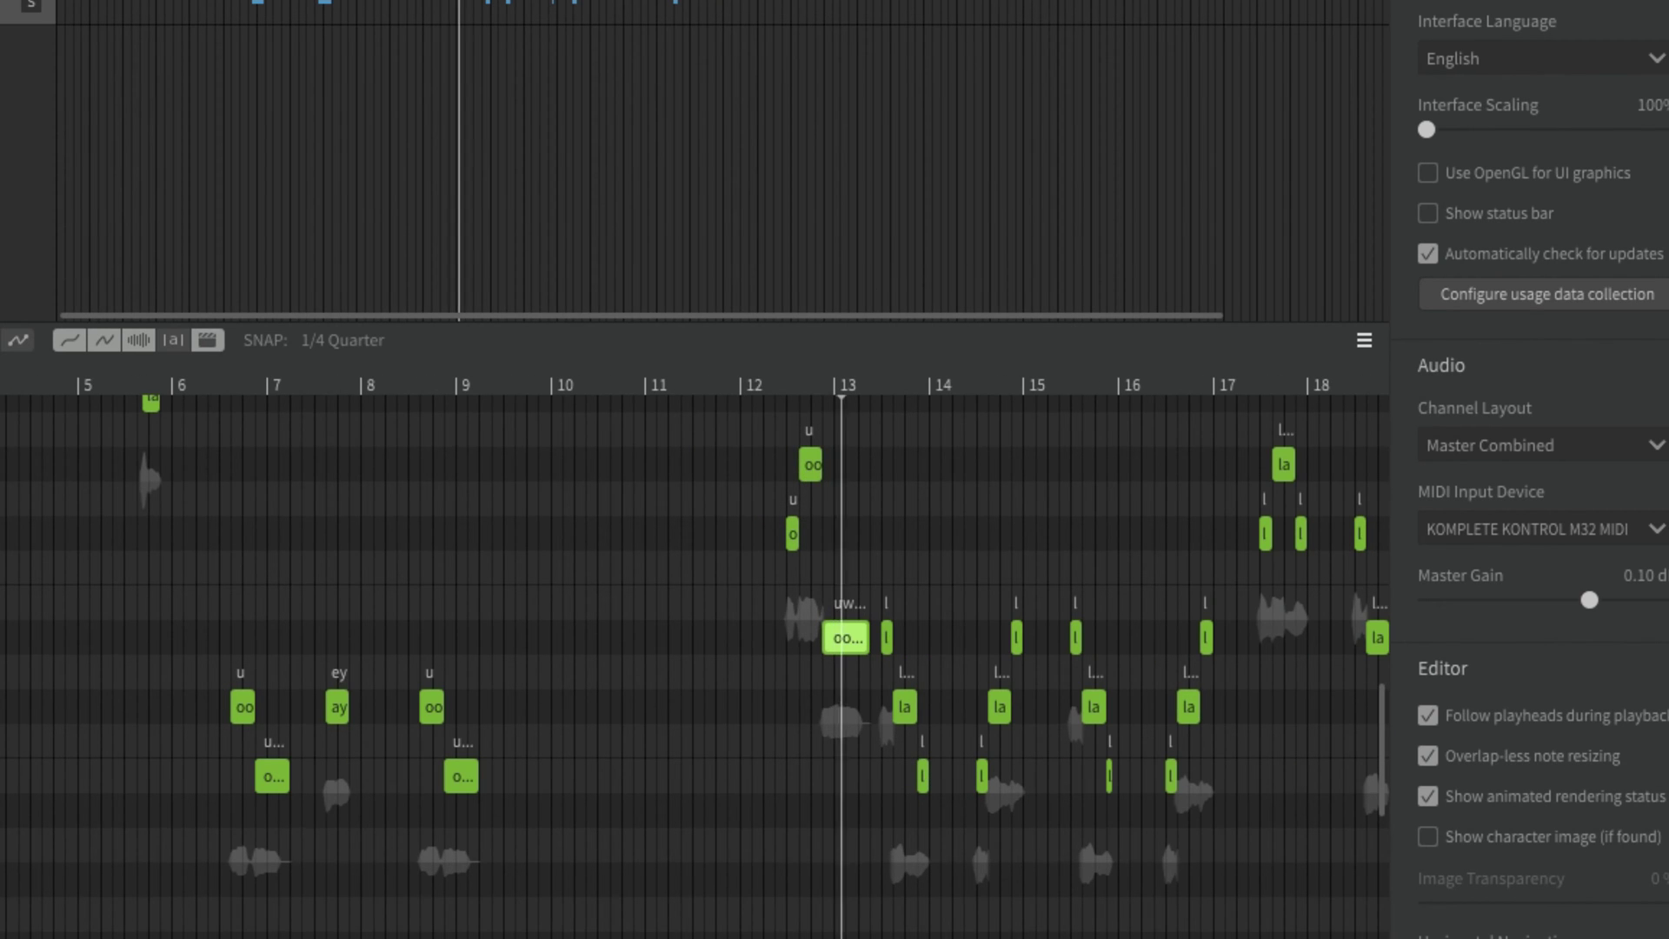
{"action": "scroll", "coordinate": [832, 682], "scroll_direction": "up", "scroll_amount": 5}
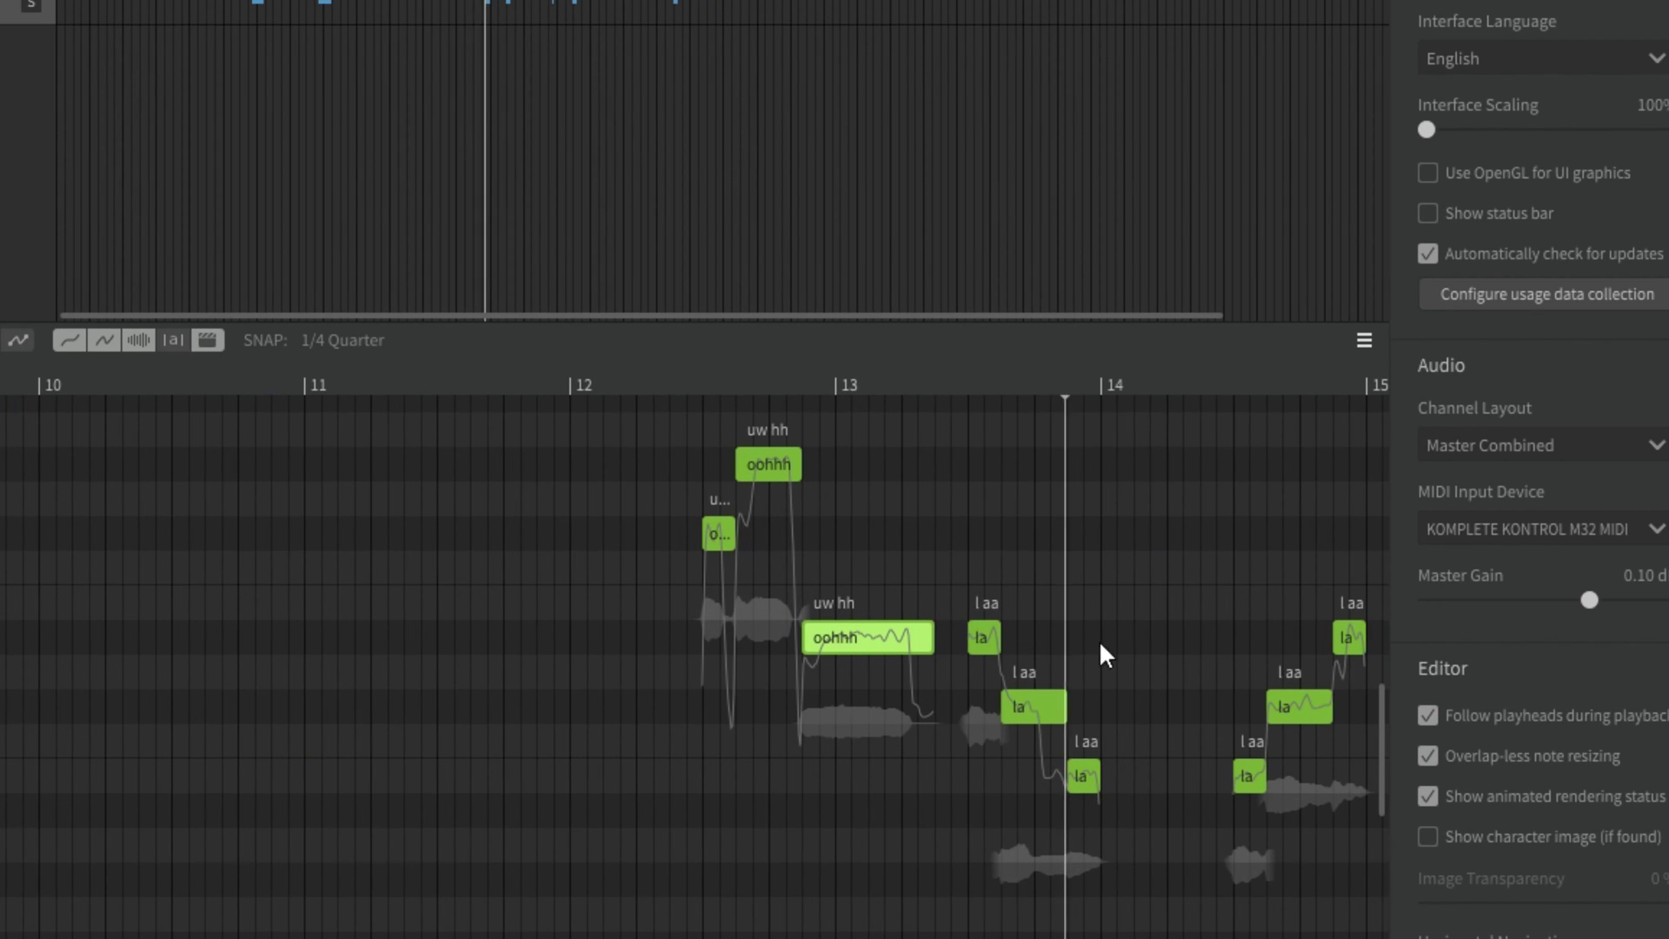
{"action": "scroll", "coordinate": [1186, 710], "scroll_direction": "up", "scroll_amount": 4}
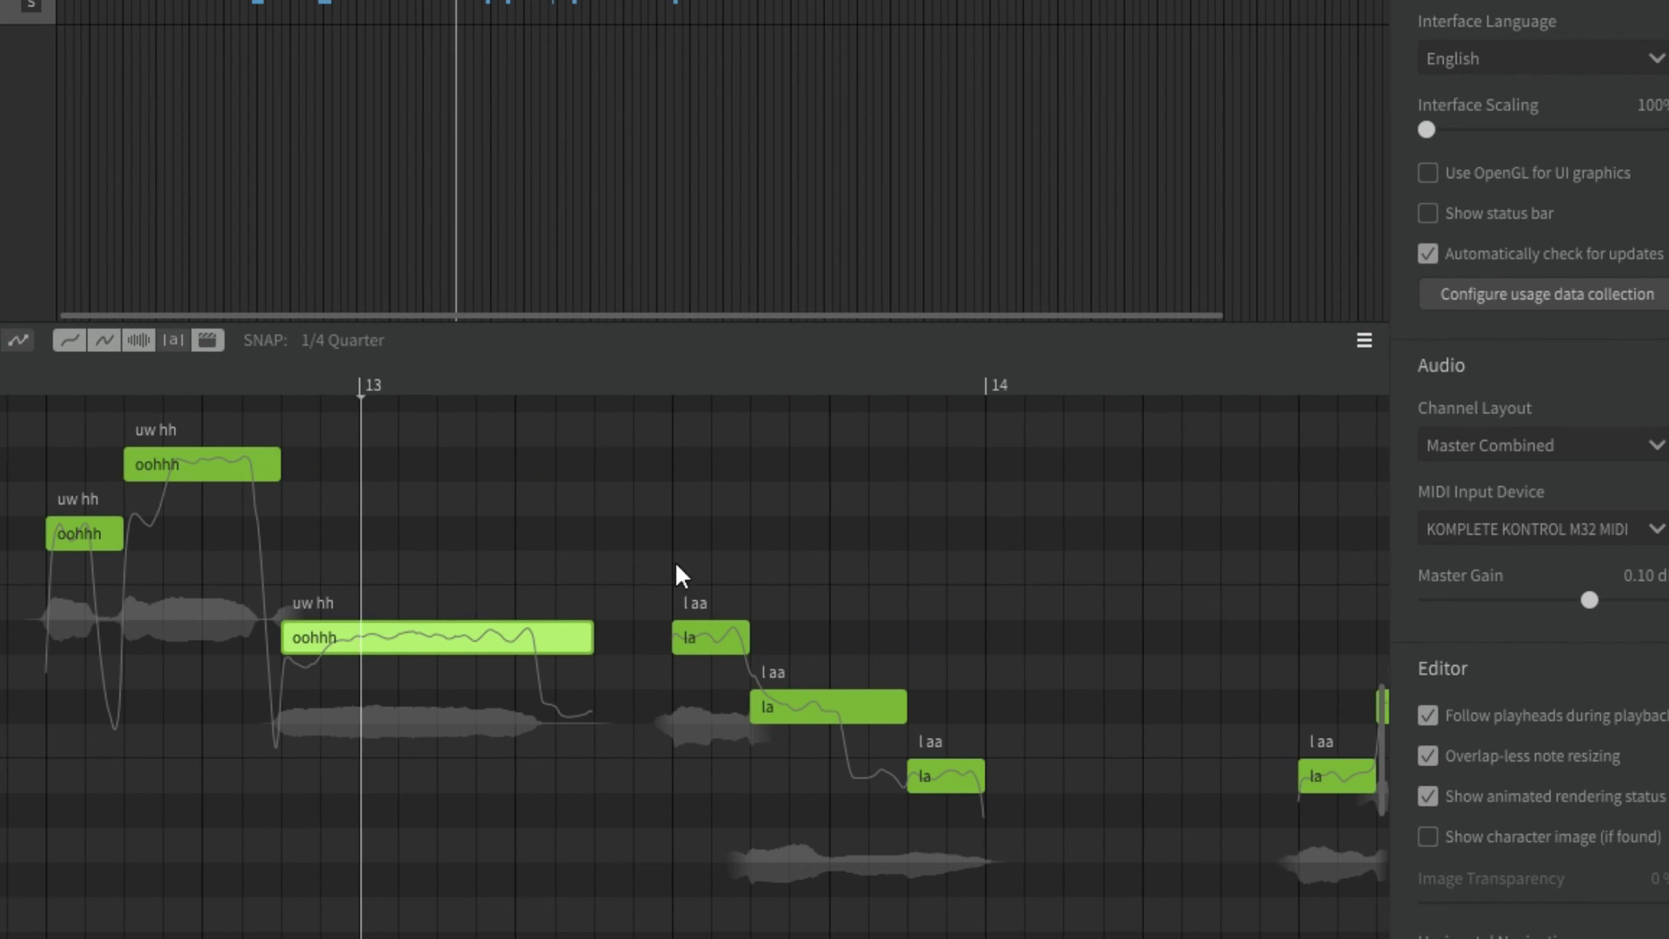
Step: Relyric the first note after bar 13 as 'ummmm' and the lowest la note as 'ooohhhh'
{"action": "double_click", "coordinate": [714, 632]}
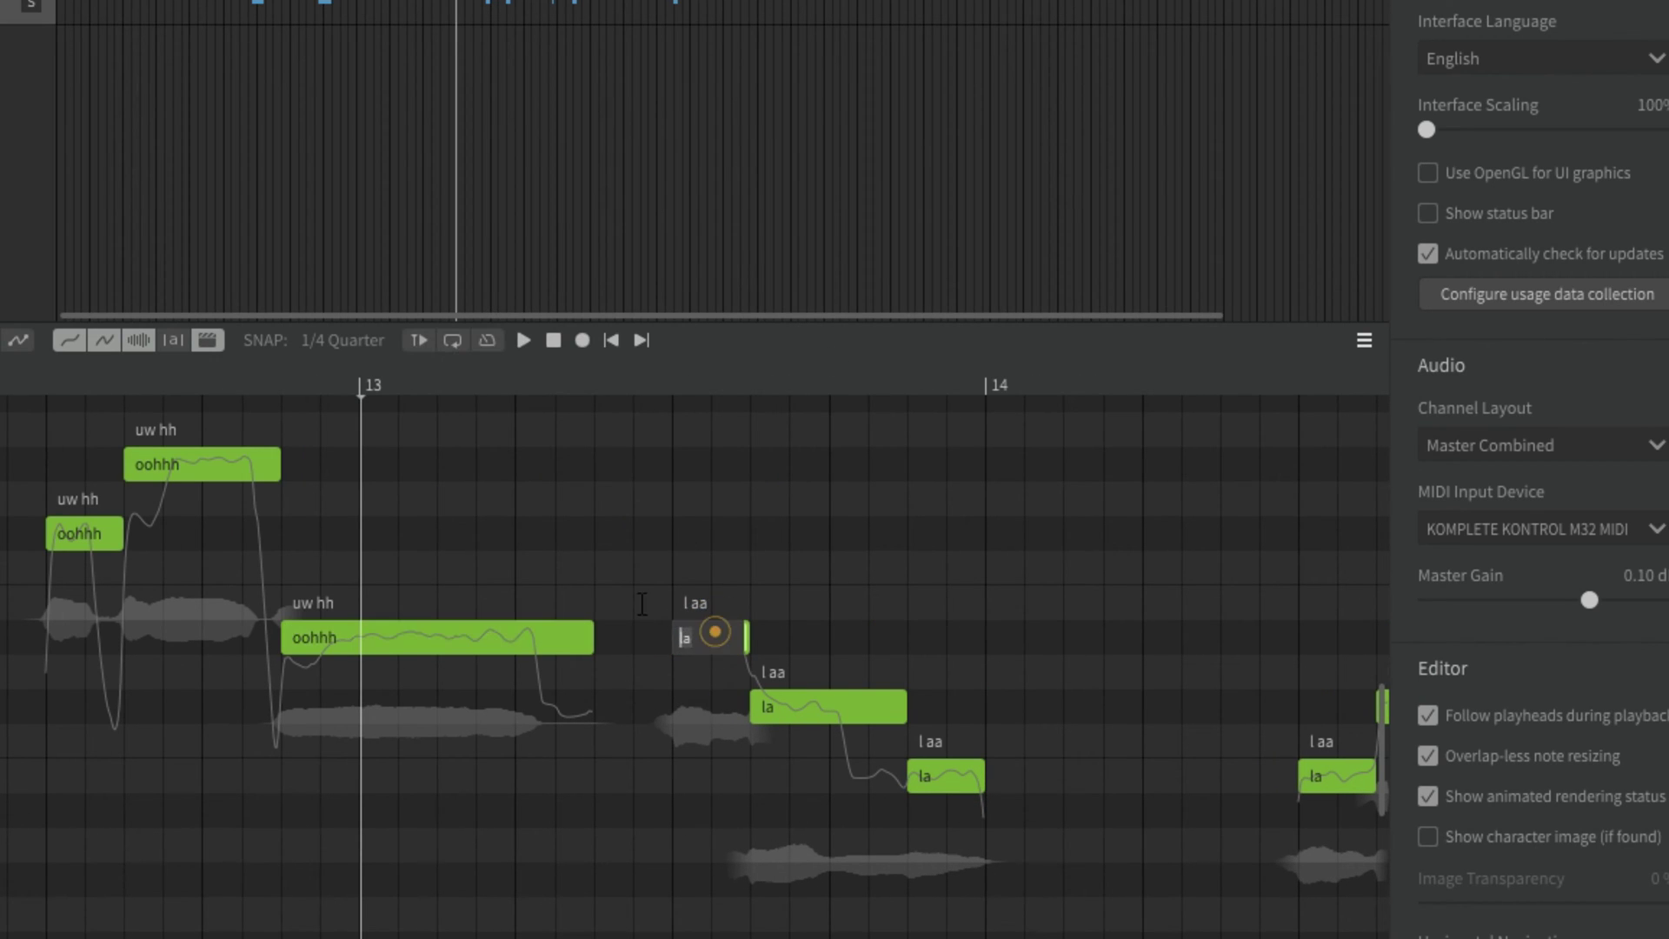
{"action": "type", "text": "uummm"}
{"action": "key", "text": "Tab"}
{"action": "type", "text": "u"}
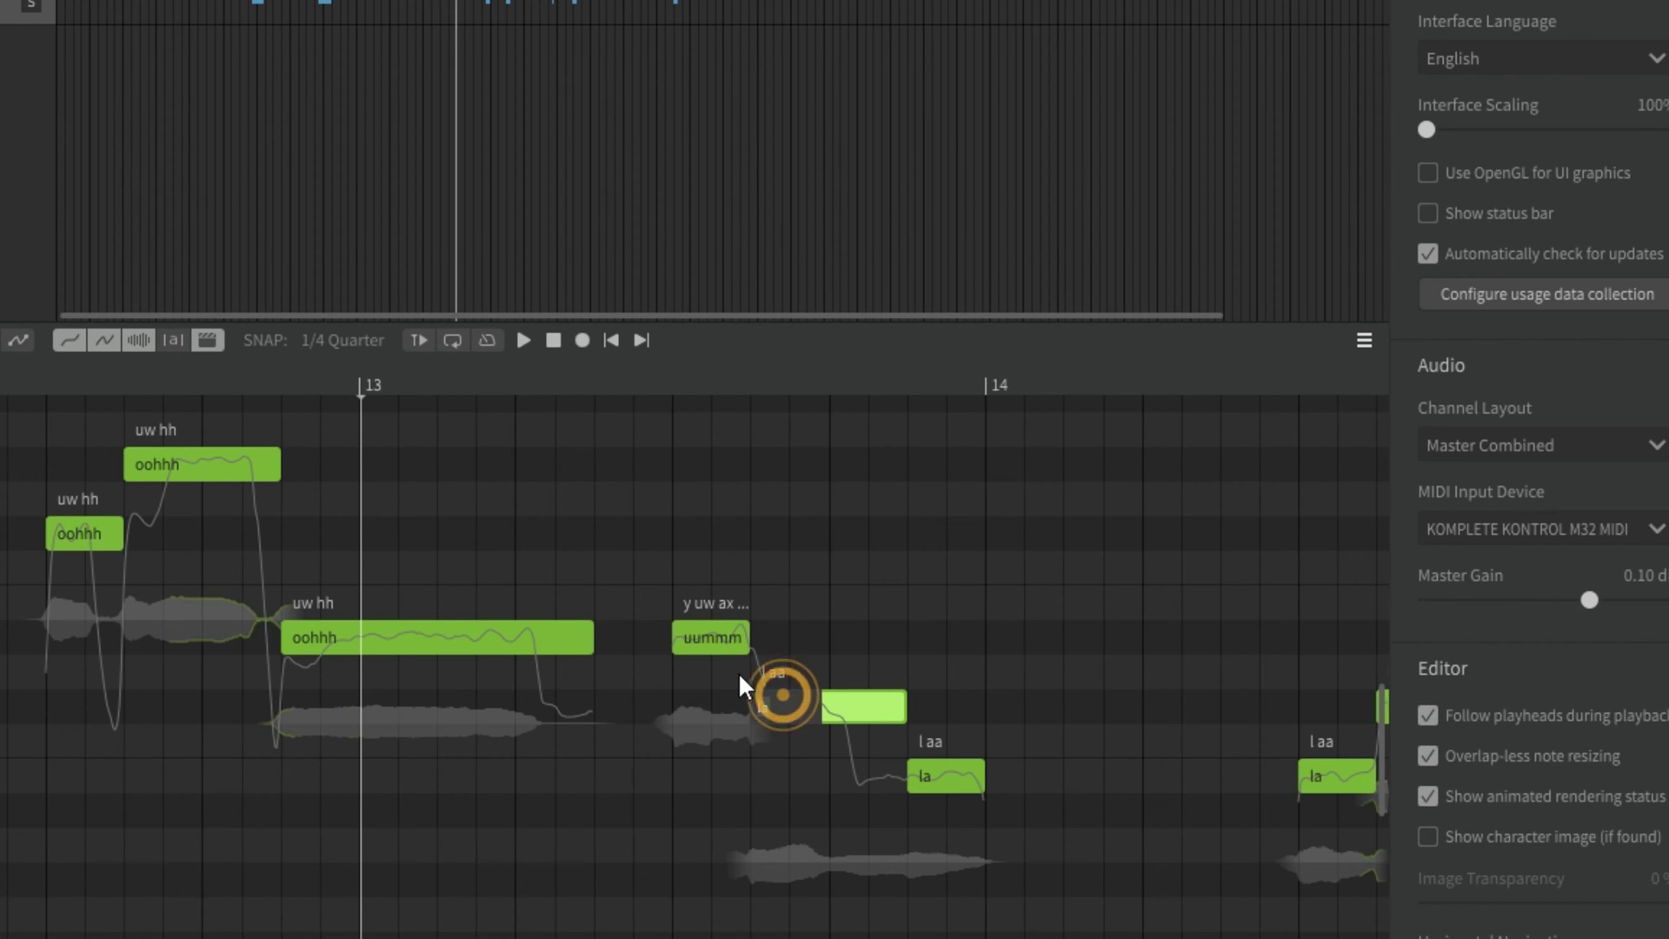
{"action": "type", "text": "mmmm"}
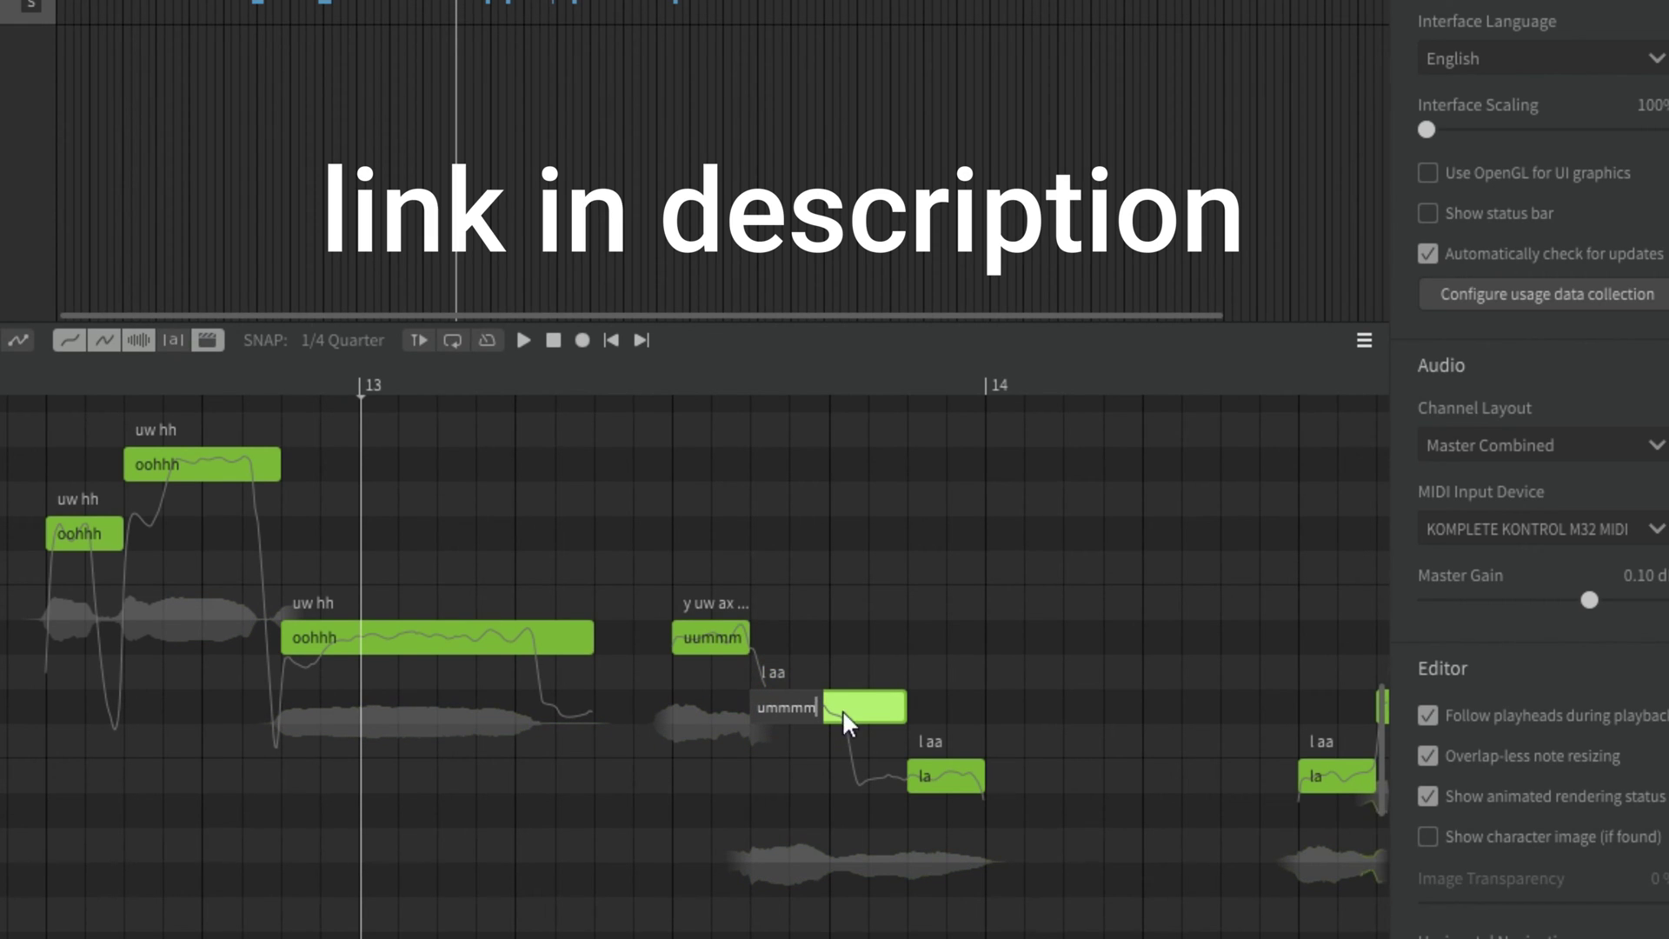
{"action": "double_click", "coordinate": [953, 781]}
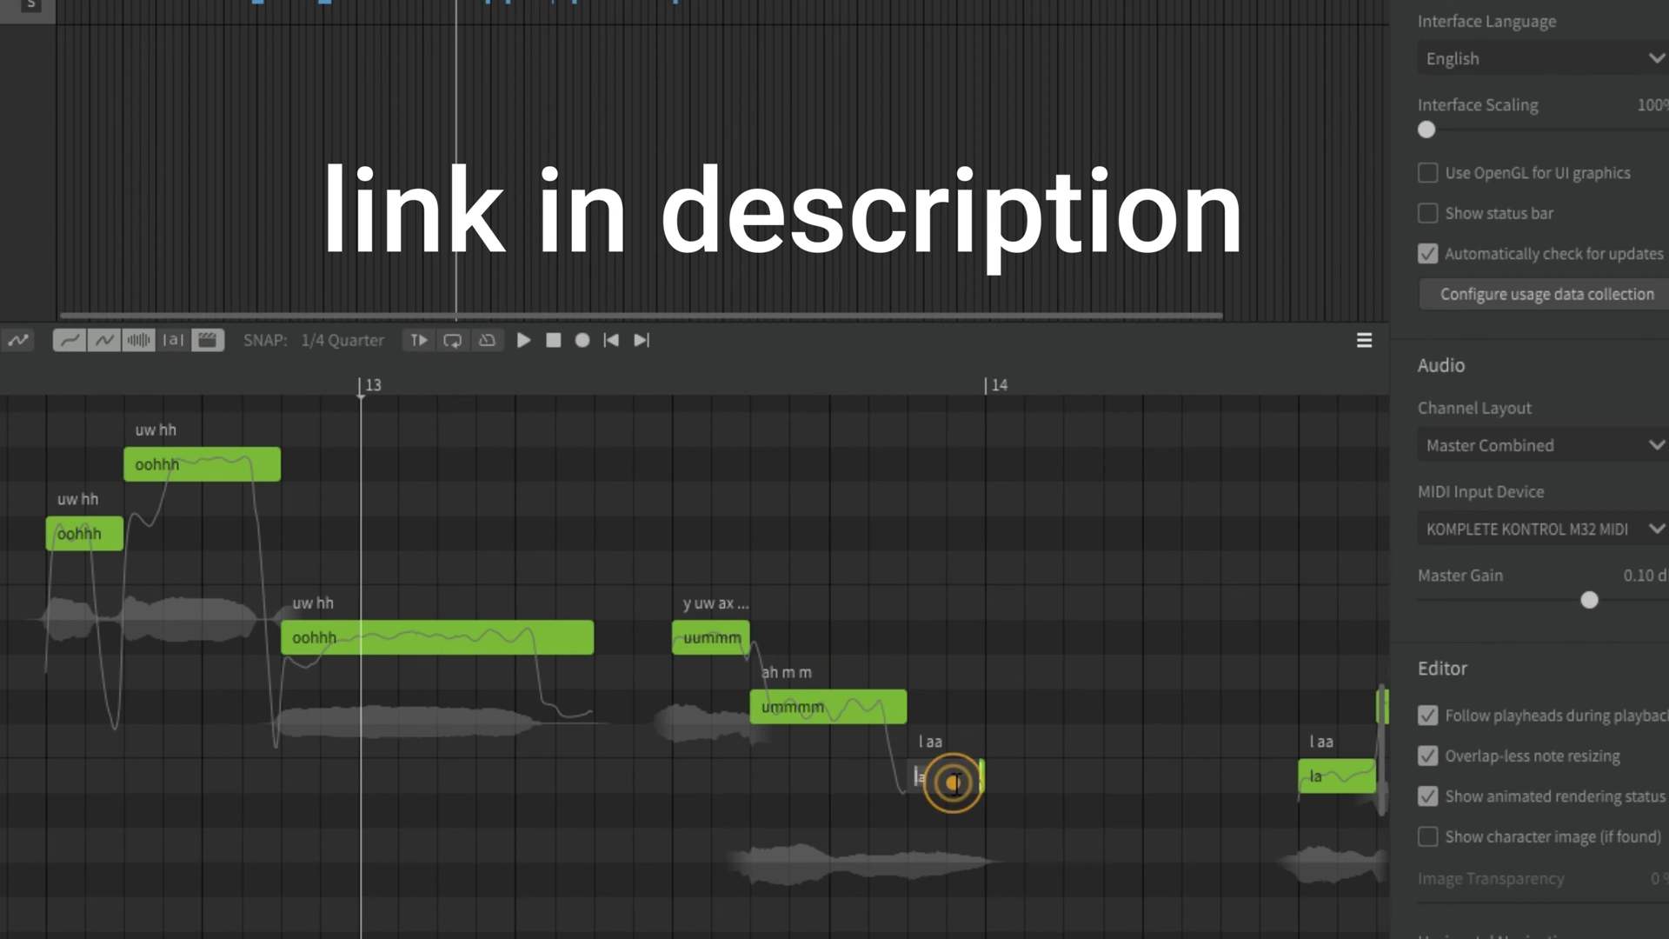
{"action": "type", "text": "ooohhhh"}
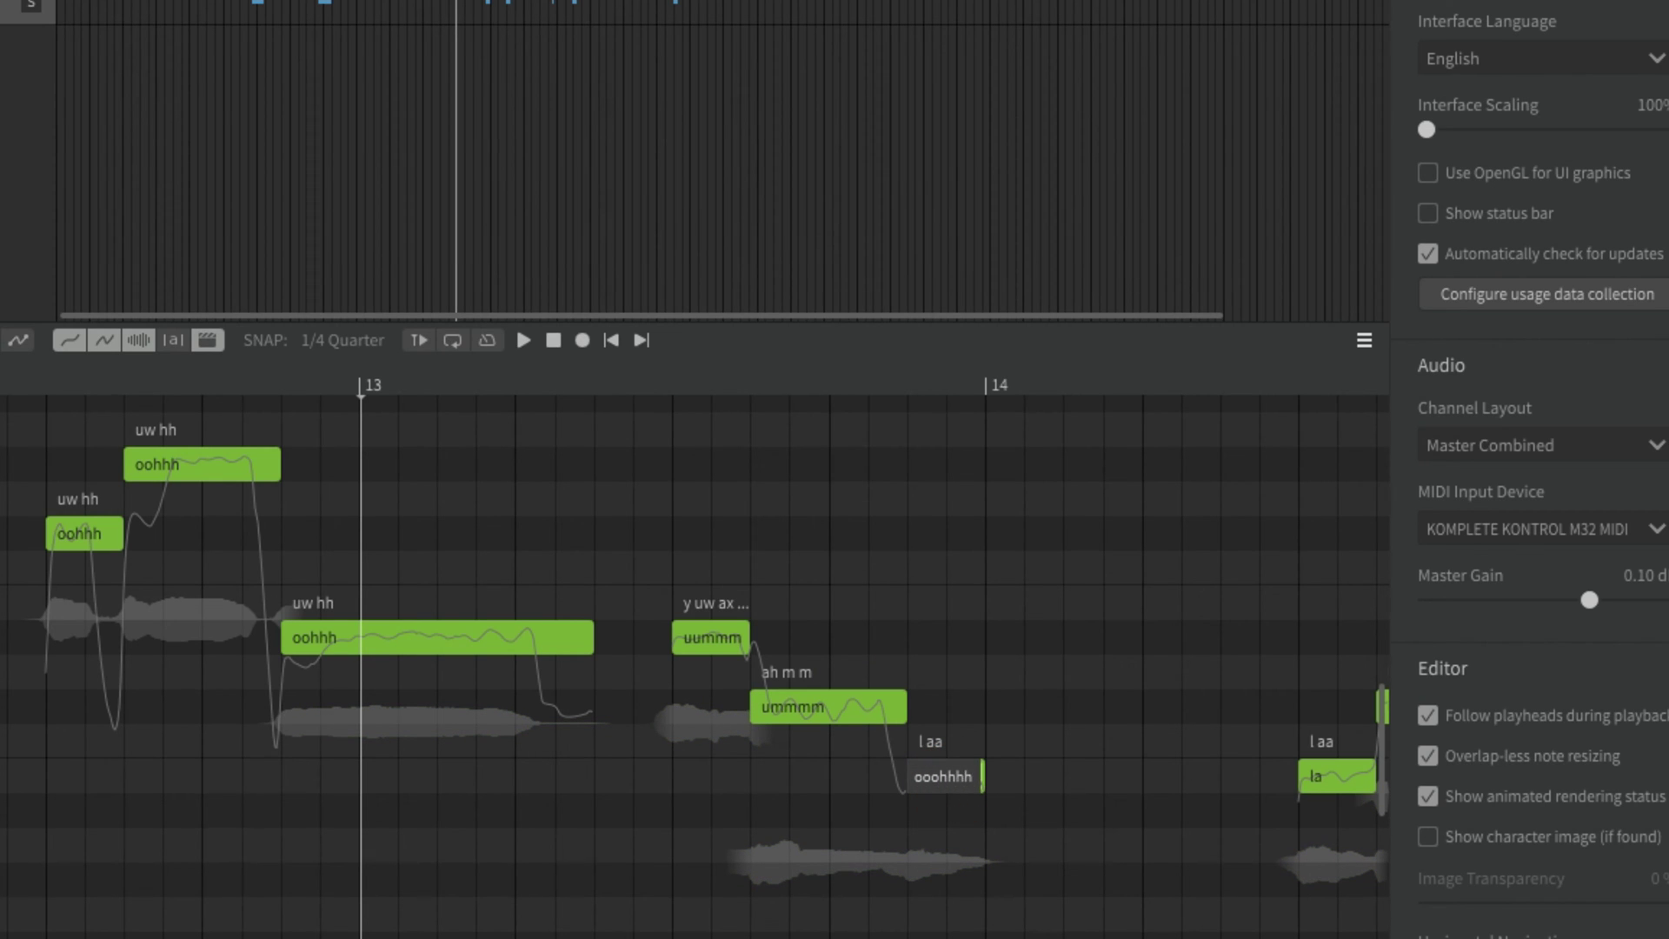
{"action": "key", "text": "Return"}
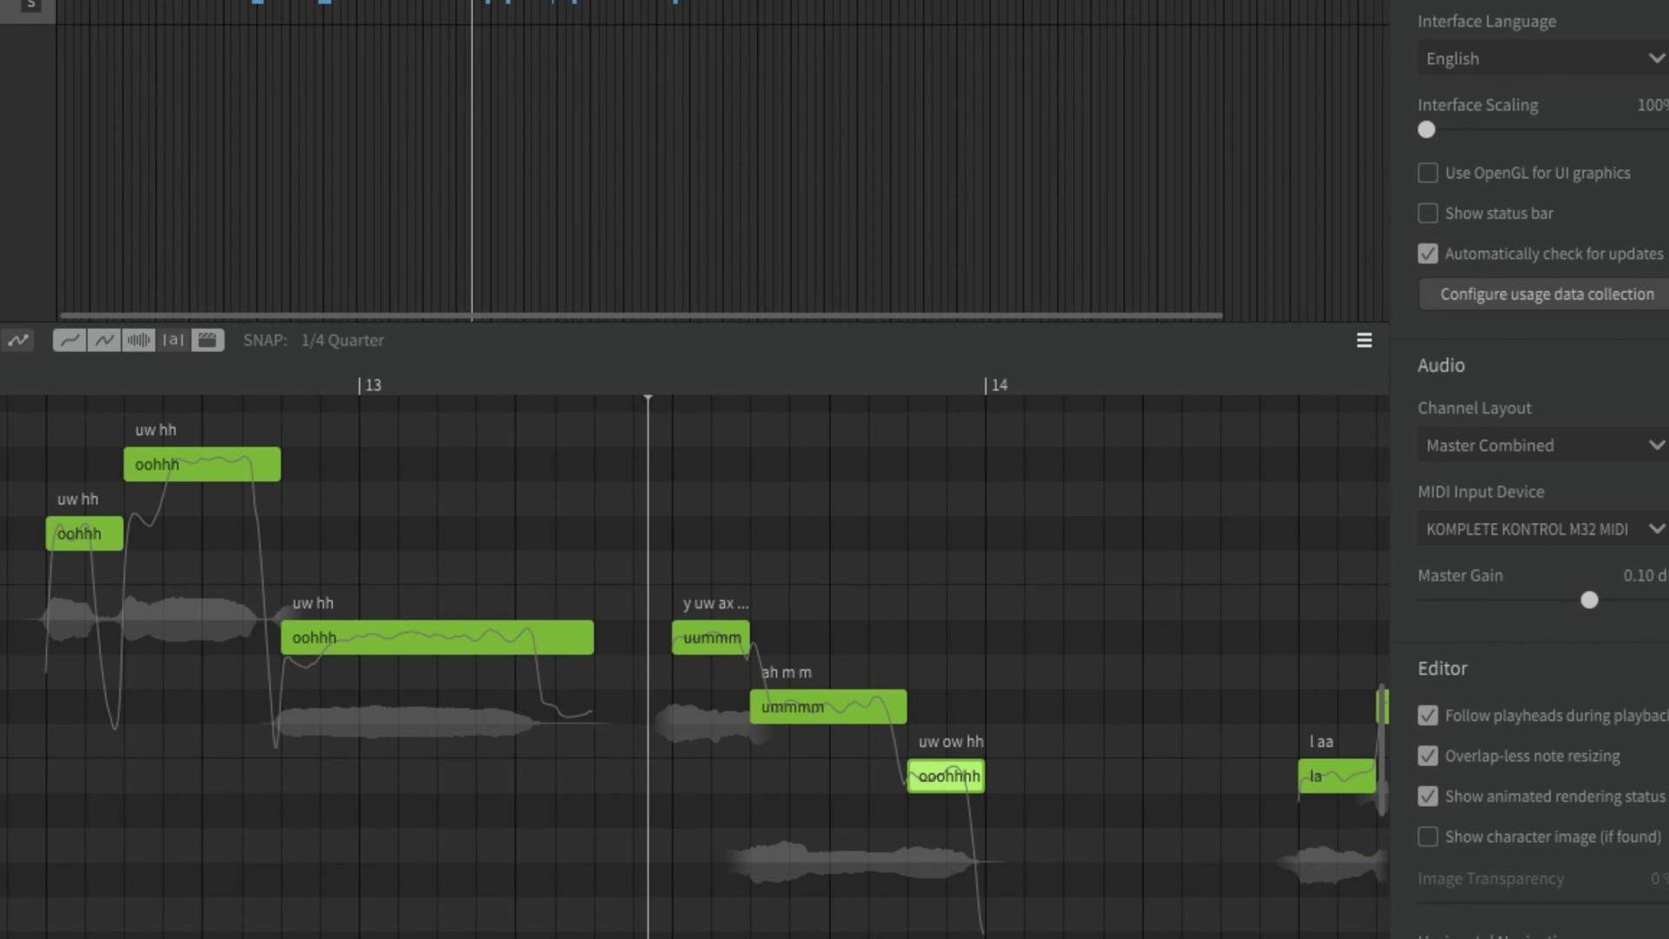
Step: Set the first note's lyric to 'mmmm' and replay the passage from bar 13
{"action": "key", "text": "space"}
{"action": "type", "text": "mm"}
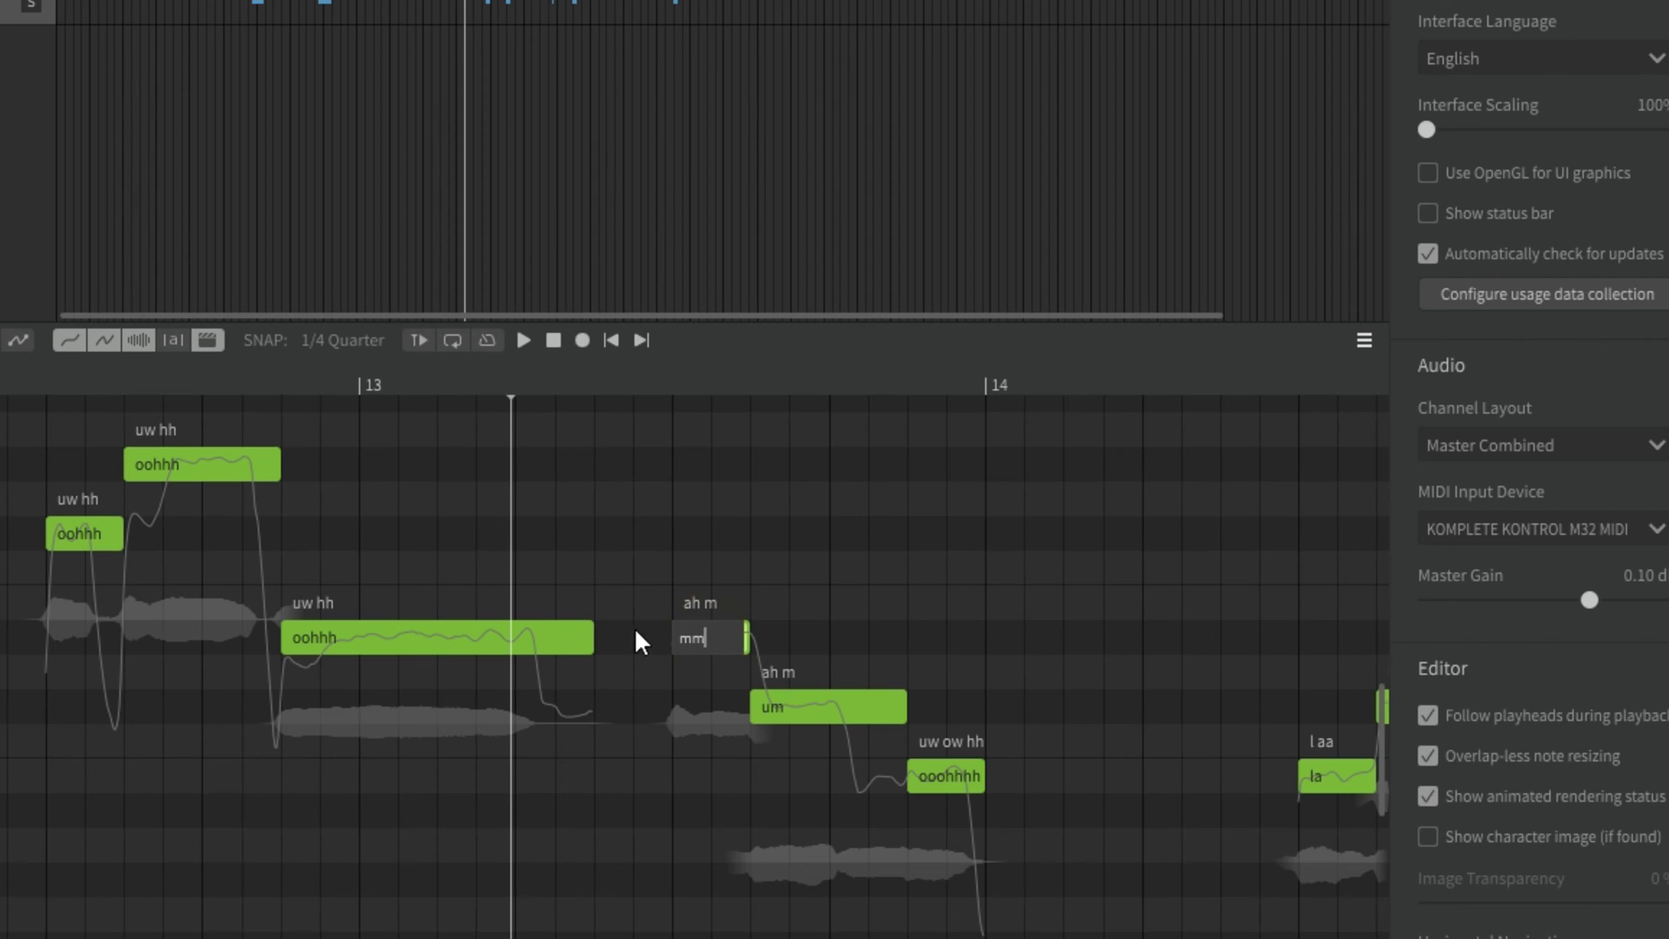
{"action": "type", "text": "mm"}
{"action": "key", "text": "Return"}
{"action": "key", "text": "space"}
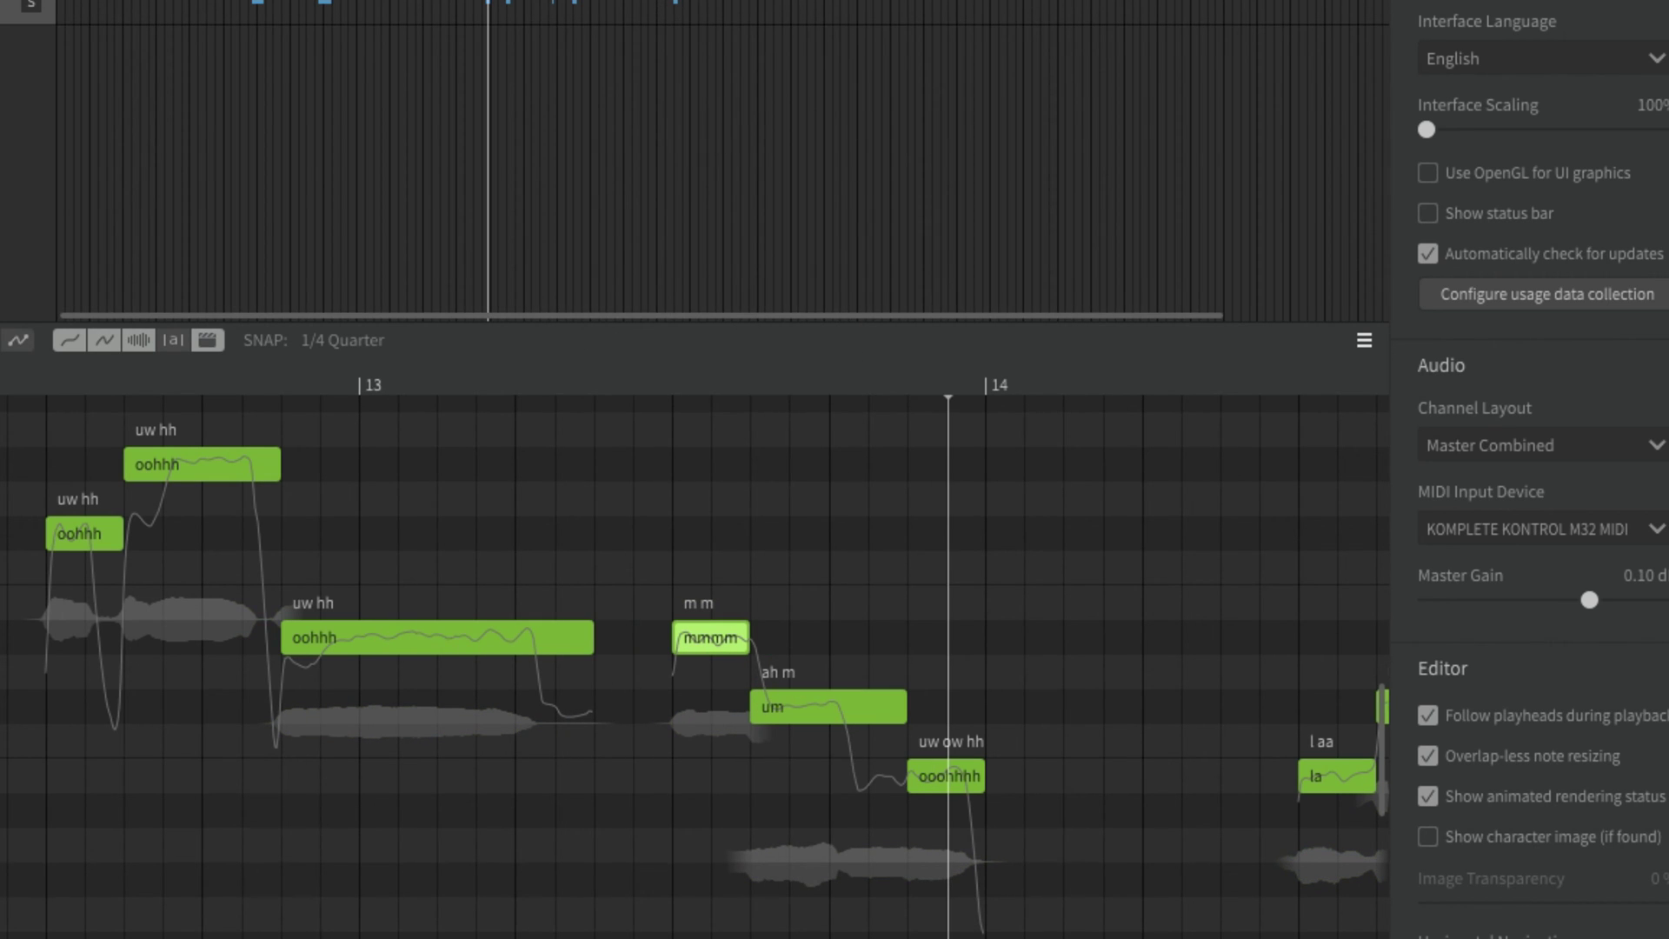
{"action": "key", "text": "space"}
{"action": "key", "text": "space"}
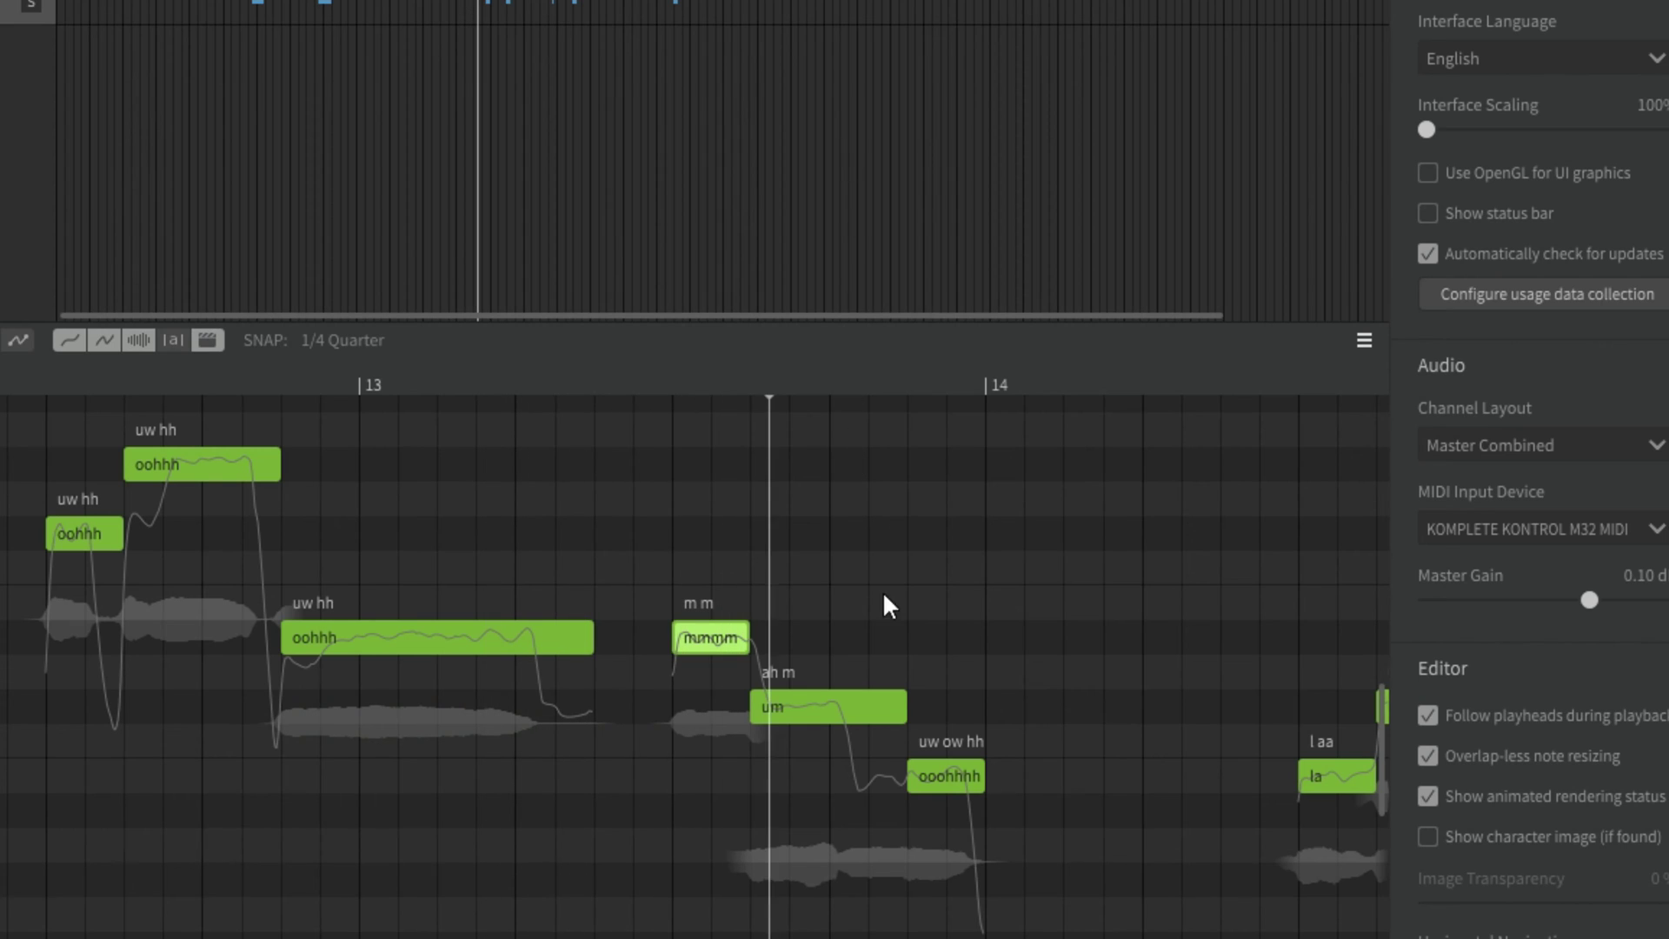
{"action": "key", "text": "space"}
Step: Change both the um note and the ooohhhh note lyrics to 'mmm'
{"action": "left_click", "coordinate": [813, 699]}
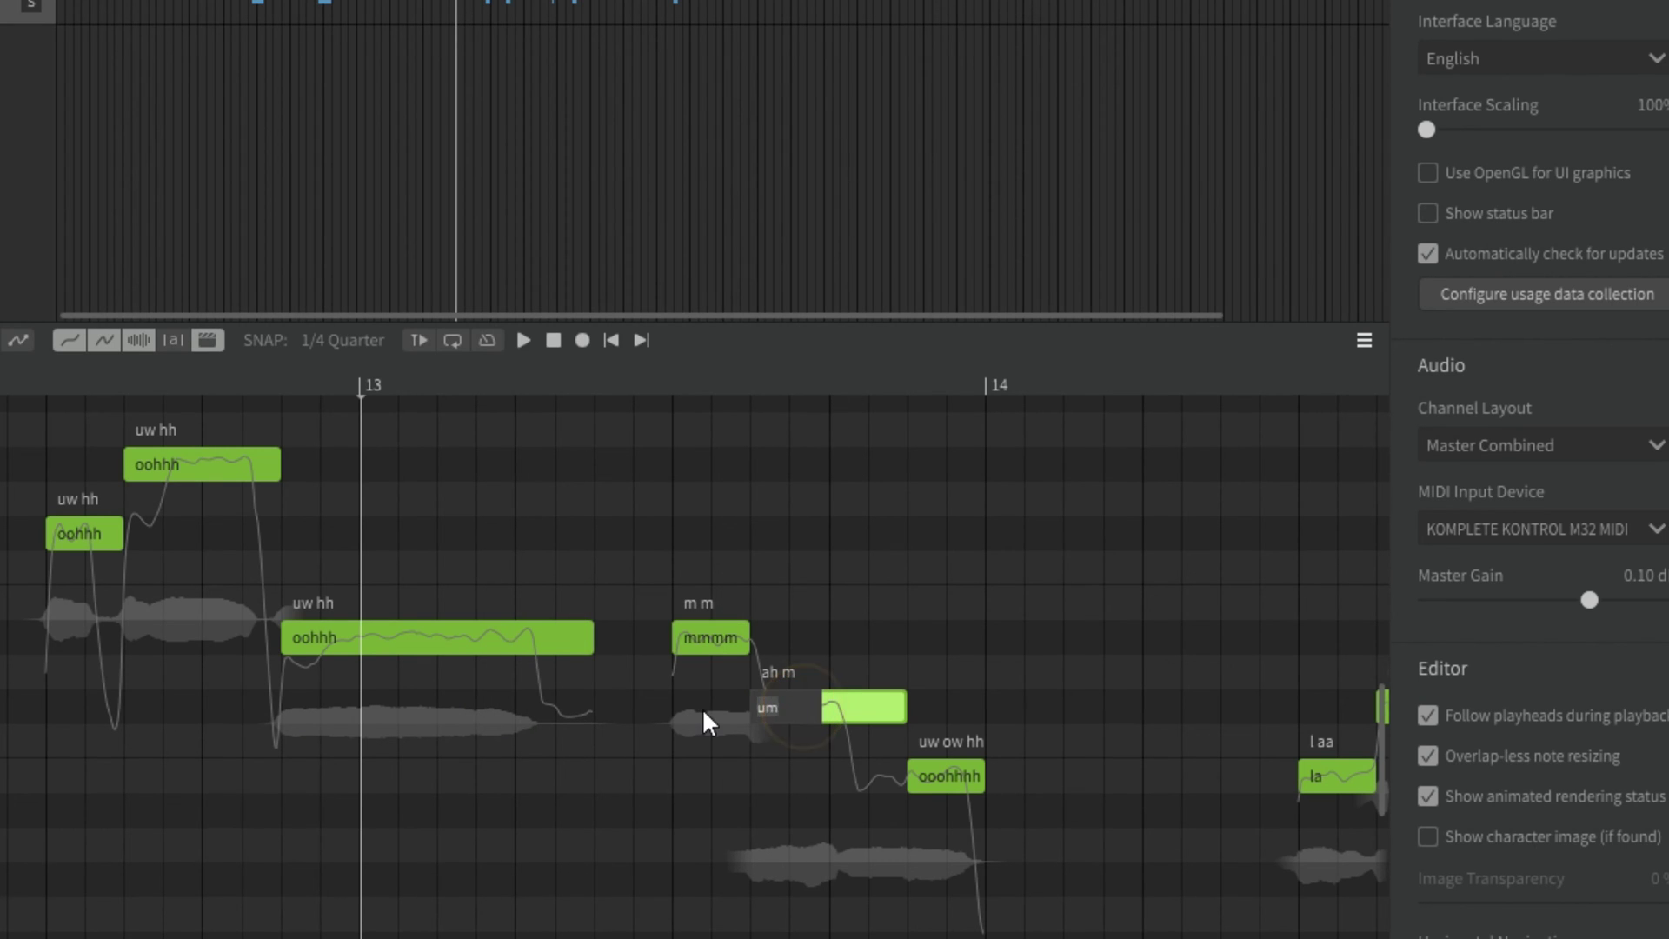
{"action": "type", "text": "mmm"}
{"action": "key", "text": "Return"}
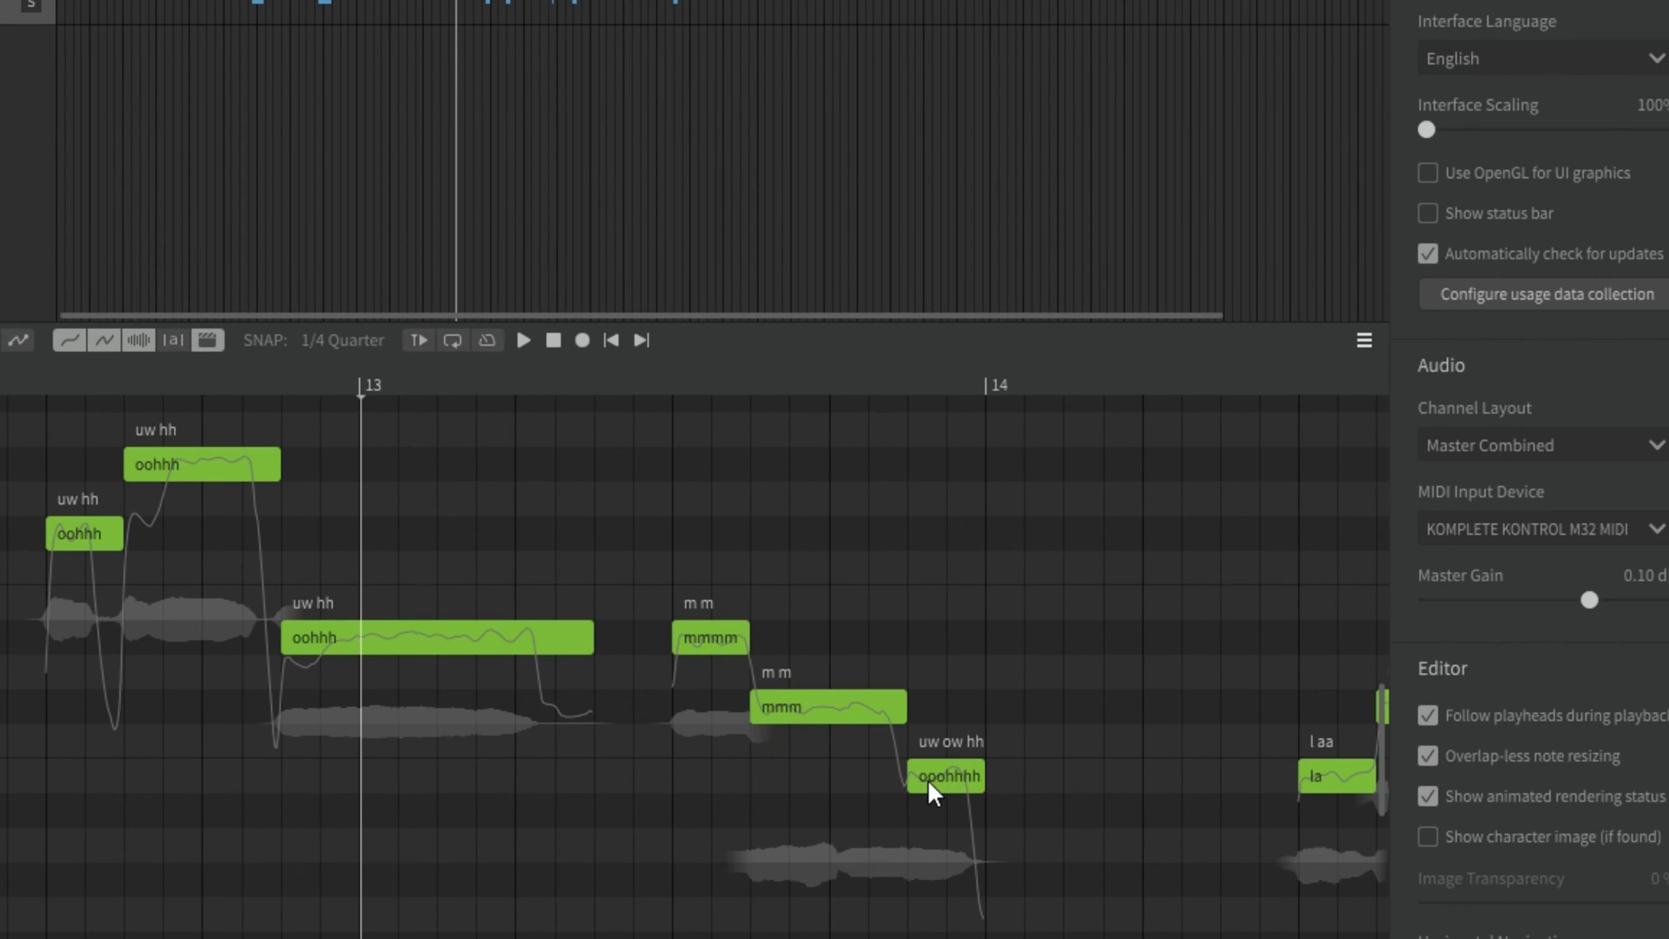
{"action": "left_click", "coordinate": [927, 779]}
{"action": "left_click", "coordinate": [958, 655]}
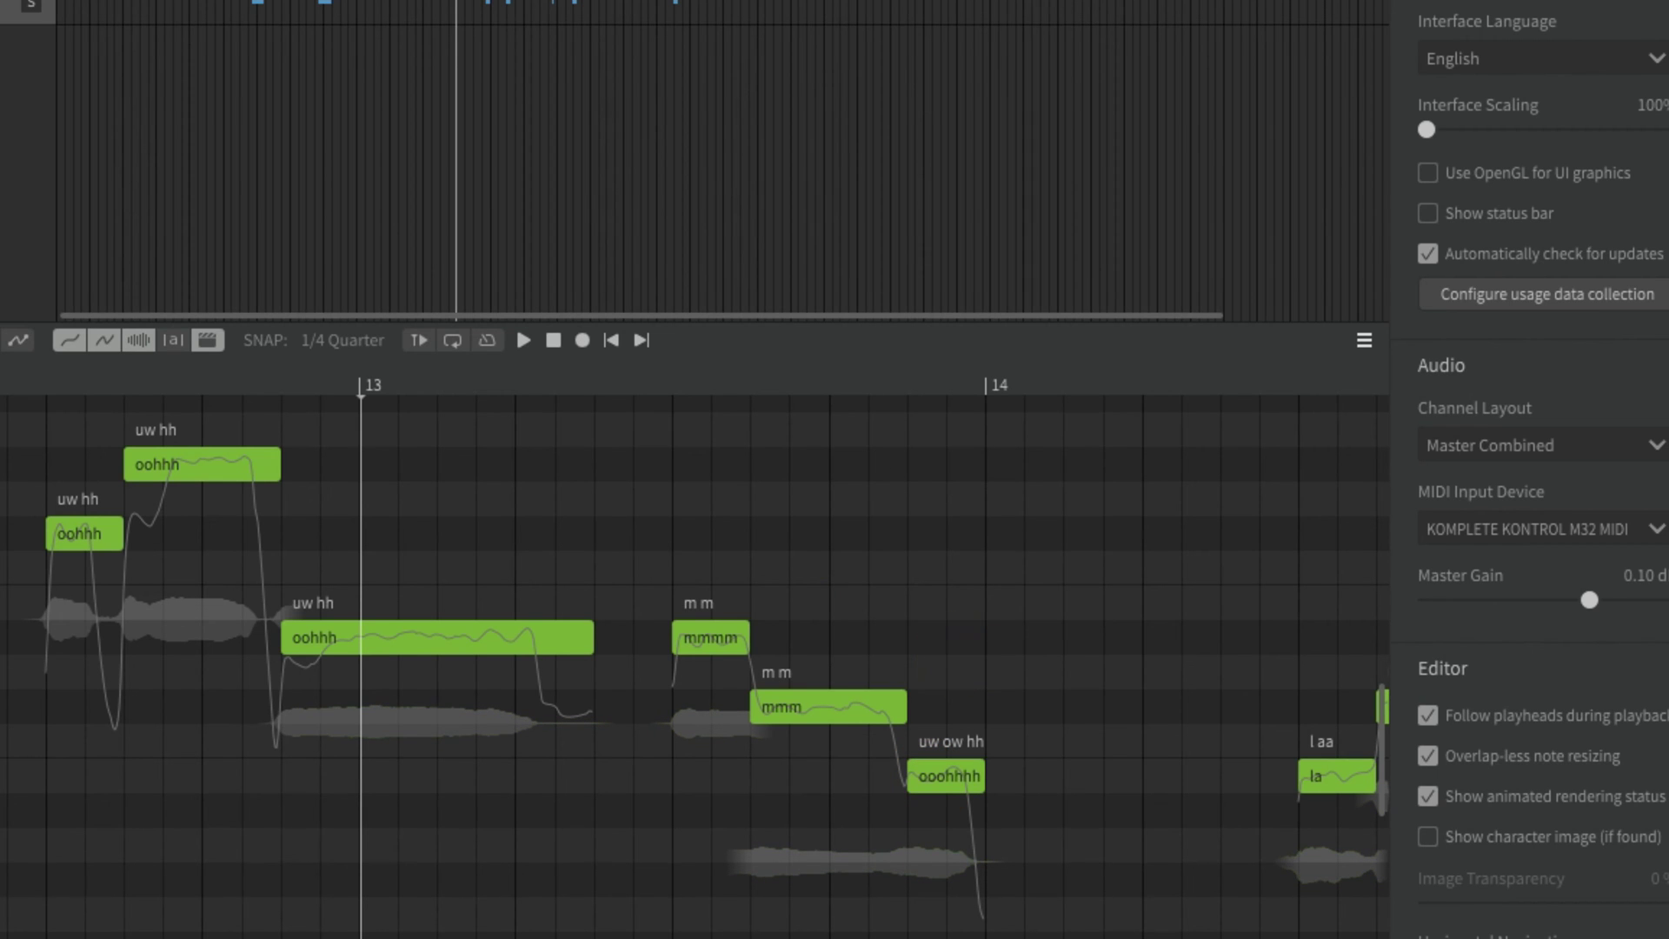
{"action": "key", "text": "space"}
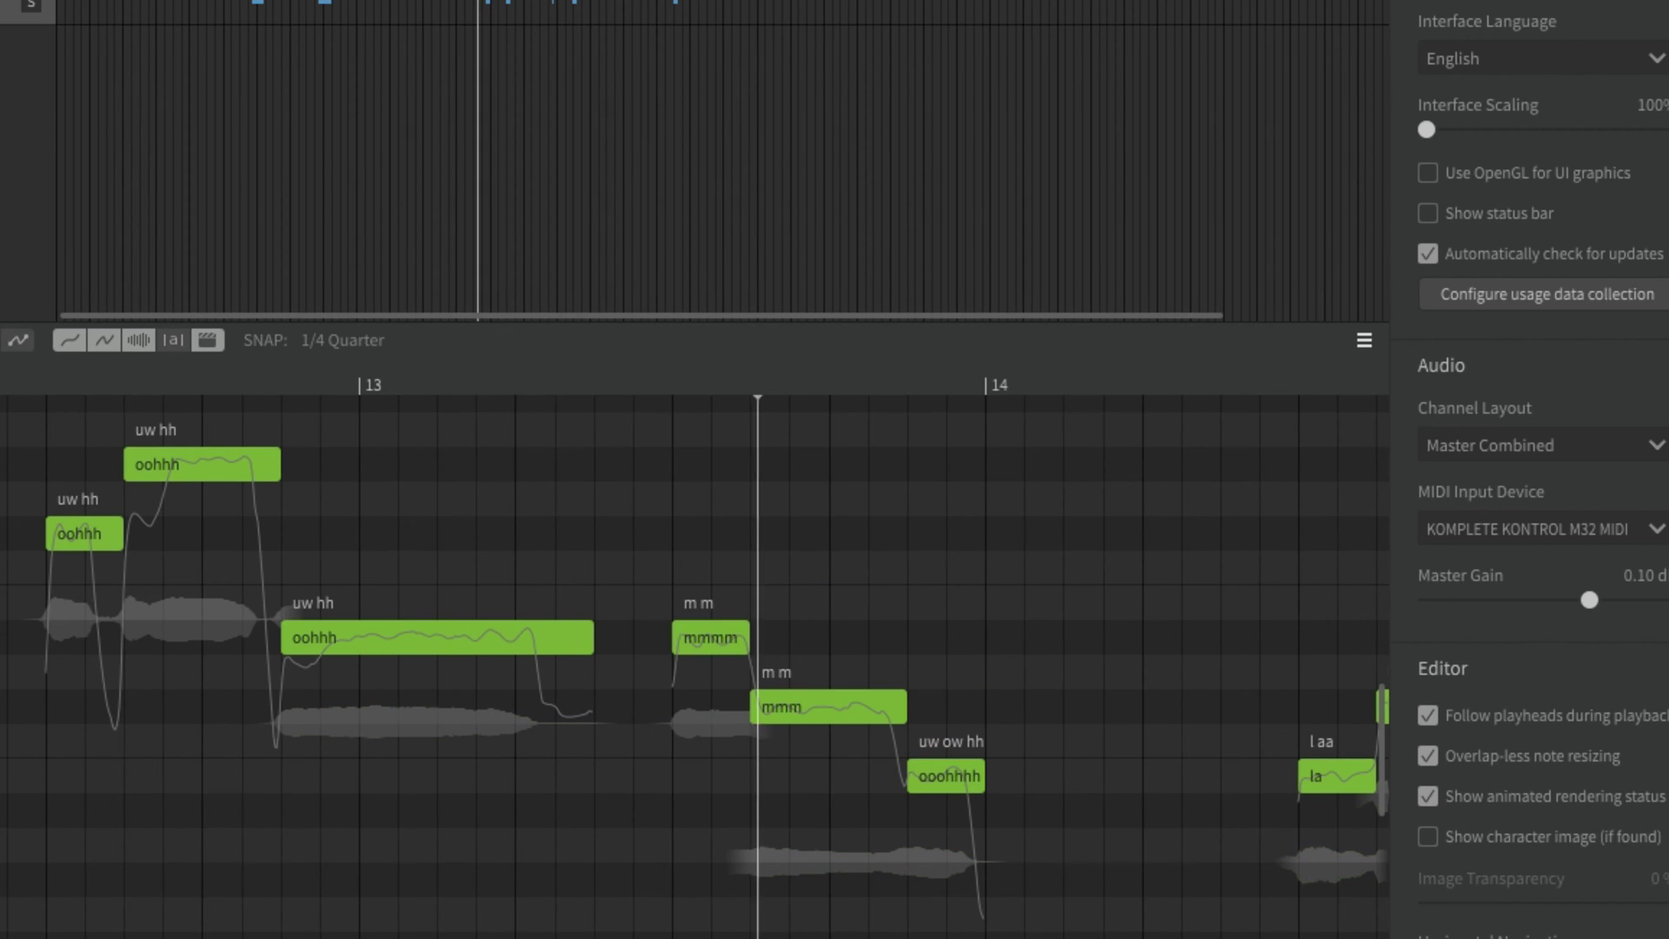
{"action": "double_click", "coordinate": [922, 765]}
{"action": "type", "text": "mmm"}
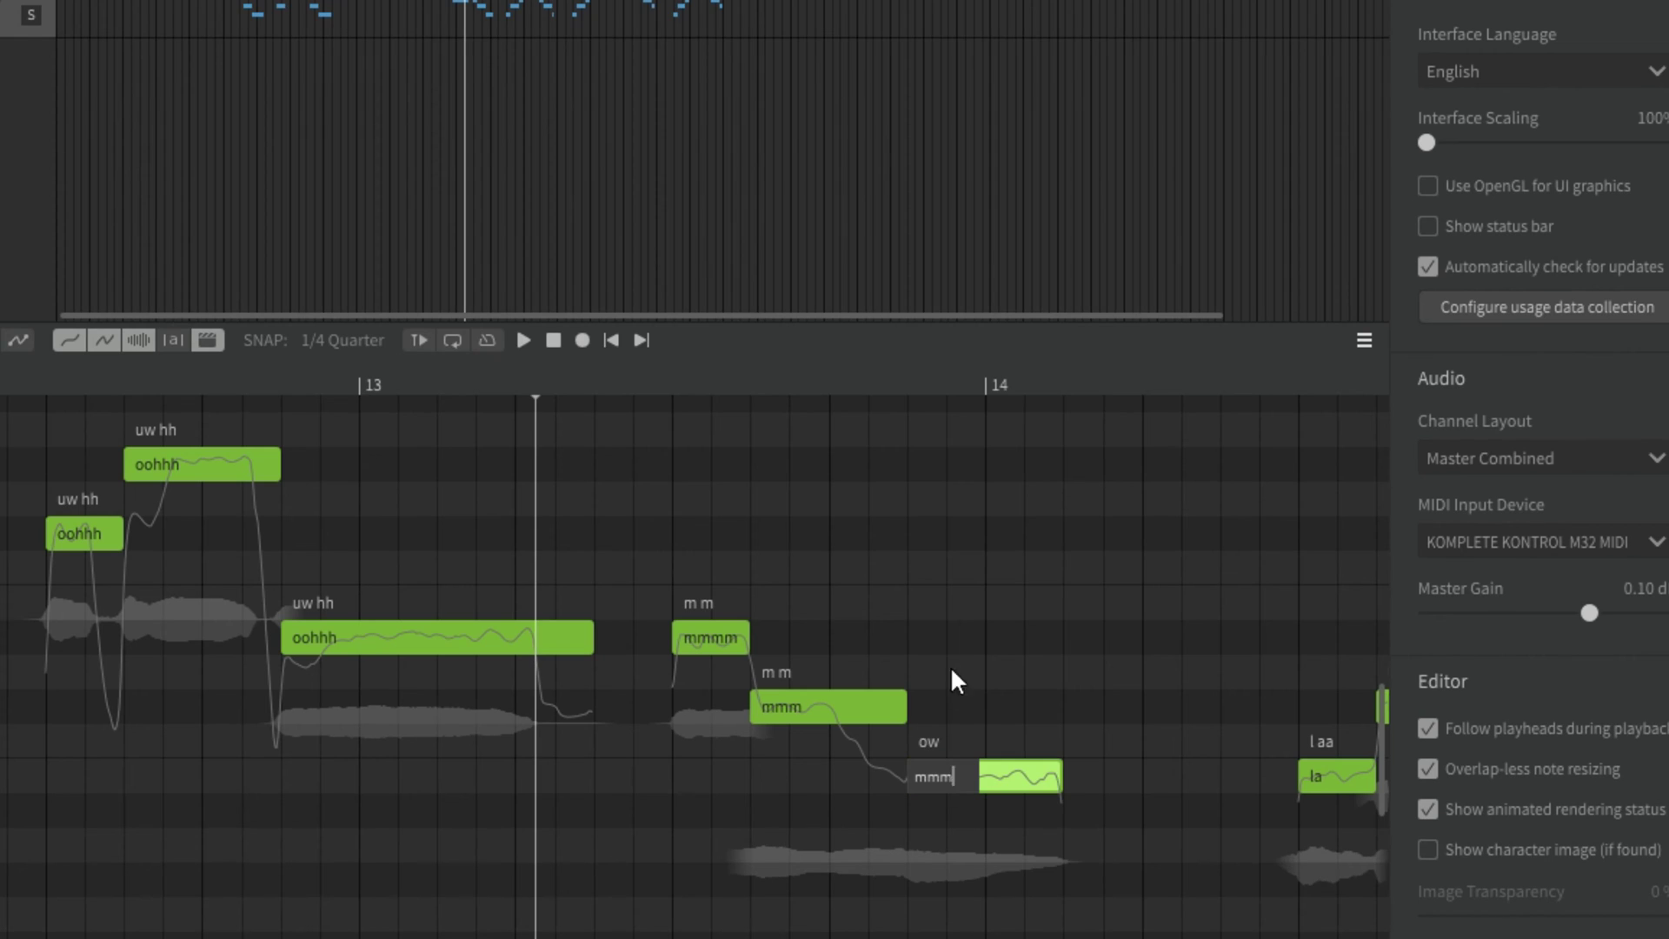
{"action": "key", "text": "Return"}
{"action": "left_click", "coordinate": [1015, 602]}
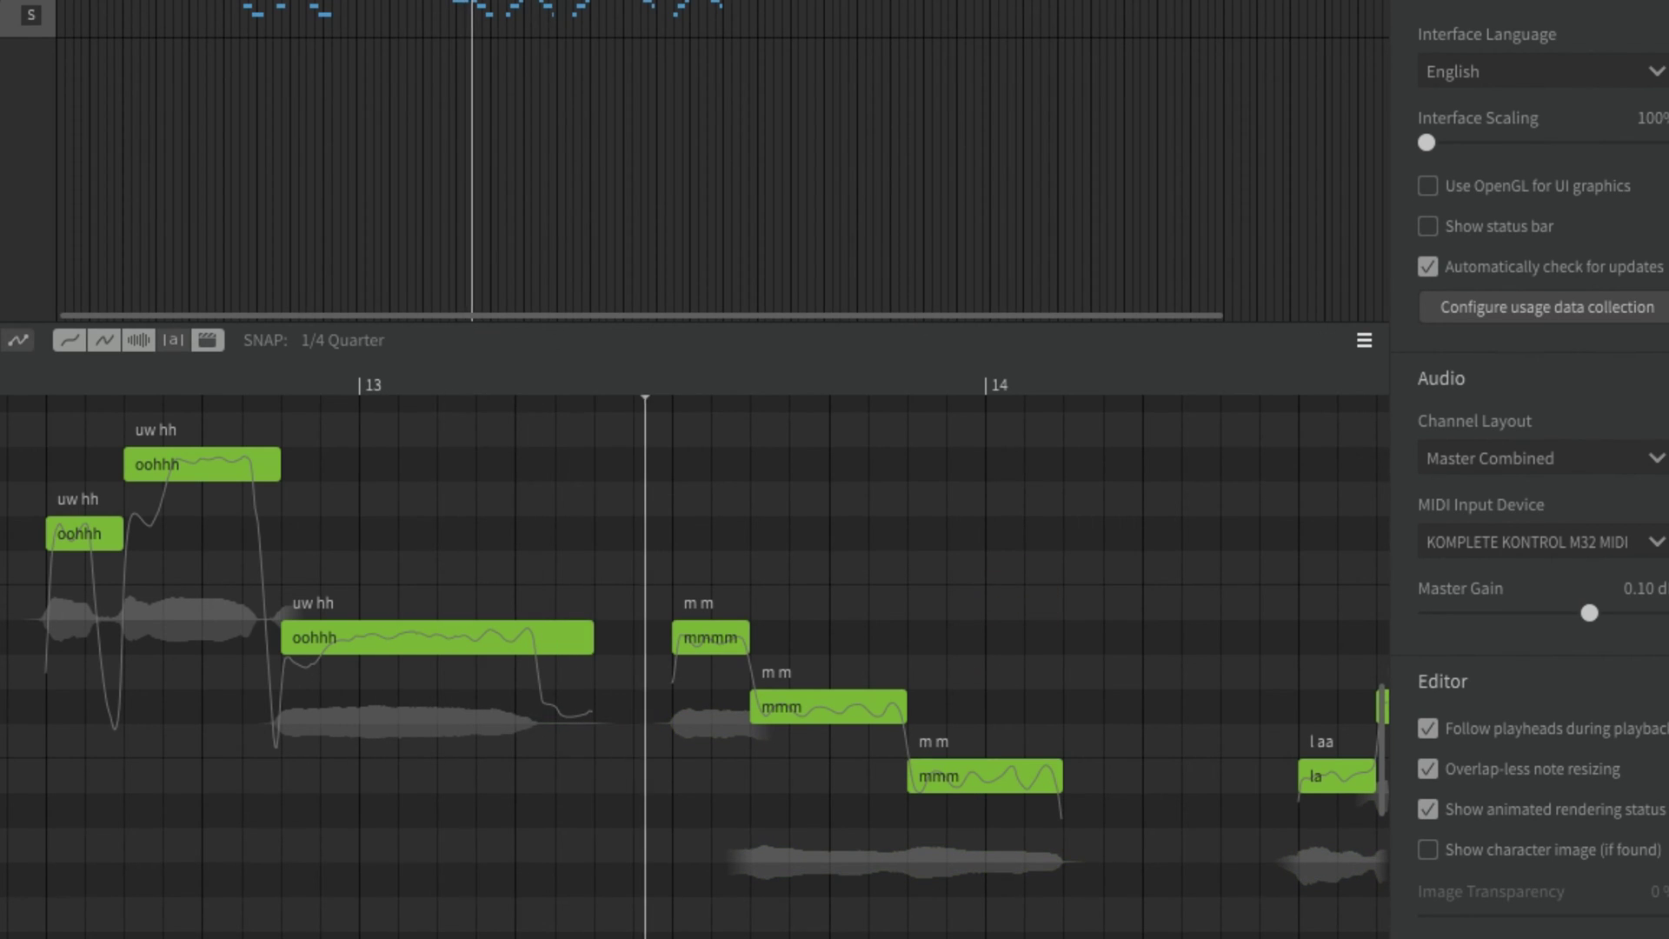
Step: Audition the edited 'mmm' notes, starting from the last one
{"action": "scroll", "coordinate": [998, 546], "scroll_direction": "down", "scroll_amount": 4}
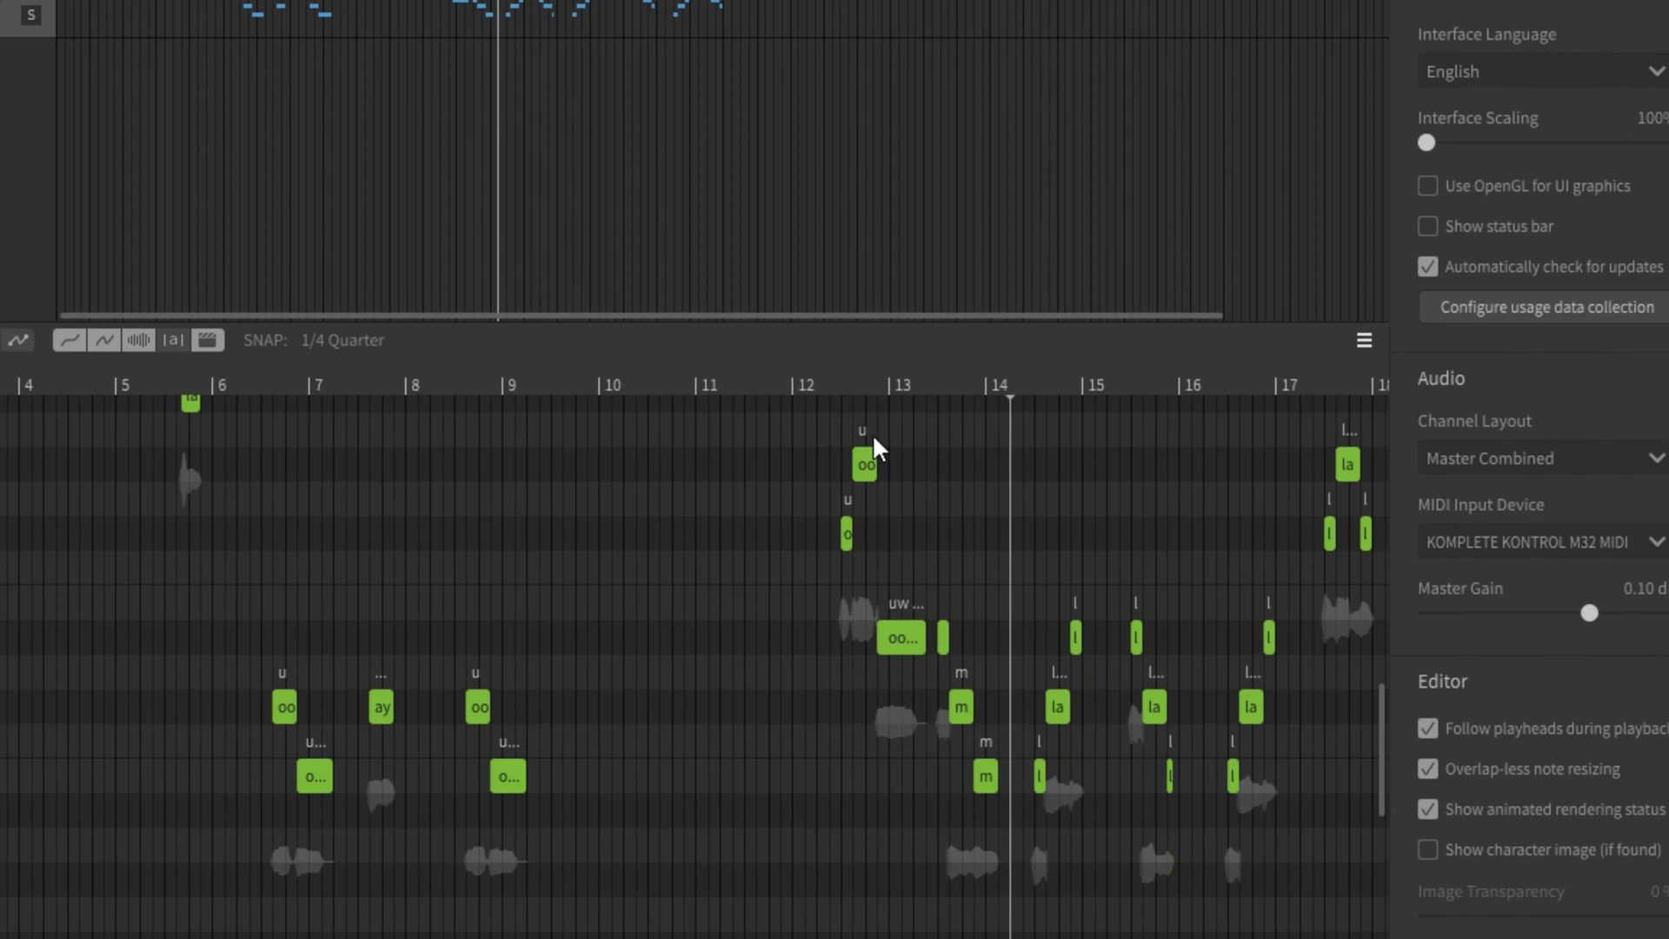
{"action": "scroll", "coordinate": [1145, 527], "scroll_direction": "up", "scroll_amount": 2}
{"action": "scroll", "coordinate": [861, 685], "scroll_direction": "up", "scroll_amount": 6}
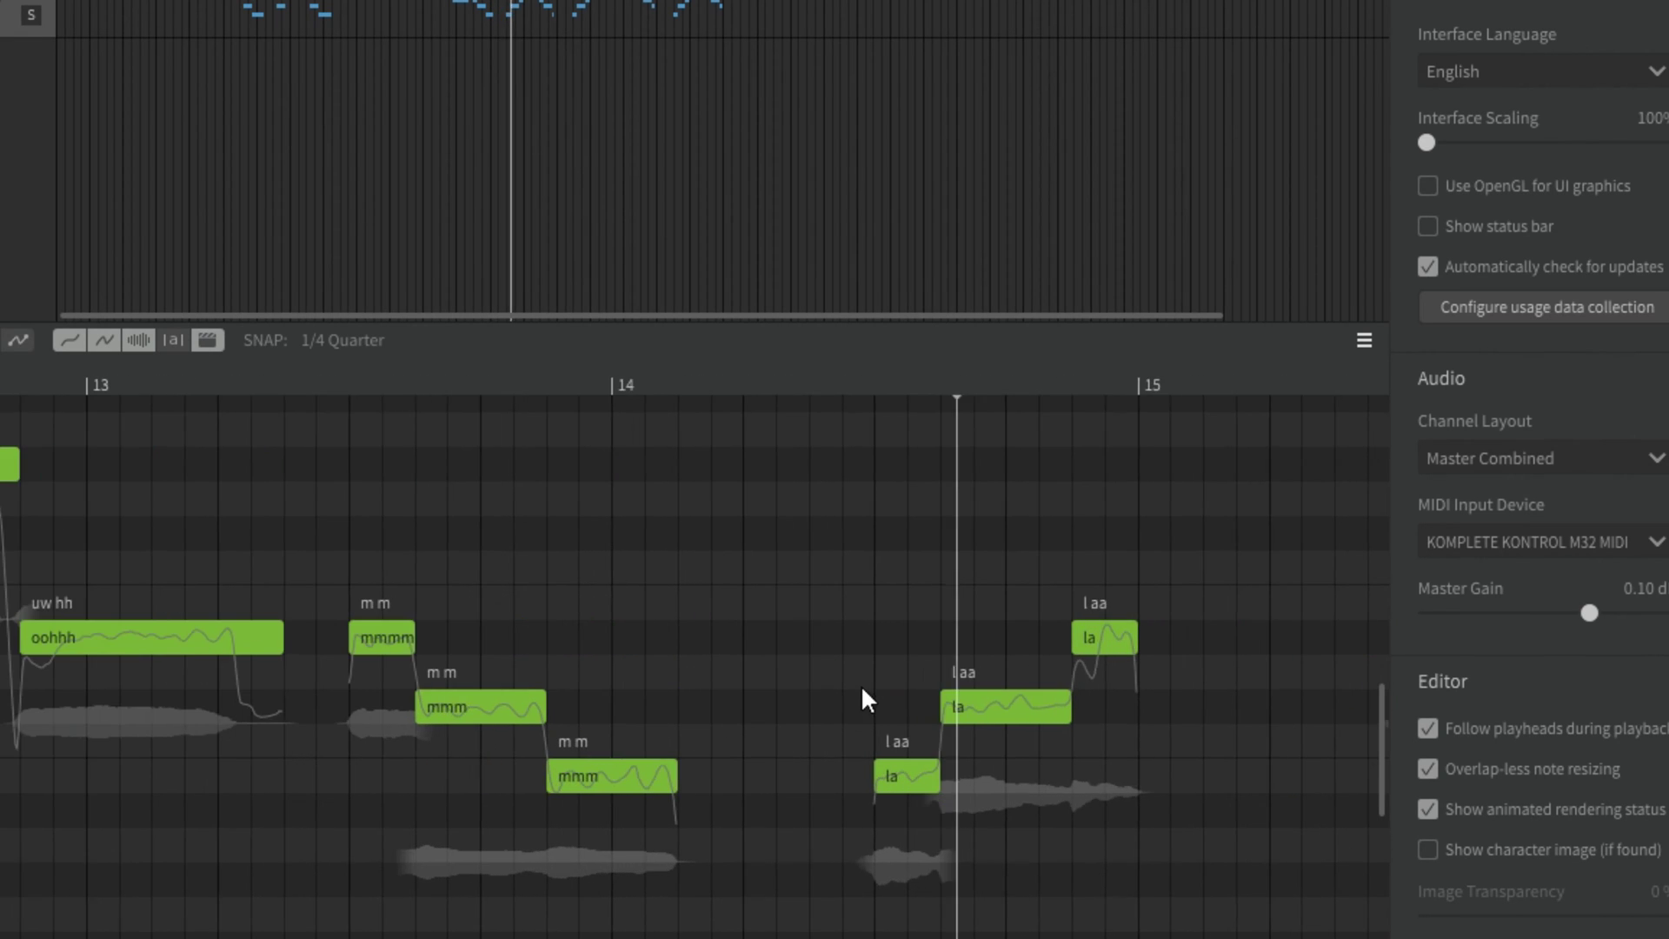
{"action": "left_click", "coordinate": [924, 774]}
{"action": "scroll", "coordinate": [923, 774], "scroll_direction": "down", "scroll_amount": 3}
{"action": "key", "text": "space"}
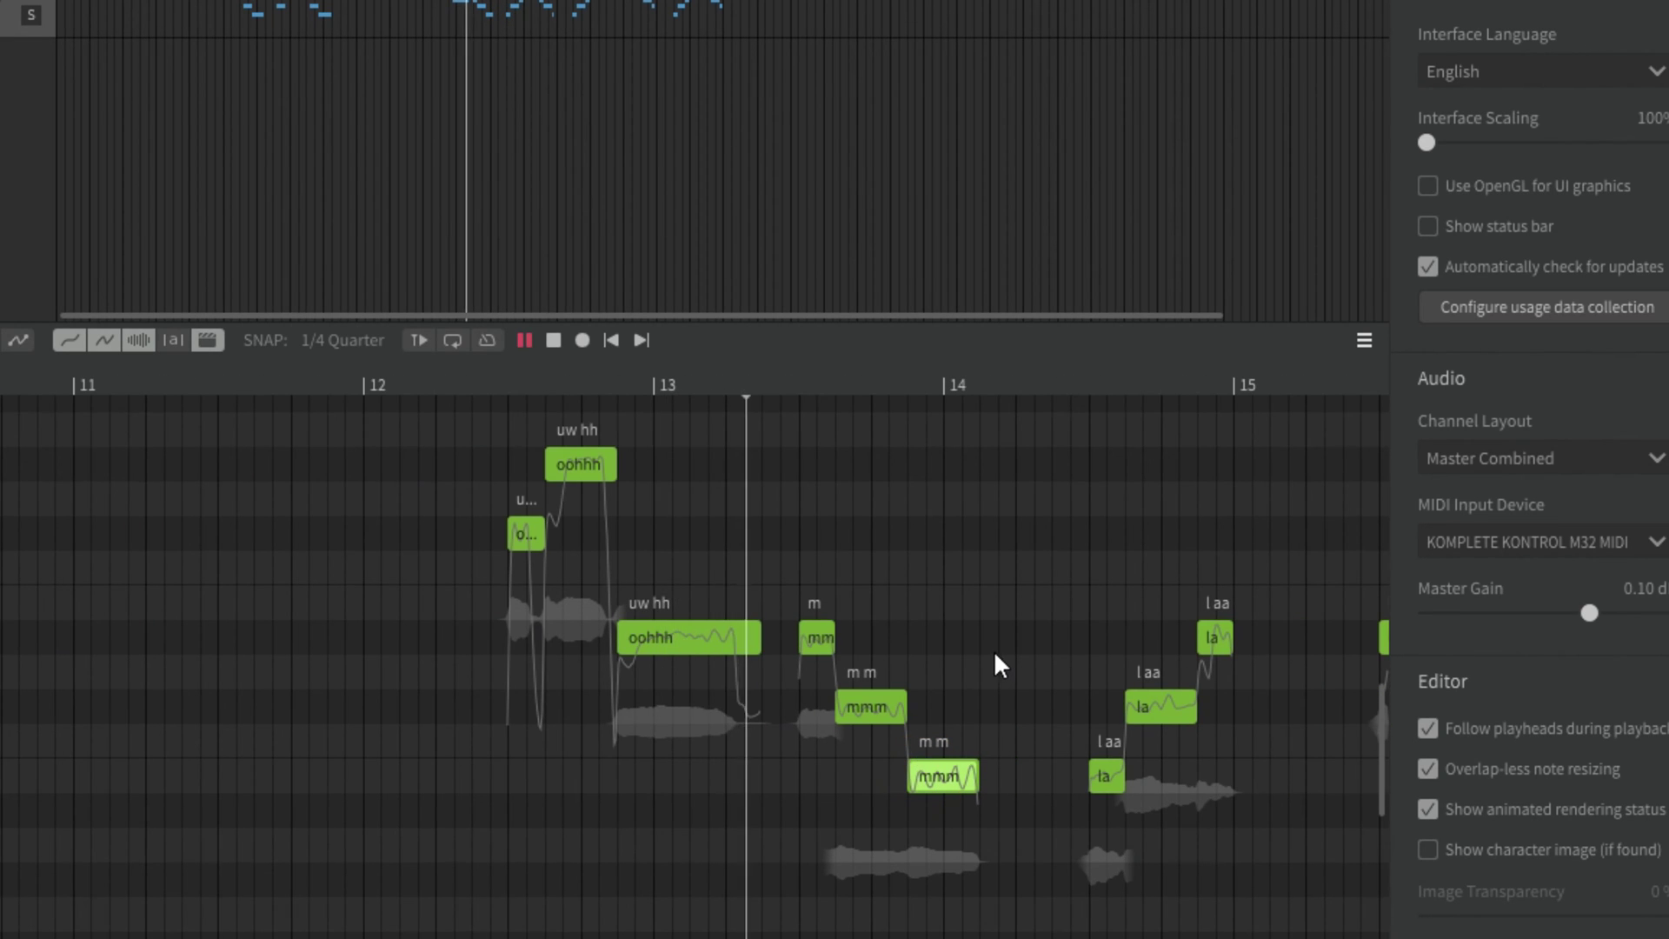
{"action": "key", "text": "space"}
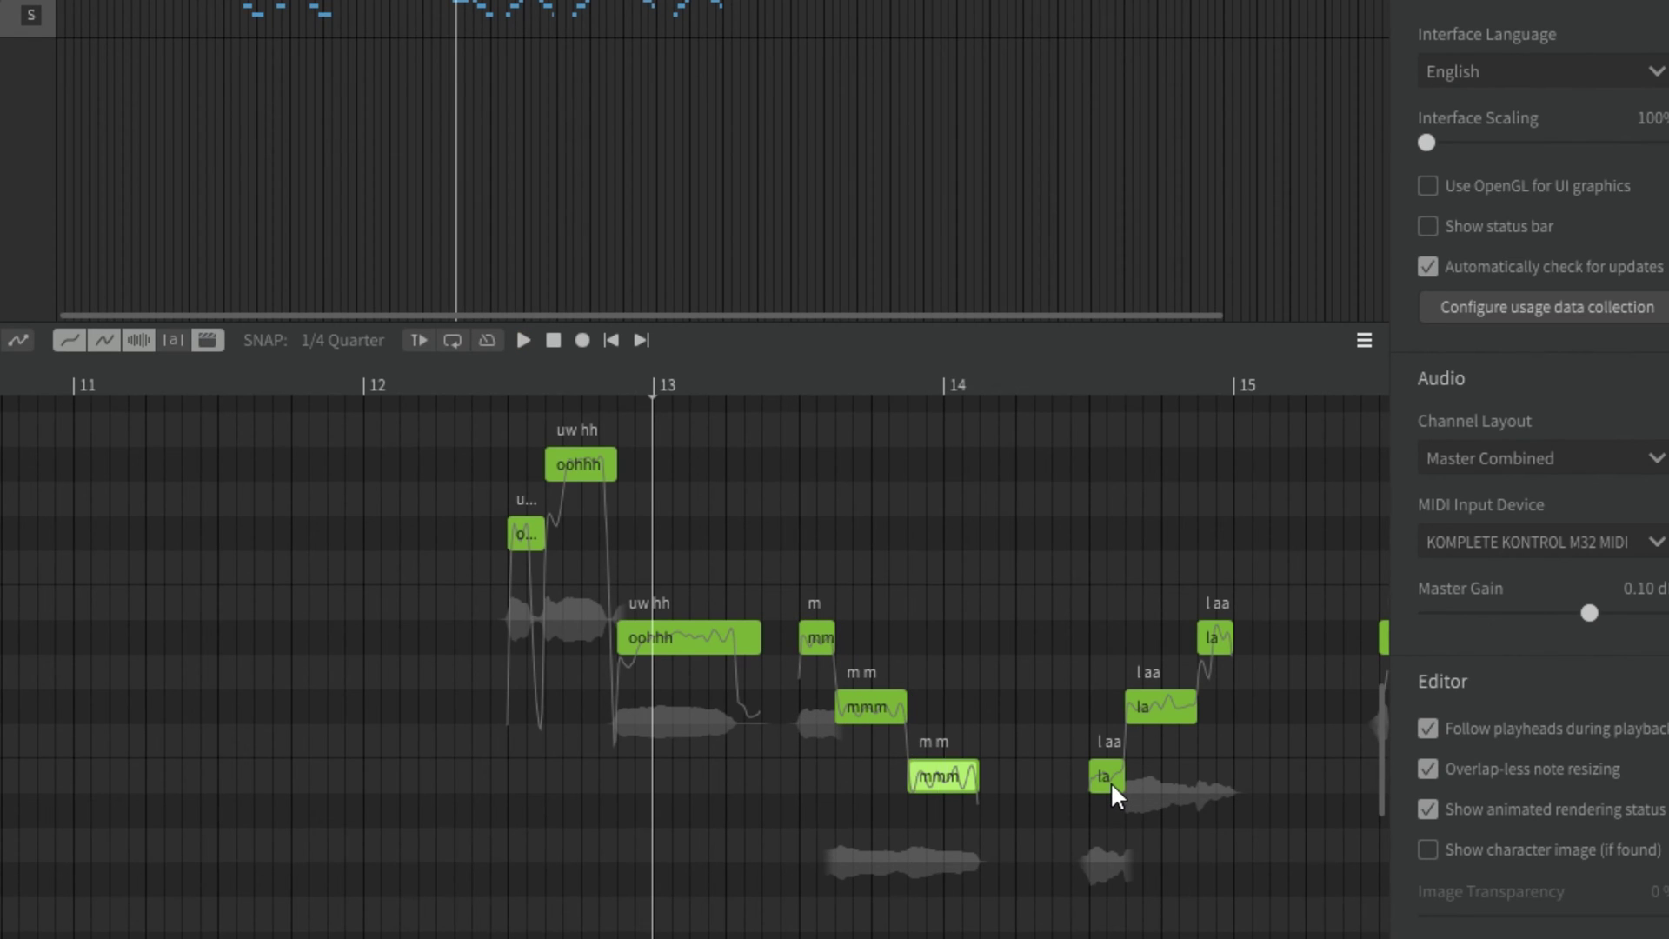
Step: Replace the next la lyrics with 'mm mmm mm' and play the phrase back
{"action": "double_click", "coordinate": [1110, 781]}
{"action": "type", "text": "mm mmm mm"}
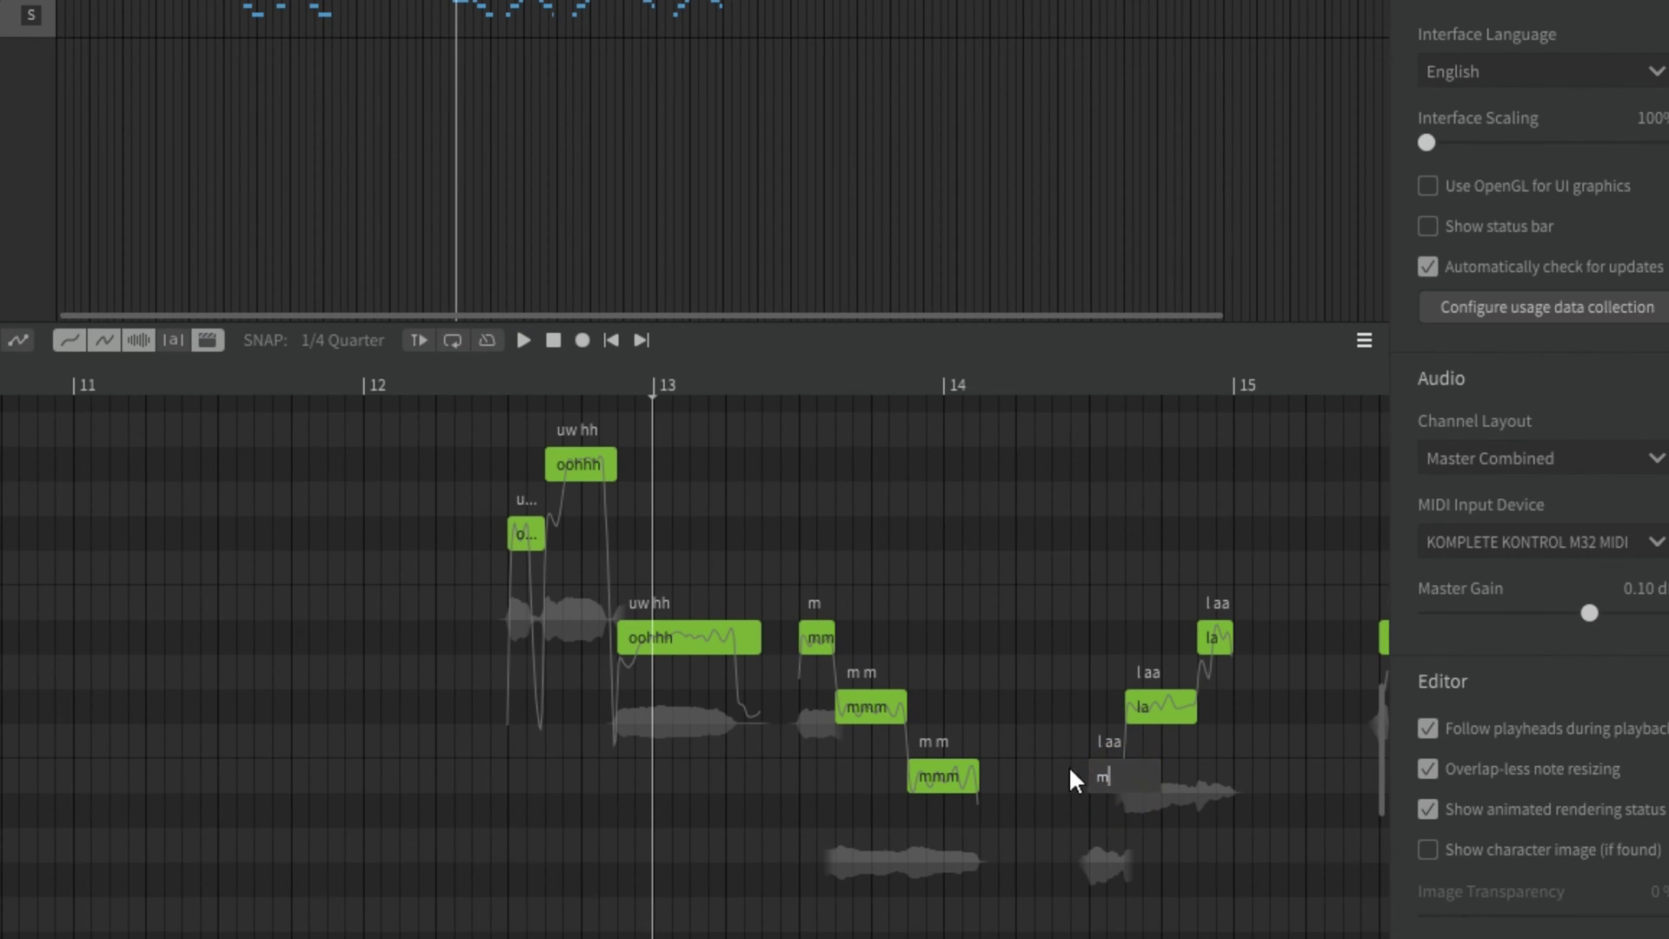
{"action": "key", "text": "Return"}
{"action": "key", "text": "space"}
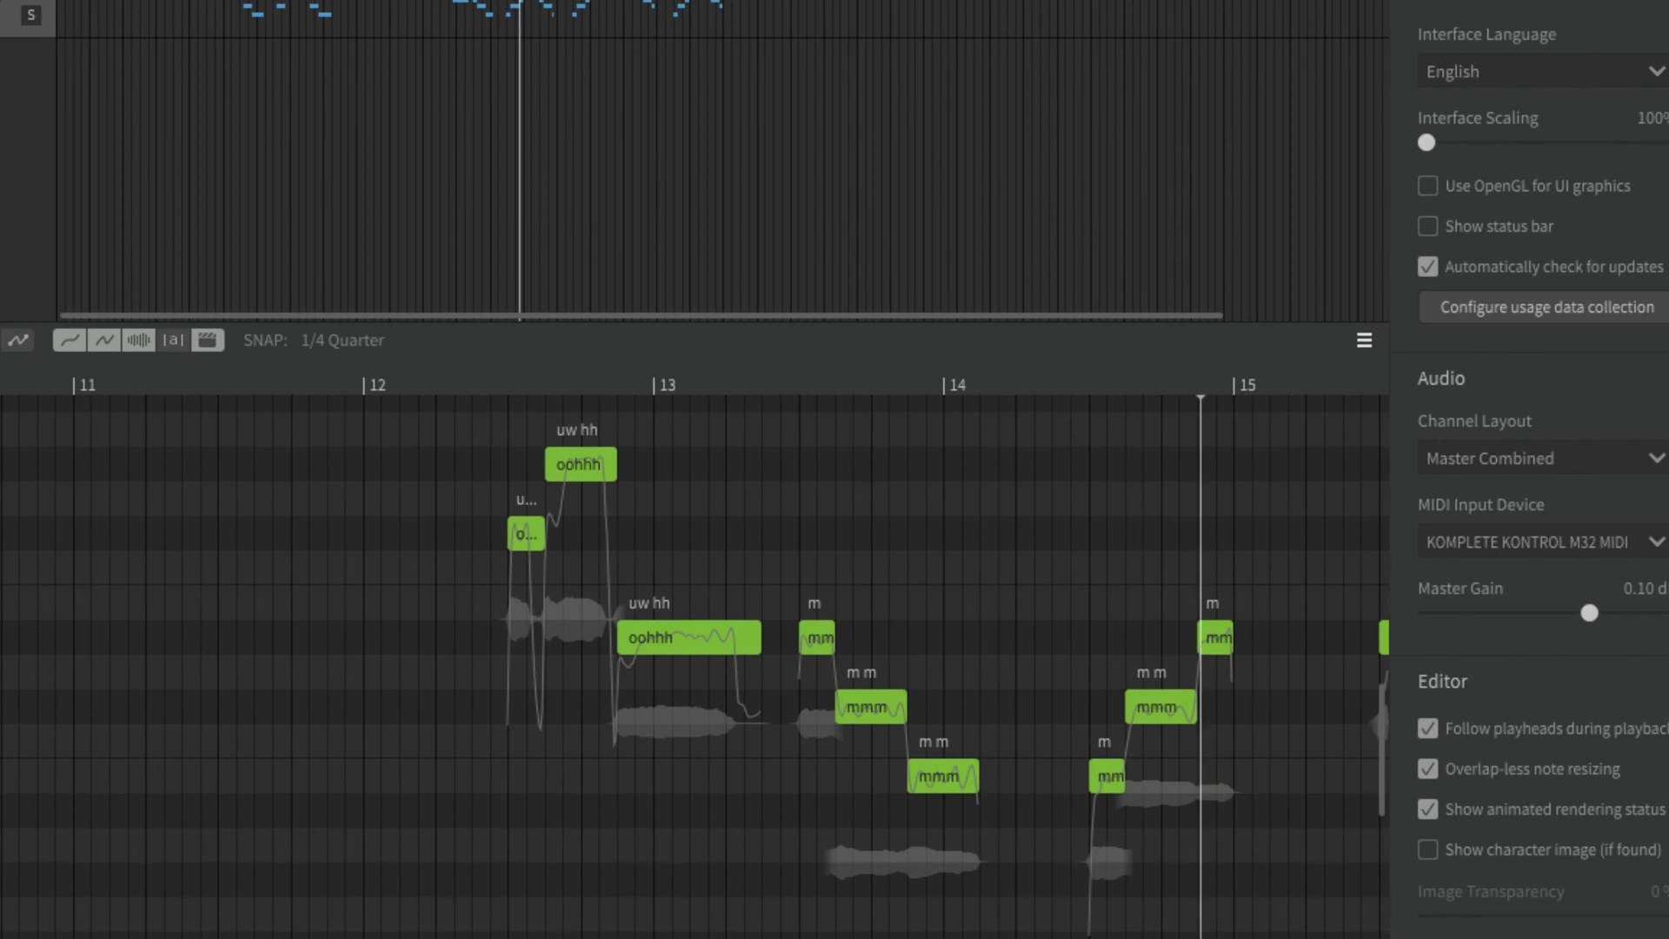
{"action": "scroll", "coordinate": [530, 442], "scroll_direction": "down", "scroll_amount": 3}
{"action": "scroll", "coordinate": [995, 696], "scroll_direction": "up", "scroll_amount": 3}
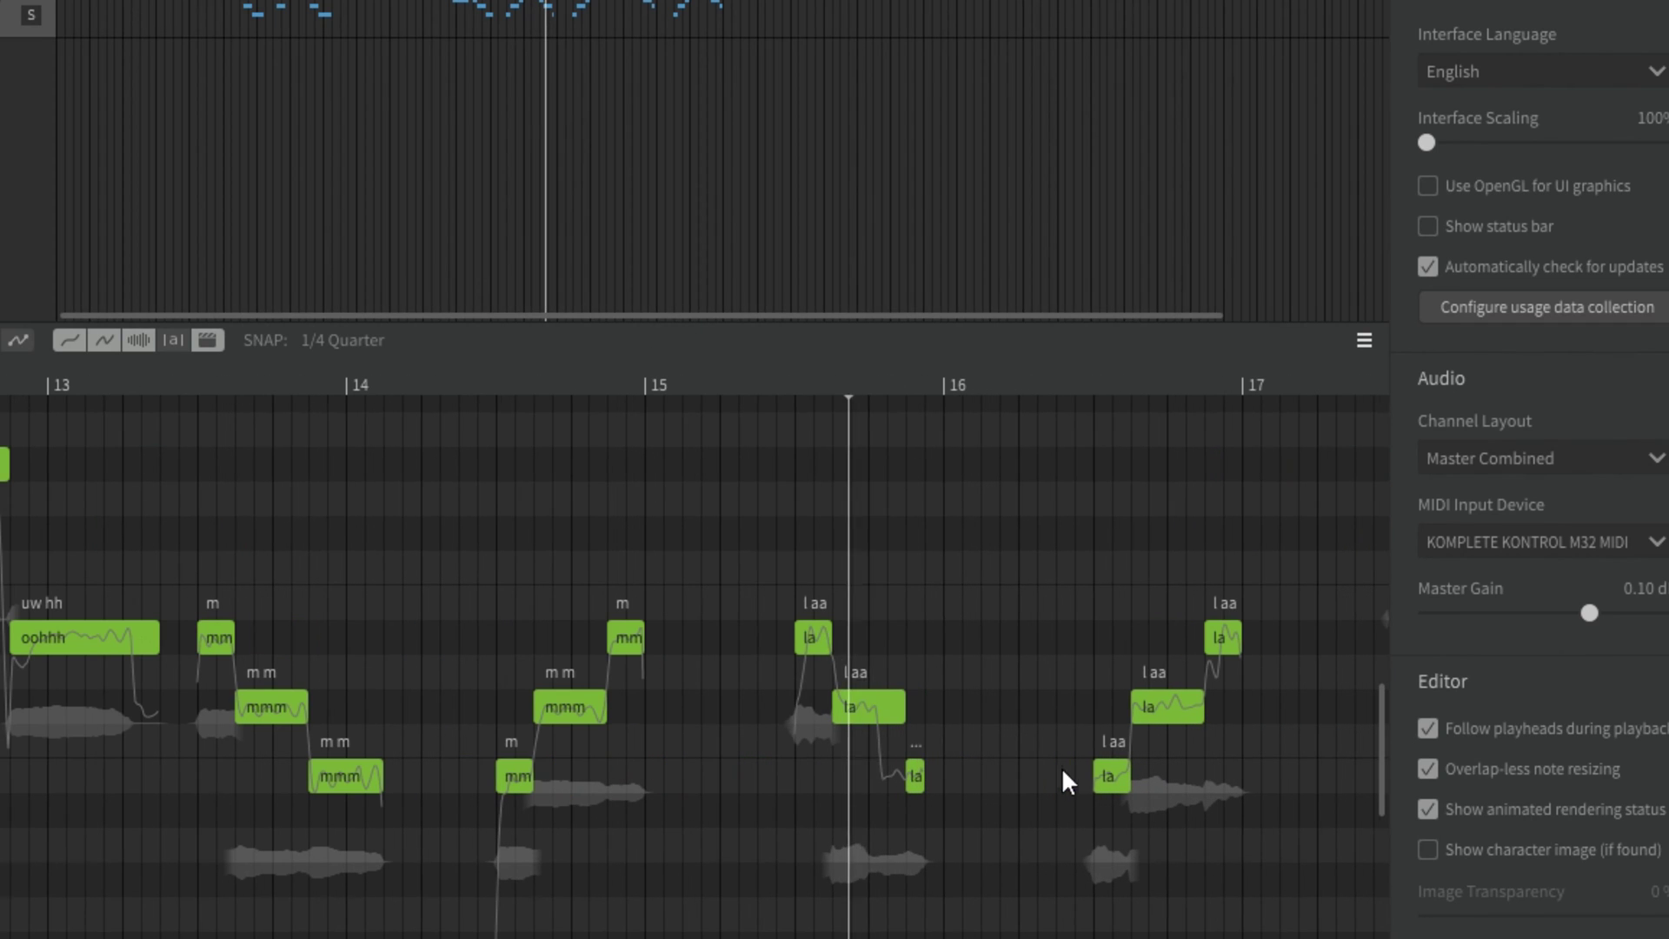
{"action": "key", "text": "space"}
Step: Change the two la notes after bar 15 to hum 'm'
{"action": "double_click", "coordinate": [816, 640]}
{"action": "type", "text": "m"}
{"action": "key", "text": "Return"}
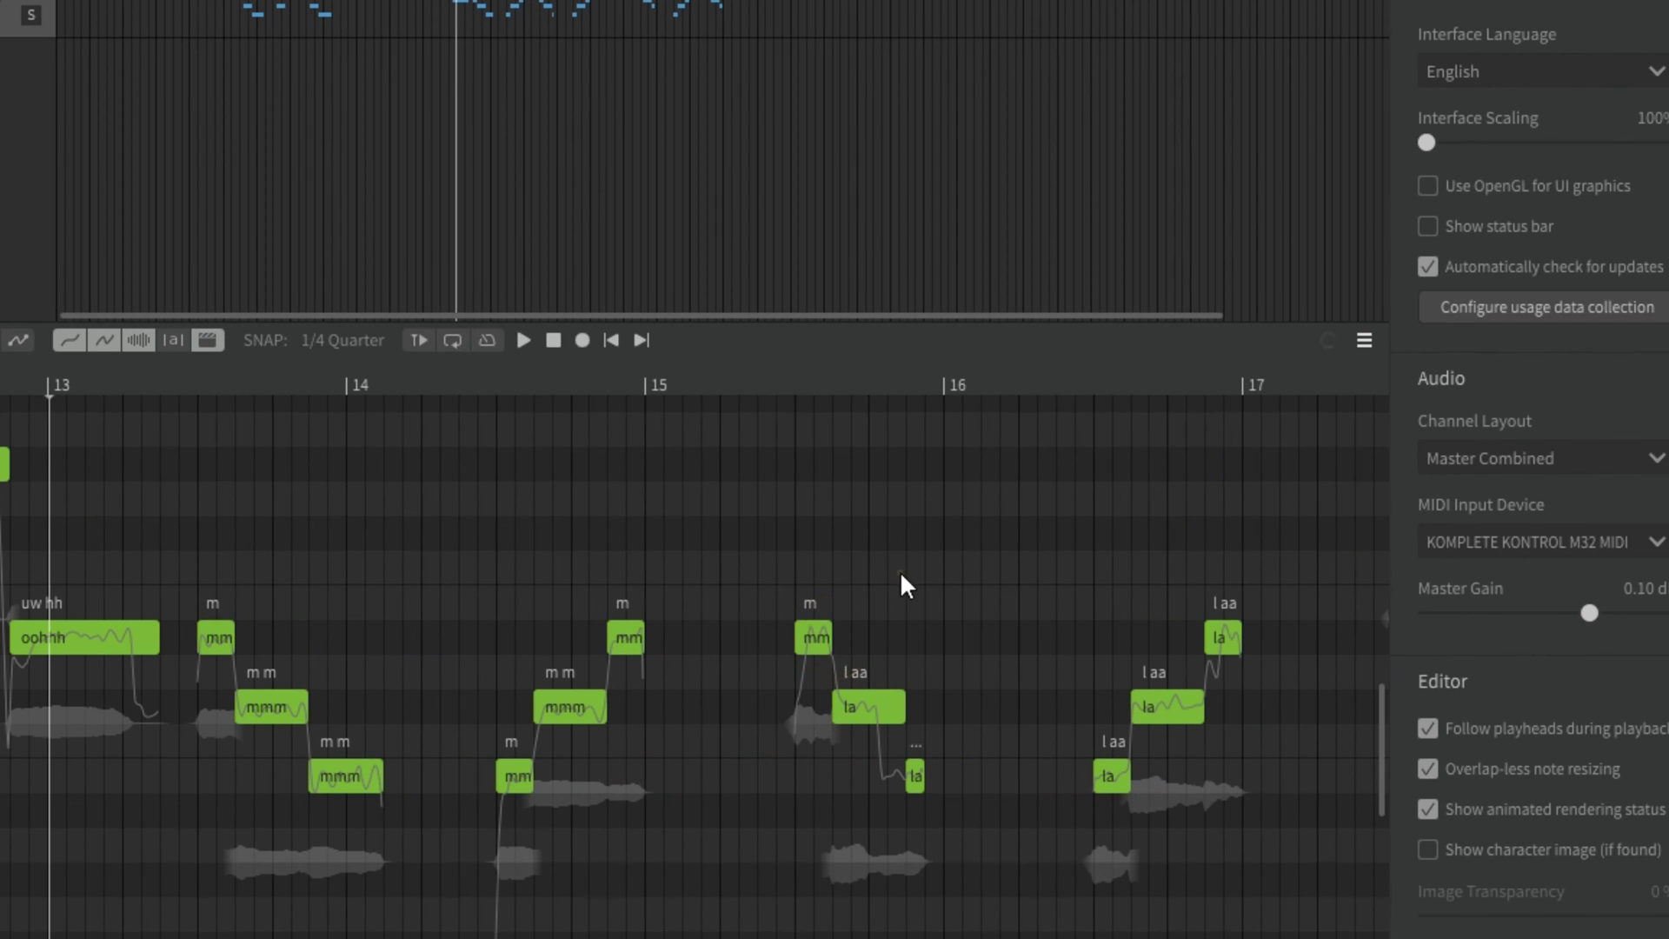
{"action": "double_click", "coordinate": [867, 711]}
{"action": "type", "text": "mmm"}
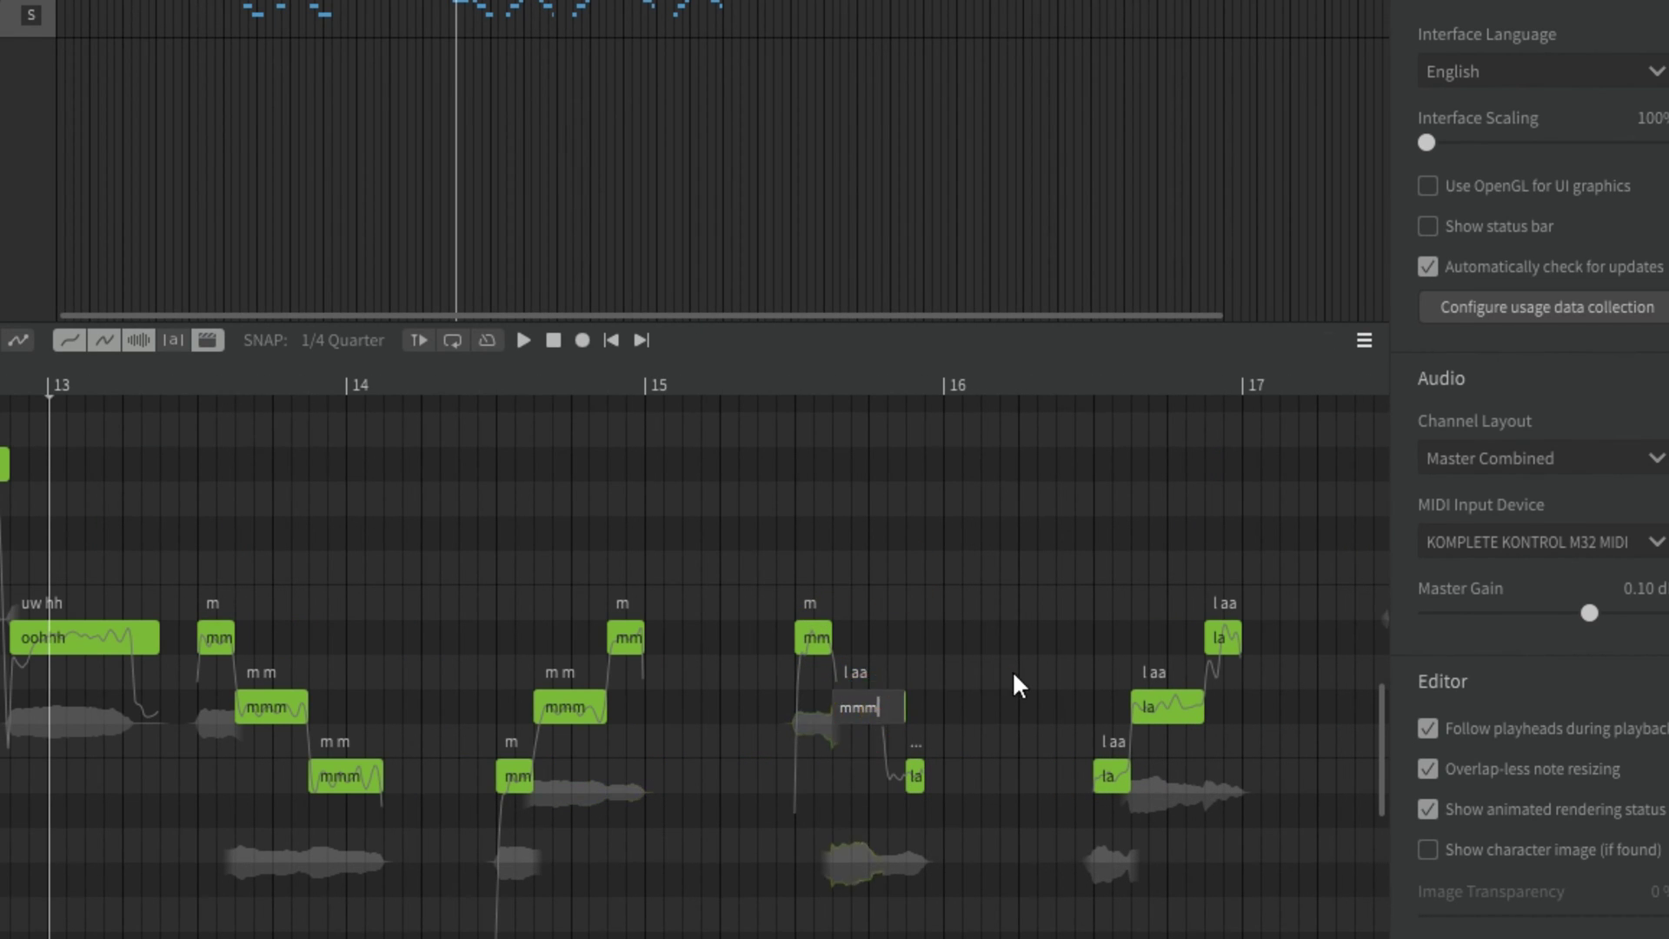
Step: Lengthen the short note just before bar 16 past the bar line and play it
{"action": "left_click", "coordinate": [915, 776]}
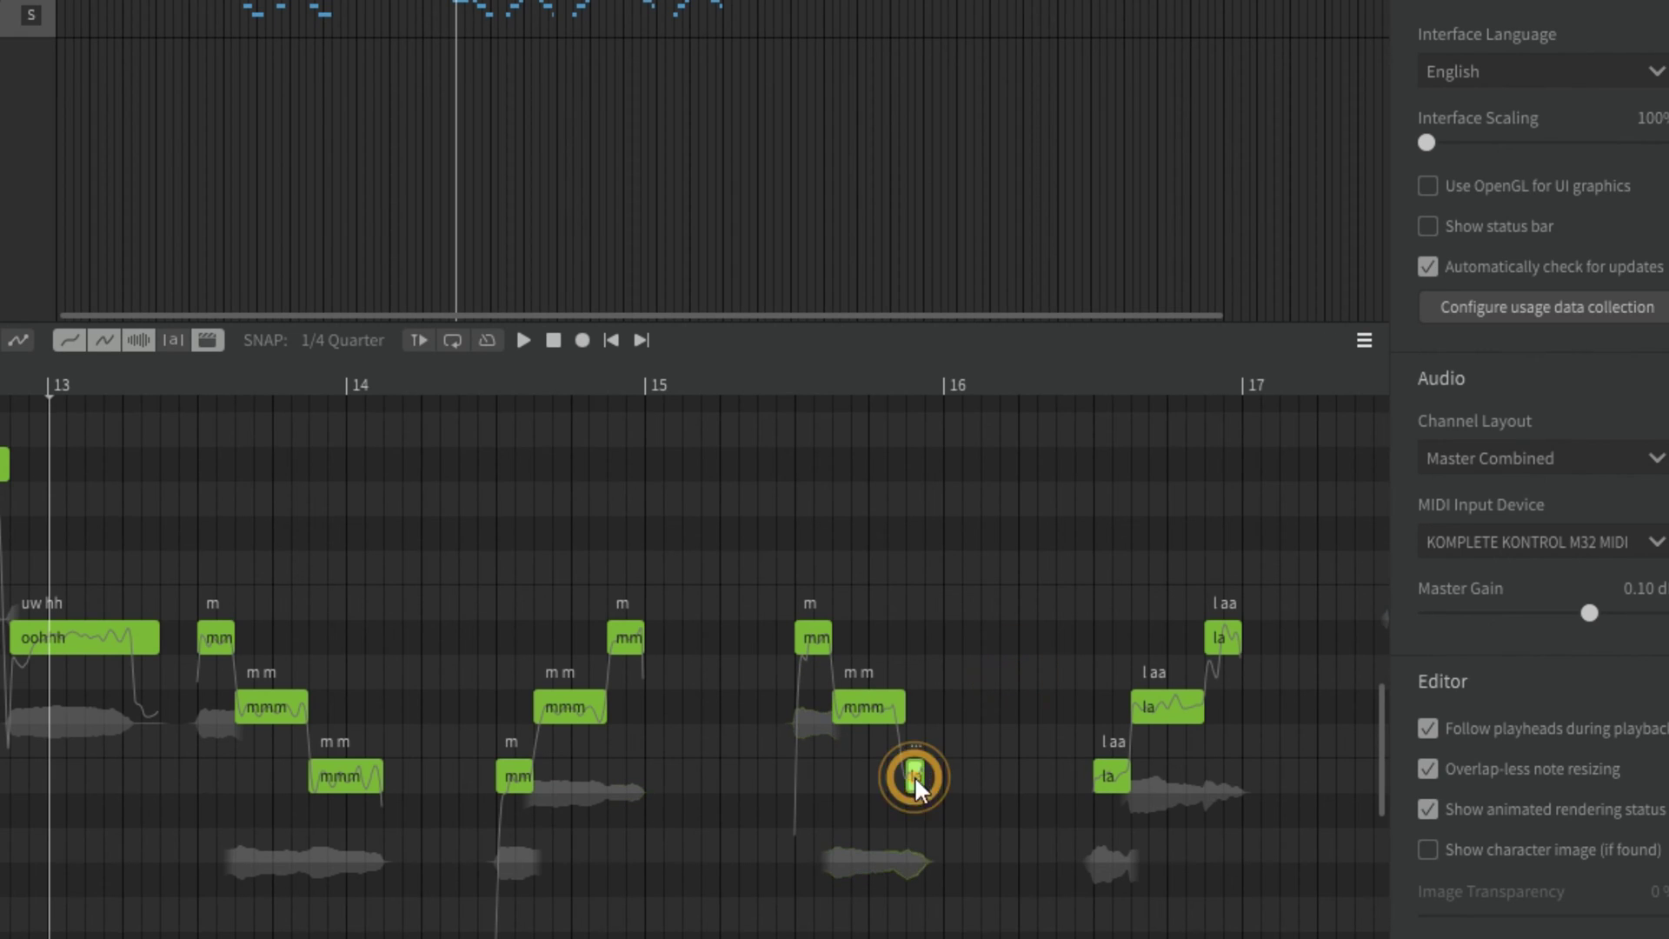
{"action": "left_click_drag", "start_coordinate": [924, 776], "coordinate": [956, 796]}
{"action": "key", "text": "space"}
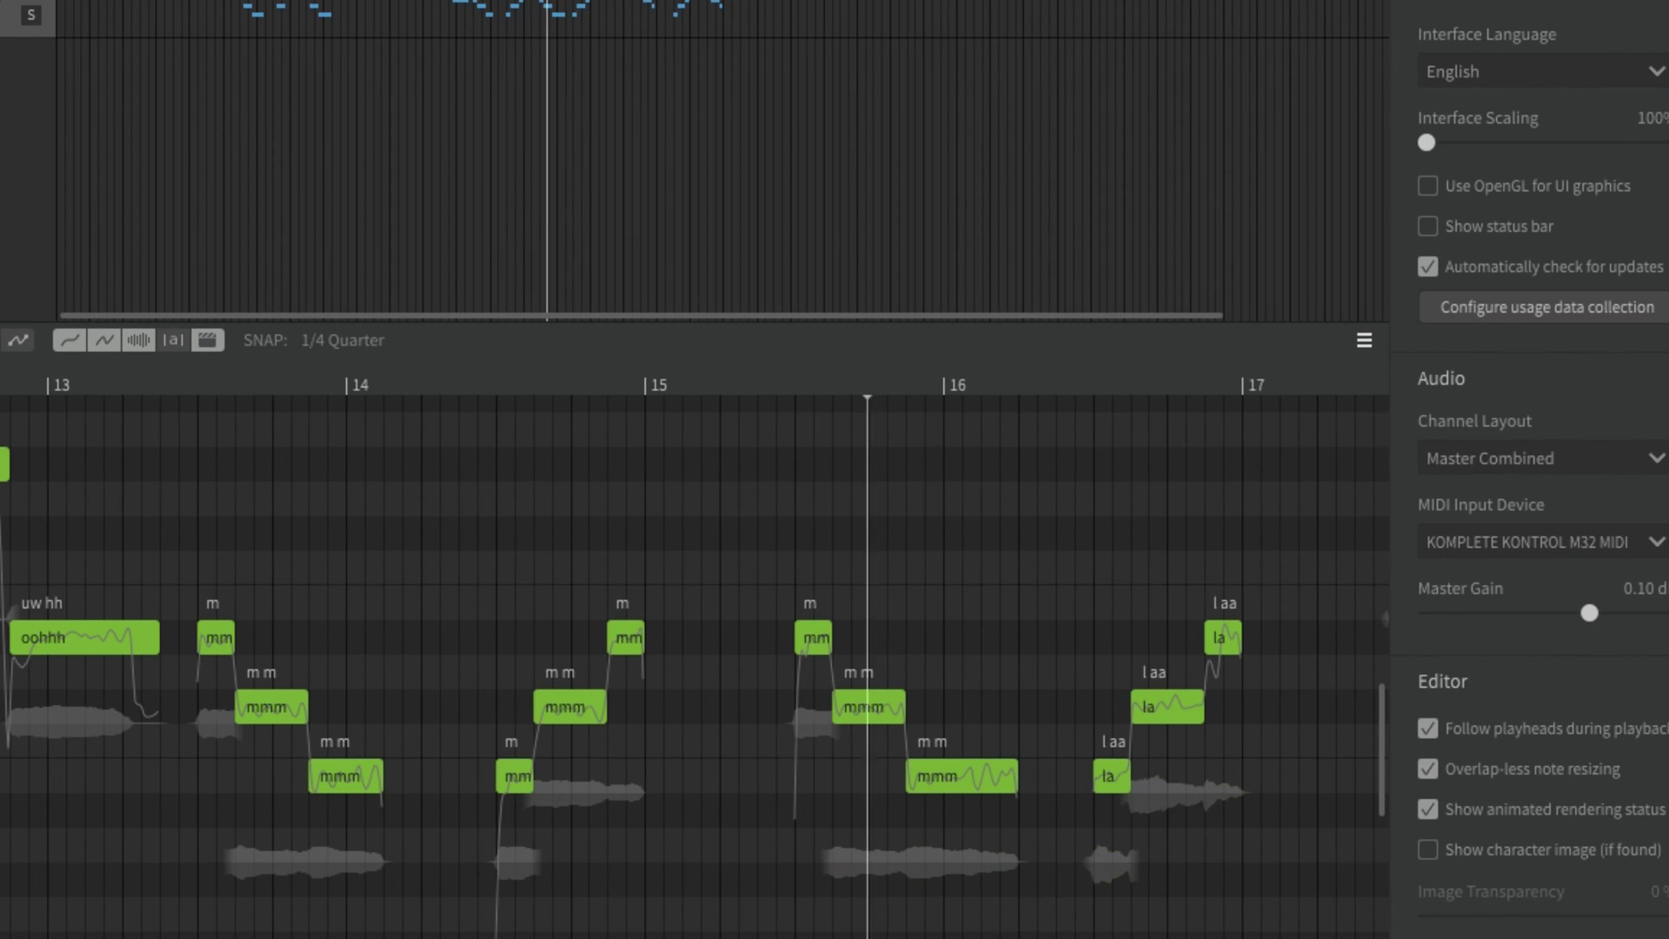
{"action": "scroll", "coordinate": [781, 683], "scroll_direction": "down", "scroll_amount": 3}
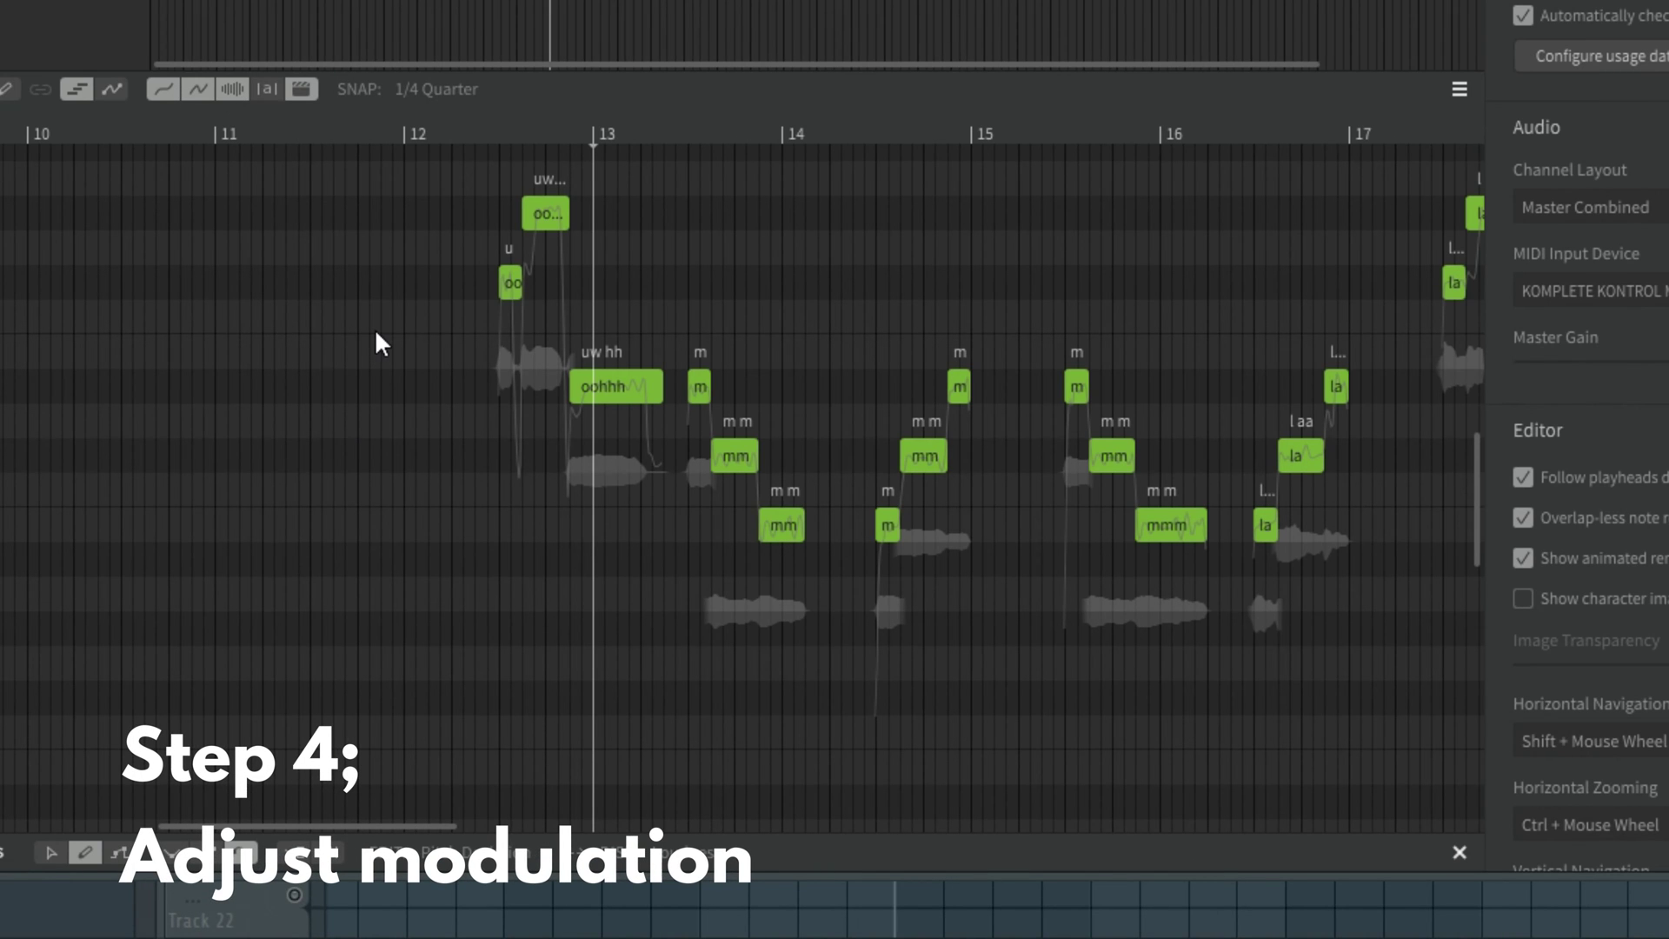
Step: Set playback to start before the oohhh notes and select the long 'oohhh' note
{"action": "scroll", "coordinate": [363, 409], "scroll_direction": "up", "scroll_amount": 3}
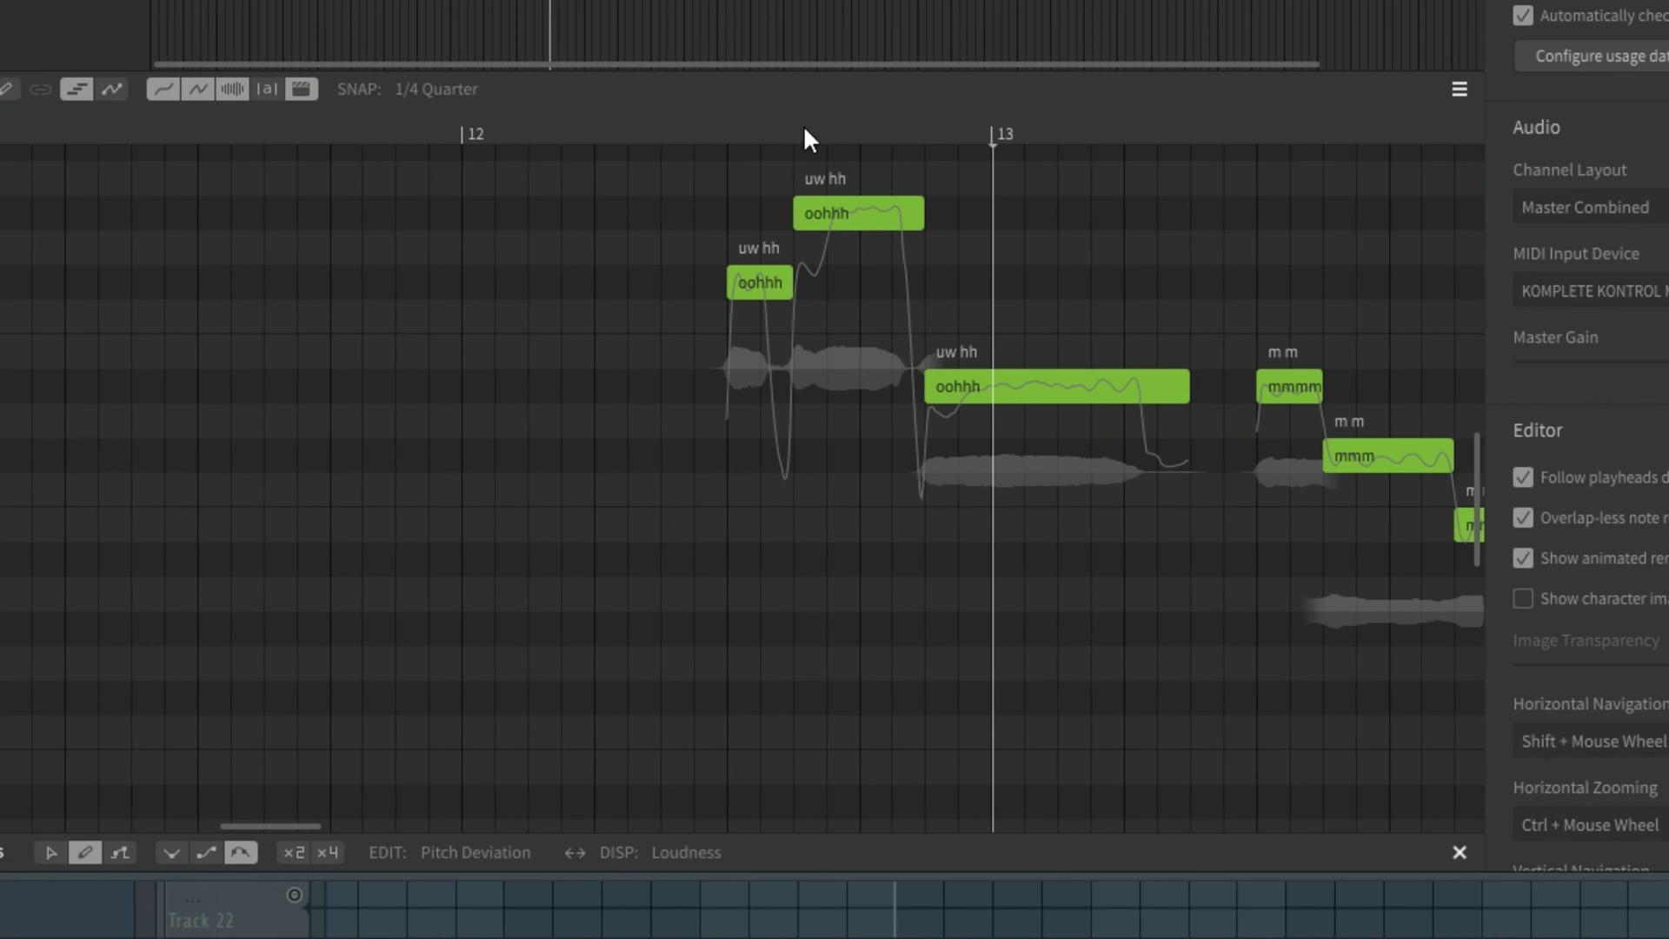
{"action": "left_click", "coordinate": [725, 133]}
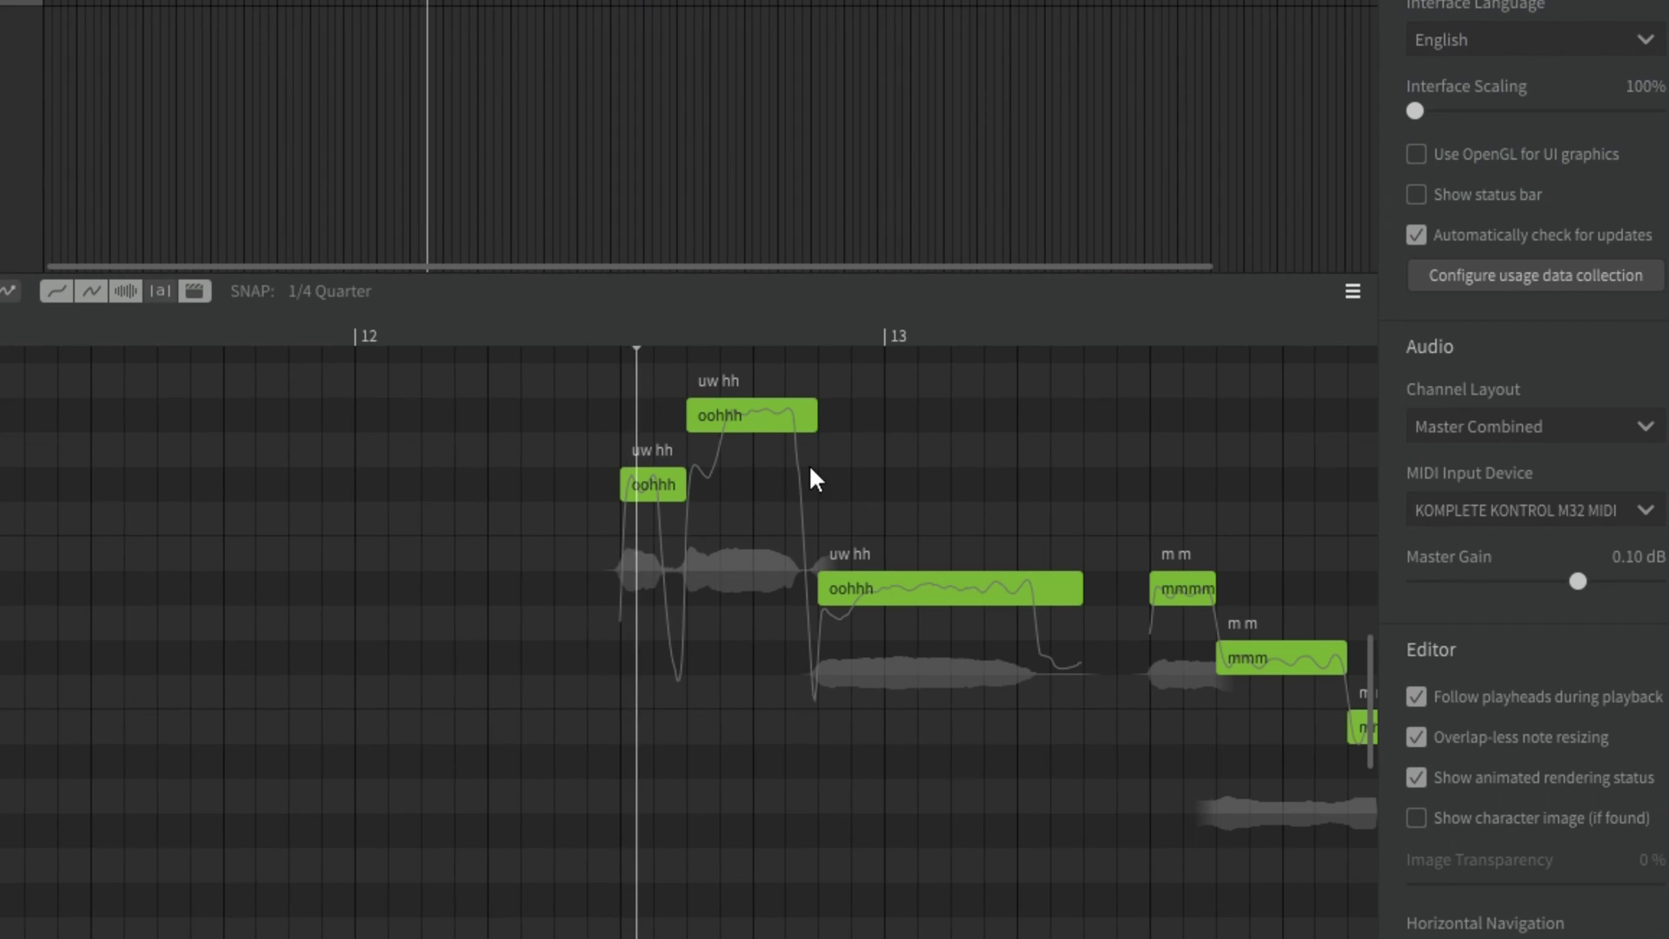
{"action": "key", "text": "space"}
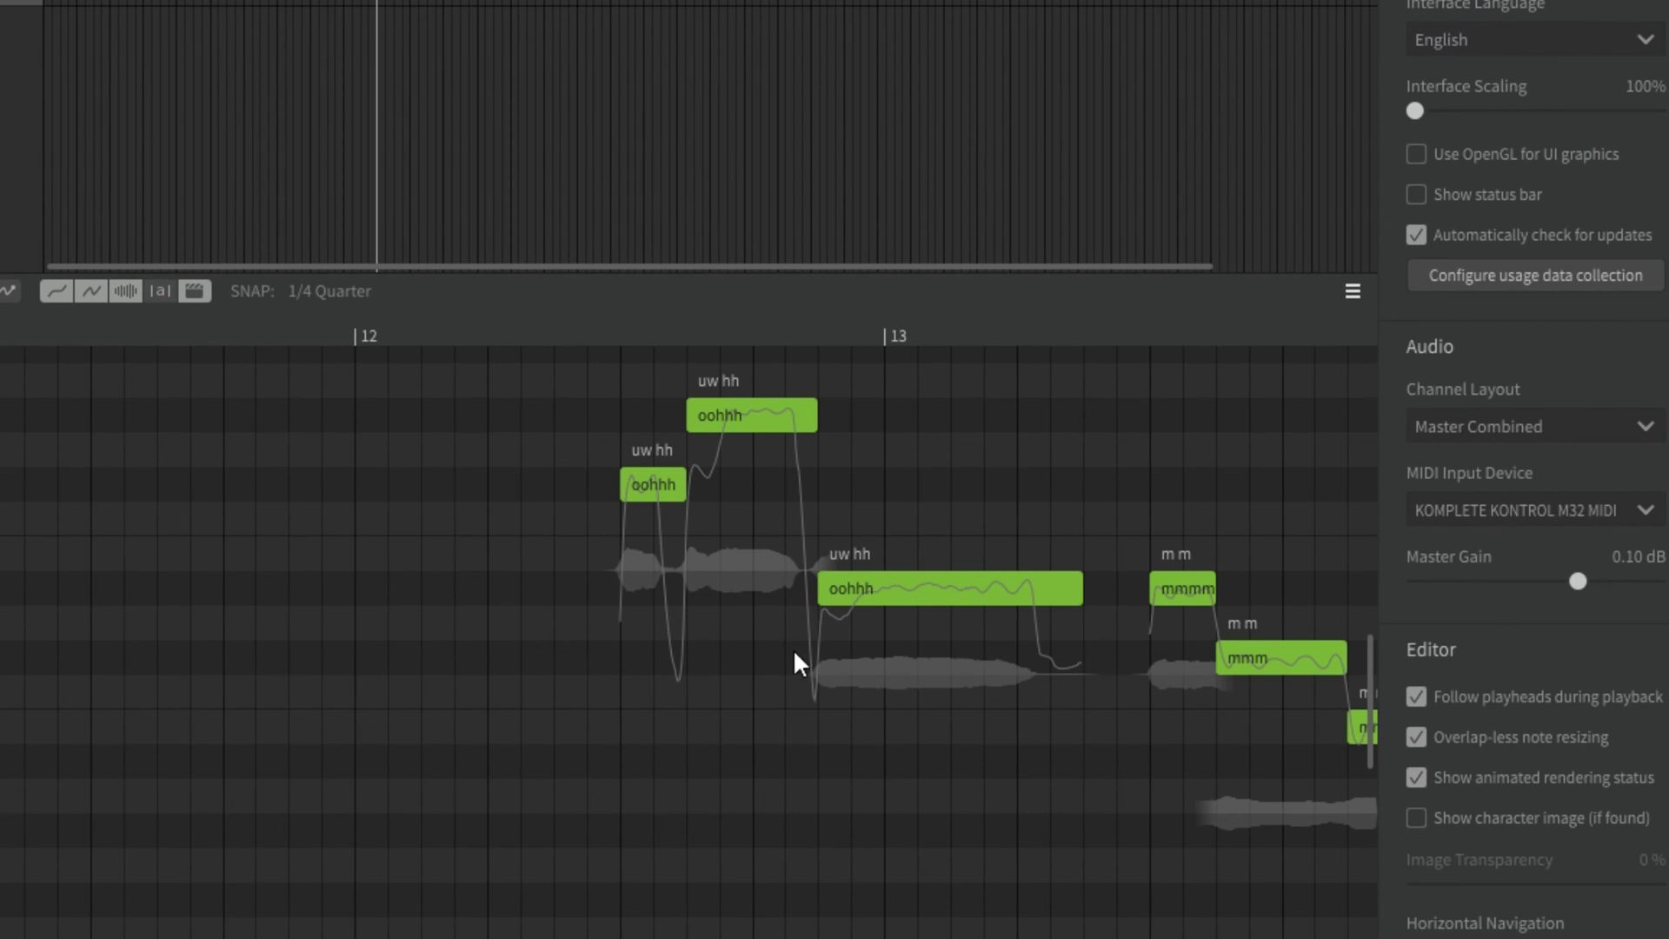
{"action": "left_click", "coordinate": [836, 539]}
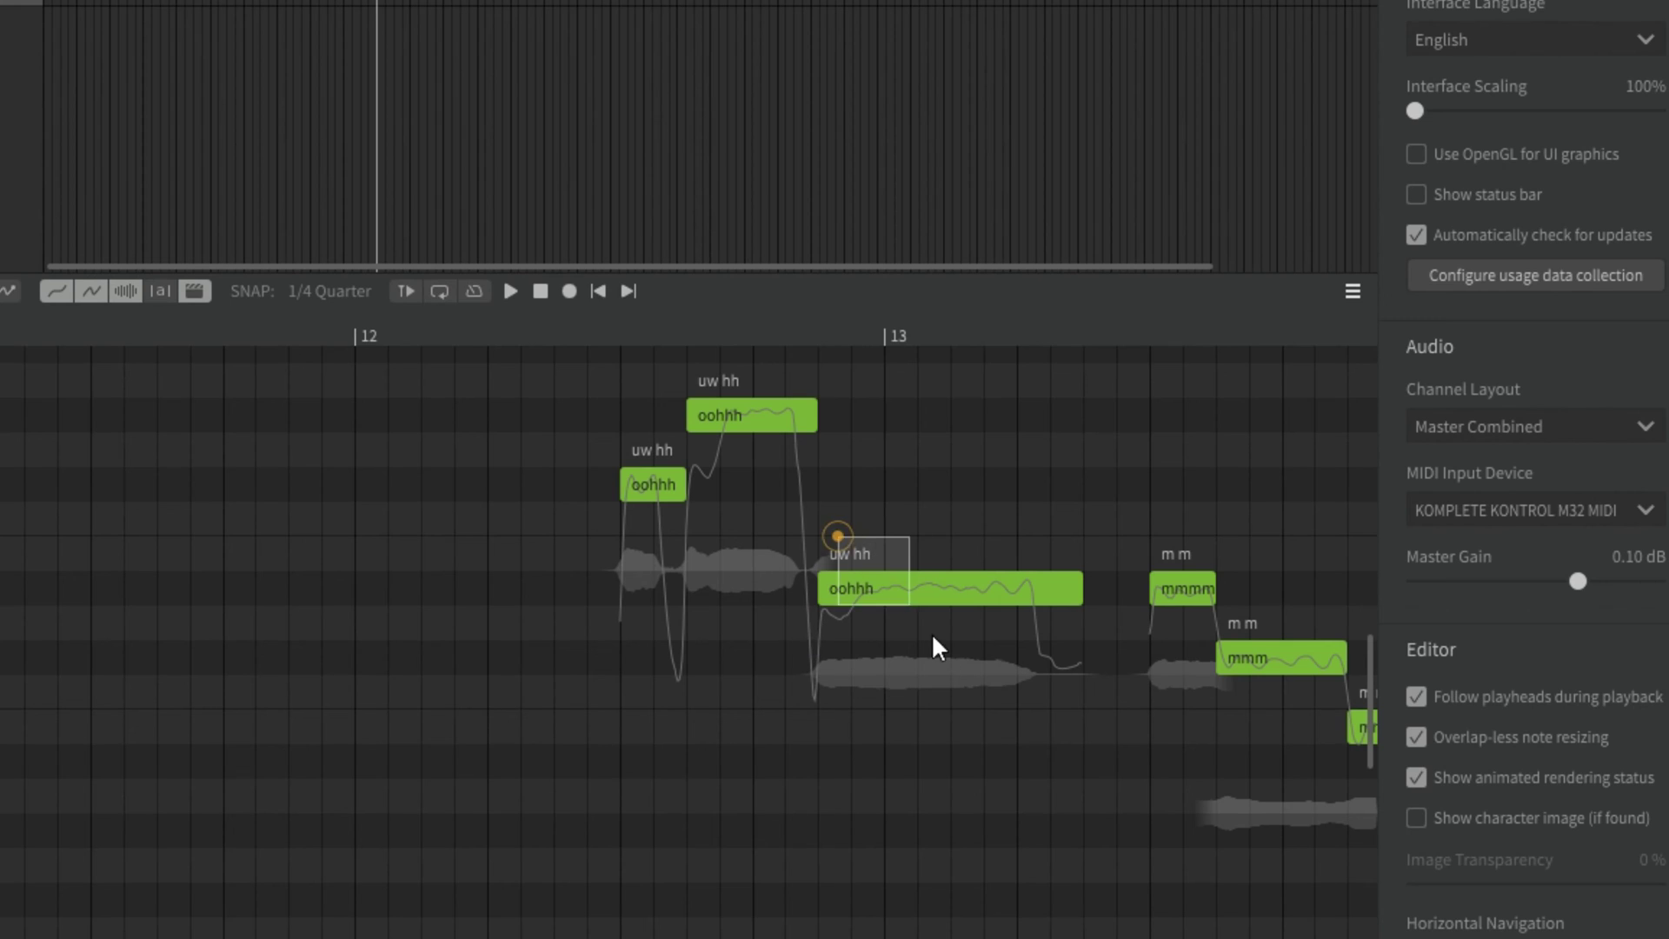
{"action": "left_click_drag", "start_coordinate": [850, 476], "coordinate": [961, 754]}
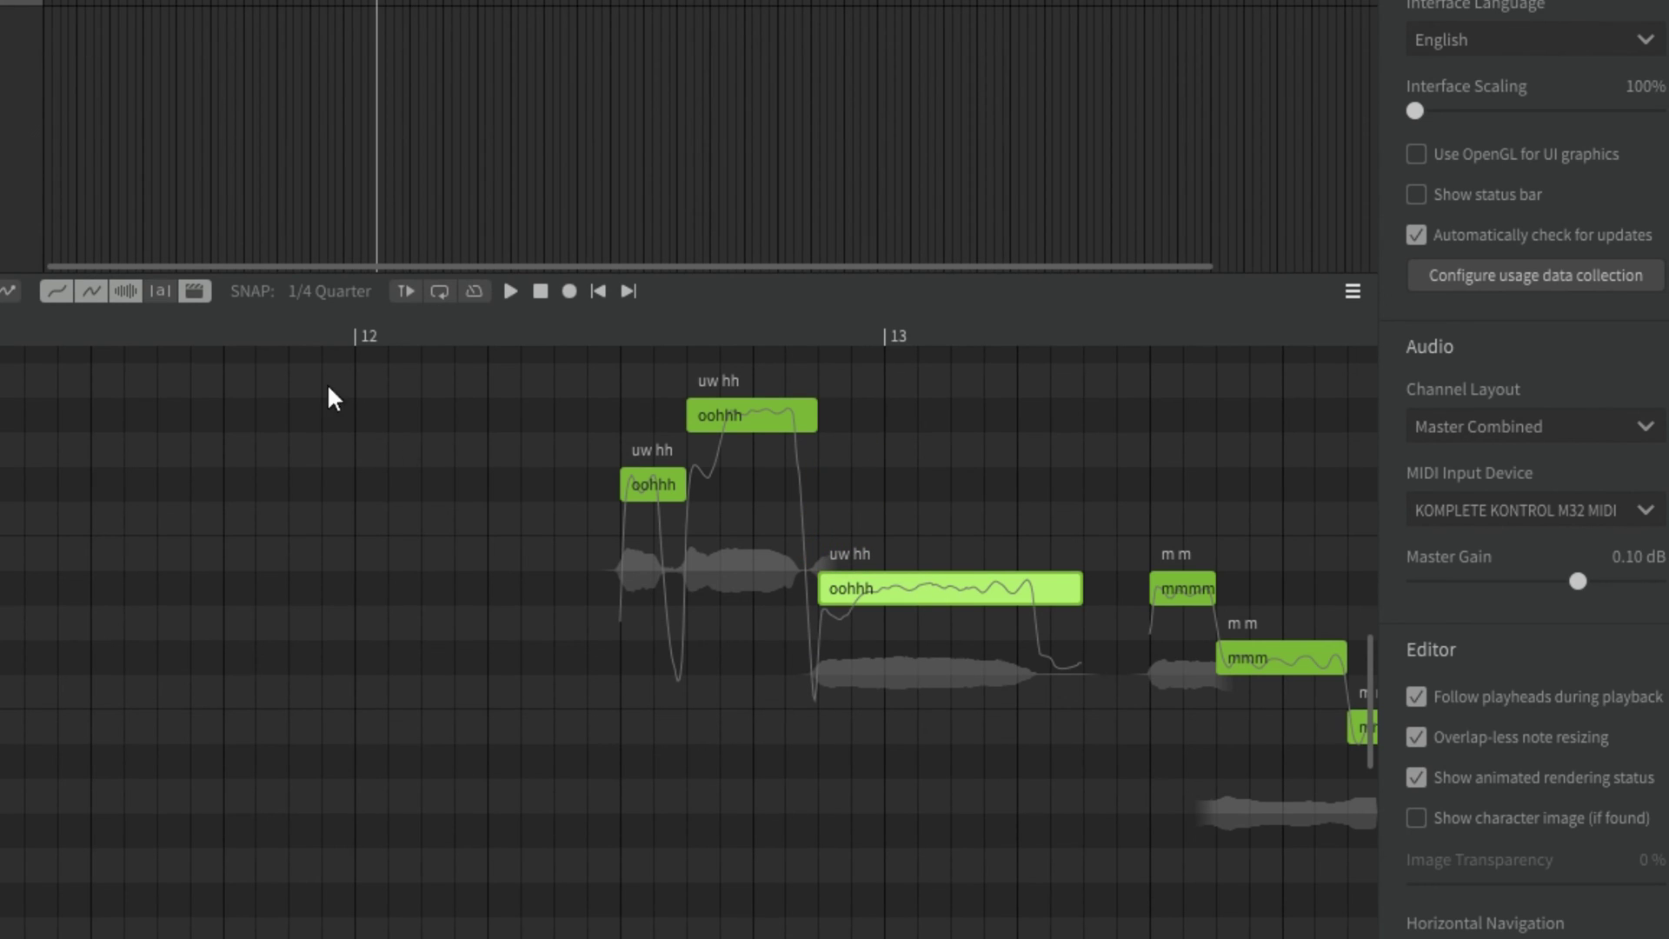
Step: Draw the pitch curve flat before the long 'oohhh' note using the Pencil in Pitch Deviation mode
{"action": "left_click", "coordinate": [243, 290]}
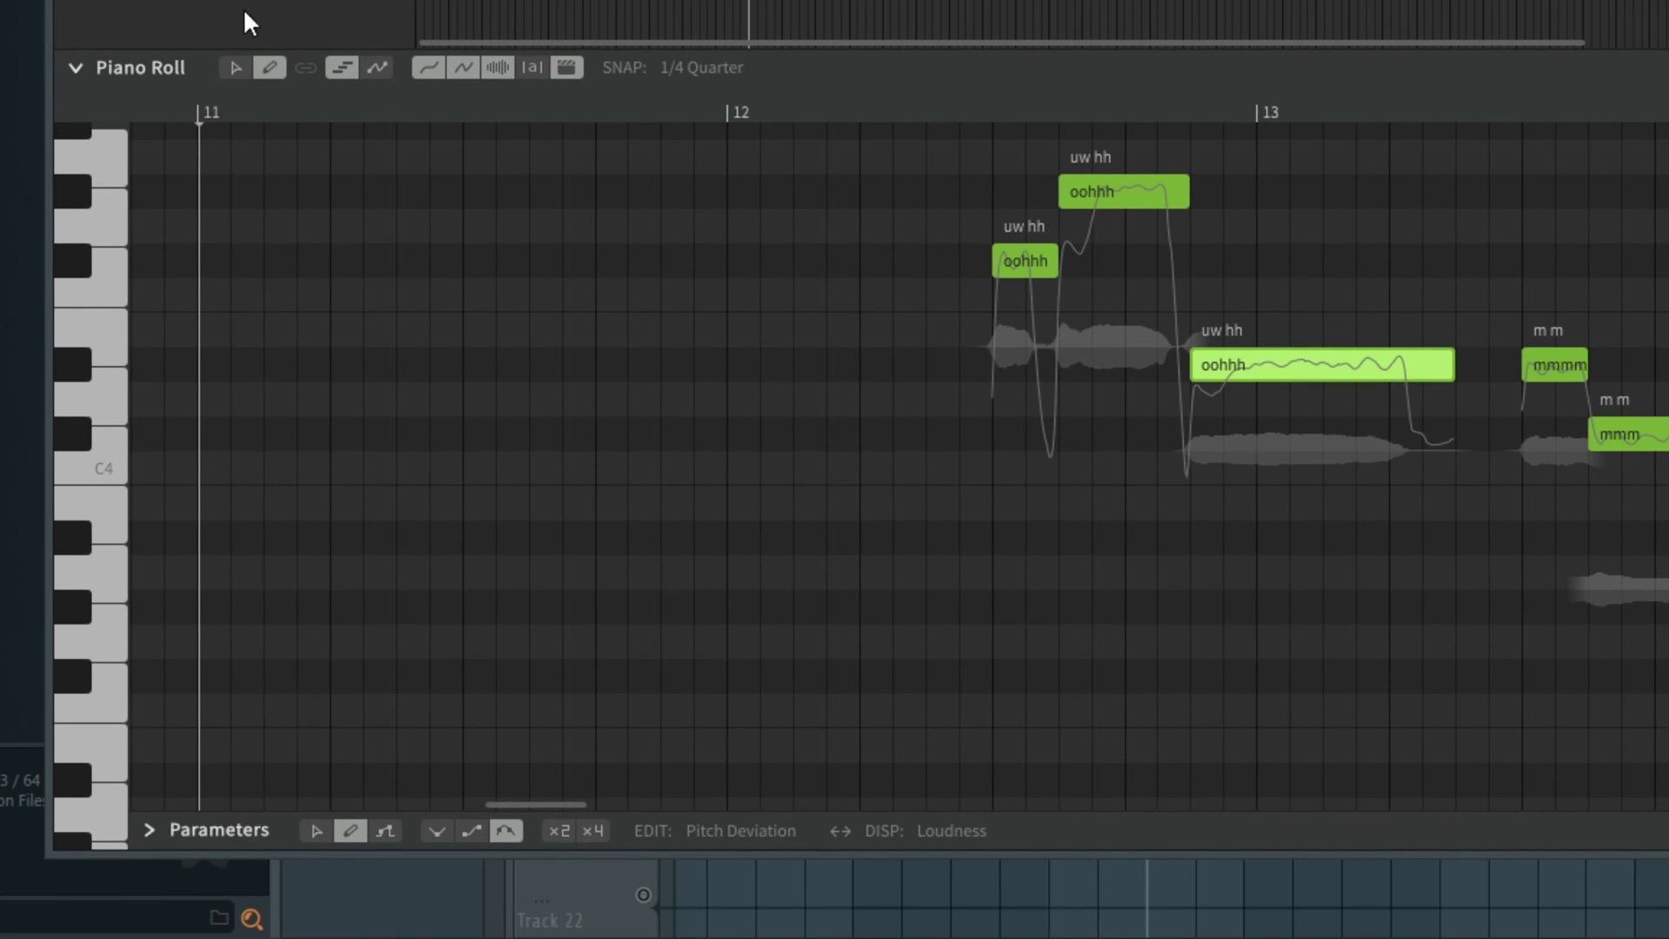
{"action": "scroll", "coordinate": [1213, 388], "scroll_direction": "up", "scroll_amount": 4}
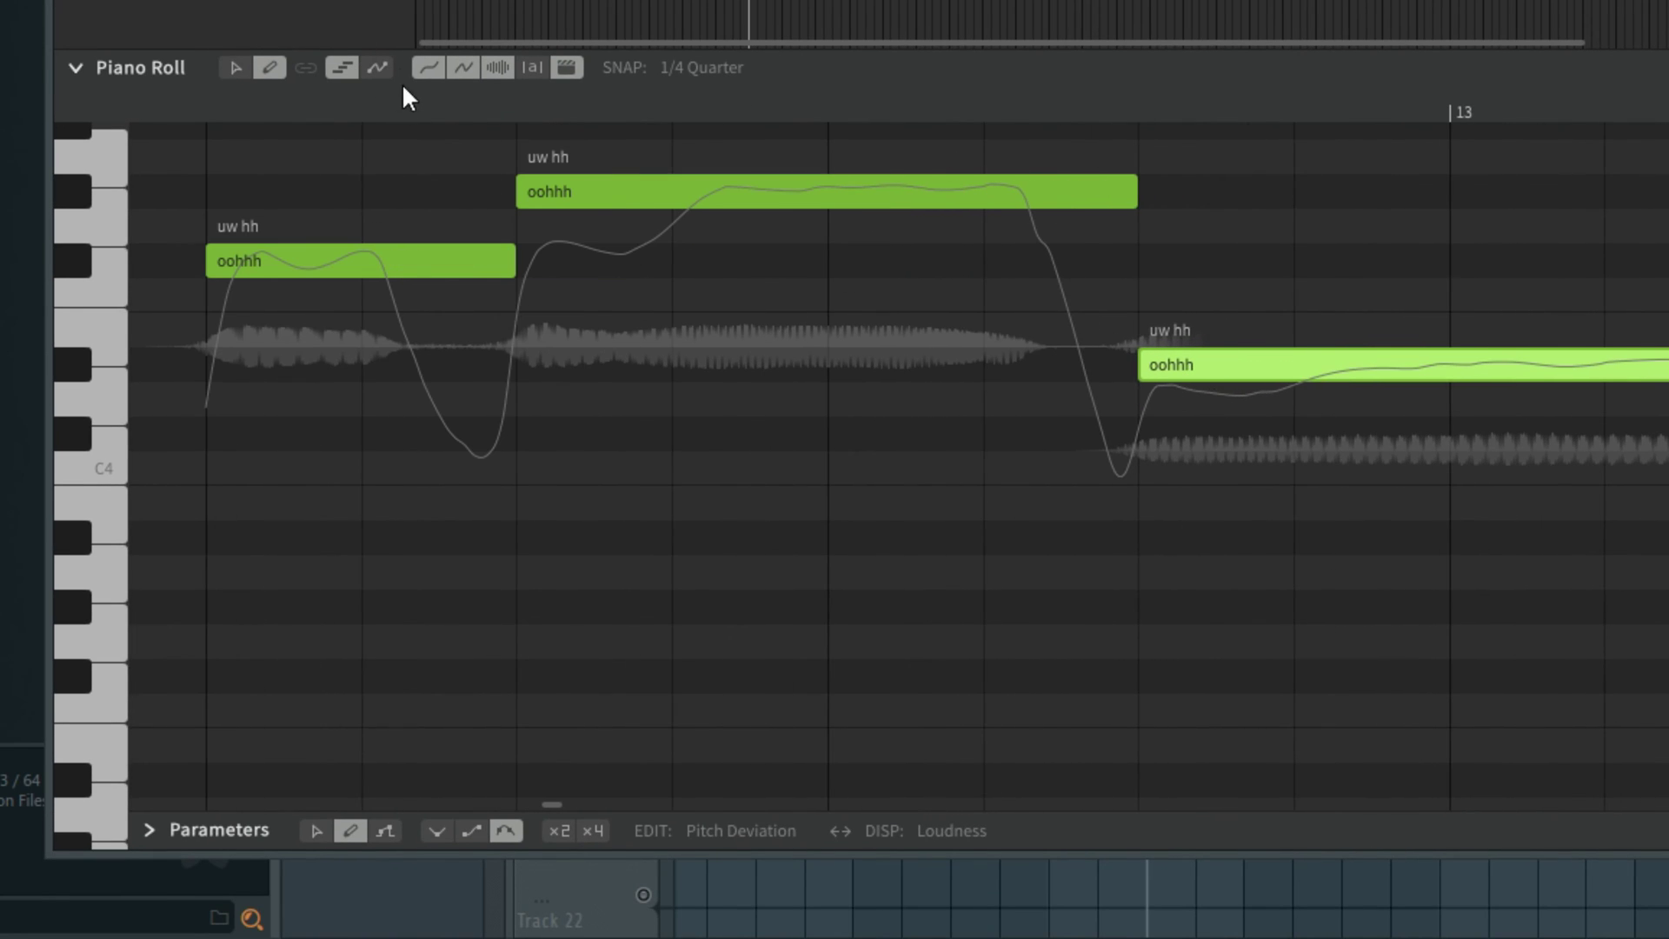
{"action": "left_click", "coordinate": [380, 67]}
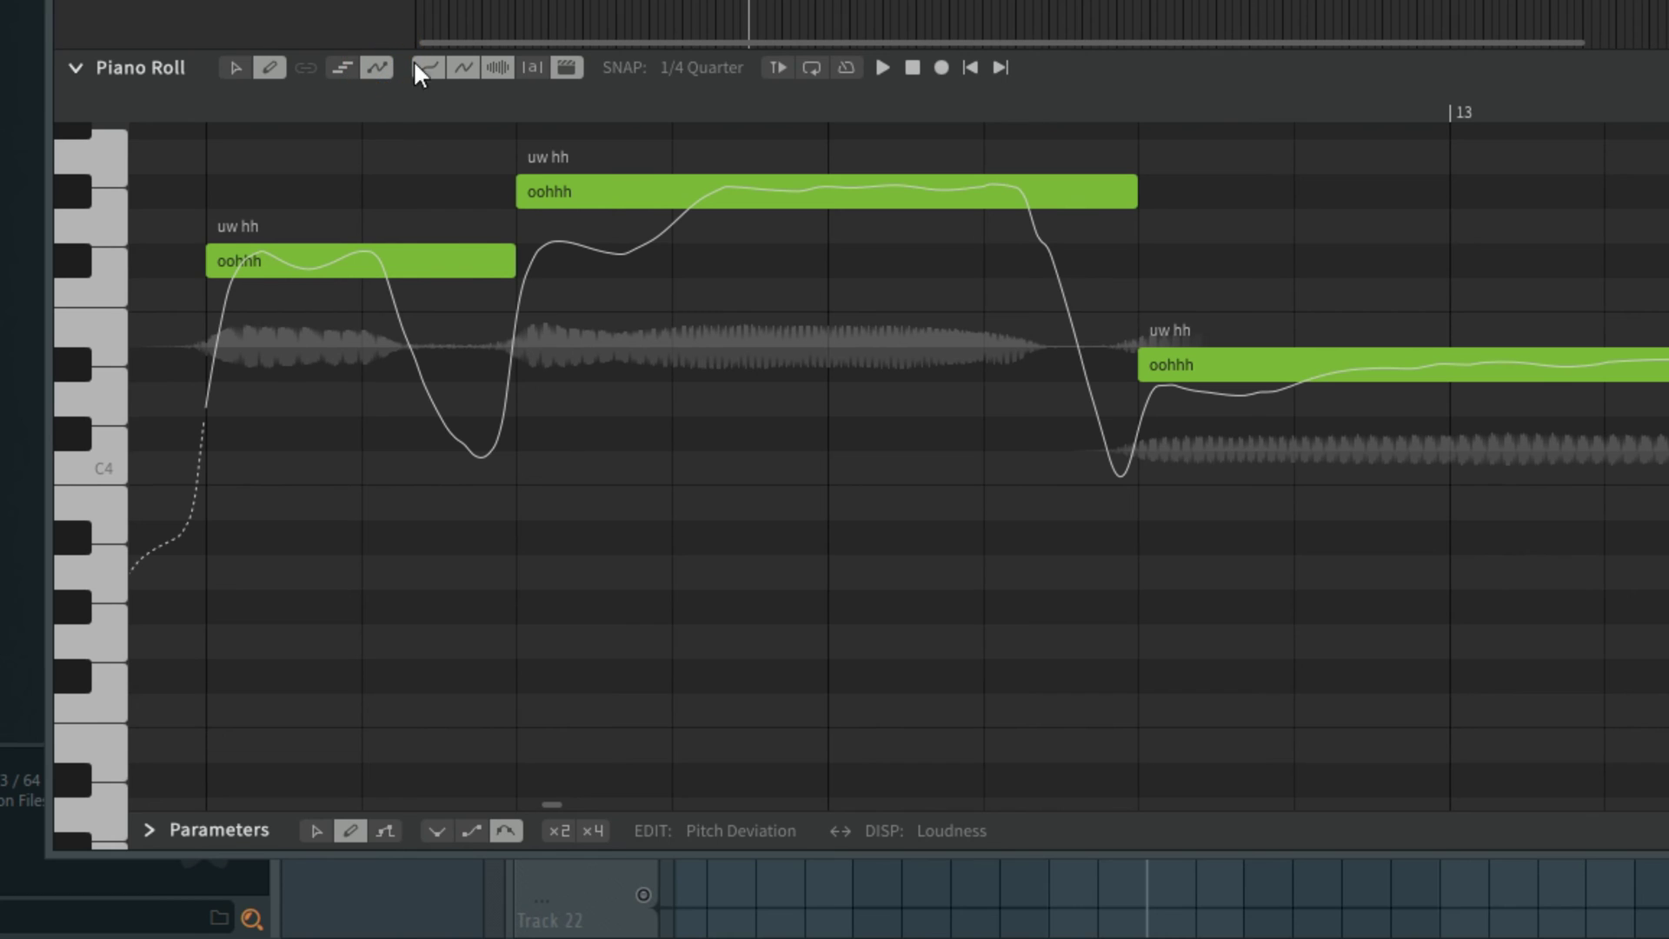
{"action": "left_click_drag", "start_coordinate": [1087, 388], "coordinate": [1150, 390]}
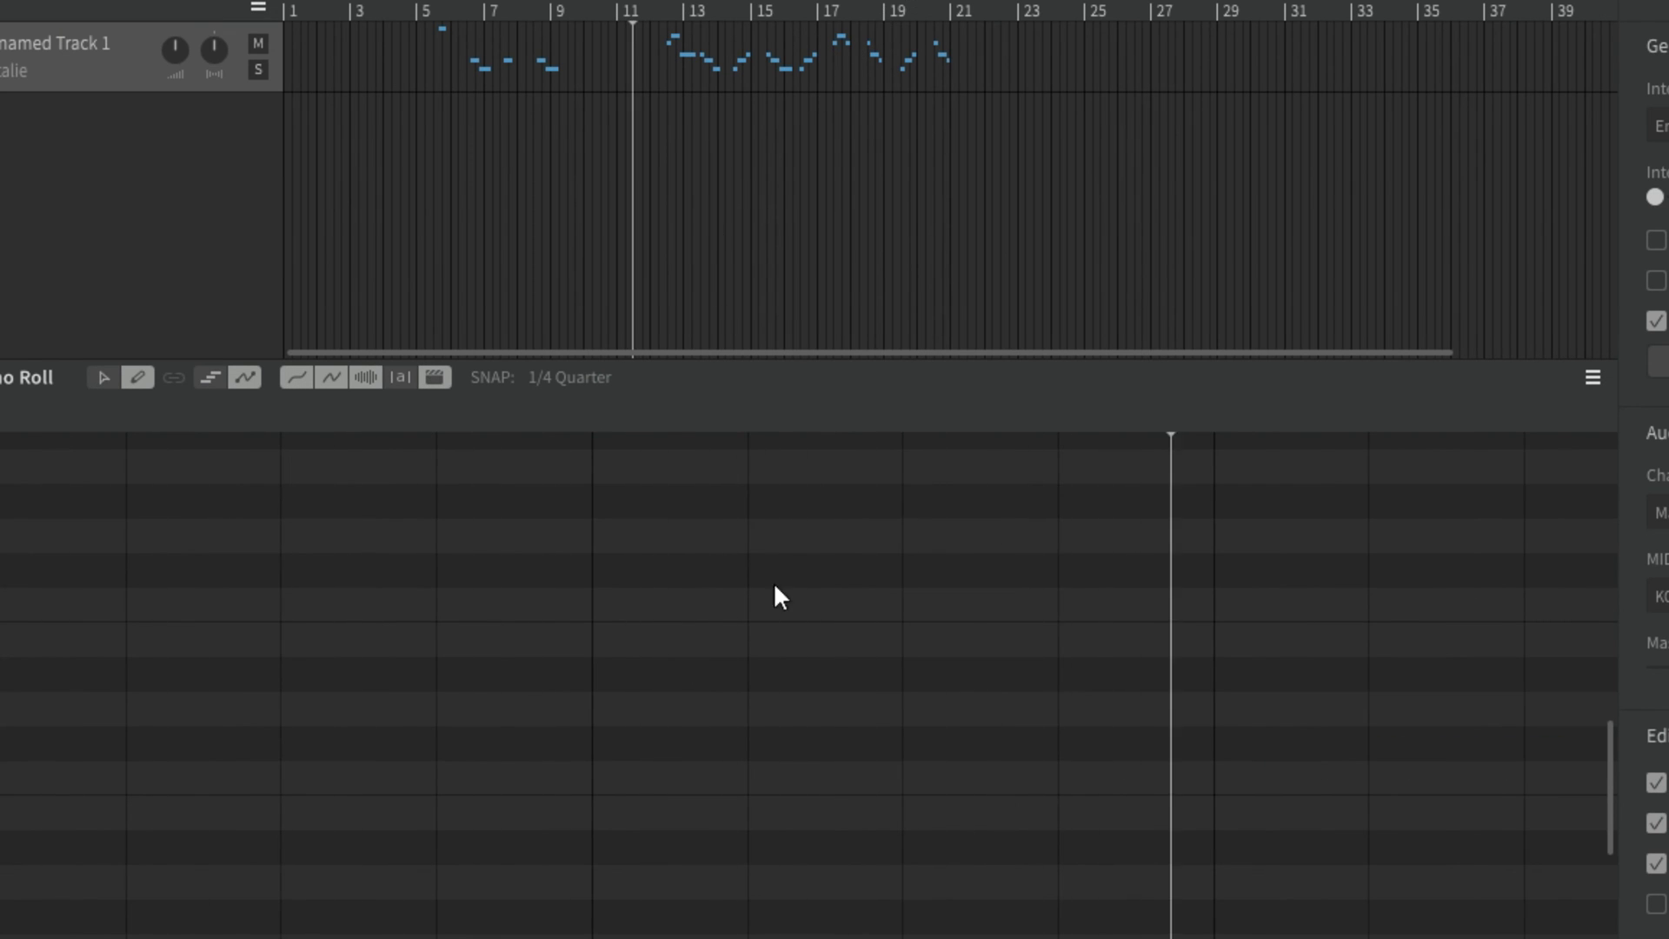
{"action": "scroll", "coordinate": [774, 581], "scroll_direction": "up", "scroll_amount": 5}
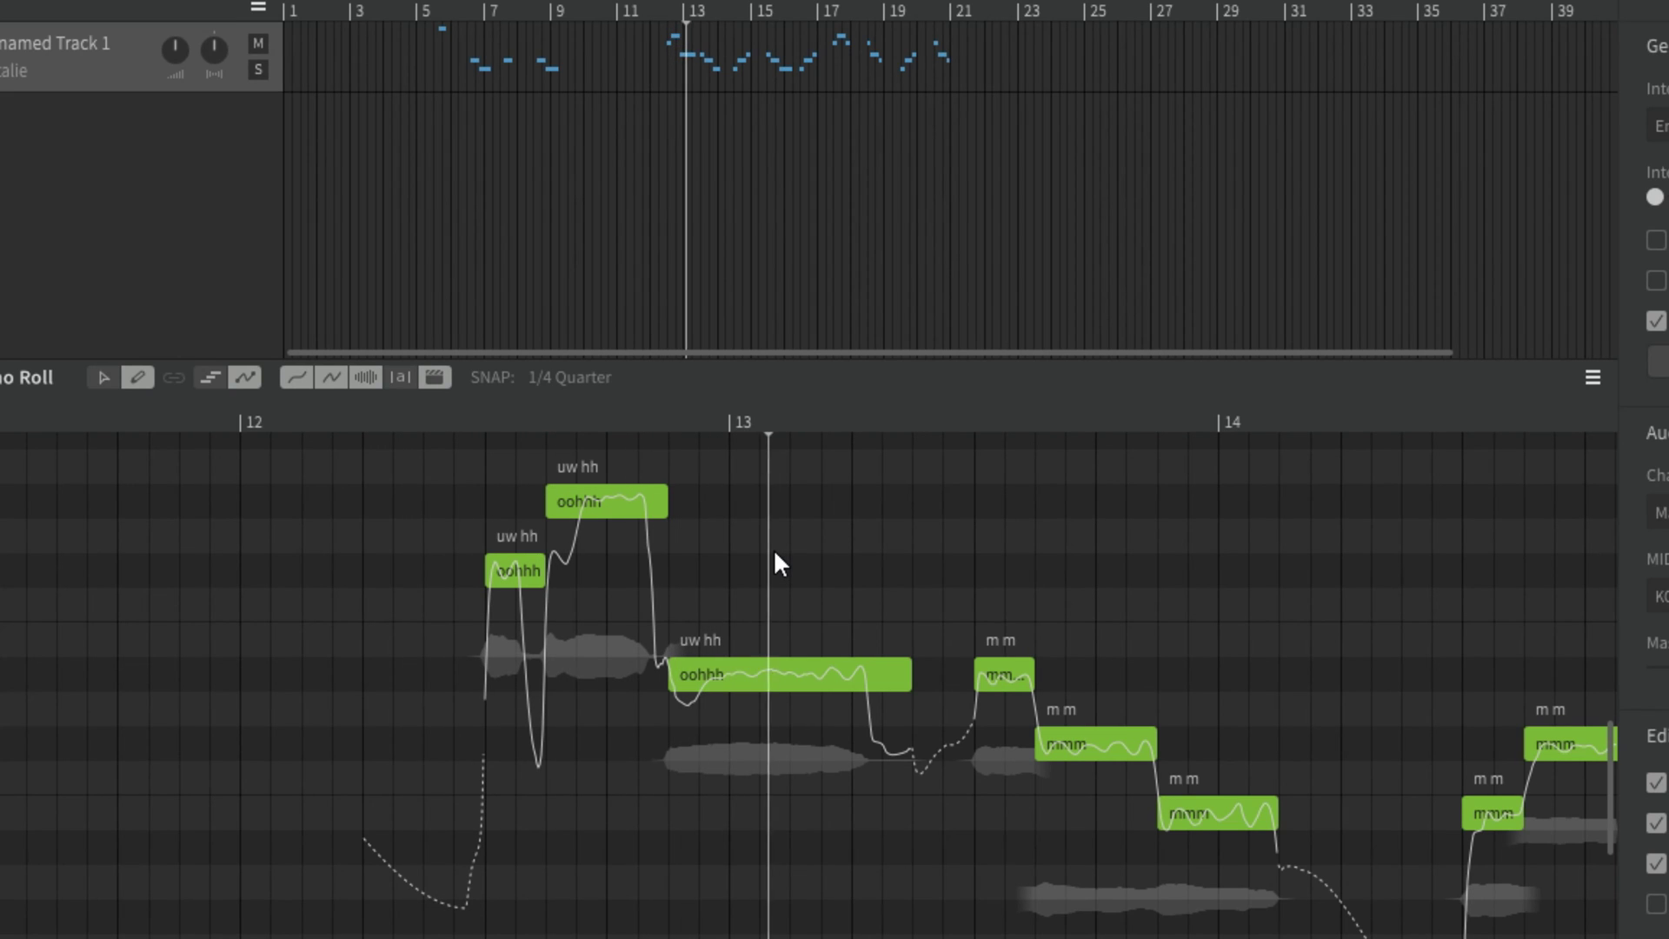
{"action": "key", "text": "space"}
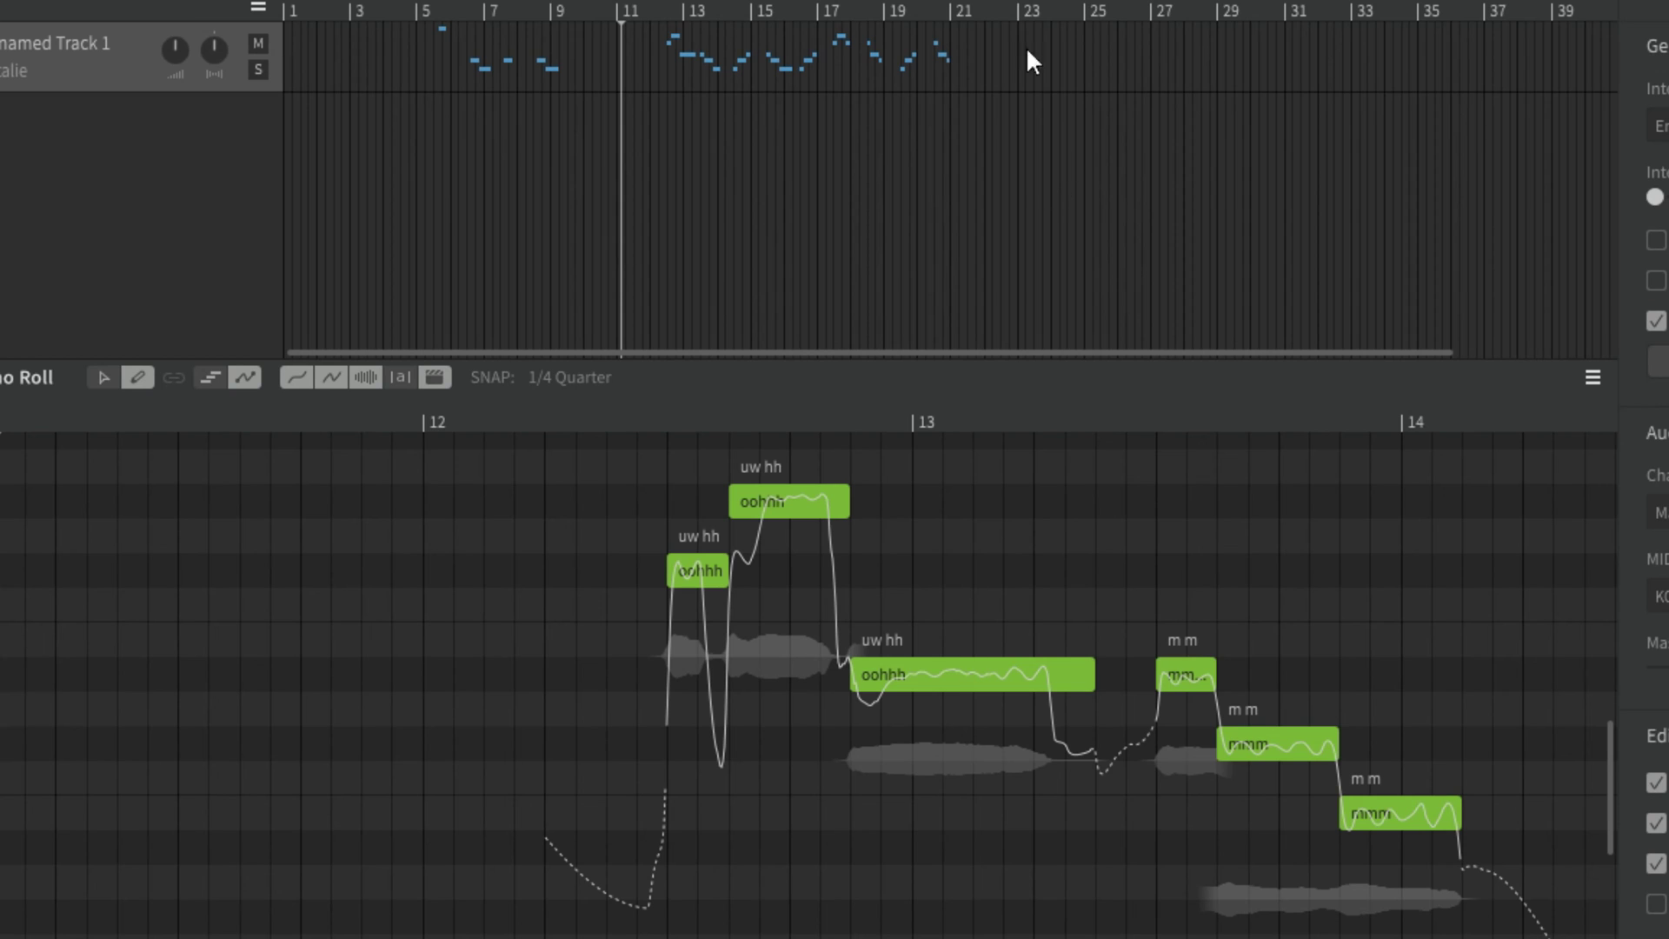
{"action": "key", "text": "space"}
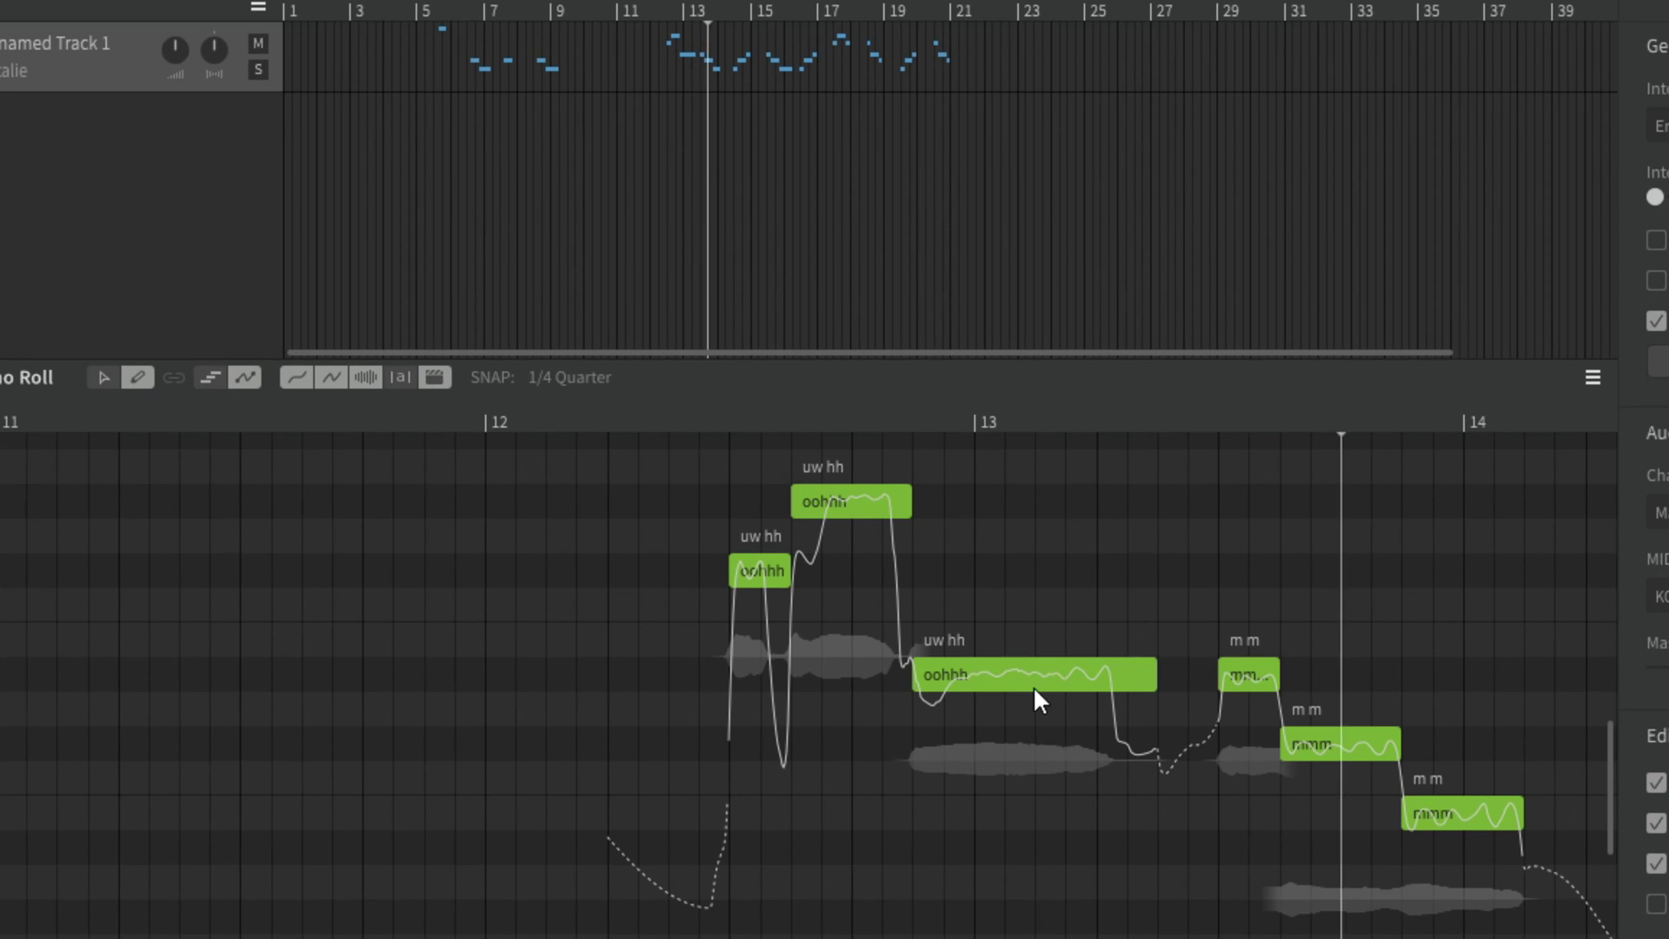
{"action": "scroll", "coordinate": [1037, 702], "scroll_direction": "down", "scroll_amount": 3}
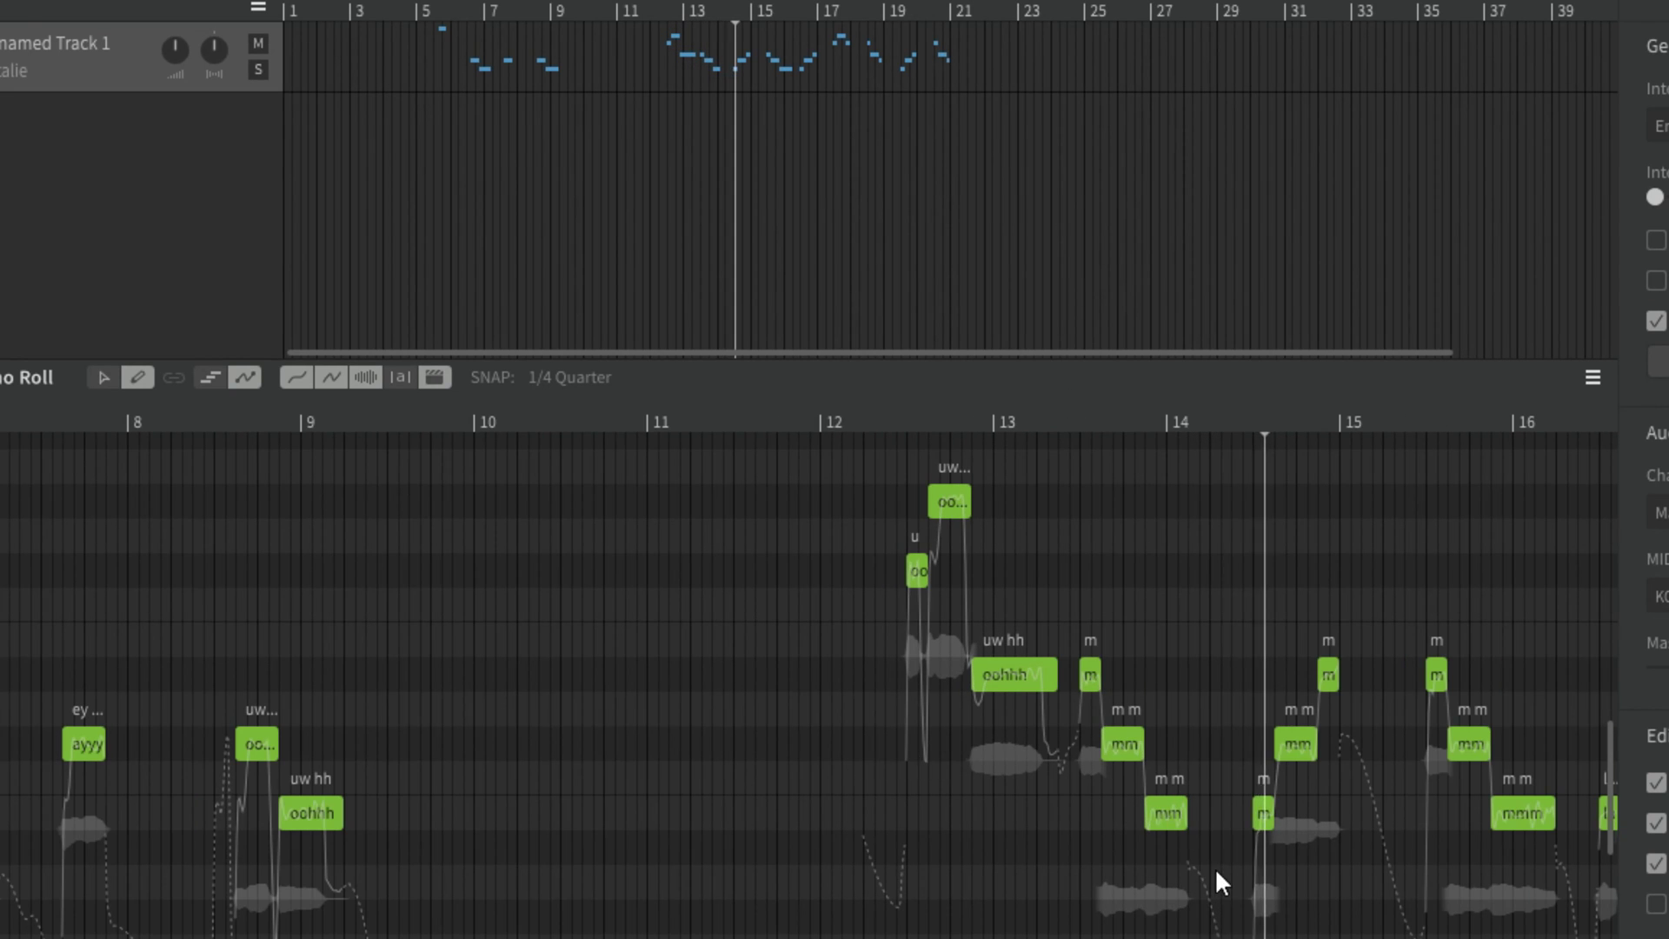
{"action": "scroll", "coordinate": [1217, 865], "scroll_direction": "up", "scroll_amount": 3}
{"action": "key", "text": "space"}
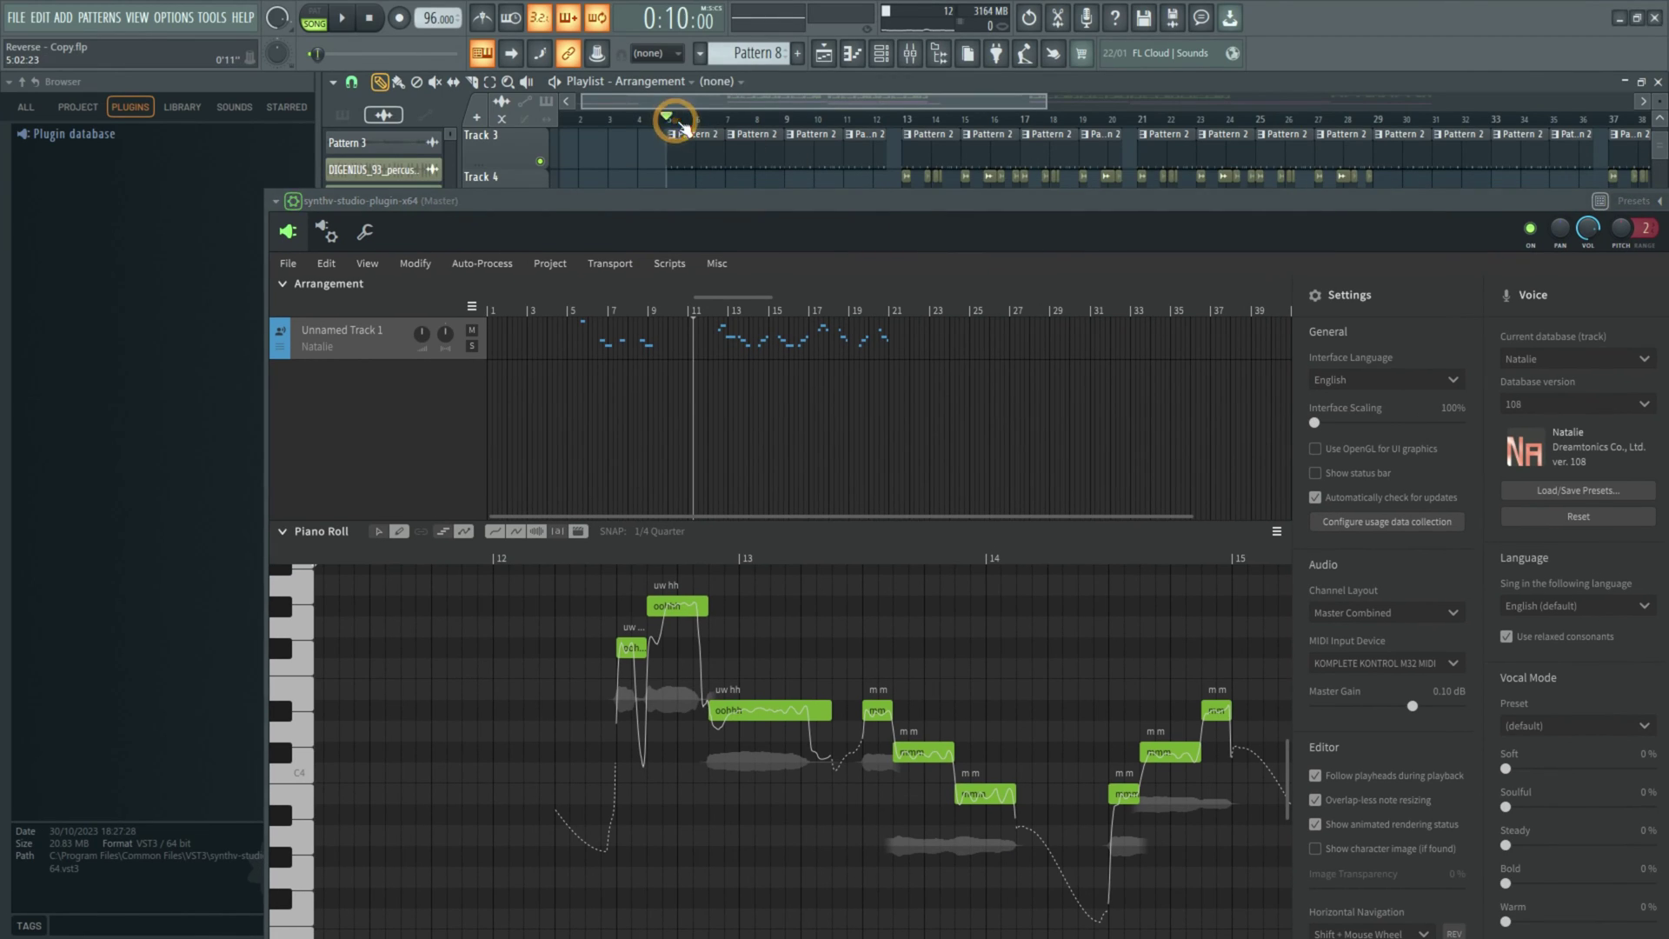
Step: Show the mixer and select insert 27, which carries the Synthesizer V vocal
{"action": "left_click", "coordinate": [913, 54]}
{"action": "left_click_drag", "start_coordinate": [866, 209], "coordinate": [414, 387]}
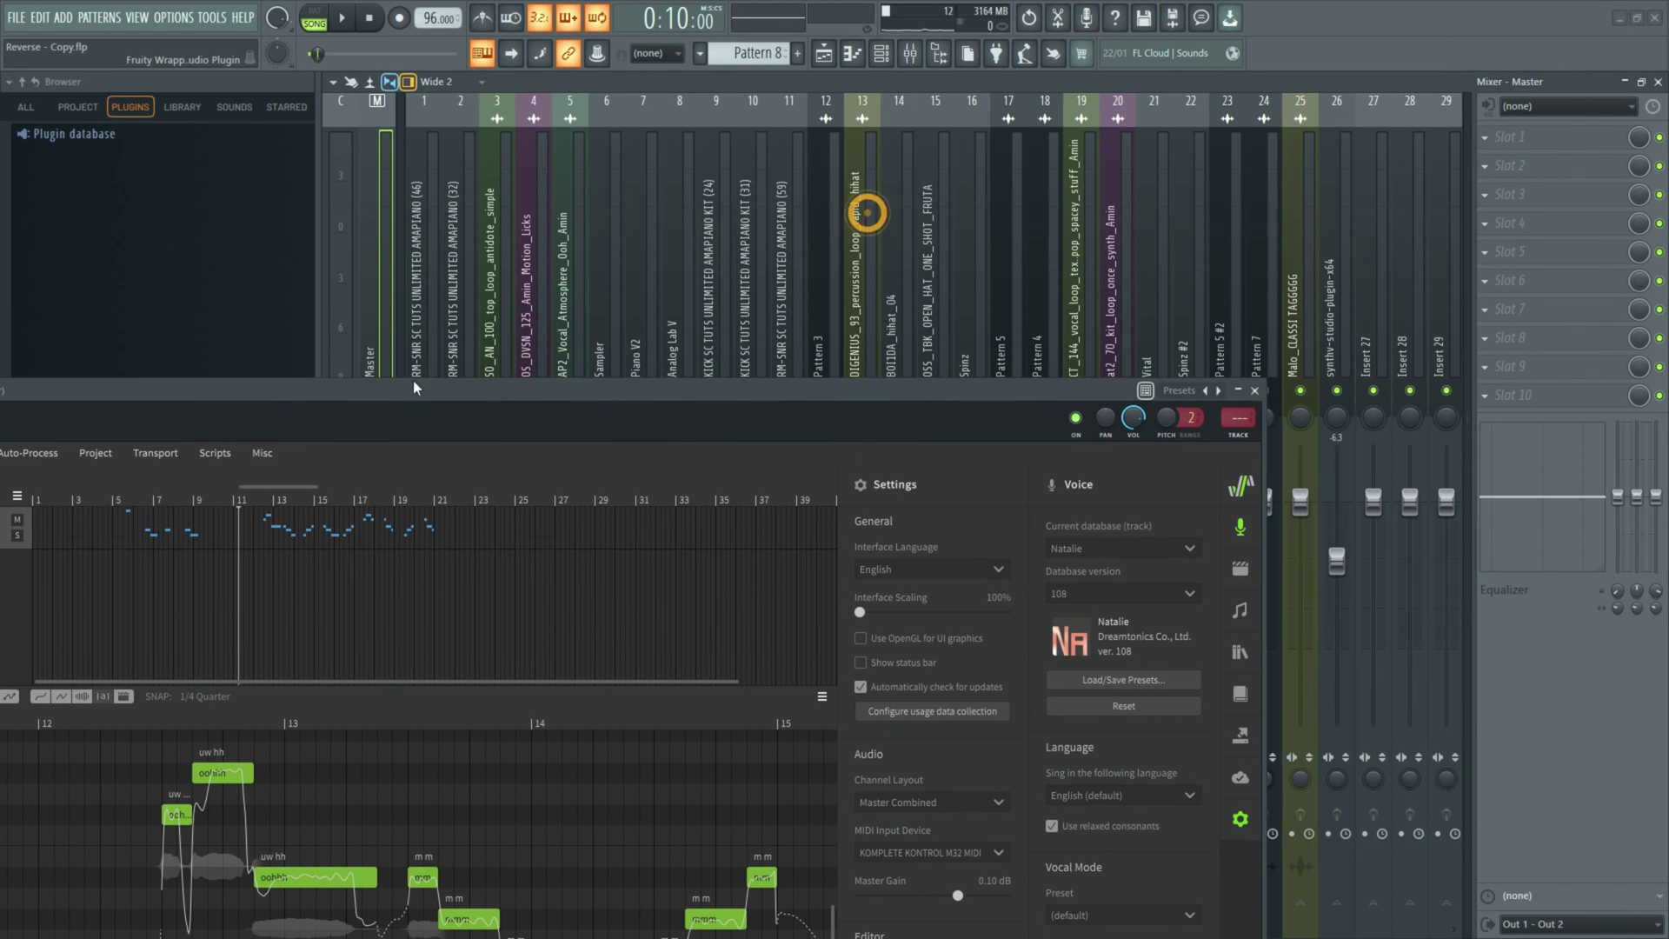
{"action": "left_click", "coordinate": [1377, 255]}
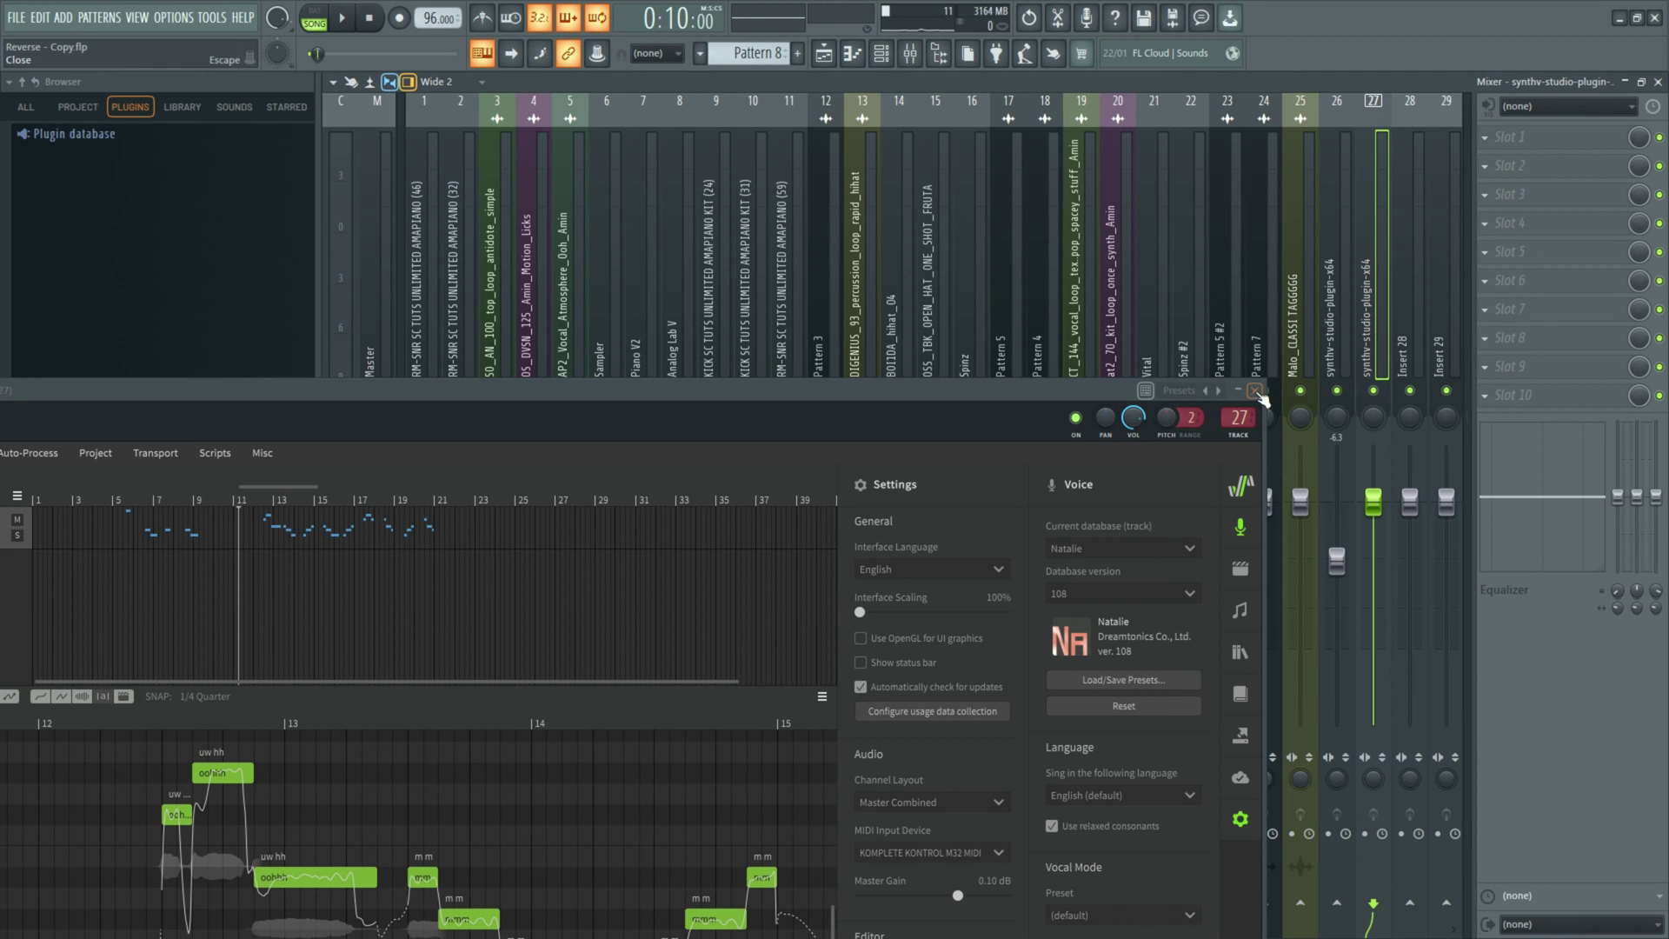
Step: Load Edison into slot 1 of insert 27, set recording to On play, and start playback
{"action": "left_click", "coordinate": [1256, 391]}
{"action": "left_click", "coordinate": [1552, 136]}
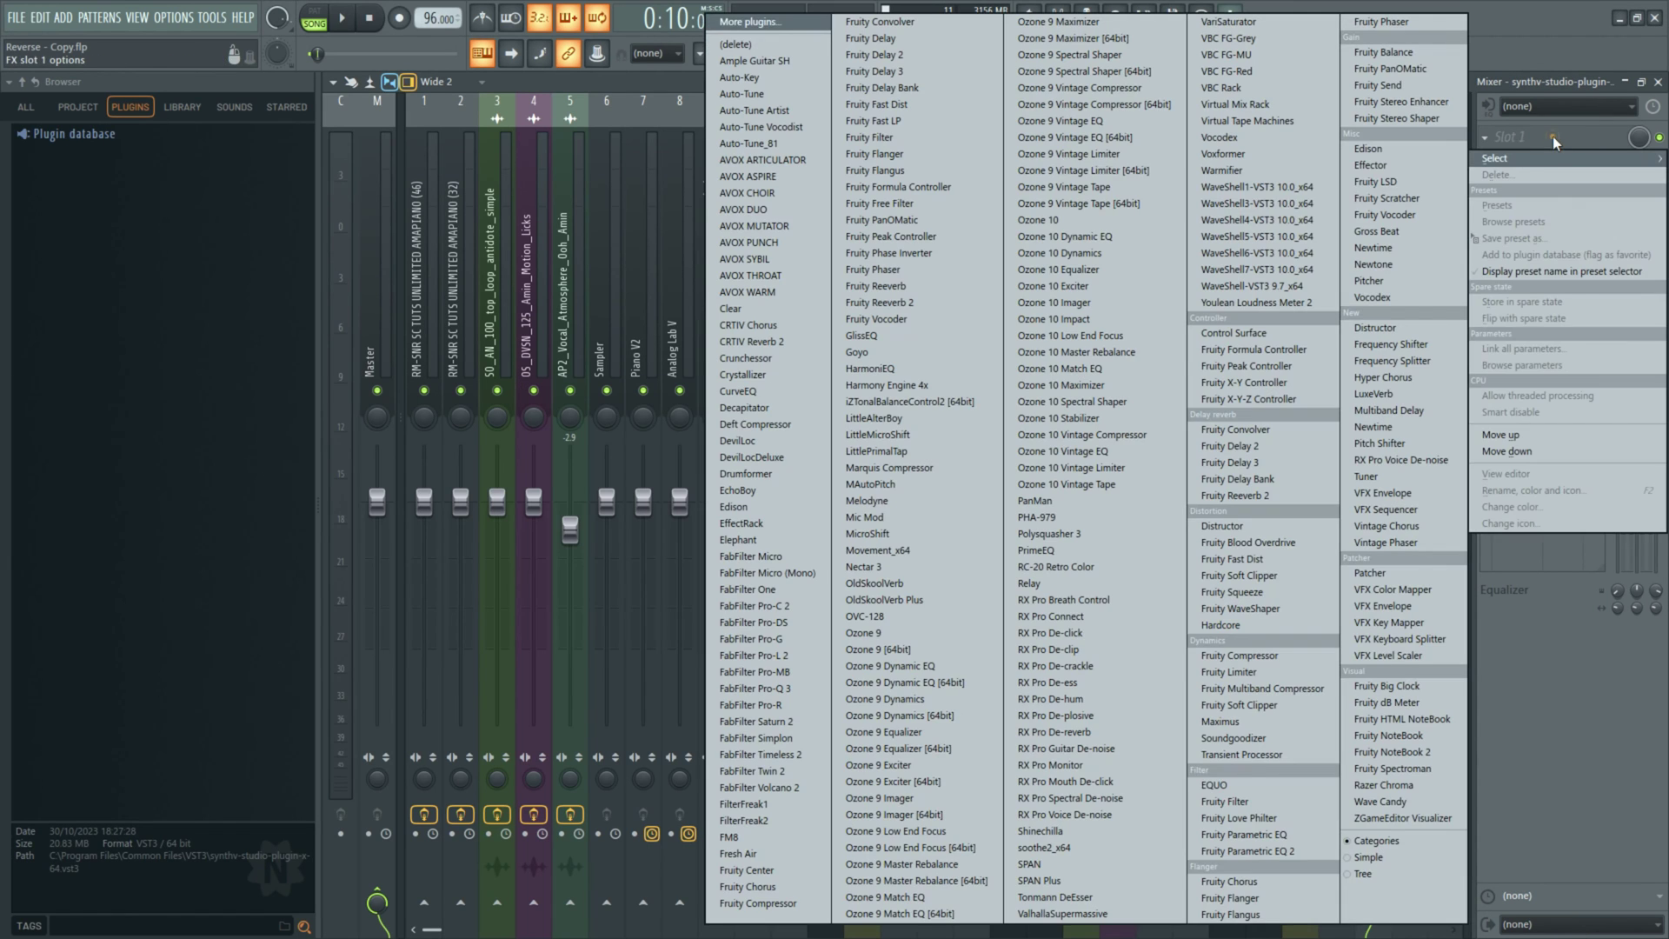
{"action": "left_click", "coordinate": [1176, 165]}
{"action": "left_click", "coordinate": [872, 367]}
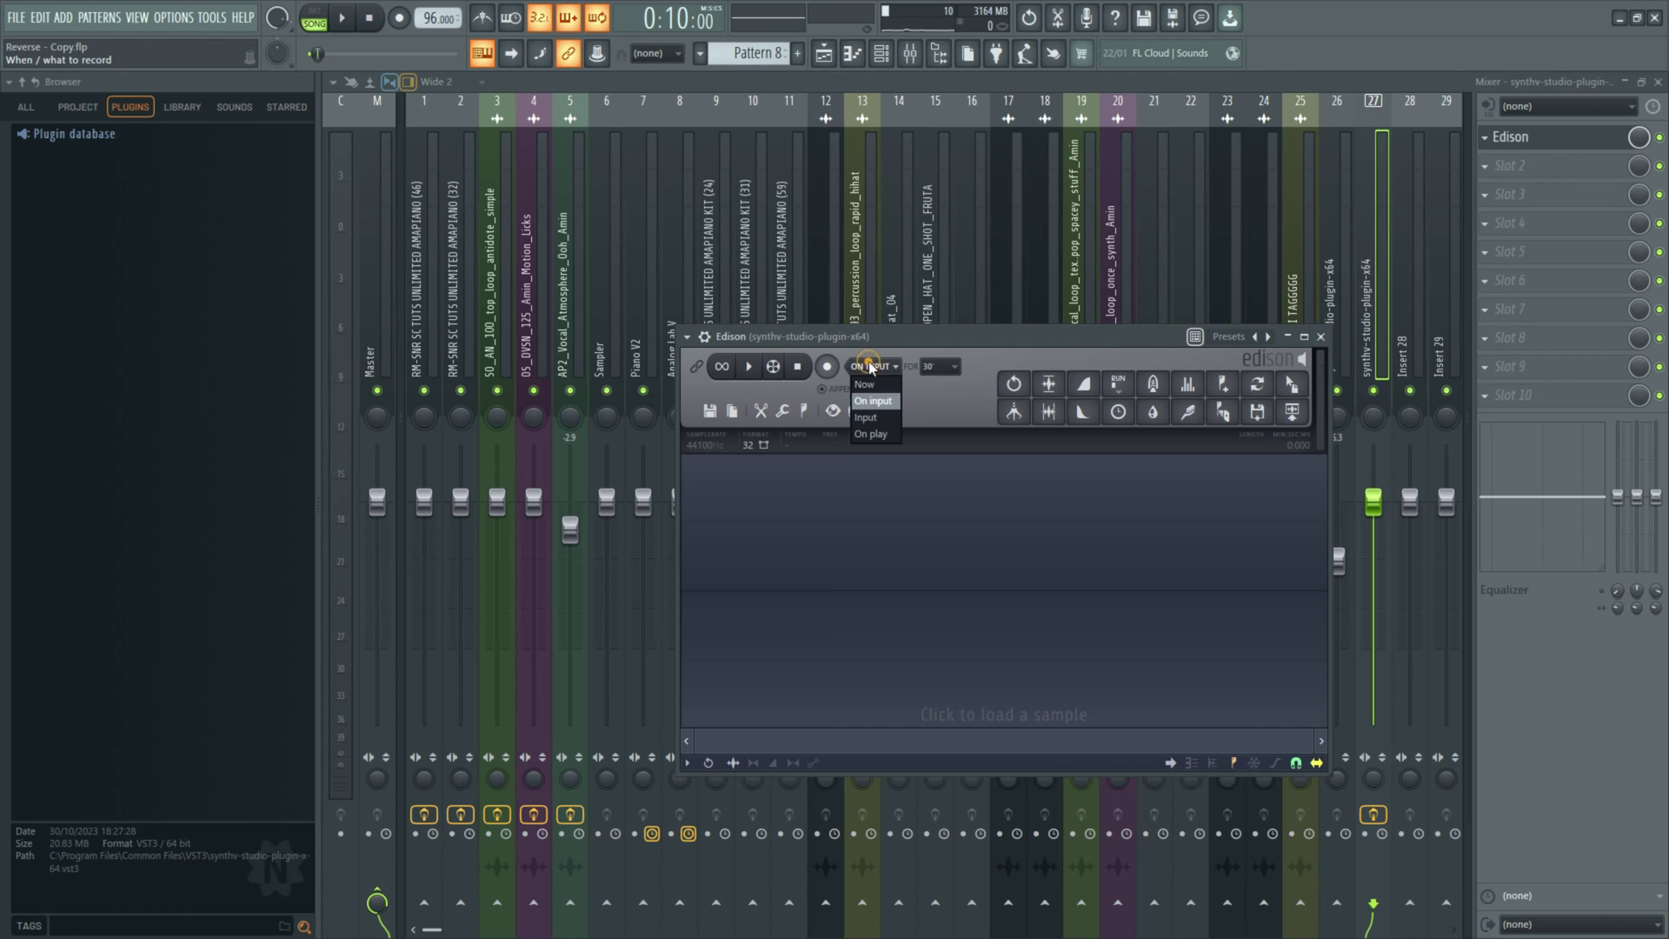
{"action": "left_click", "coordinate": [873, 435]}
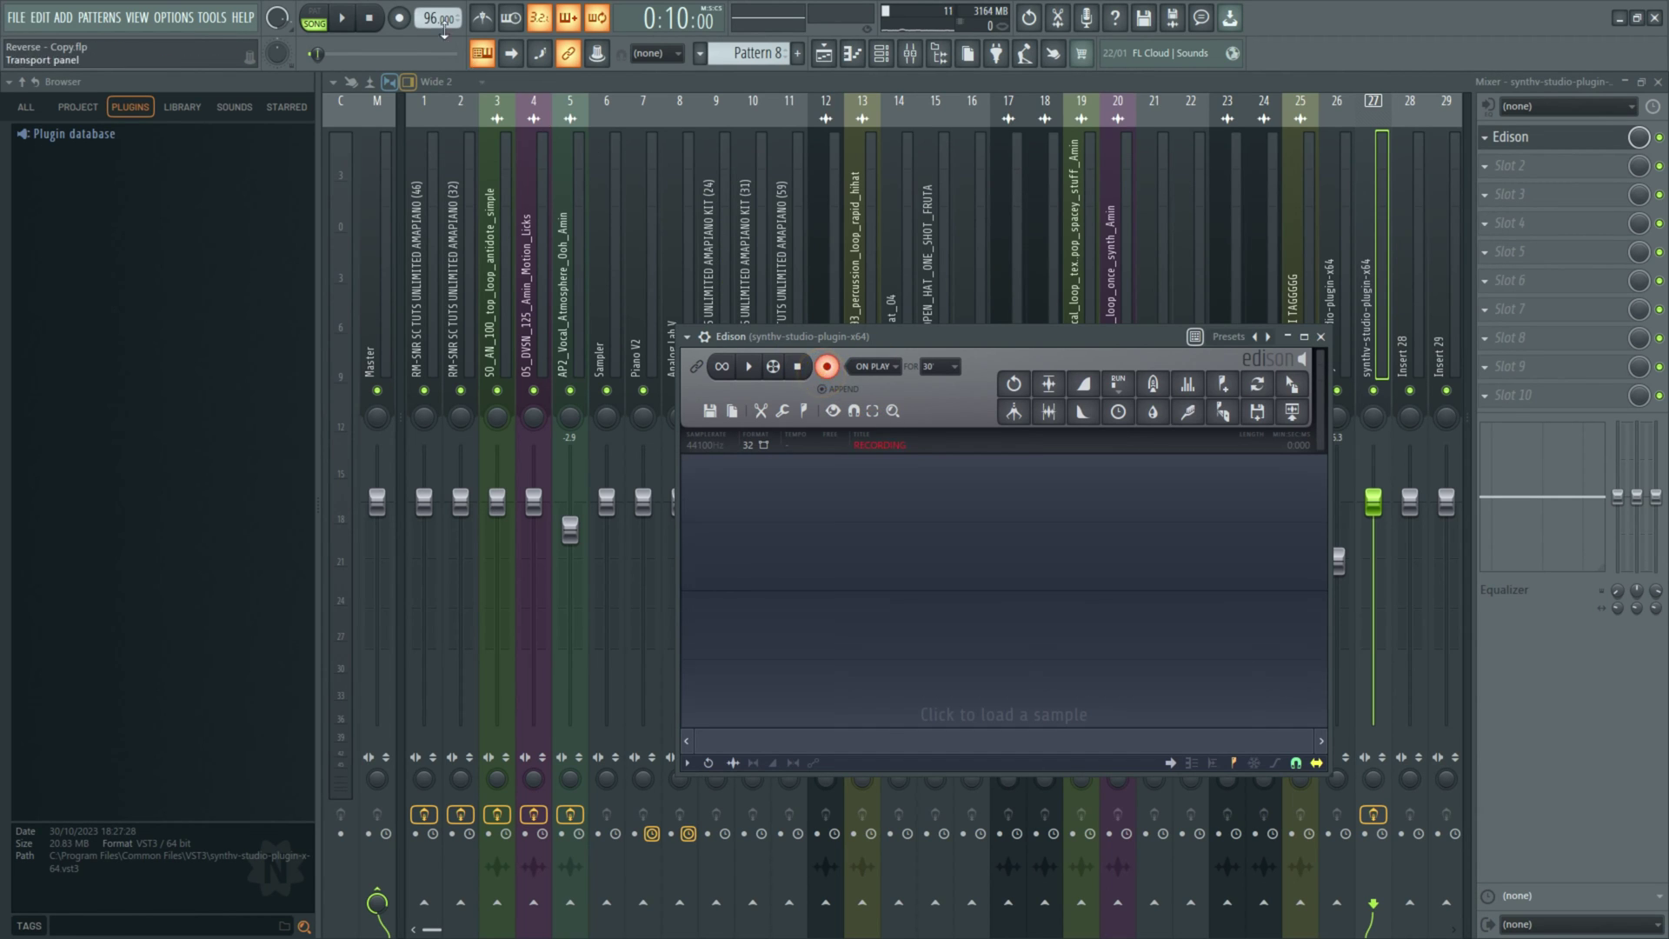
{"action": "left_click", "coordinate": [341, 19]}
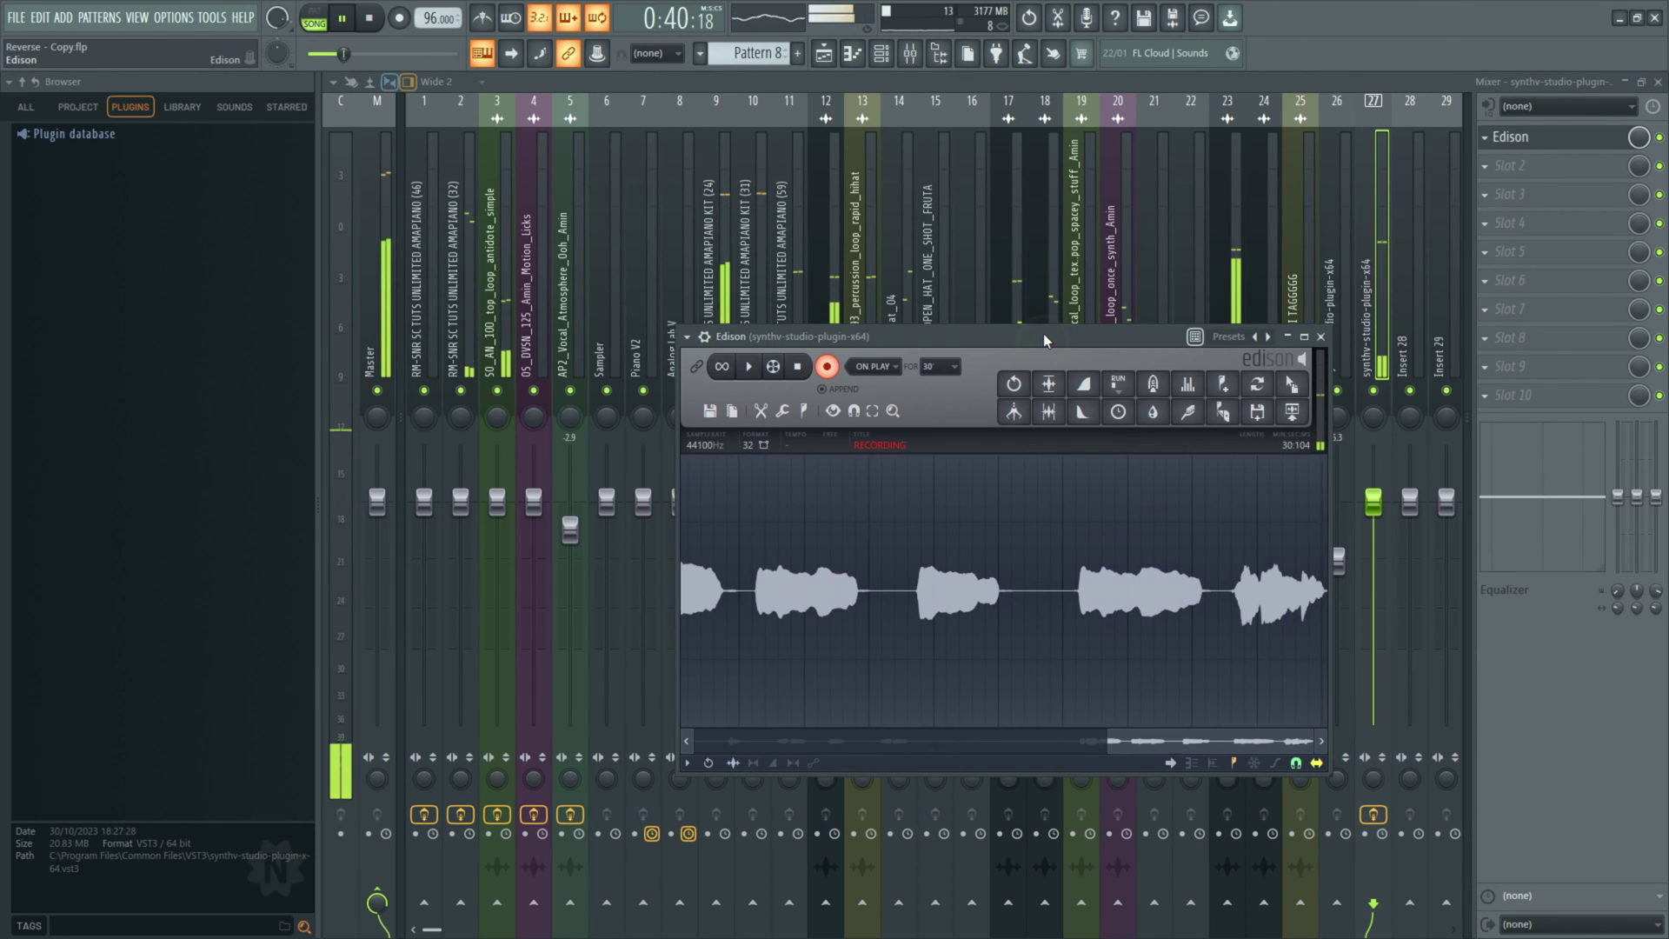
Step: Stop playback after the vocal ends and select the whole Edison capture
{"action": "left_click", "coordinate": [369, 17]}
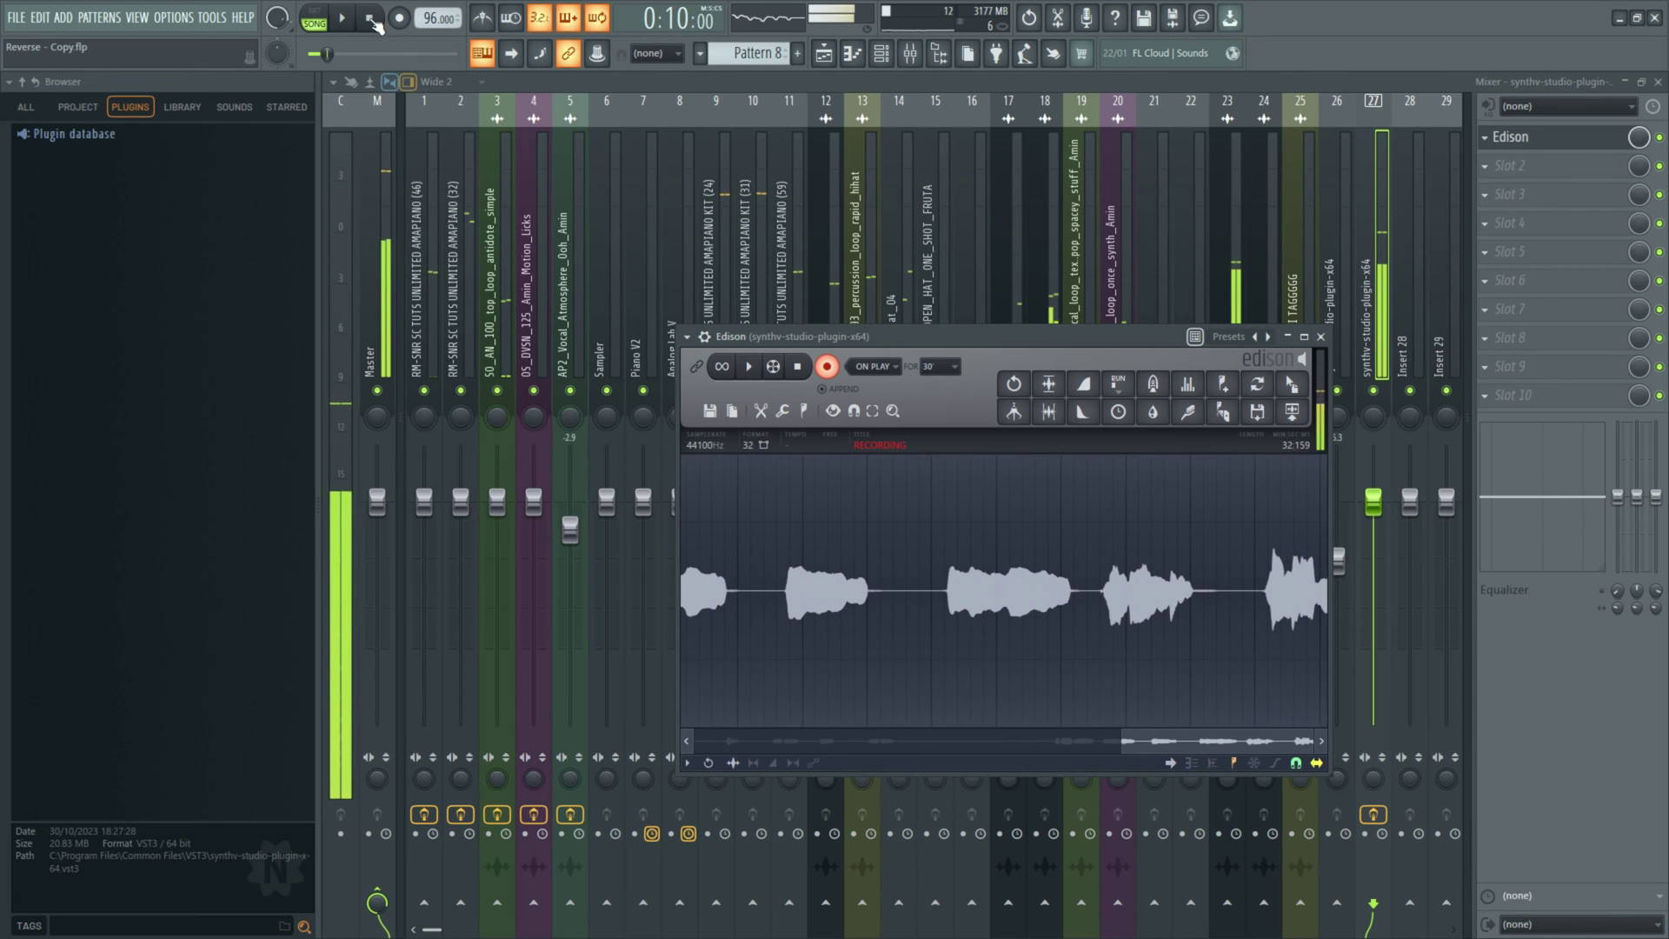
{"action": "left_click", "coordinate": [828, 367]}
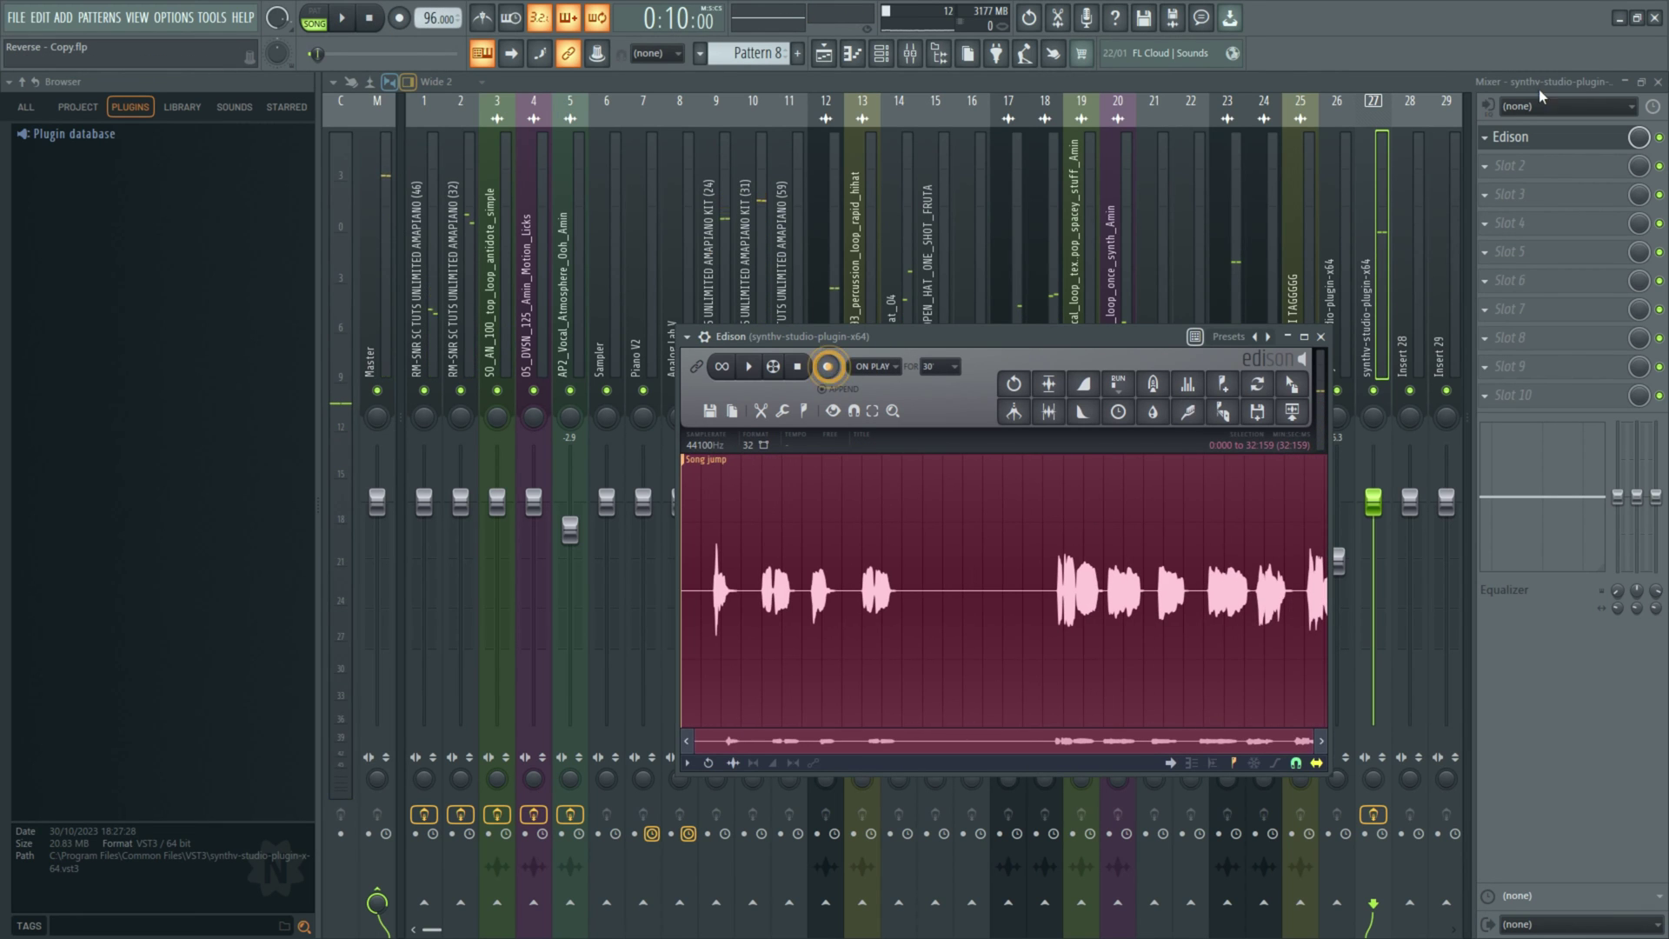
Step: Drag the recorded vocal from Edison onto Track 17 near bar 5 as an audio clip
{"action": "left_click", "coordinate": [1659, 81]}
{"action": "left_click_drag", "start_coordinate": [1292, 384], "coordinate": [1042, 623]}
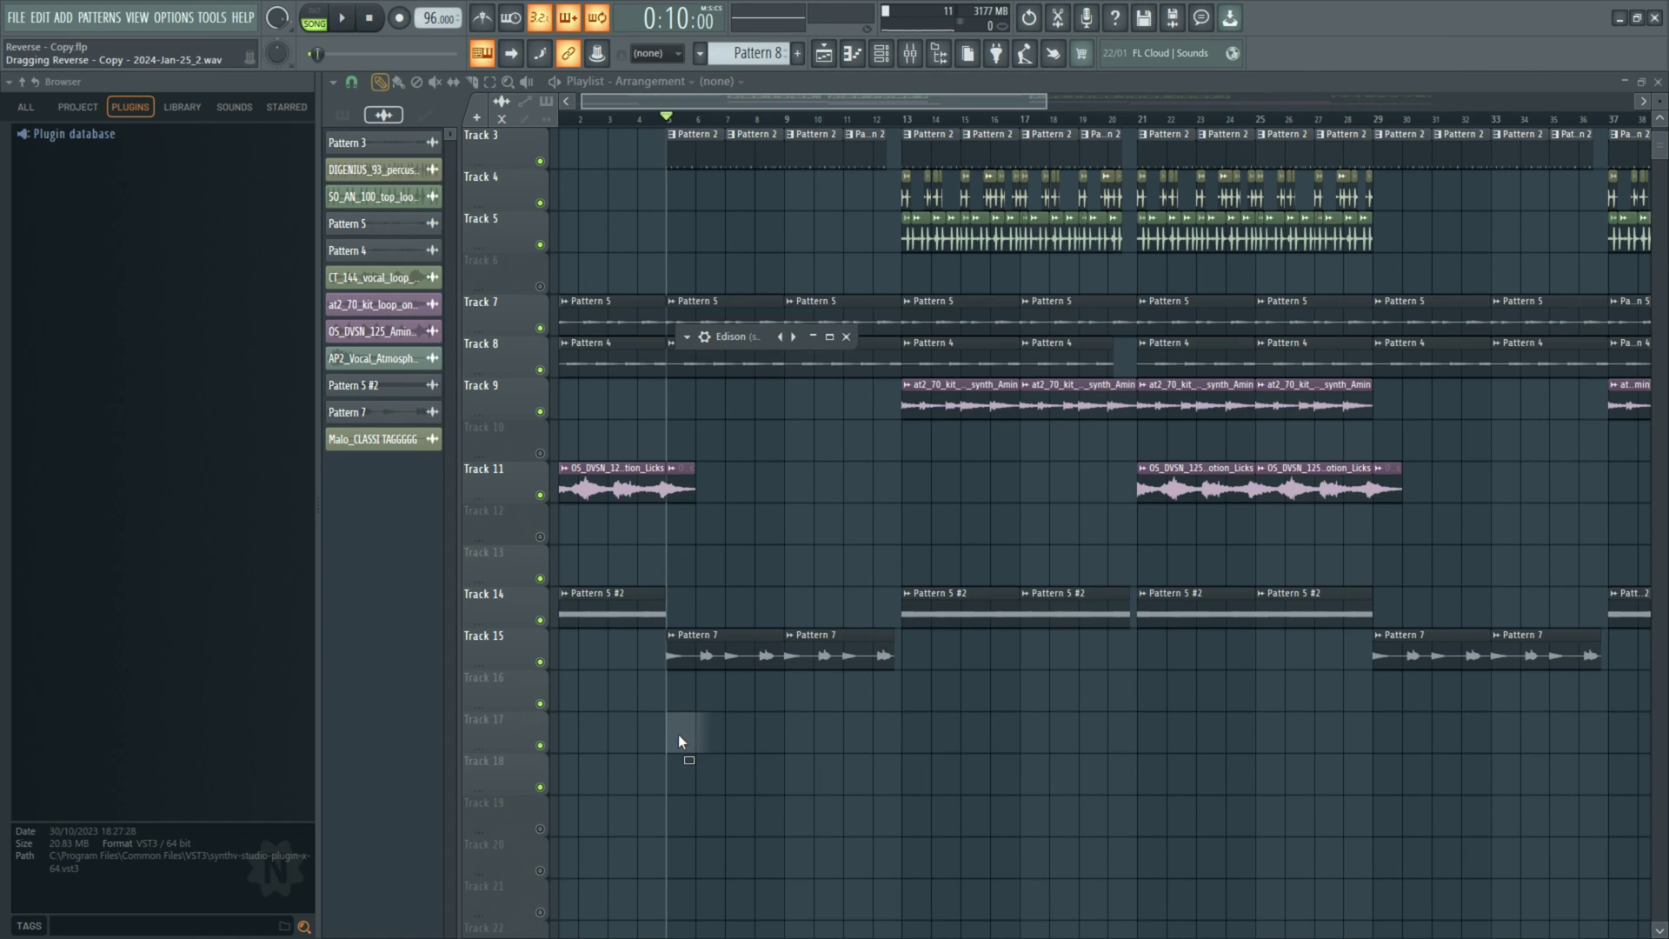
{"action": "left_click_drag", "start_coordinate": [678, 741], "coordinate": [679, 740]}
Step: Close the Channel rack with F6, play the arrangement, and zoom the playlist in
{"action": "key", "text": "F6"}
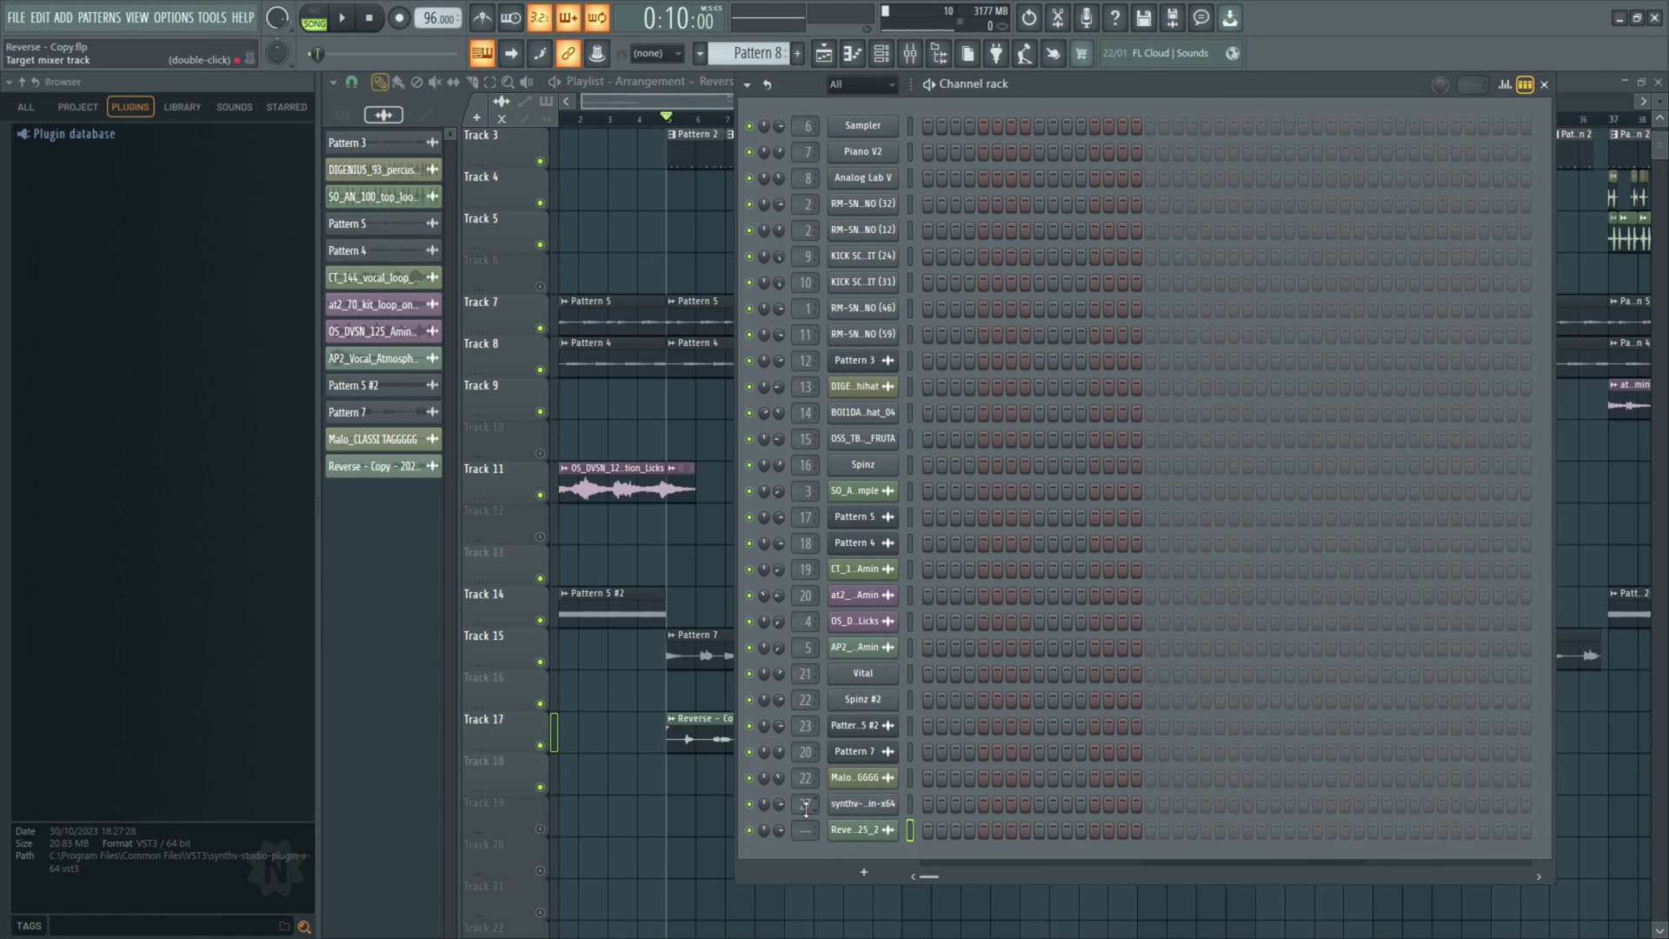
{"action": "key", "text": "space"}
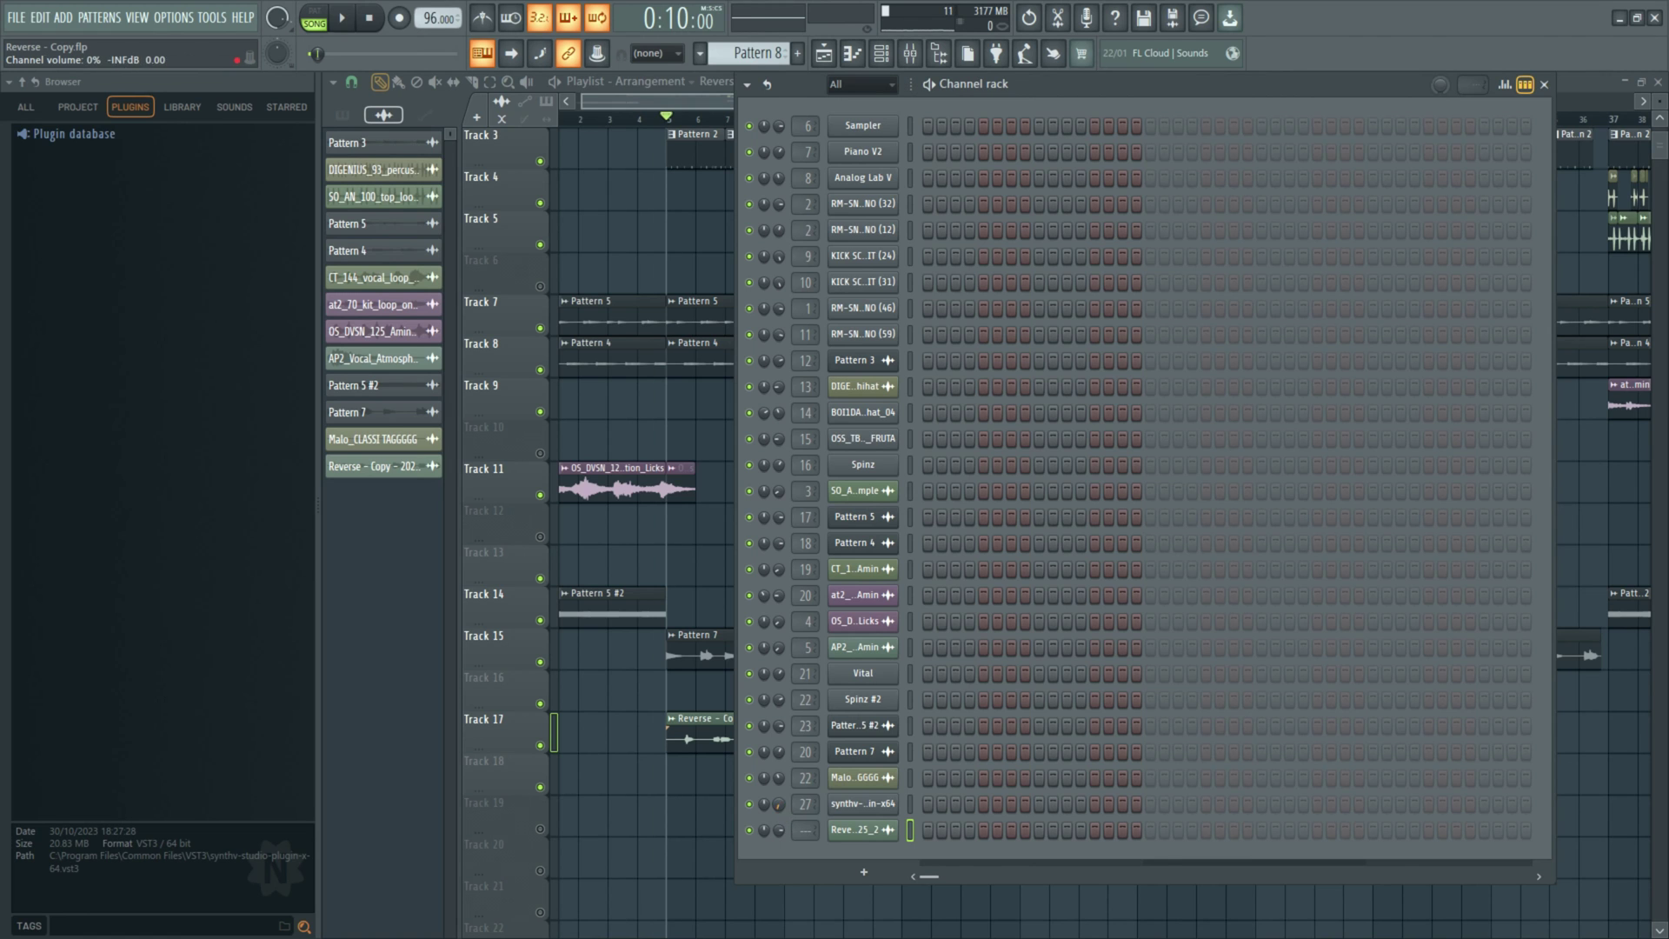
{"action": "key", "text": "F6"}
{"action": "scroll", "coordinate": [707, 727], "scroll_direction": "up", "scroll_amount": 2, "text": "ctrl"}
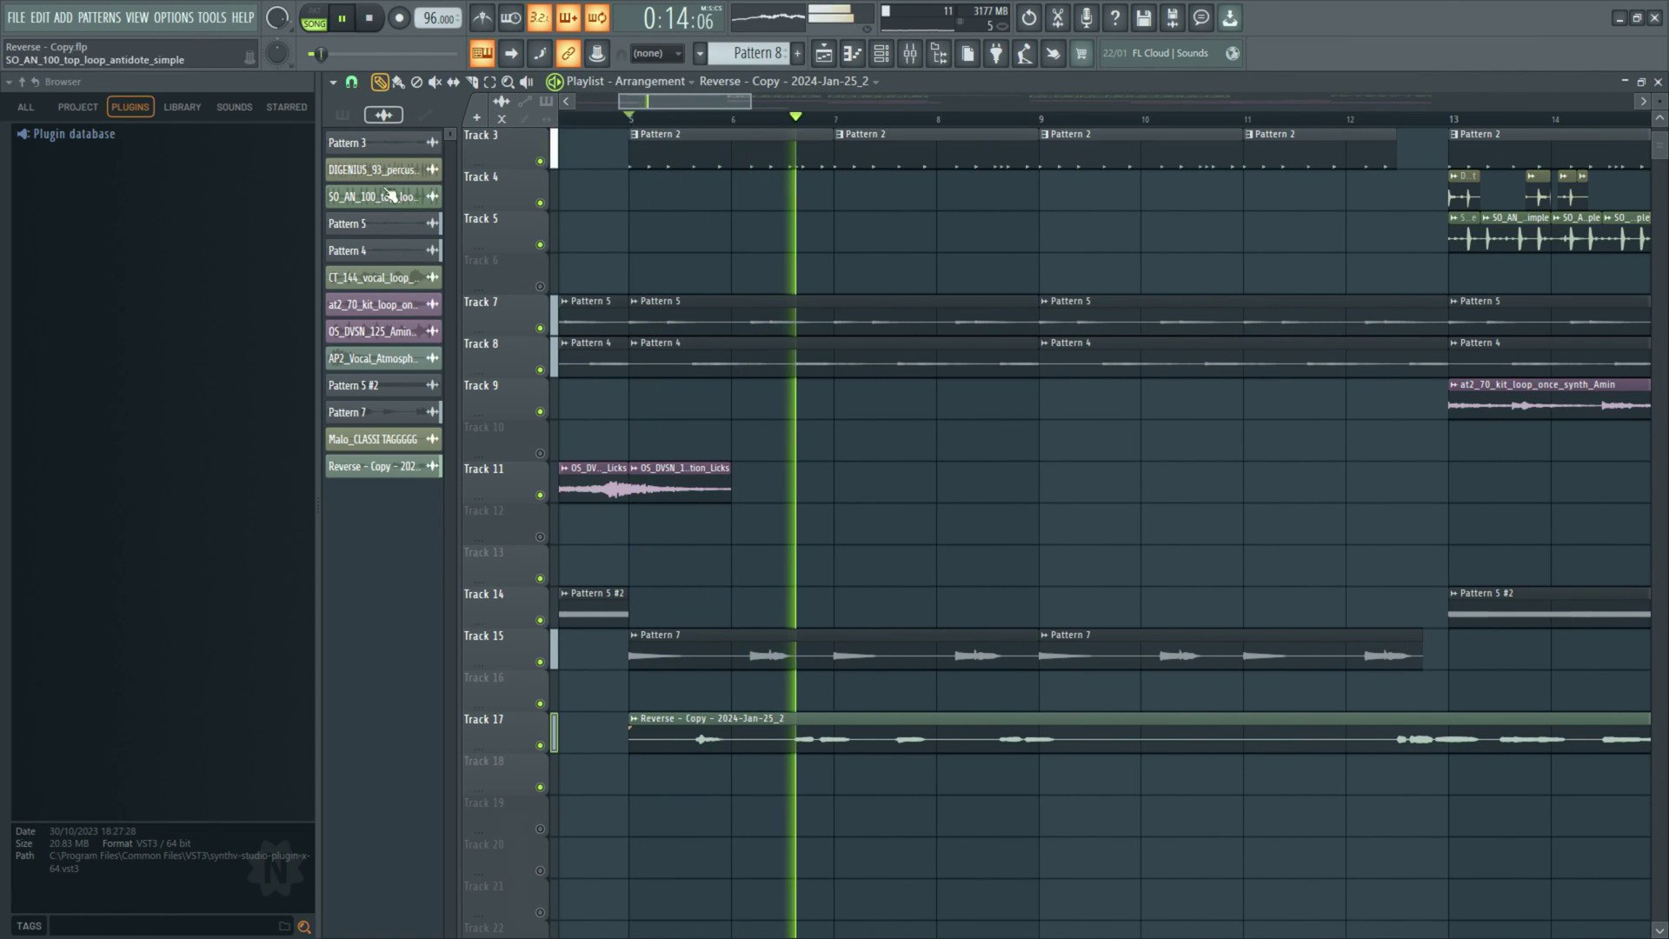
Step: Play the arrangement from bar 6, then stop it and switch back to clip selection
{"action": "key", "text": "space"}
{"action": "left_click", "coordinate": [471, 80]}
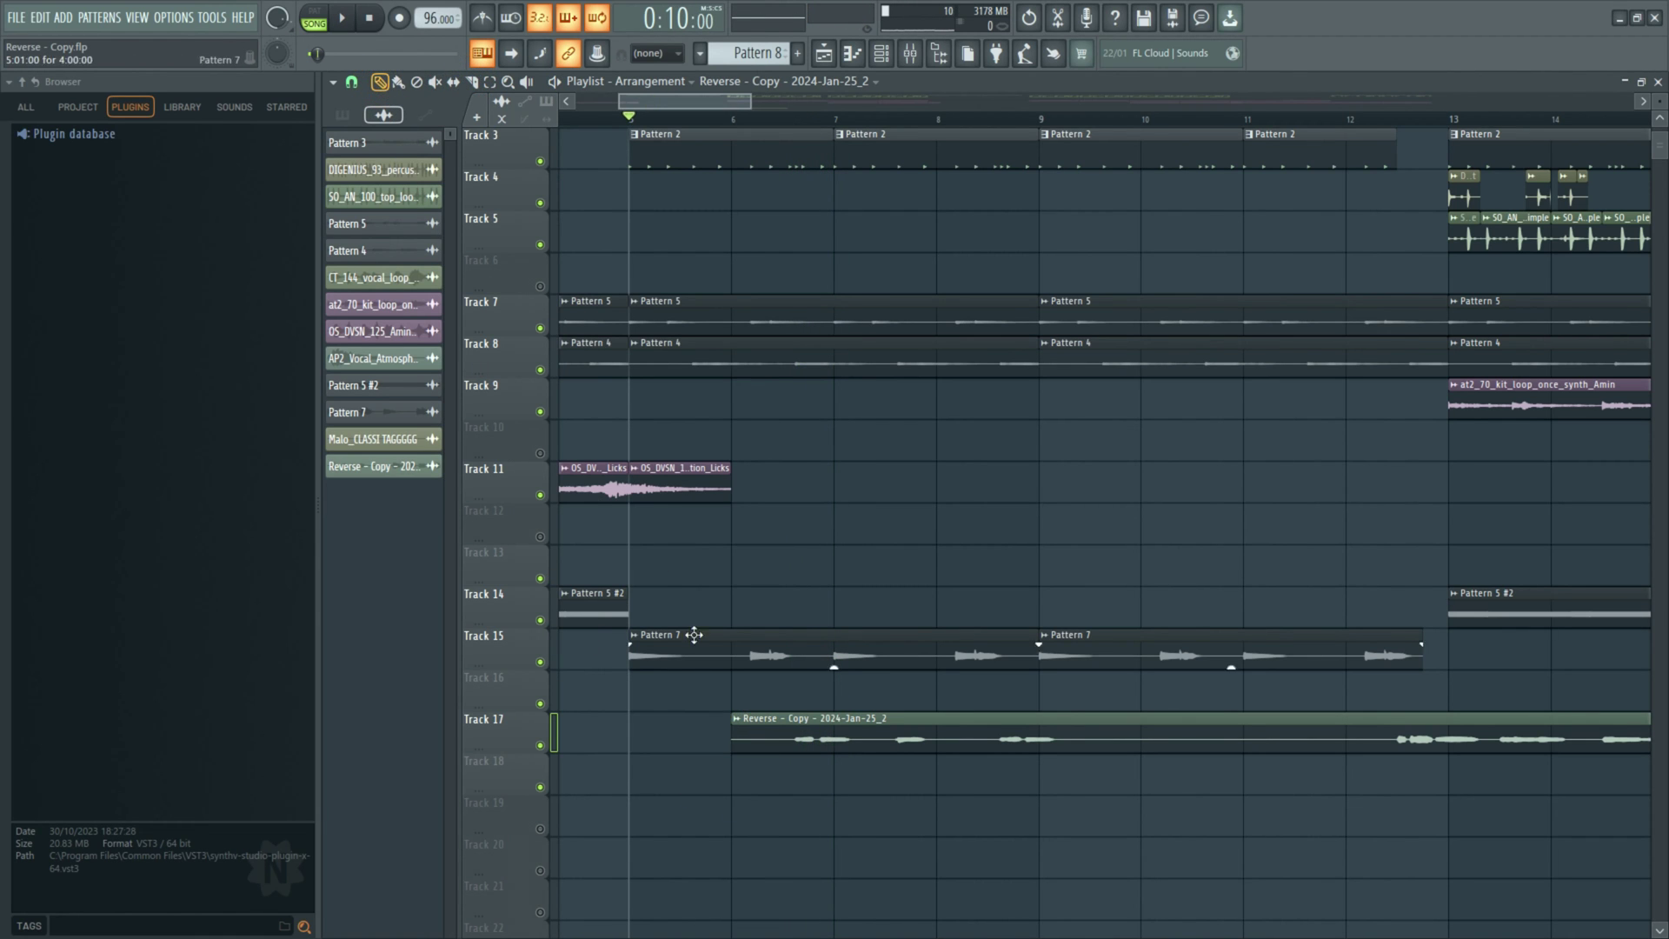
{"action": "left_click", "coordinate": [733, 119]}
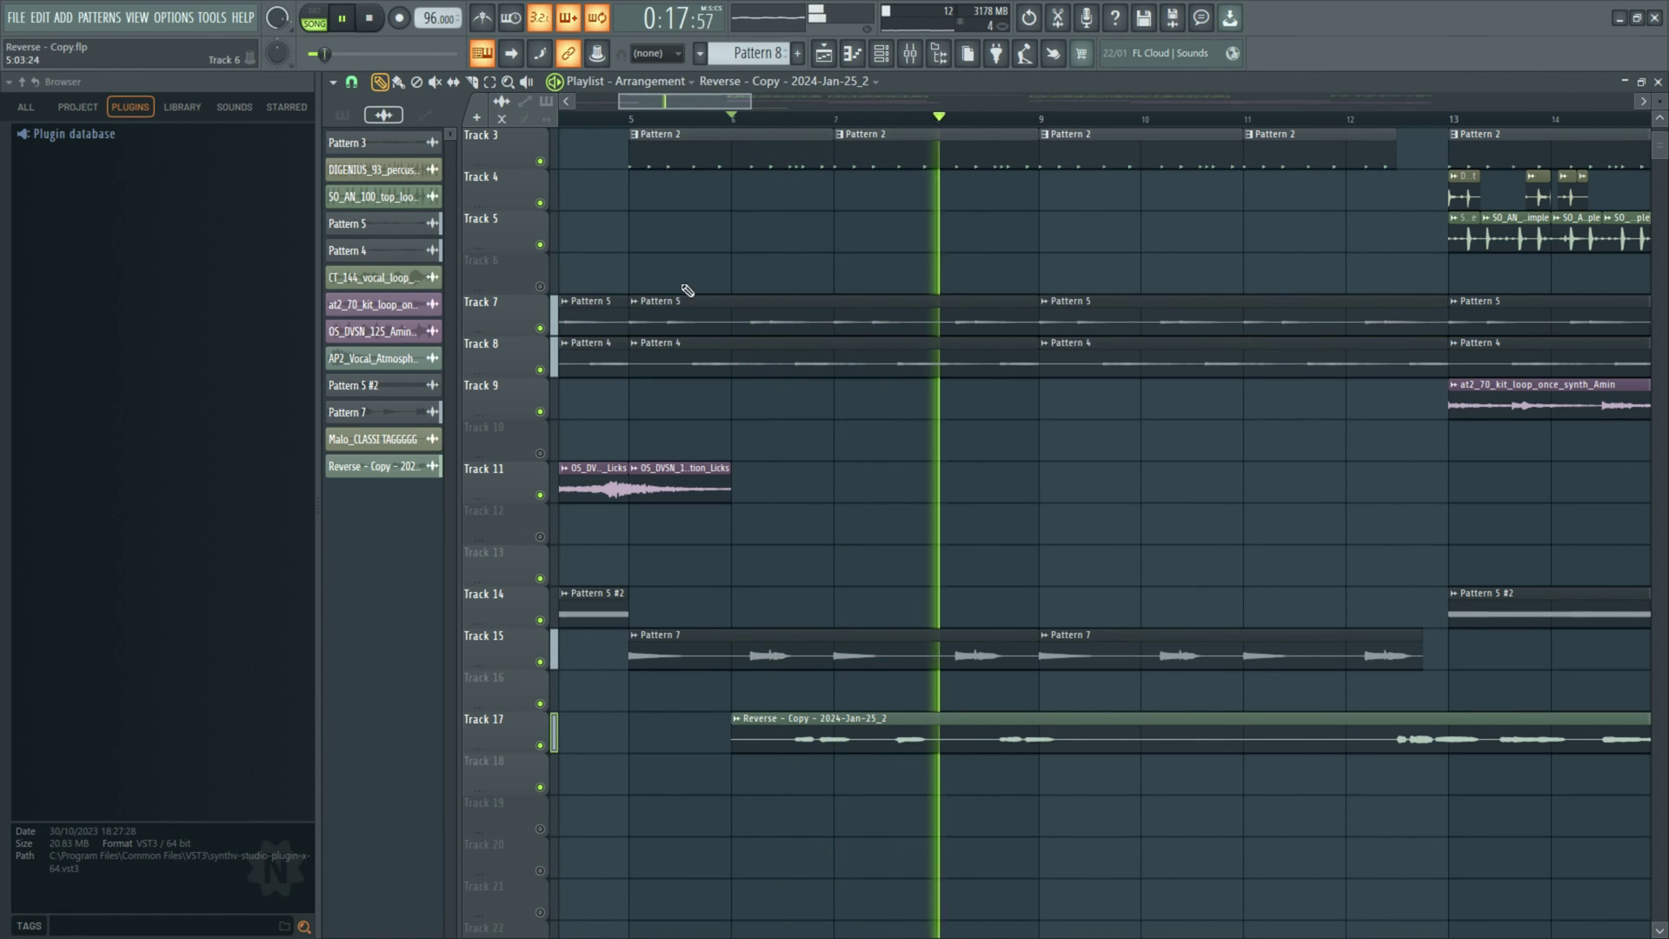
{"action": "left_click", "coordinate": [471, 81]}
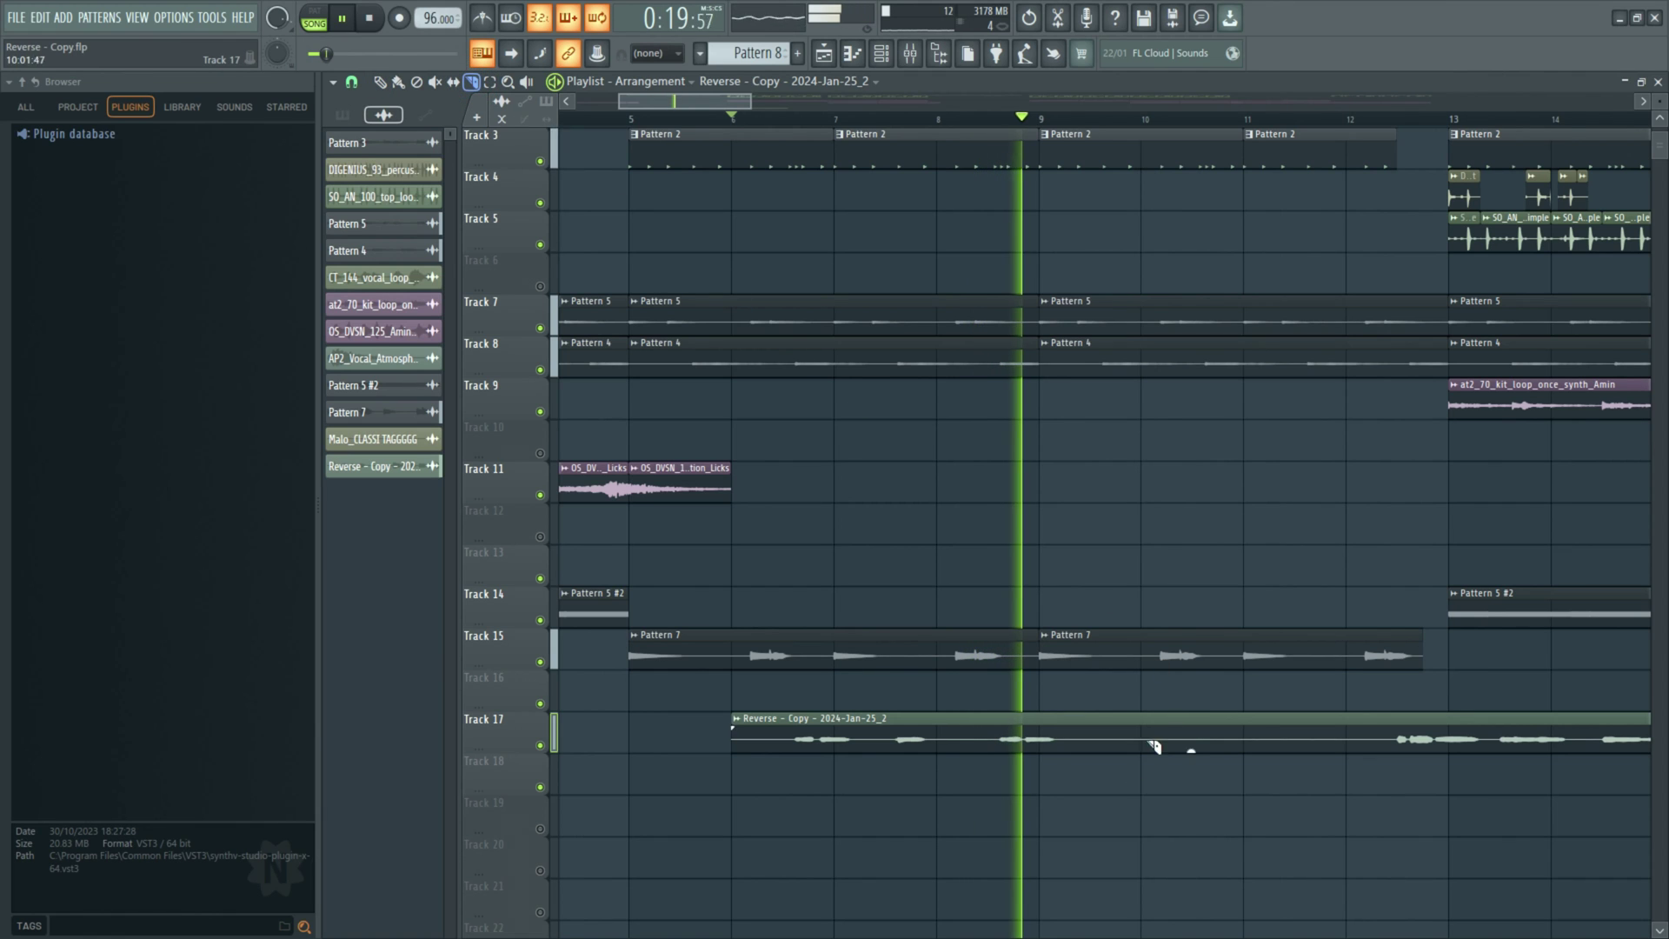
{"action": "scroll", "coordinate": [1078, 696], "scroll_direction": "down", "scroll_amount": 2}
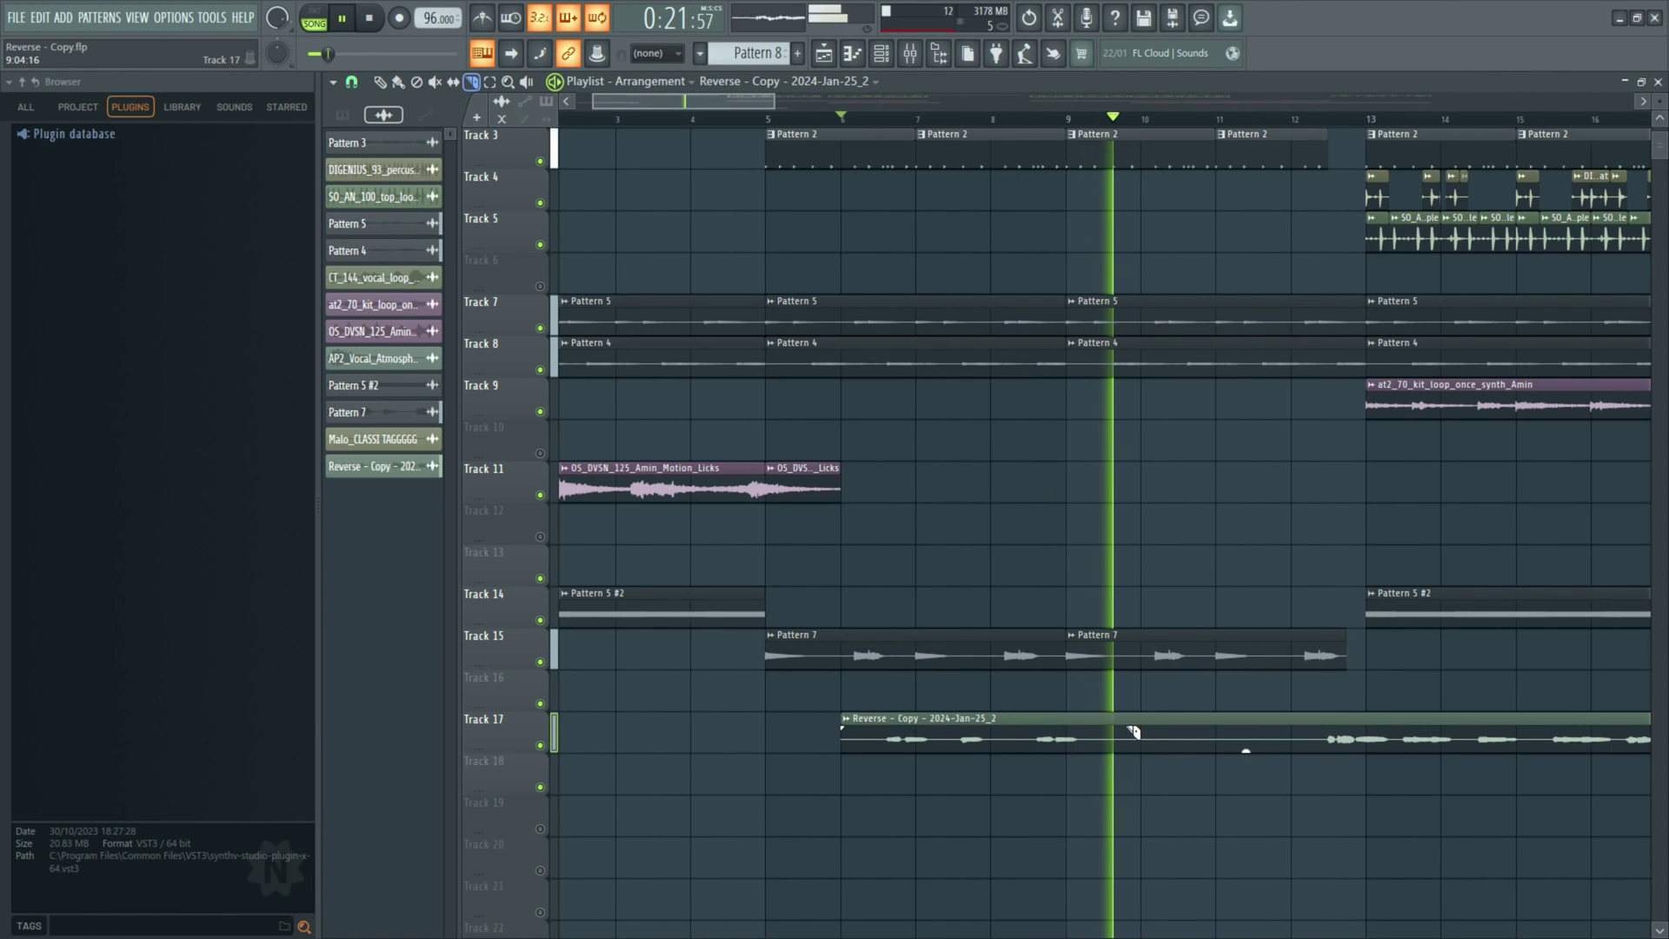
{"action": "key", "text": "space"}
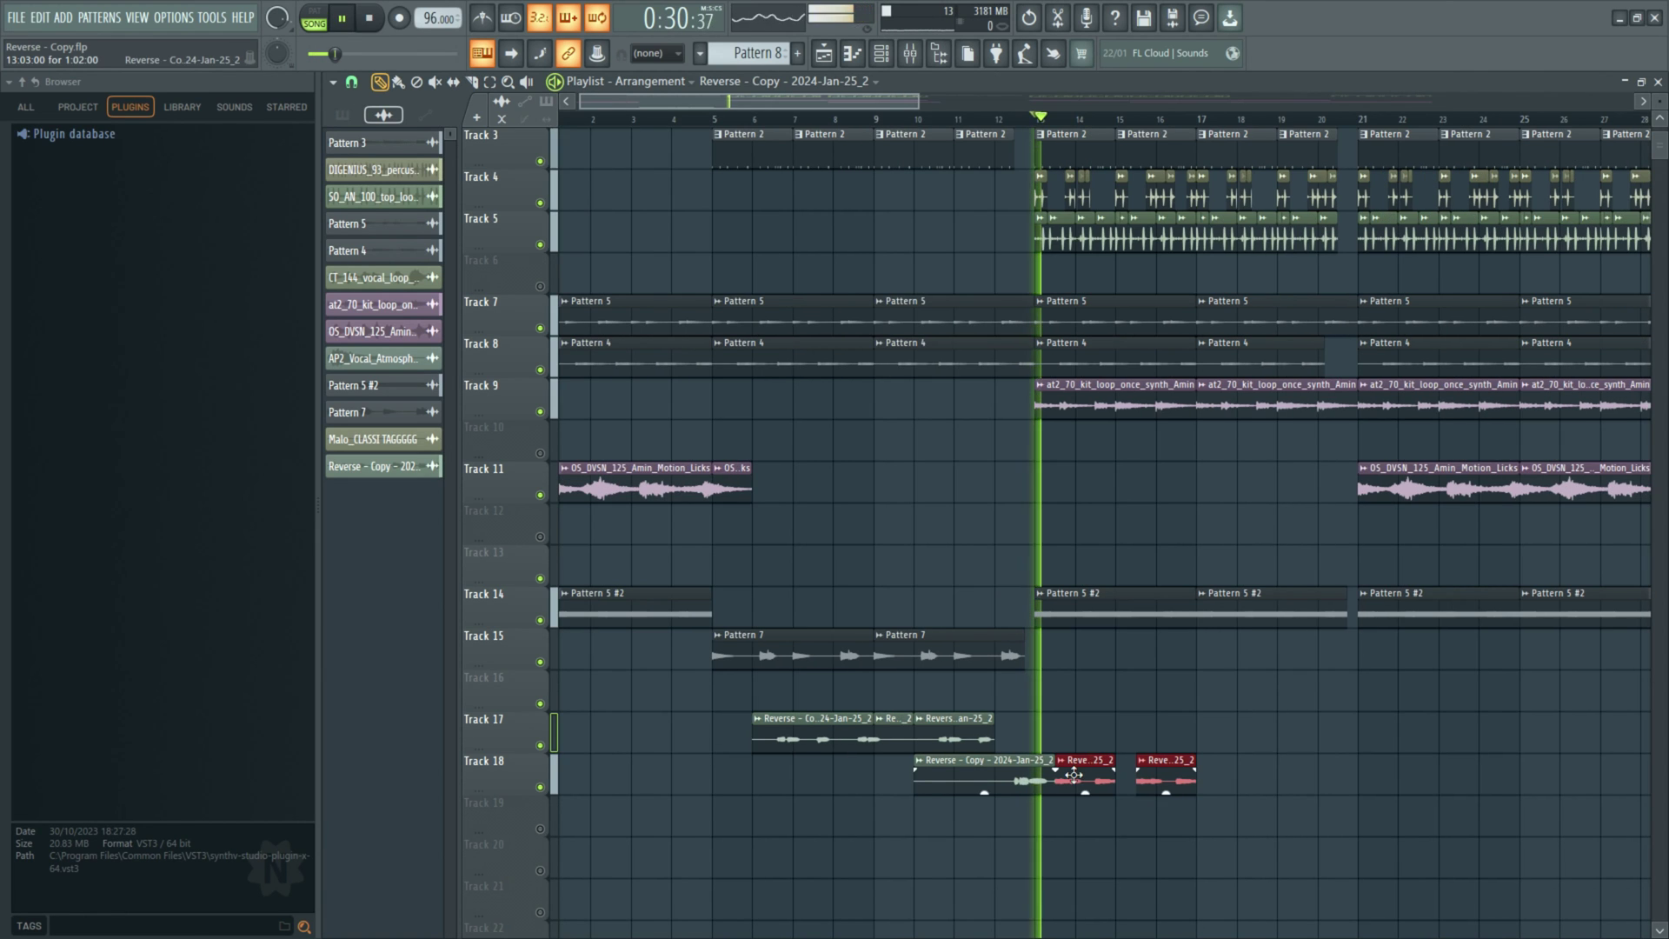
Step: Shift the selected vocal pieces later on Track 18 and paste copies at bar 21
{"action": "left_click_drag", "start_coordinate": [1061, 788], "coordinate": [1235, 794]}
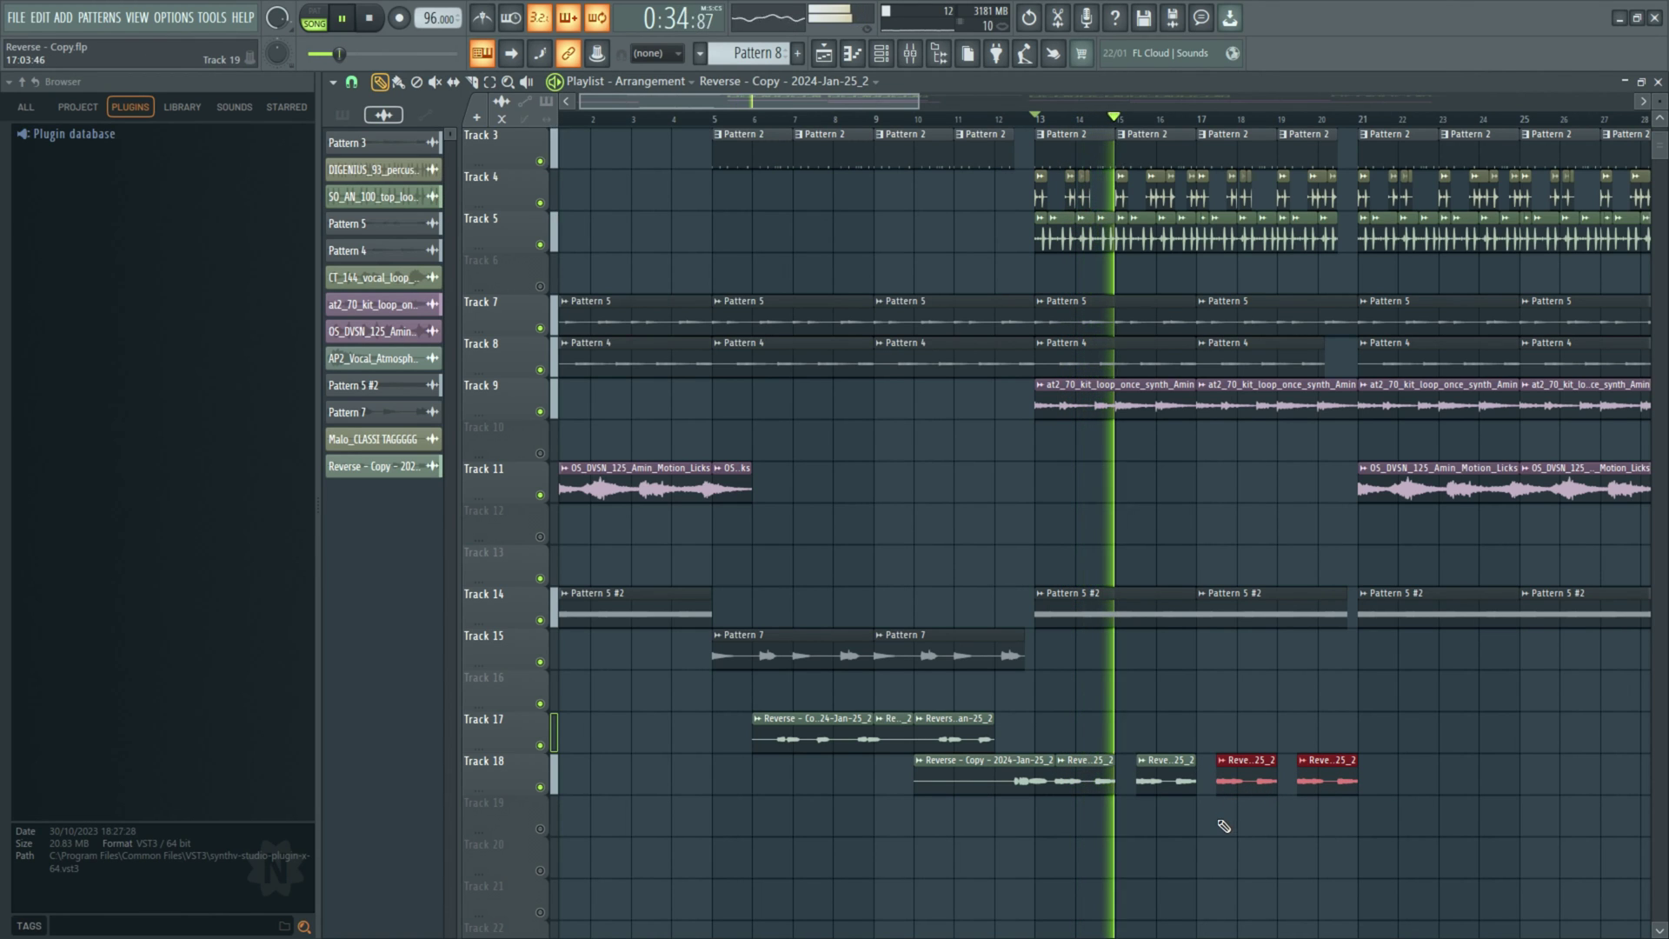
{"action": "left_click", "coordinate": [1146, 833]}
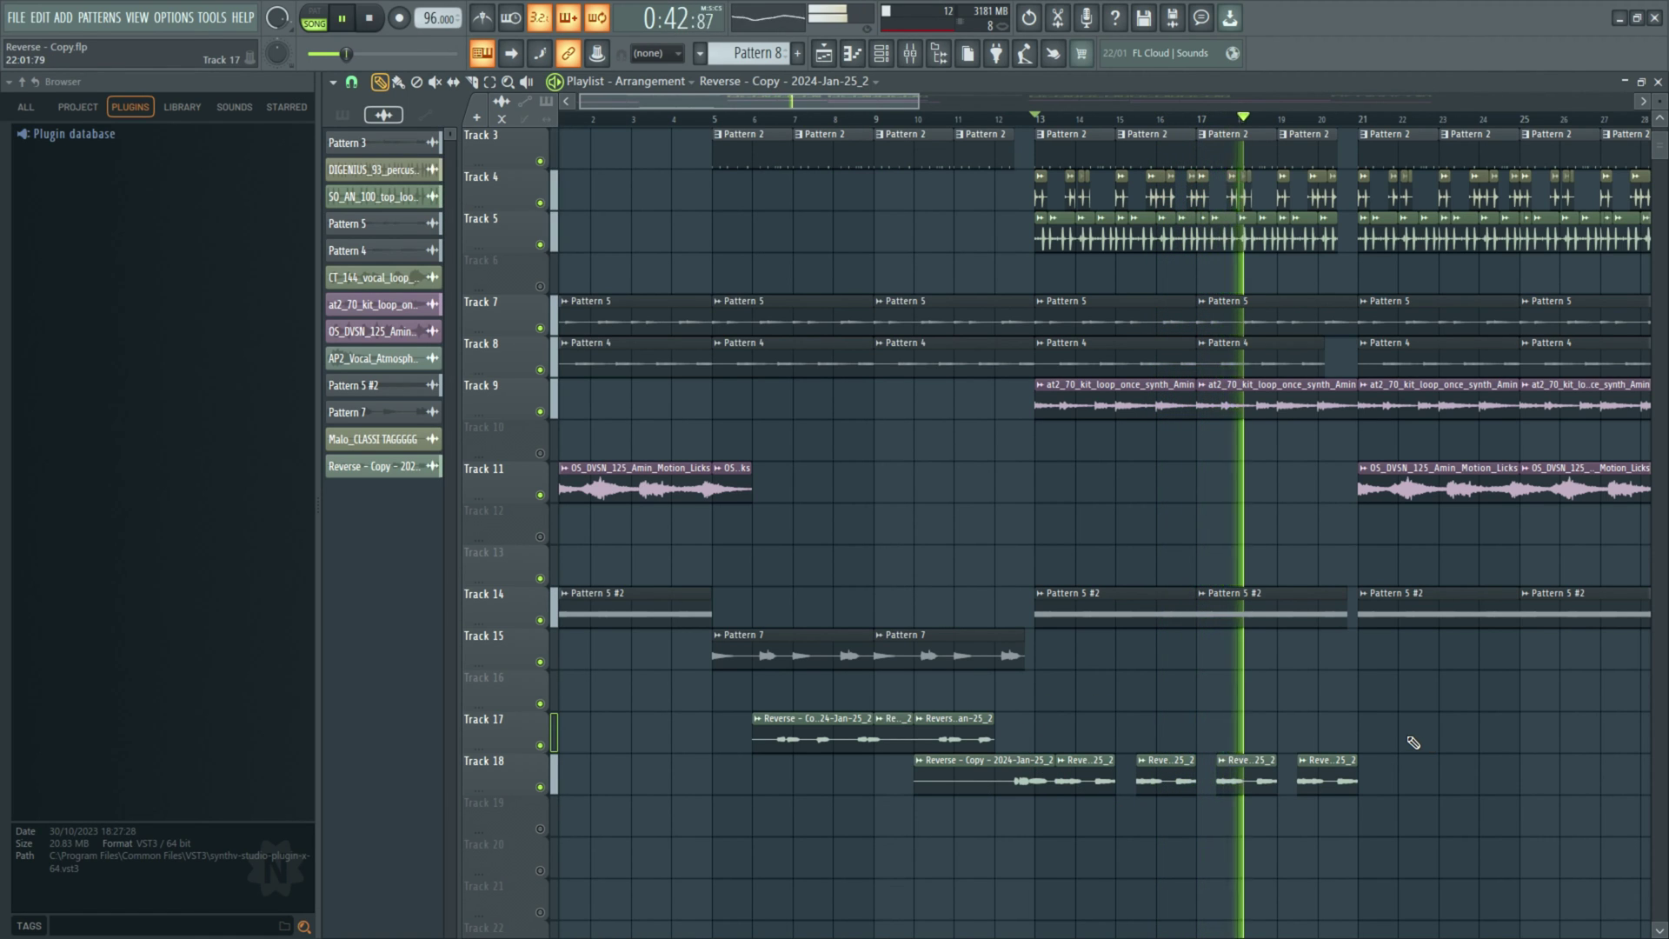
{"action": "scroll", "coordinate": [1415, 743], "scroll_direction": "down", "scroll_amount": 1}
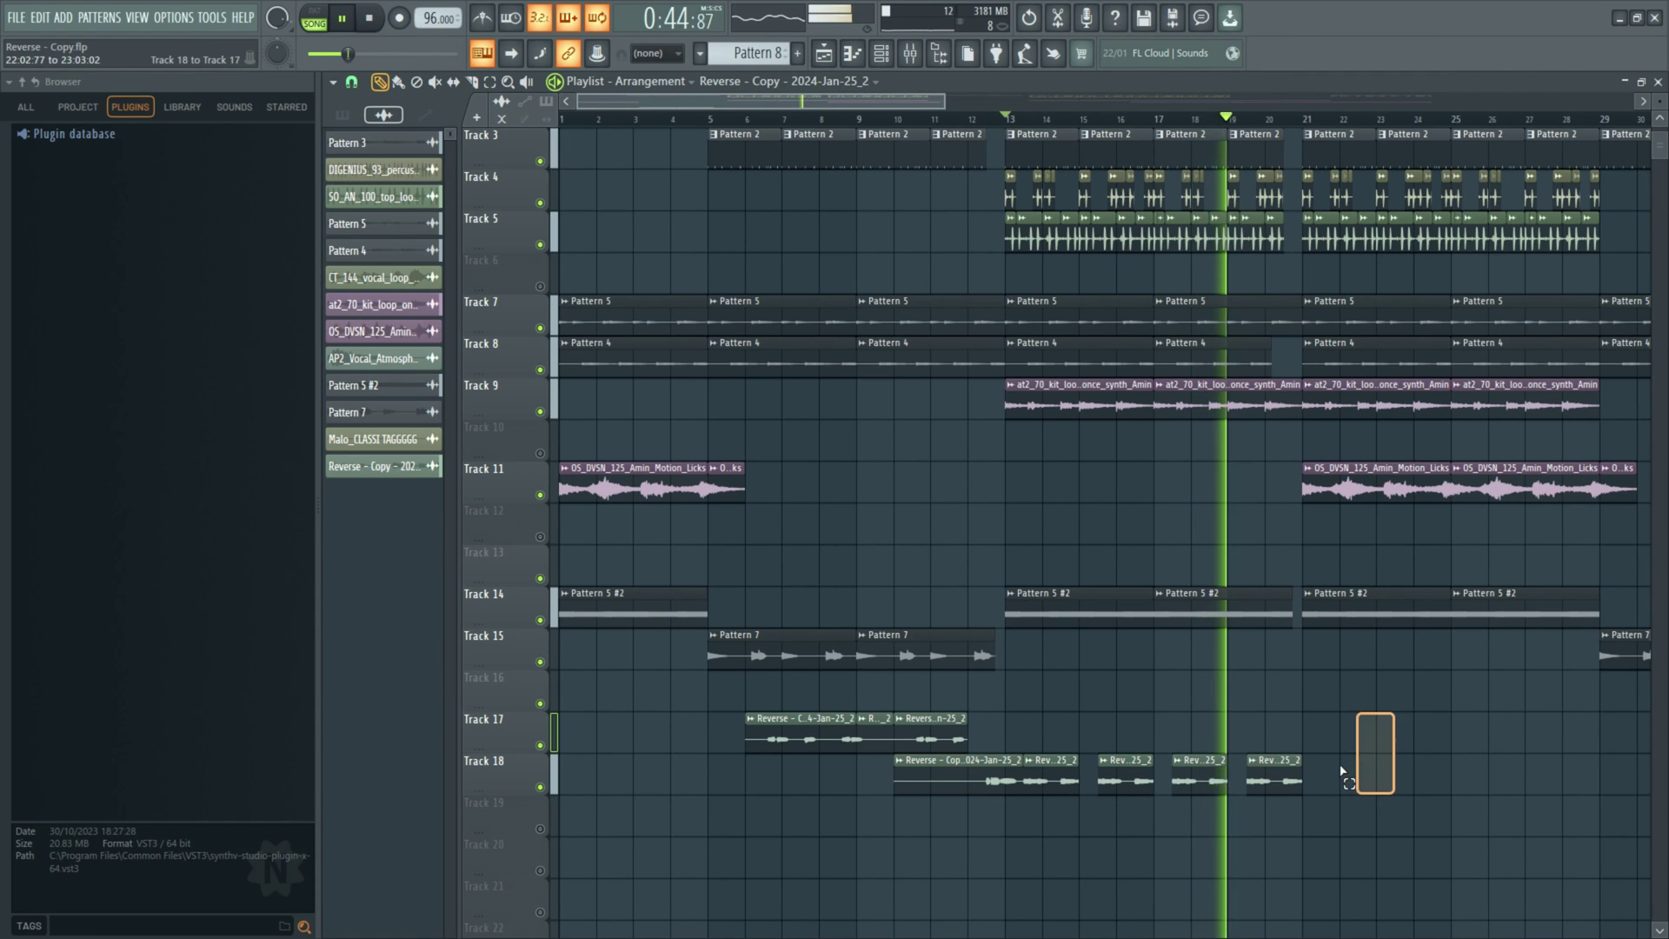
{"action": "key", "text": "space"}
{"action": "scroll", "coordinate": [1349, 775], "scroll_direction": "down", "scroll_amount": 1}
{"action": "key", "text": "ctrl+v"}
Step: Load Fruity Parametric EQ 2 with the Radio preset into slot 1 of vocal insert 29
{"action": "double_click", "coordinate": [962, 780]}
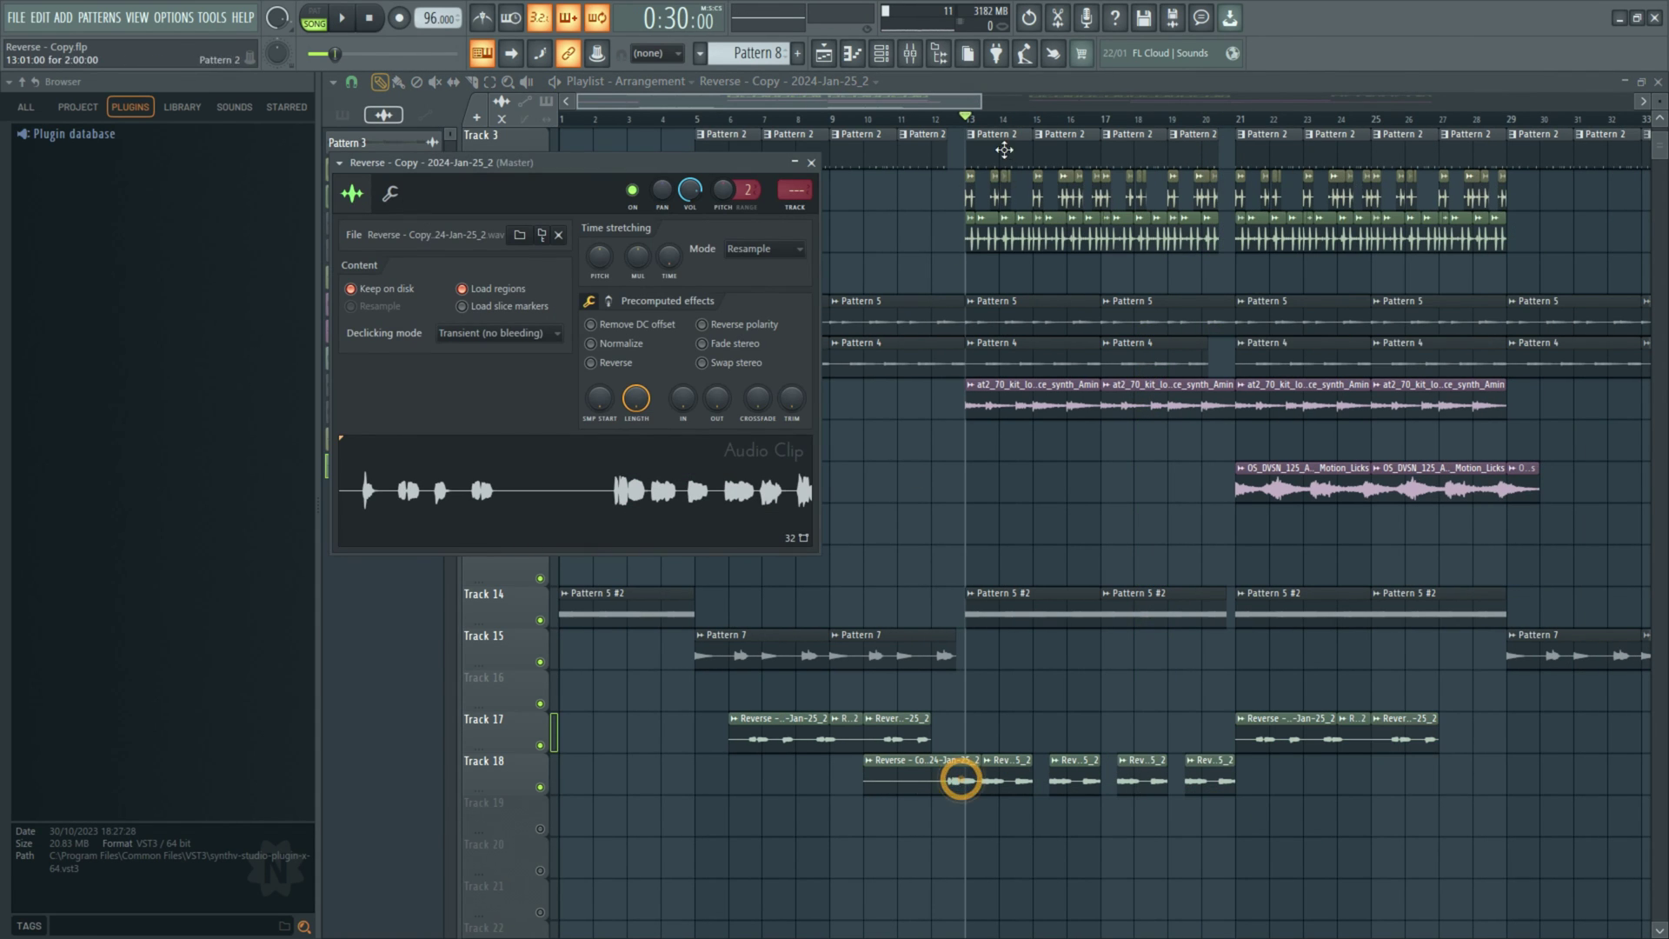
{"action": "left_click", "coordinate": [924, 58]}
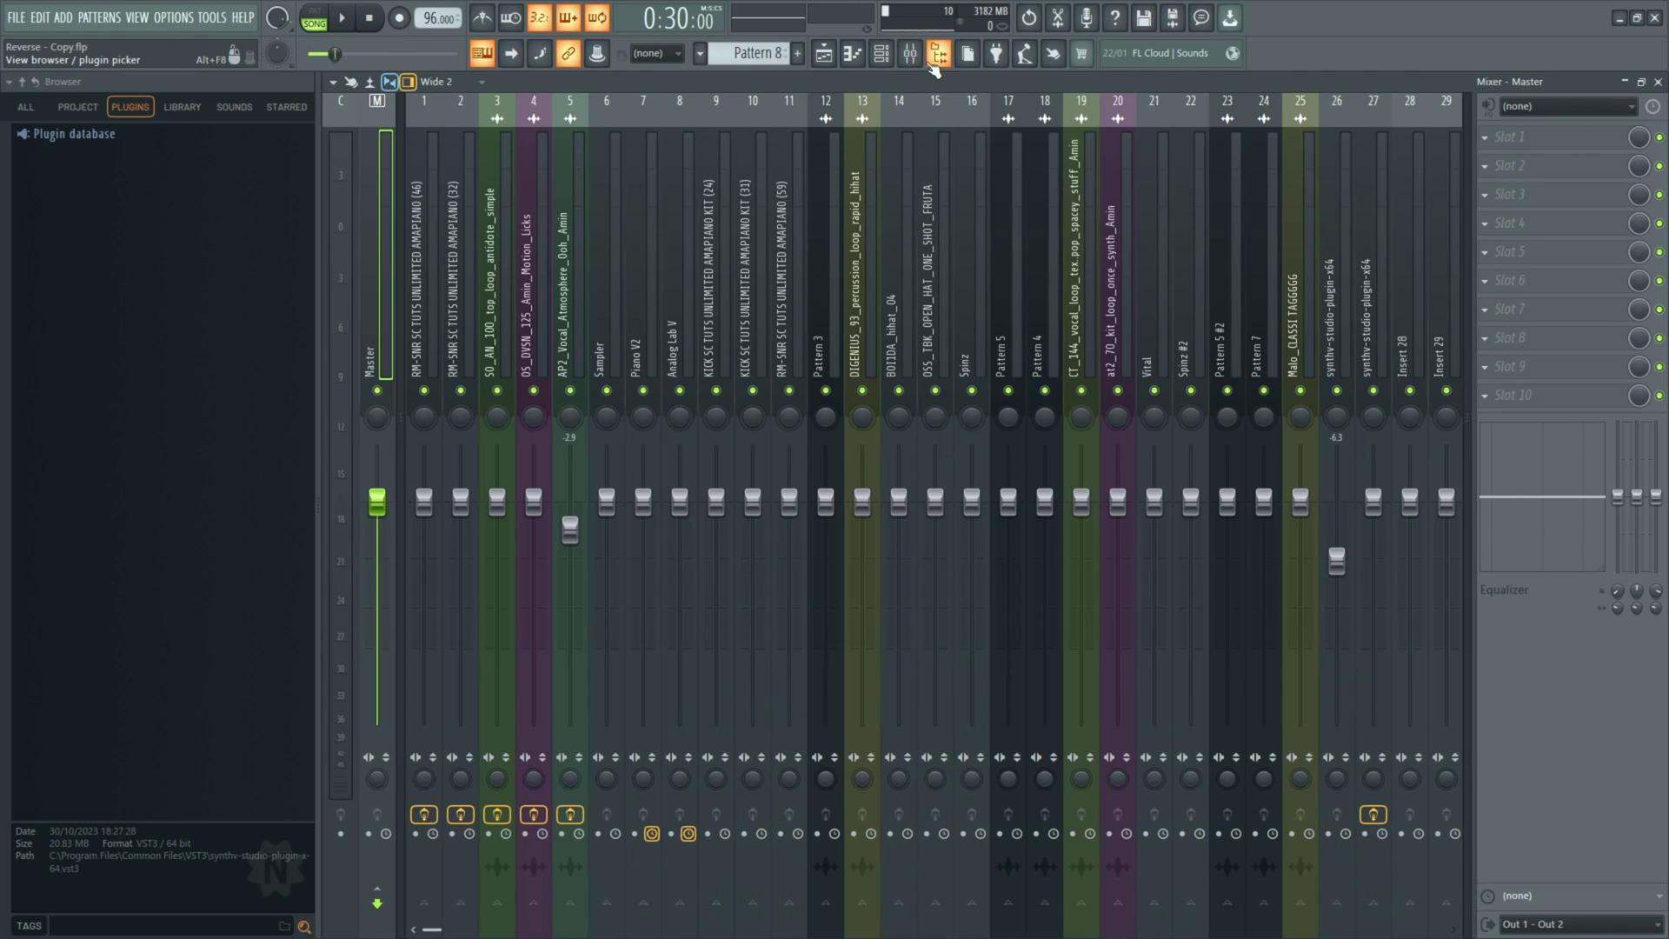
{"action": "scroll", "coordinate": [1131, 269], "scroll_direction": "down", "scroll_amount": 3}
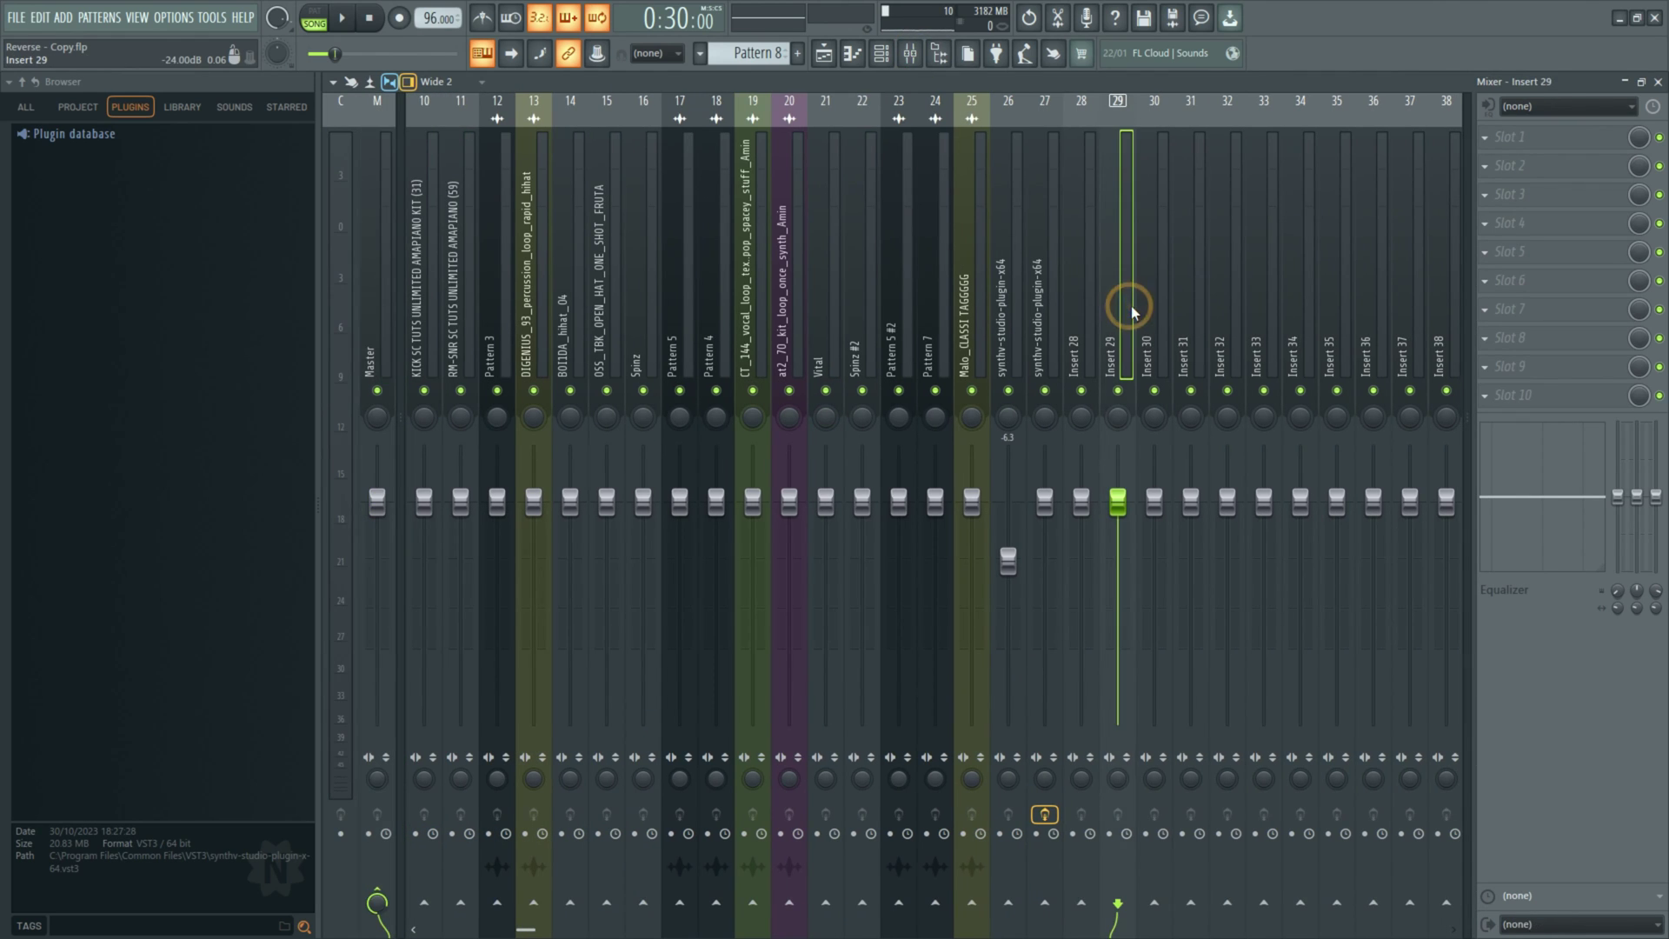
{"action": "left_click", "coordinate": [1534, 137]}
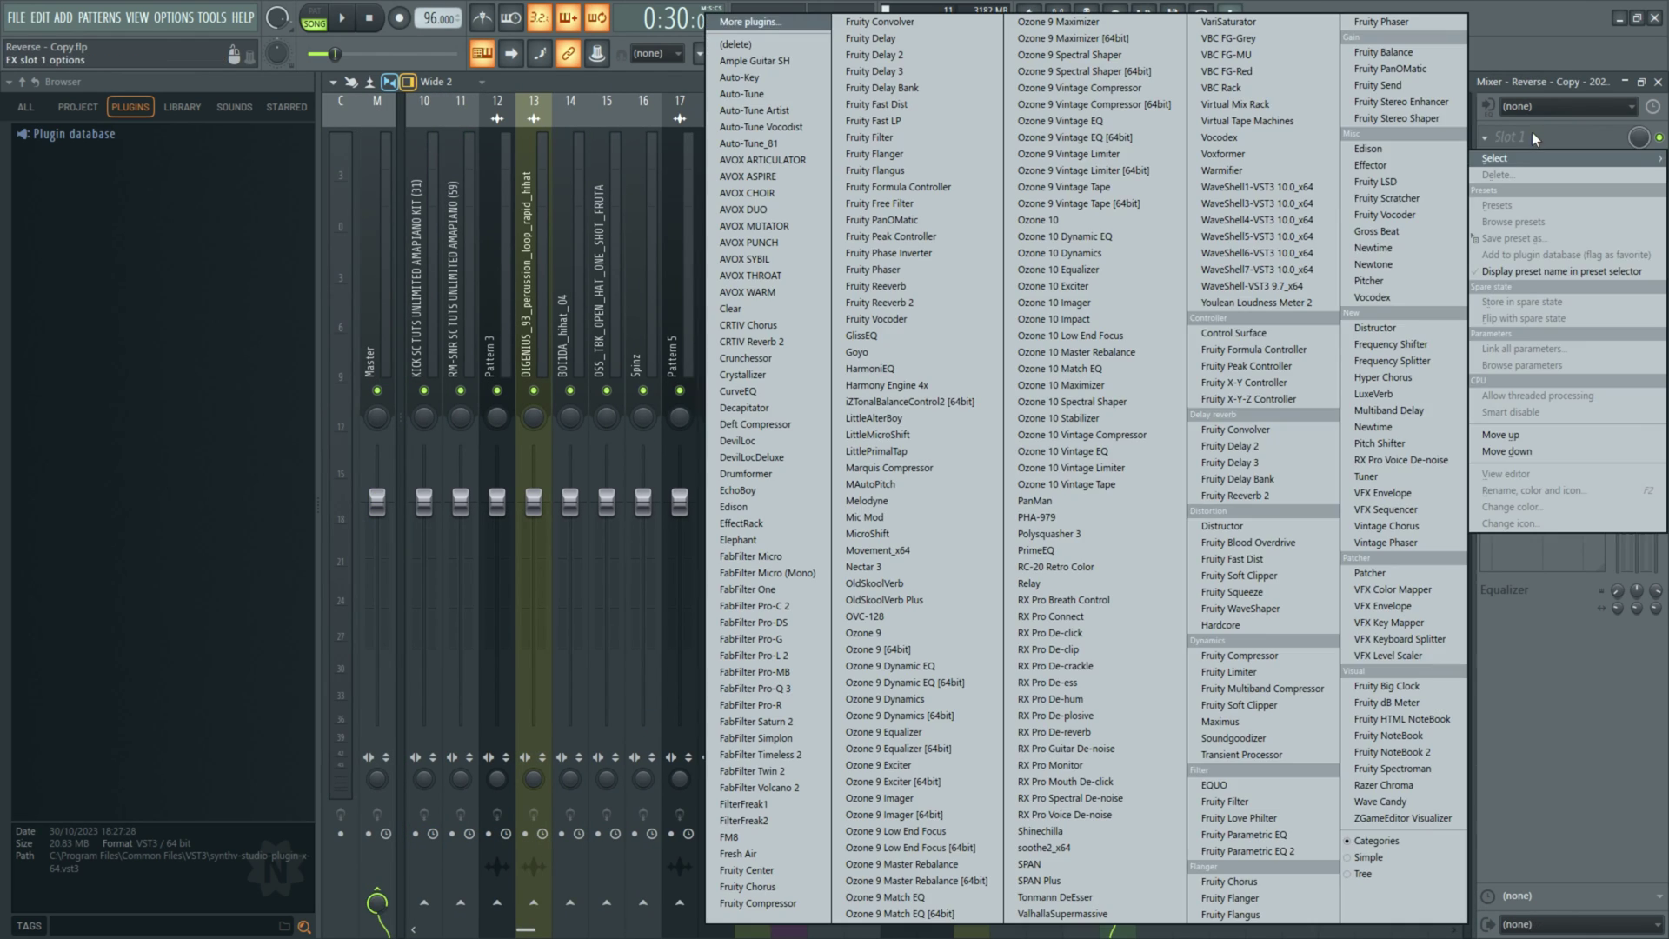
{"action": "left_click", "coordinate": [1228, 854]}
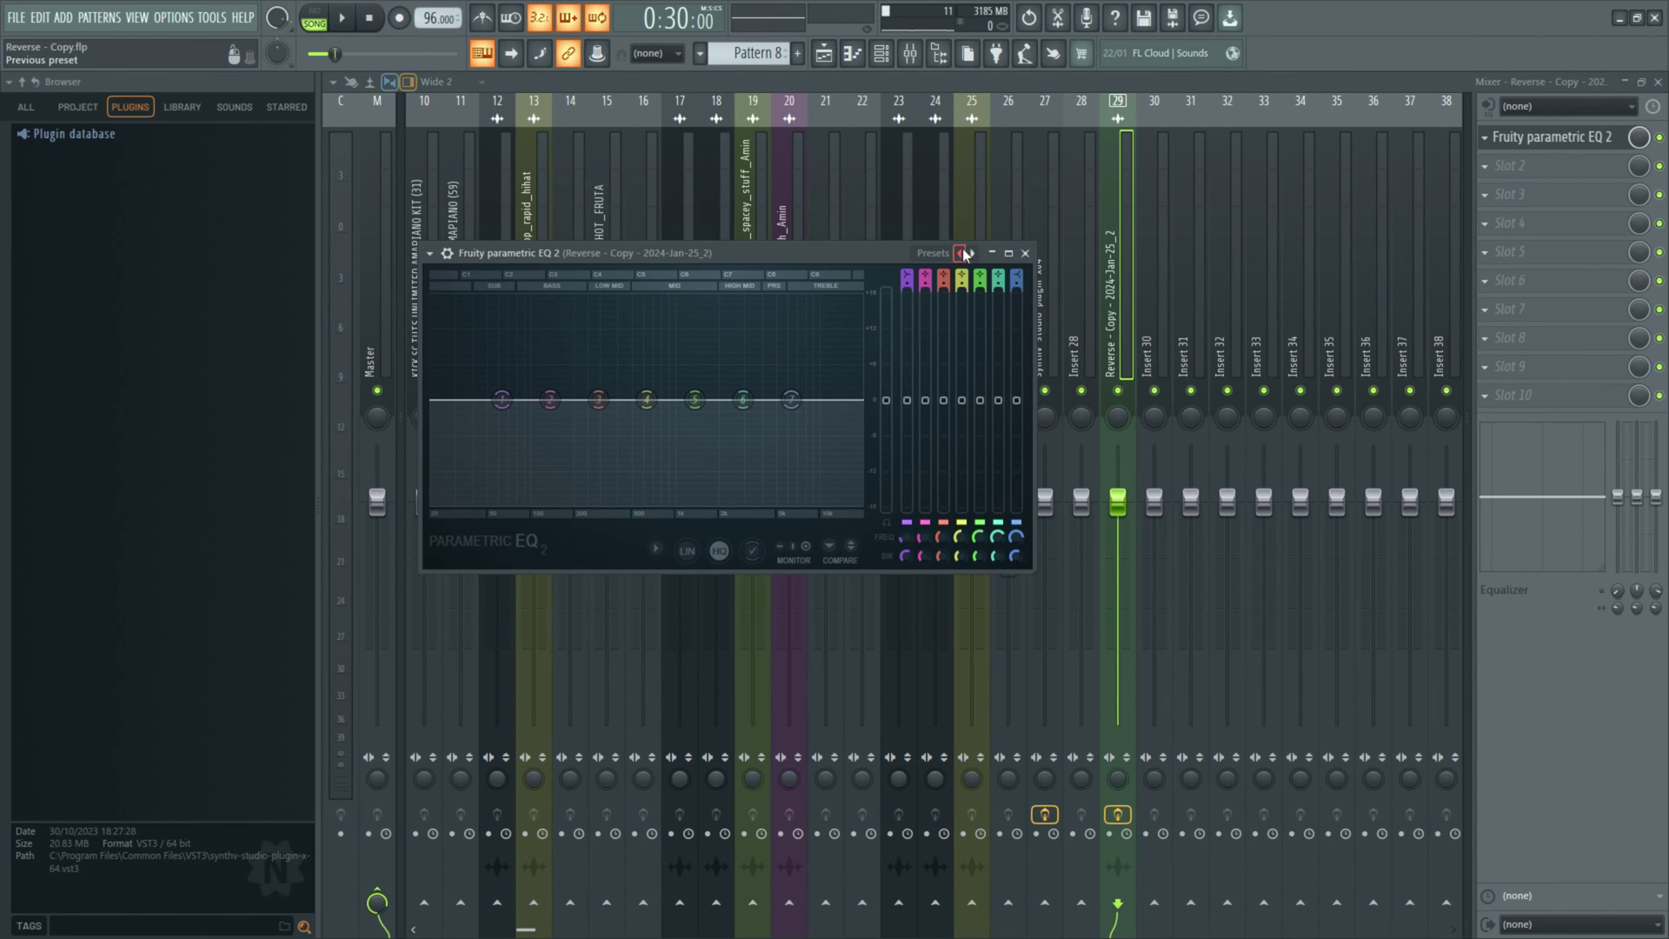
{"action": "left_click", "coordinate": [963, 253]}
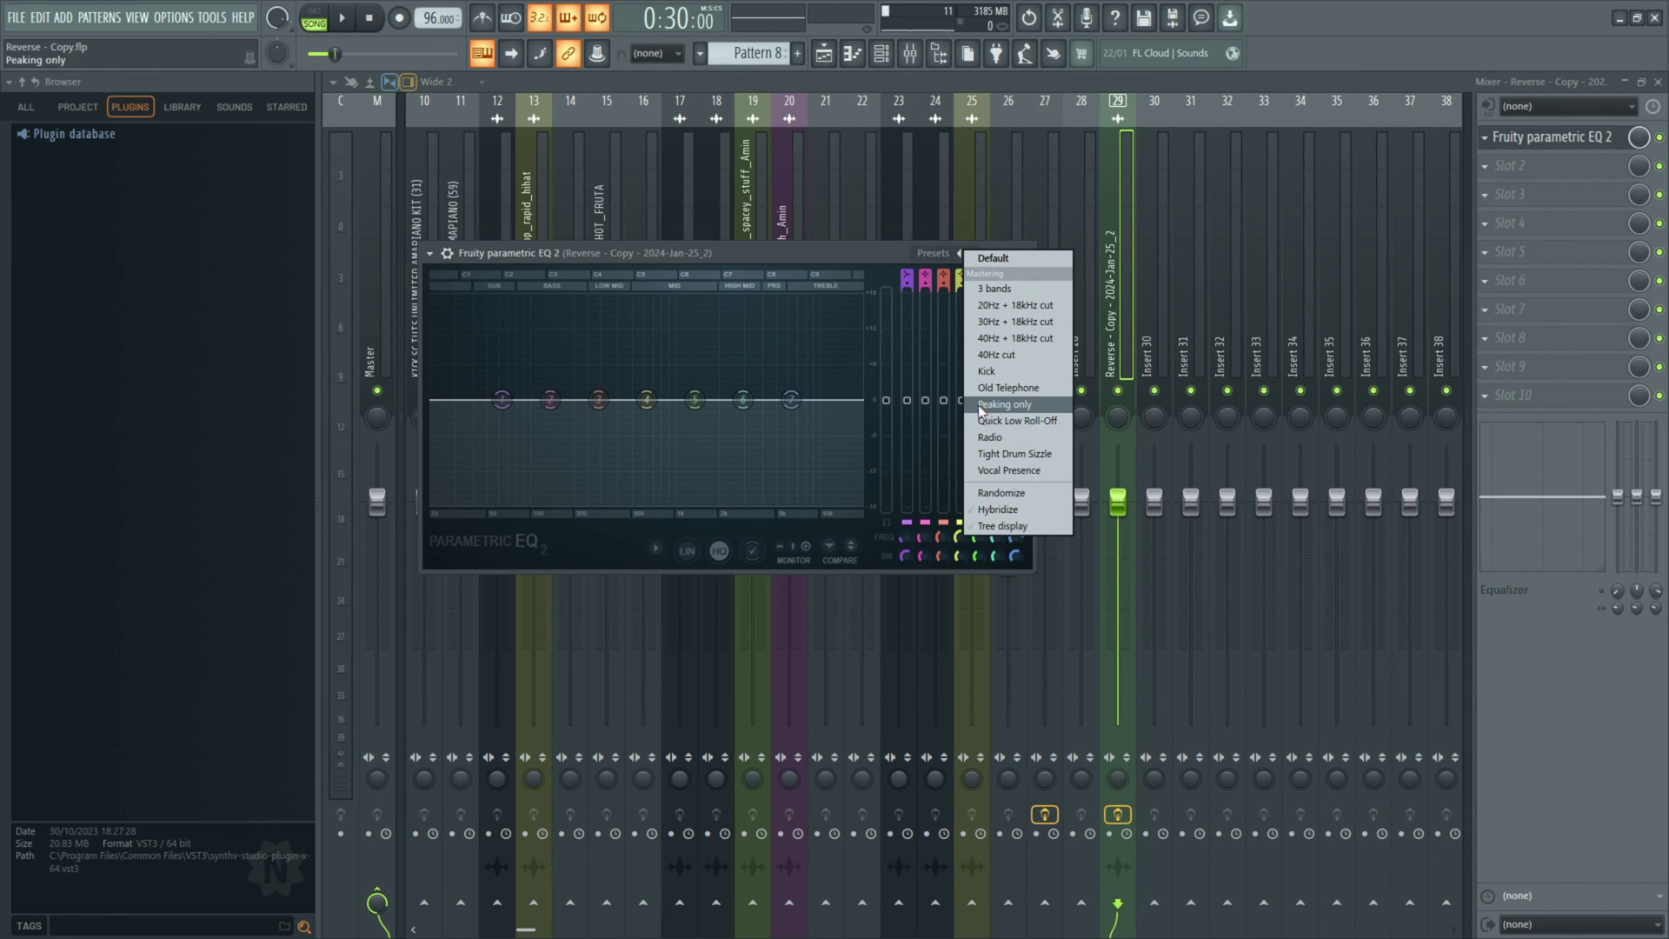
{"action": "left_click", "coordinate": [988, 439]}
{"action": "left_click", "coordinate": [1547, 171]}
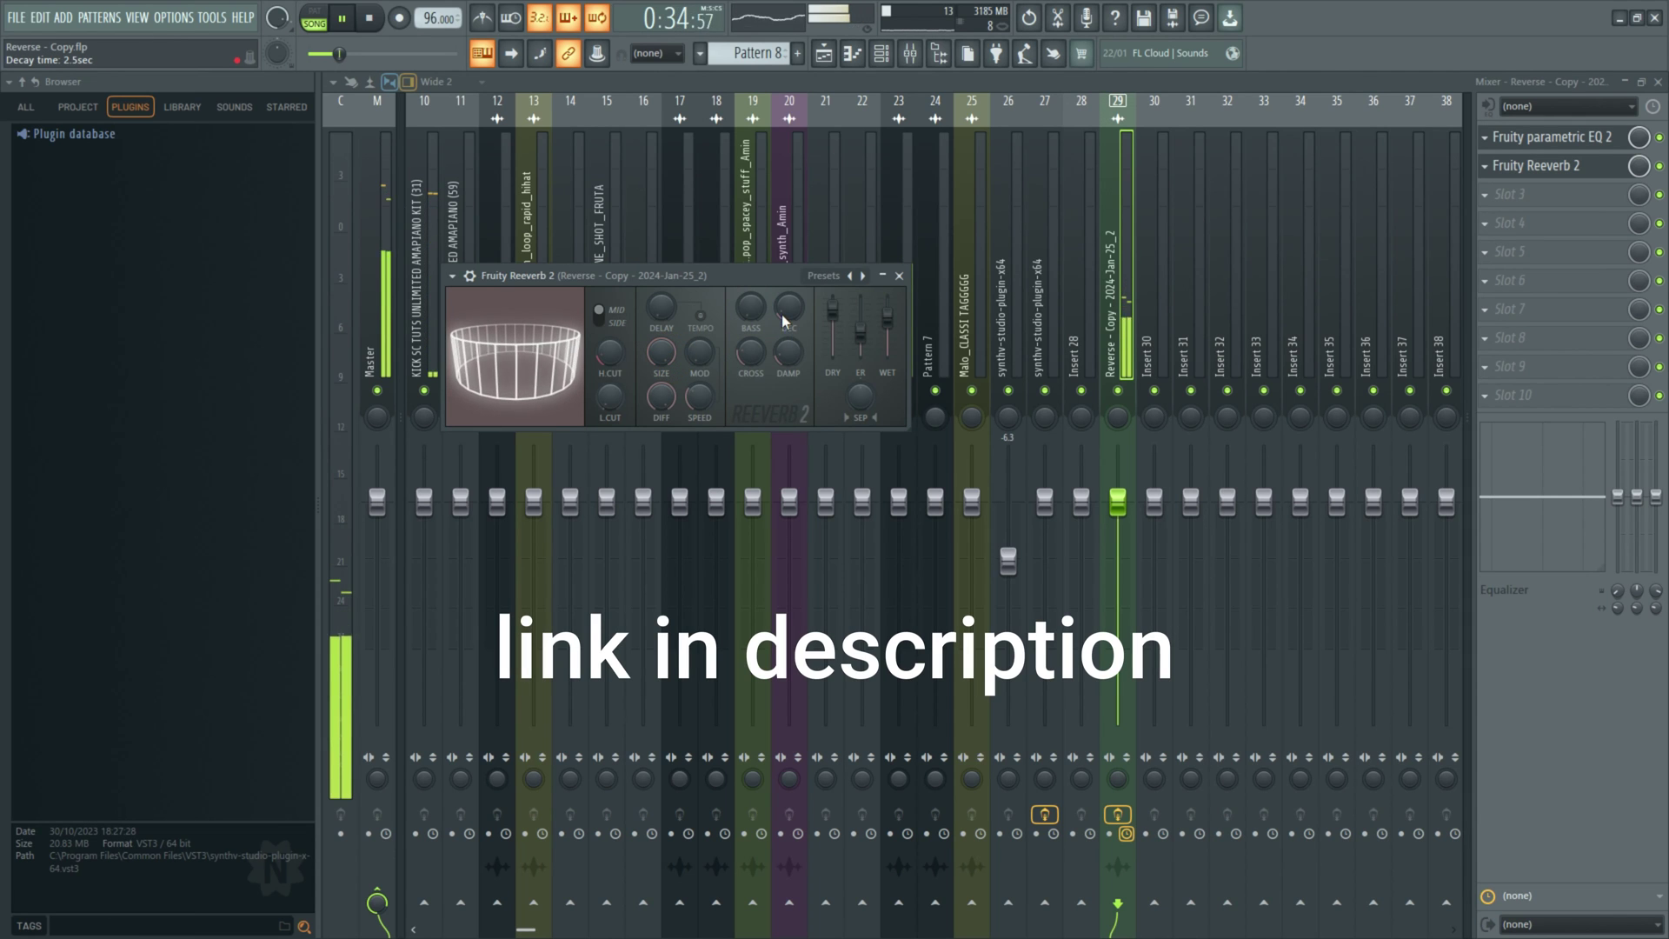
Step: Lower Fruity Reeverb 2's dry level to 77% and go back to the playlist
{"action": "left_click_drag", "start_coordinate": [832, 309], "coordinate": [832, 321]}
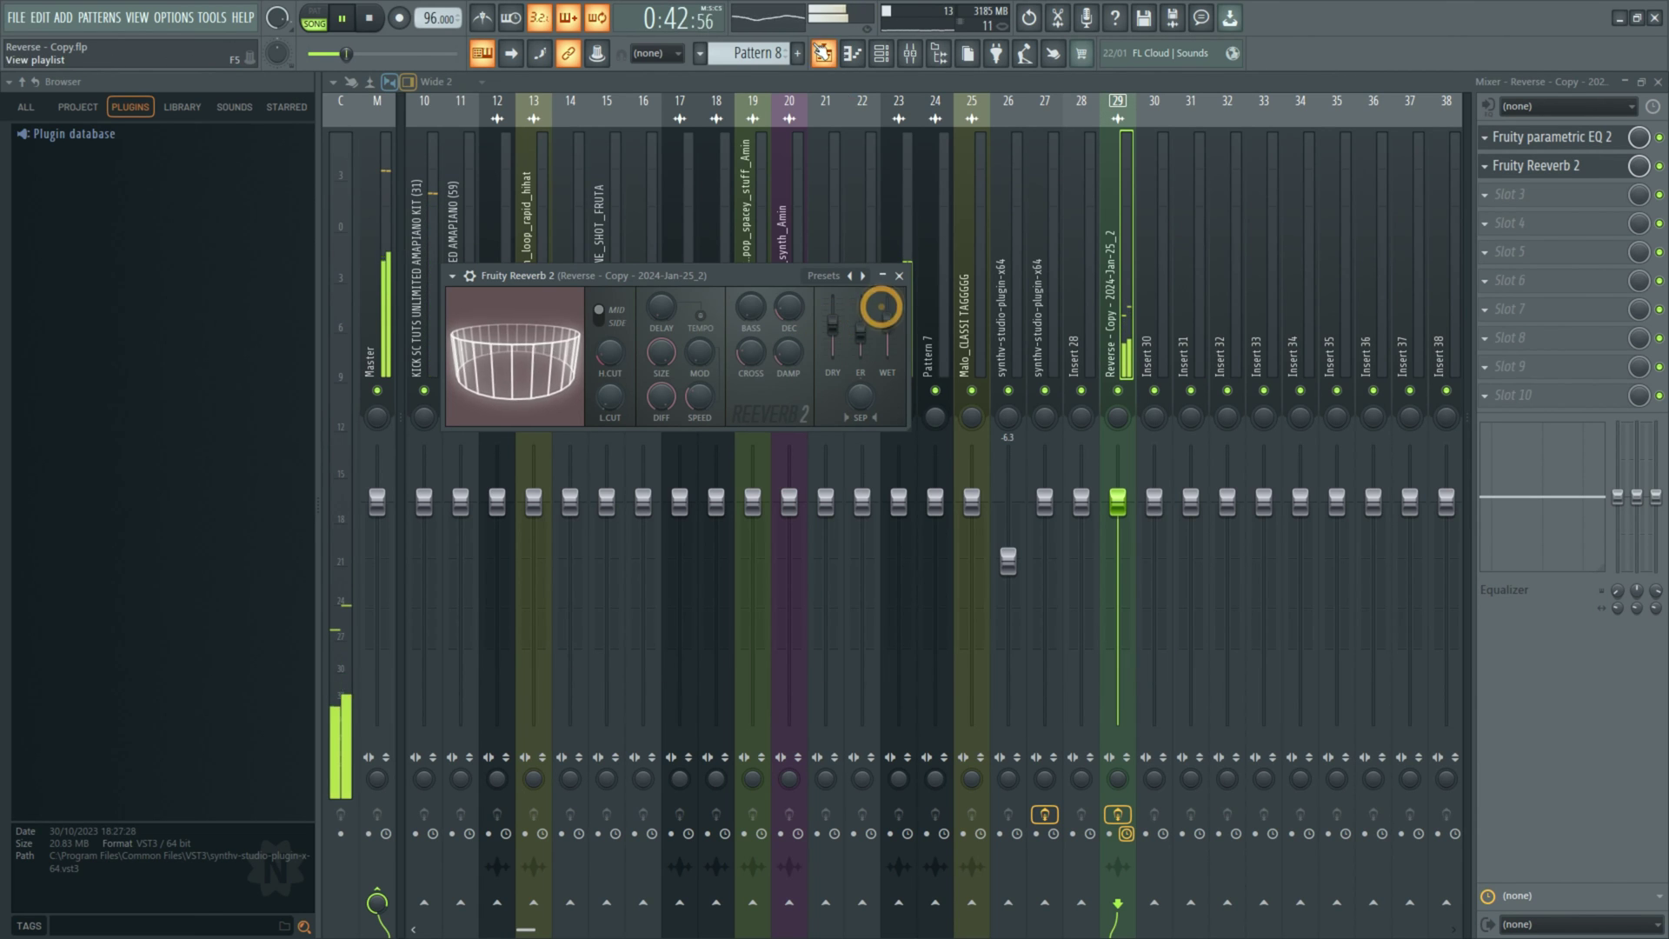
{"action": "left_click", "coordinate": [822, 53]}
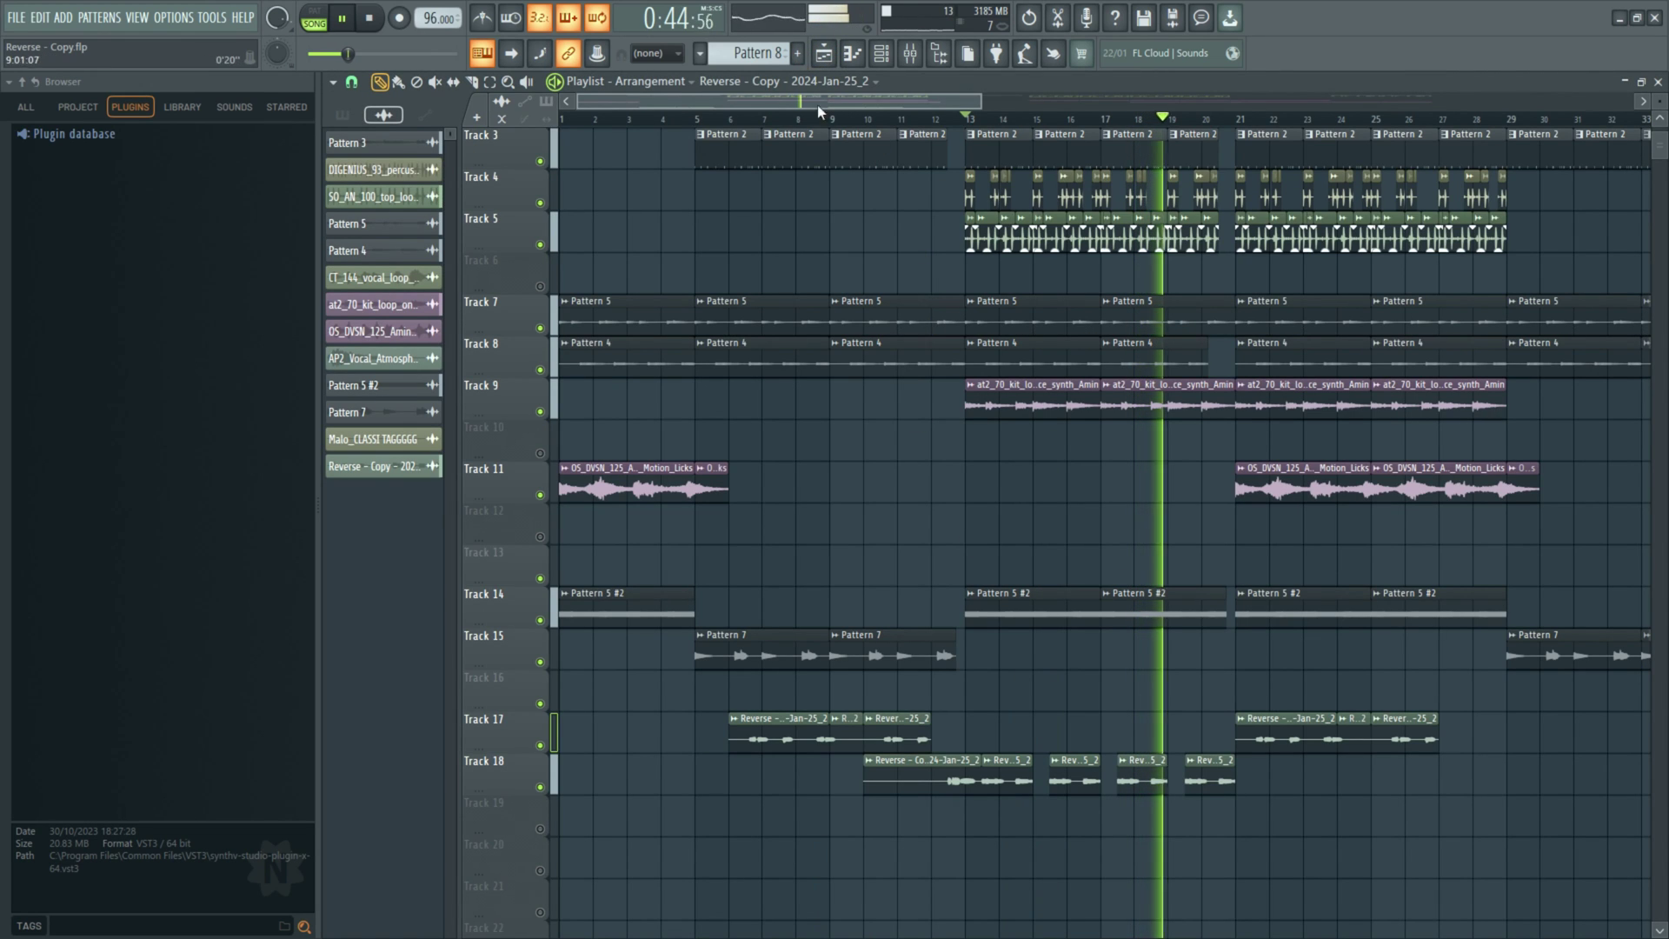
{"action": "key", "text": "space"}
{"action": "left_click", "coordinate": [729, 119]}
{"action": "key", "text": "space"}
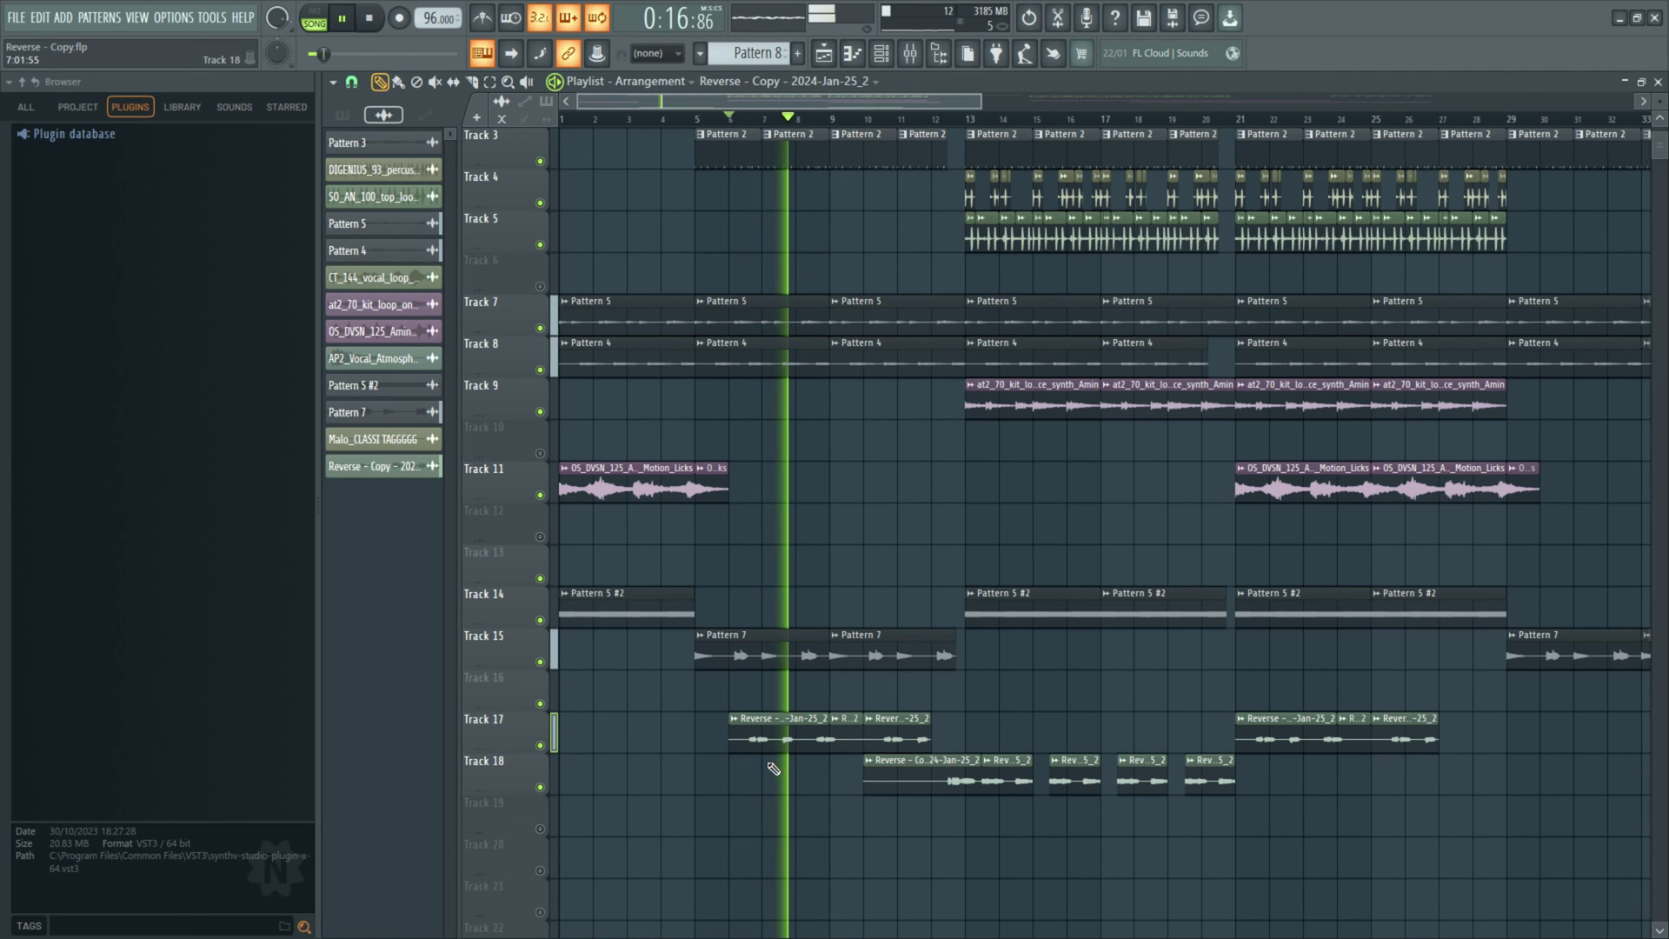
{"action": "left_click", "coordinate": [911, 55]}
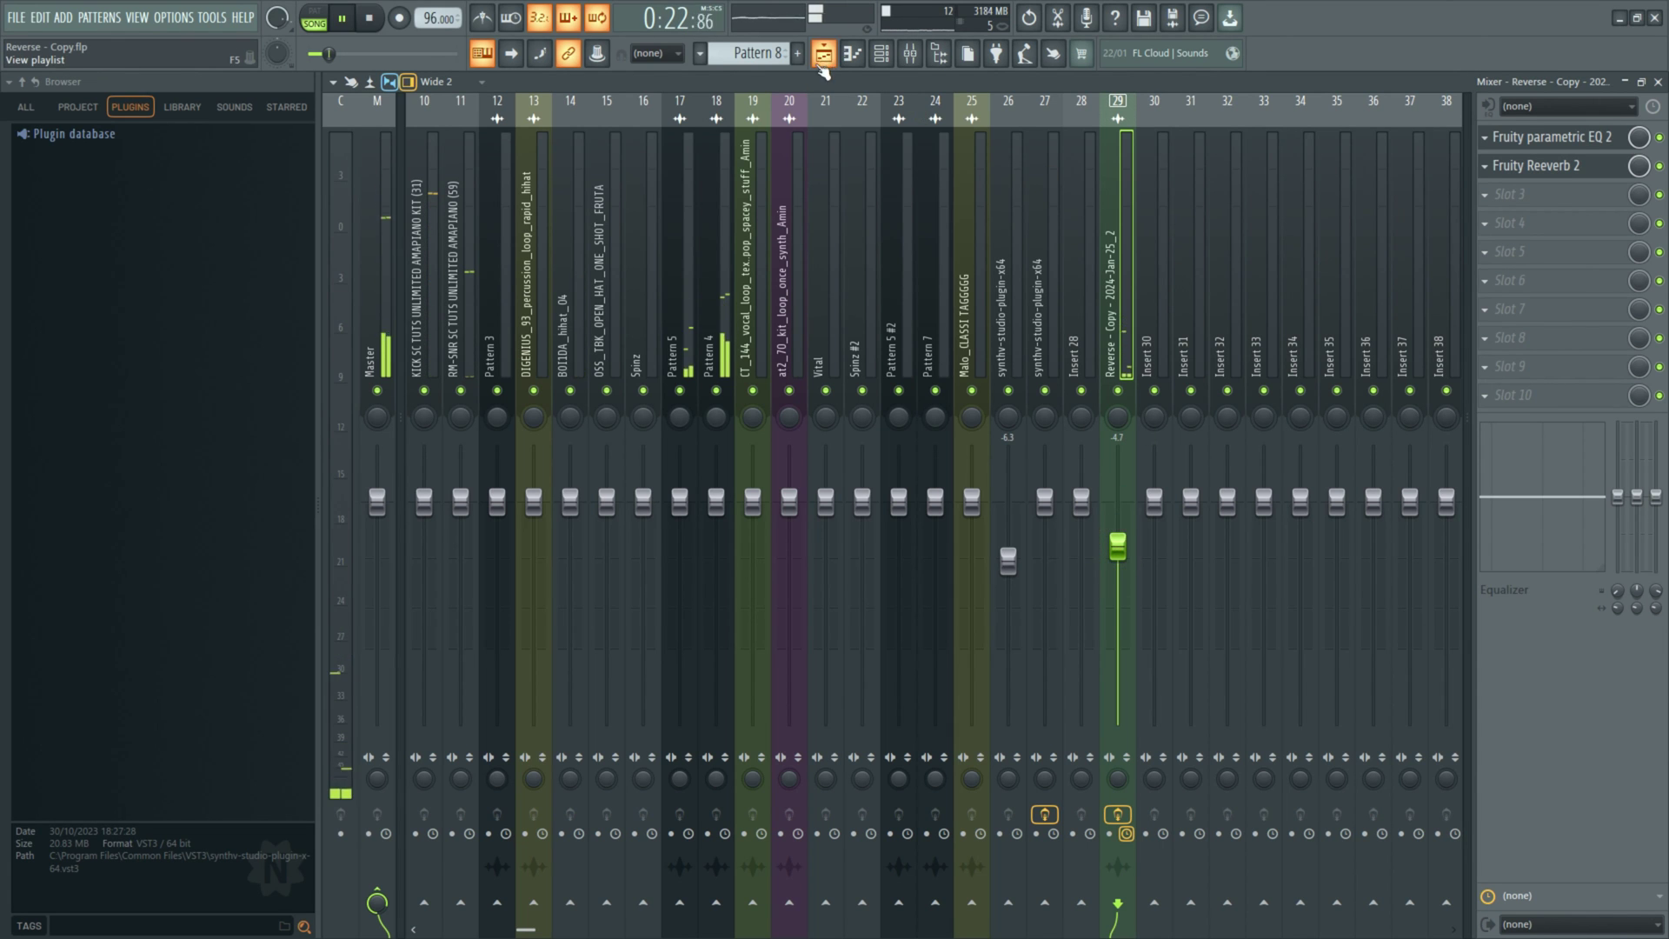
{"action": "left_click", "coordinate": [823, 58]}
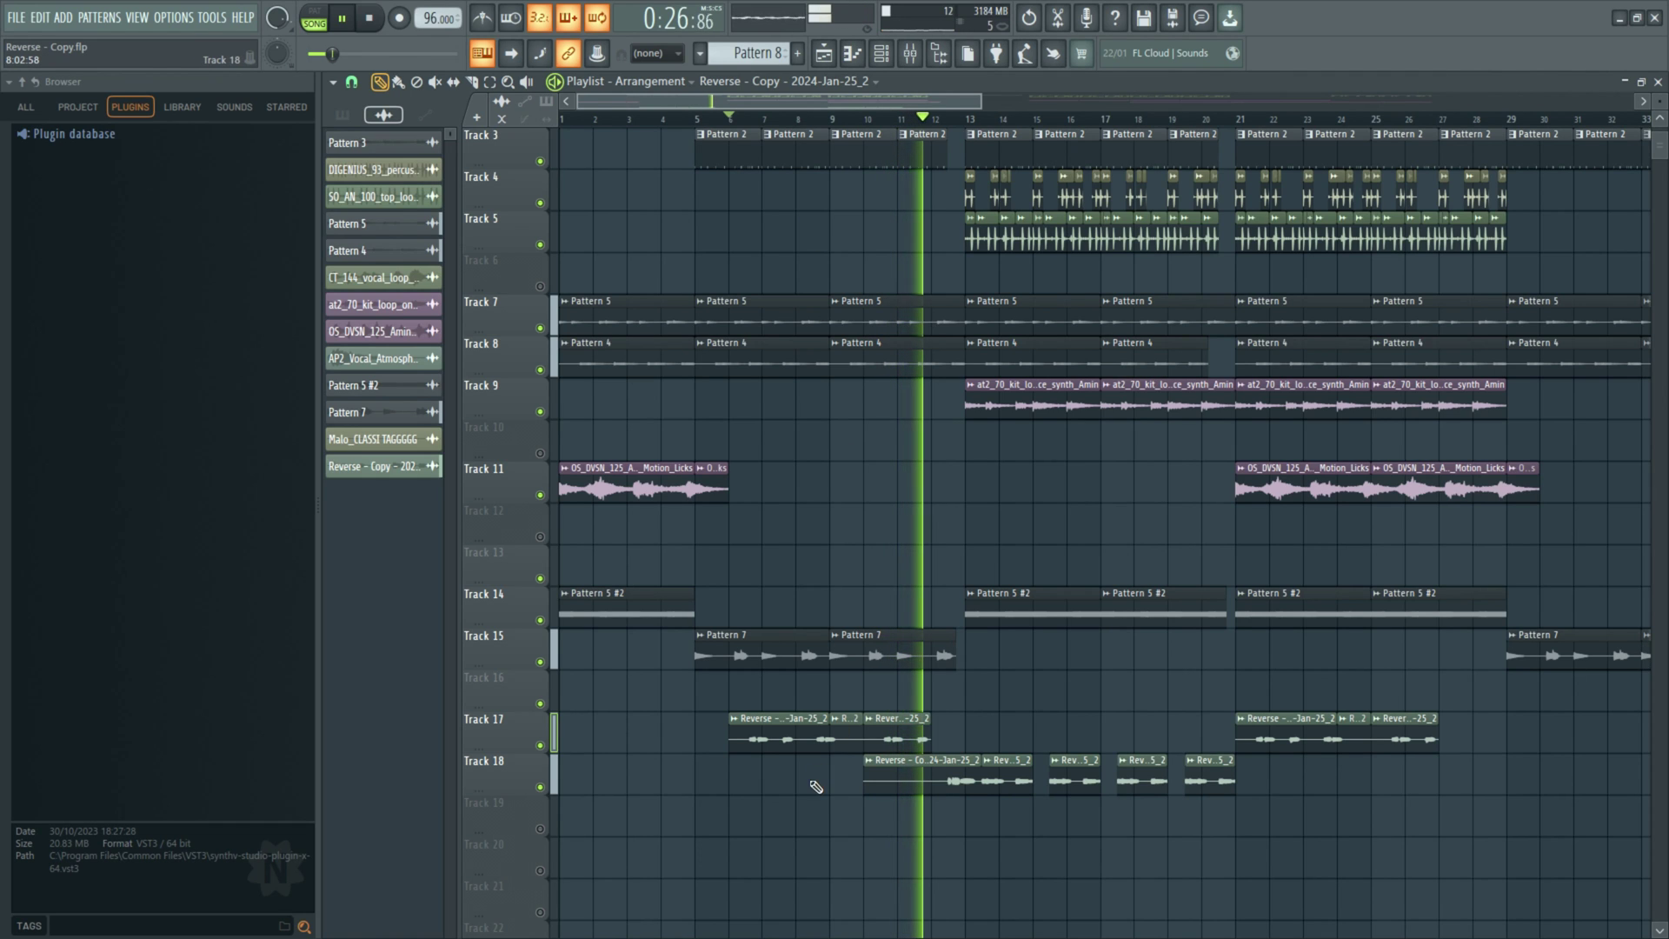
{"action": "key", "text": "space"}
{"action": "double_click", "coordinate": [781, 731]}
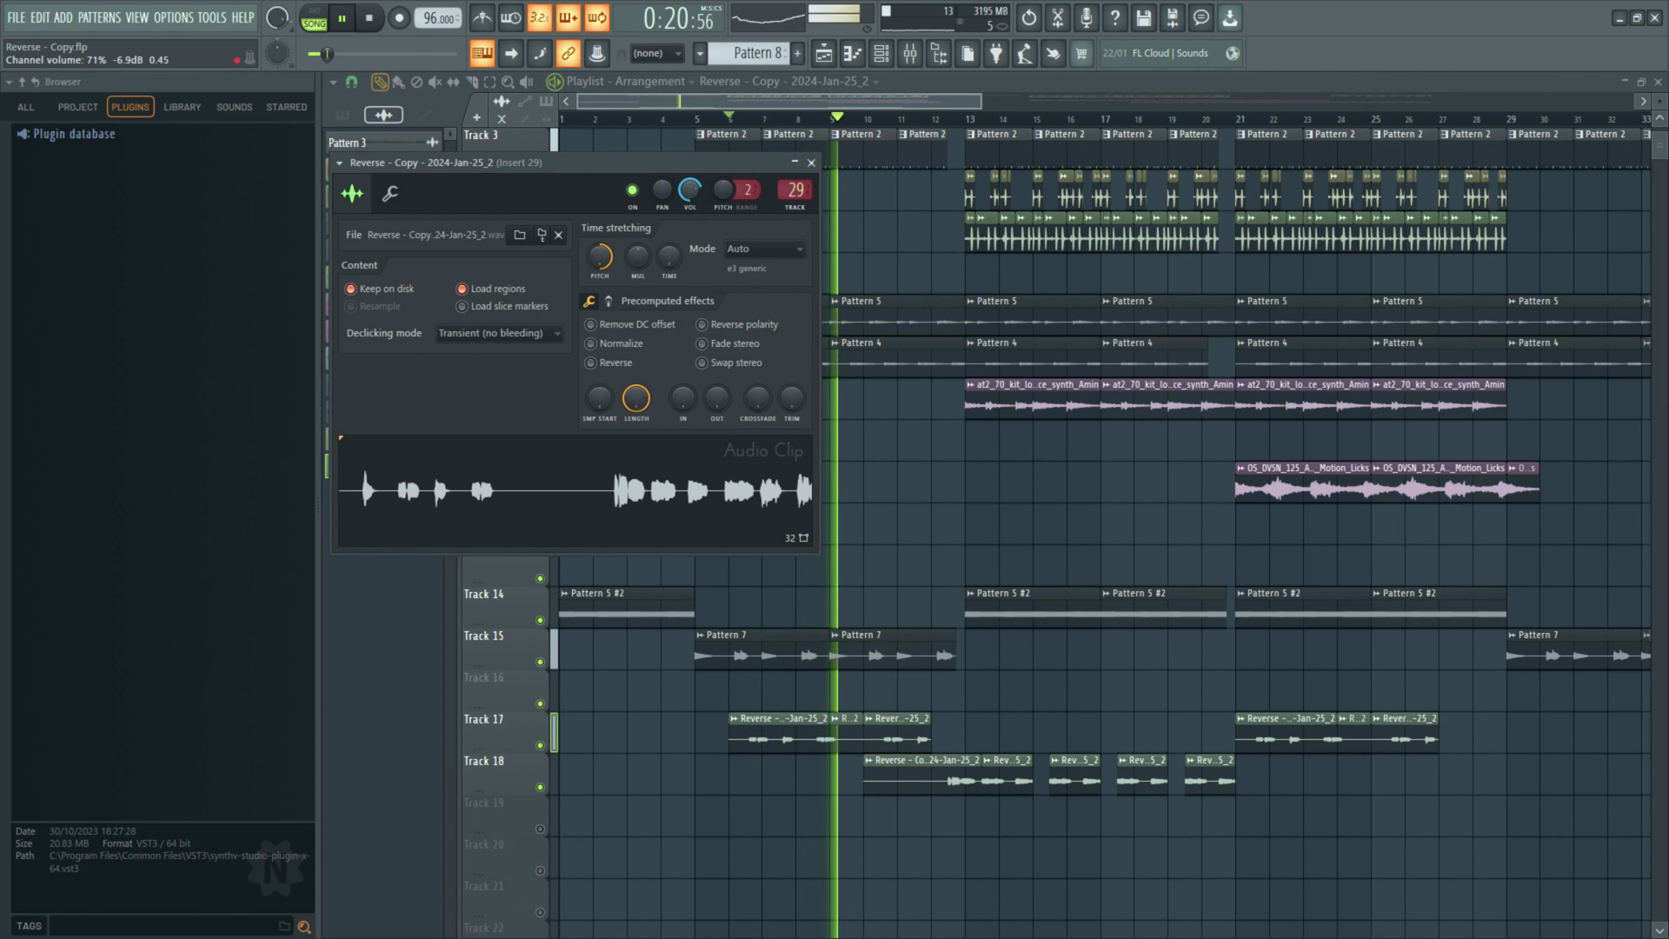
Step: Nudge the vocal clip channel's VOL knob down slightly
{"action": "left_click_drag", "start_coordinate": [703, 200], "coordinate": [703, 205]}
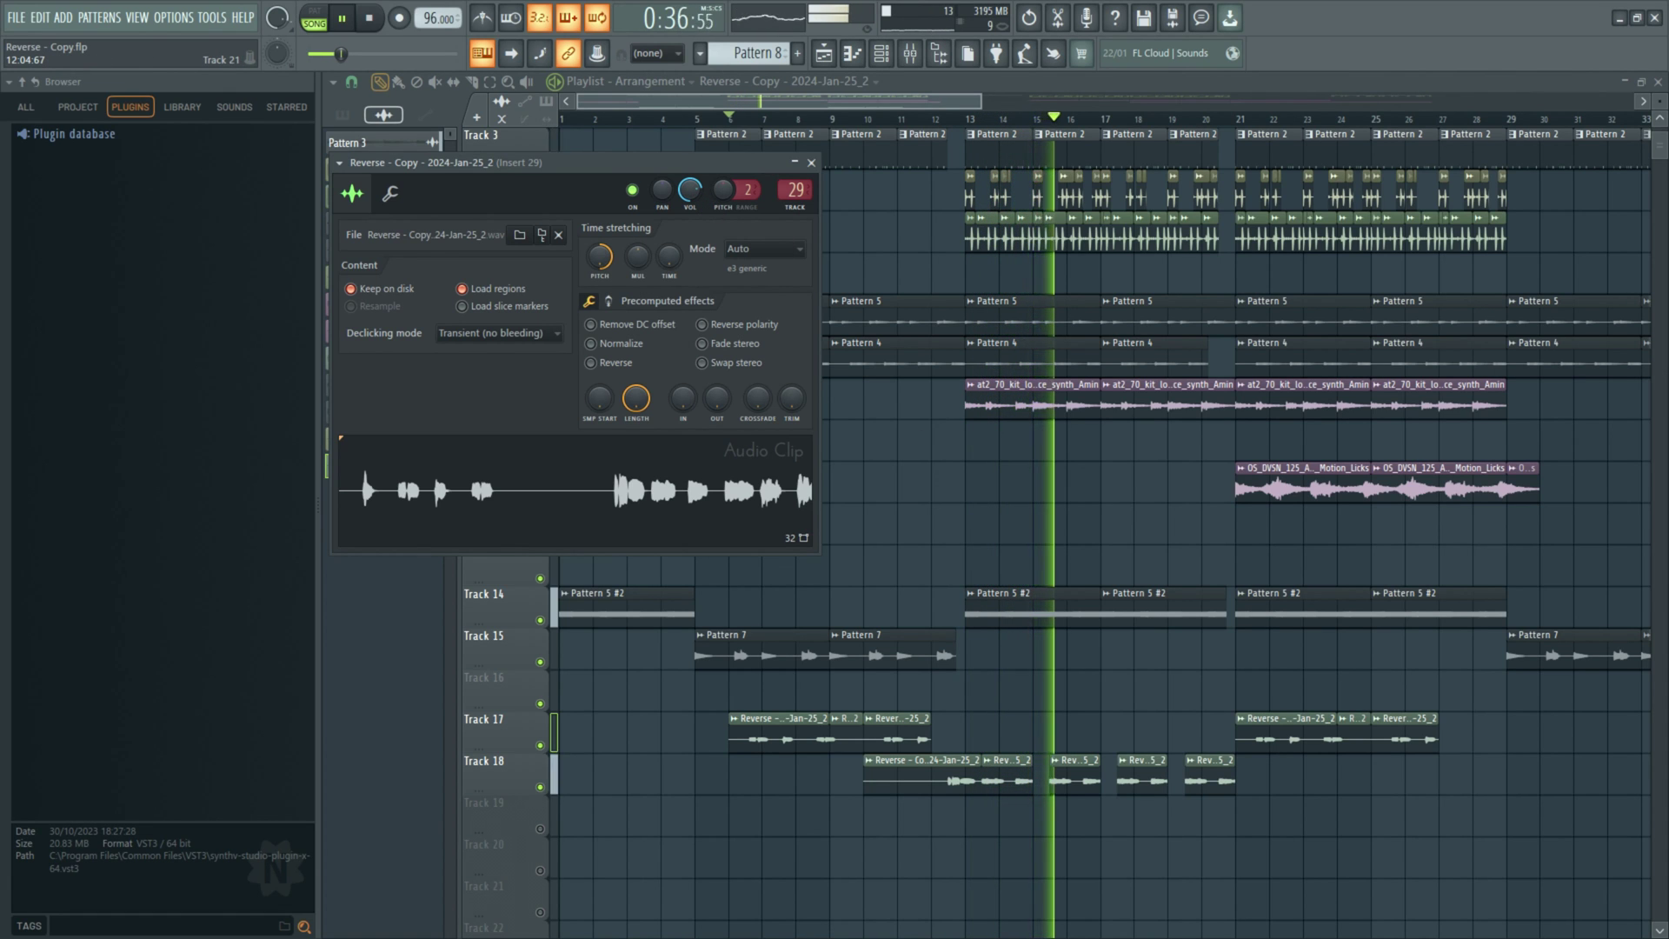
Step: Close the vocal channel settings, play the zoomed-out arrangement, and stop playback
{"action": "key", "text": "Escape"}
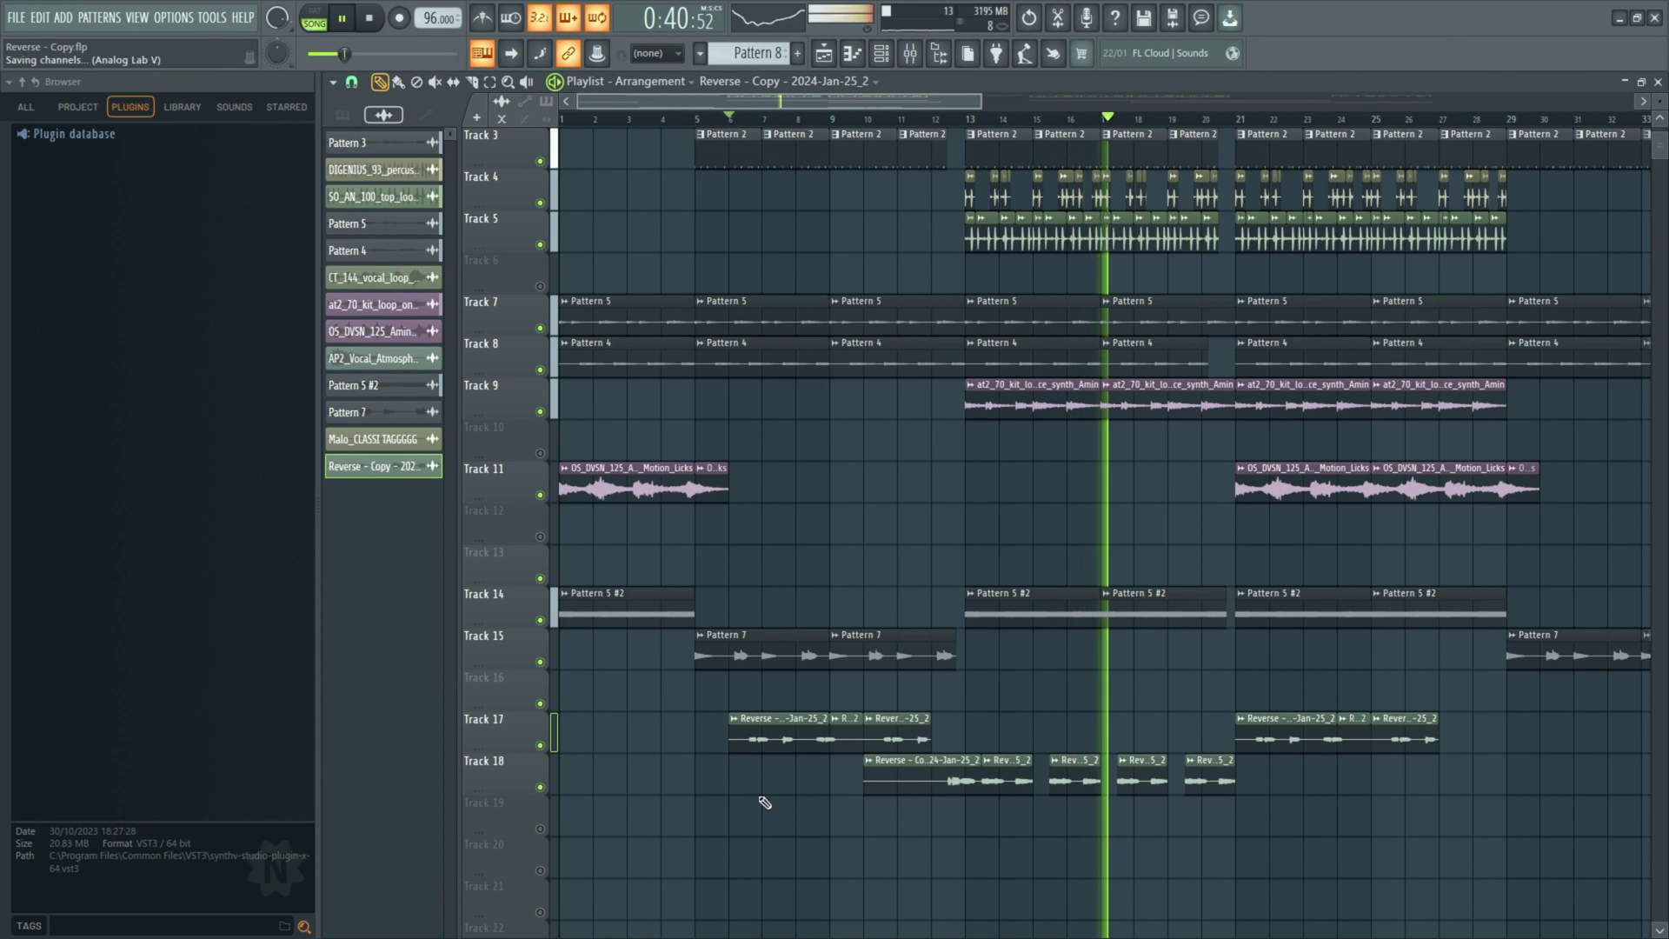
{"action": "scroll", "coordinate": [815, 797], "scroll_direction": "down", "scroll_amount": 1}
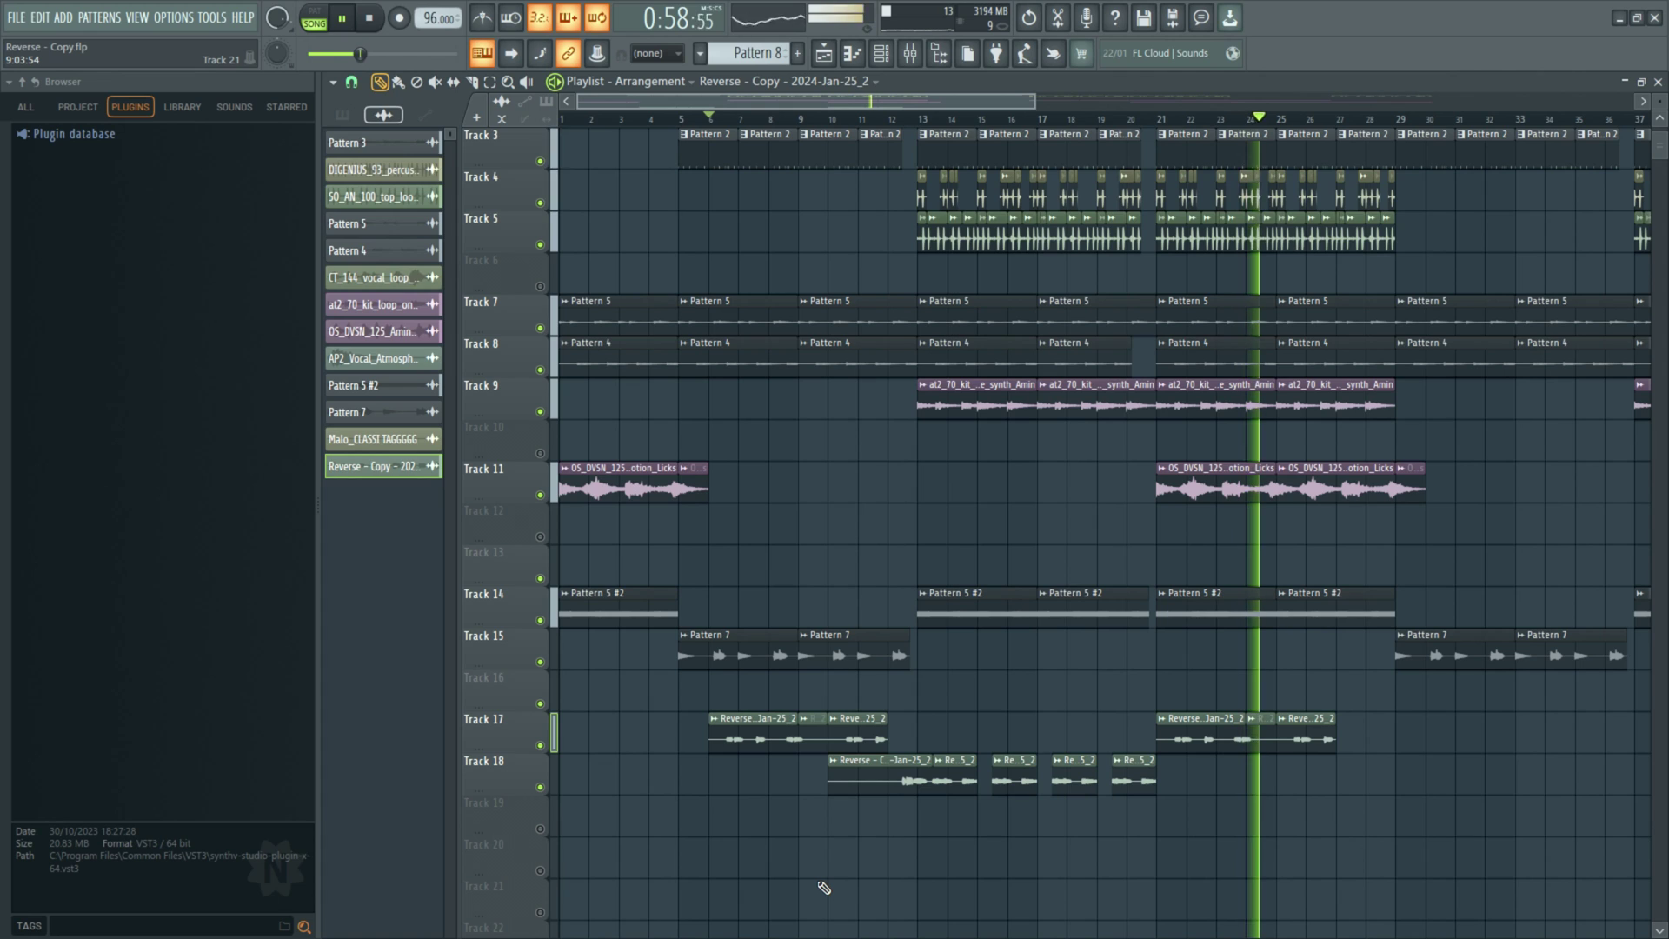
{"action": "key", "text": "space"}
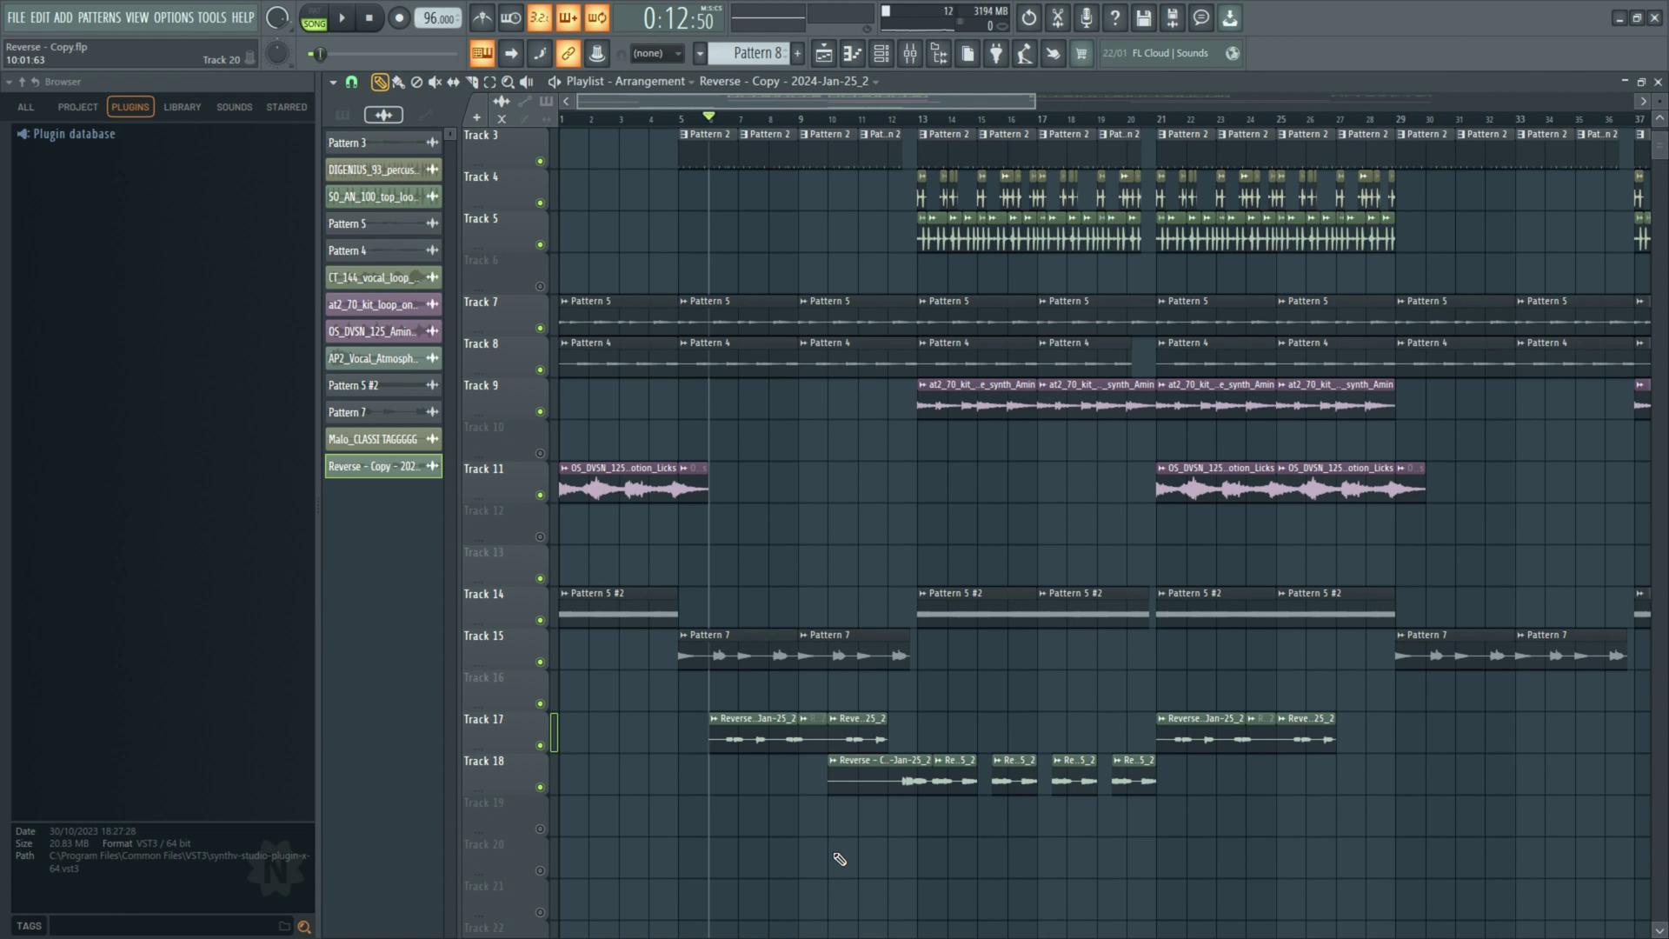
{"action": "left_click", "coordinate": [899, 55]}
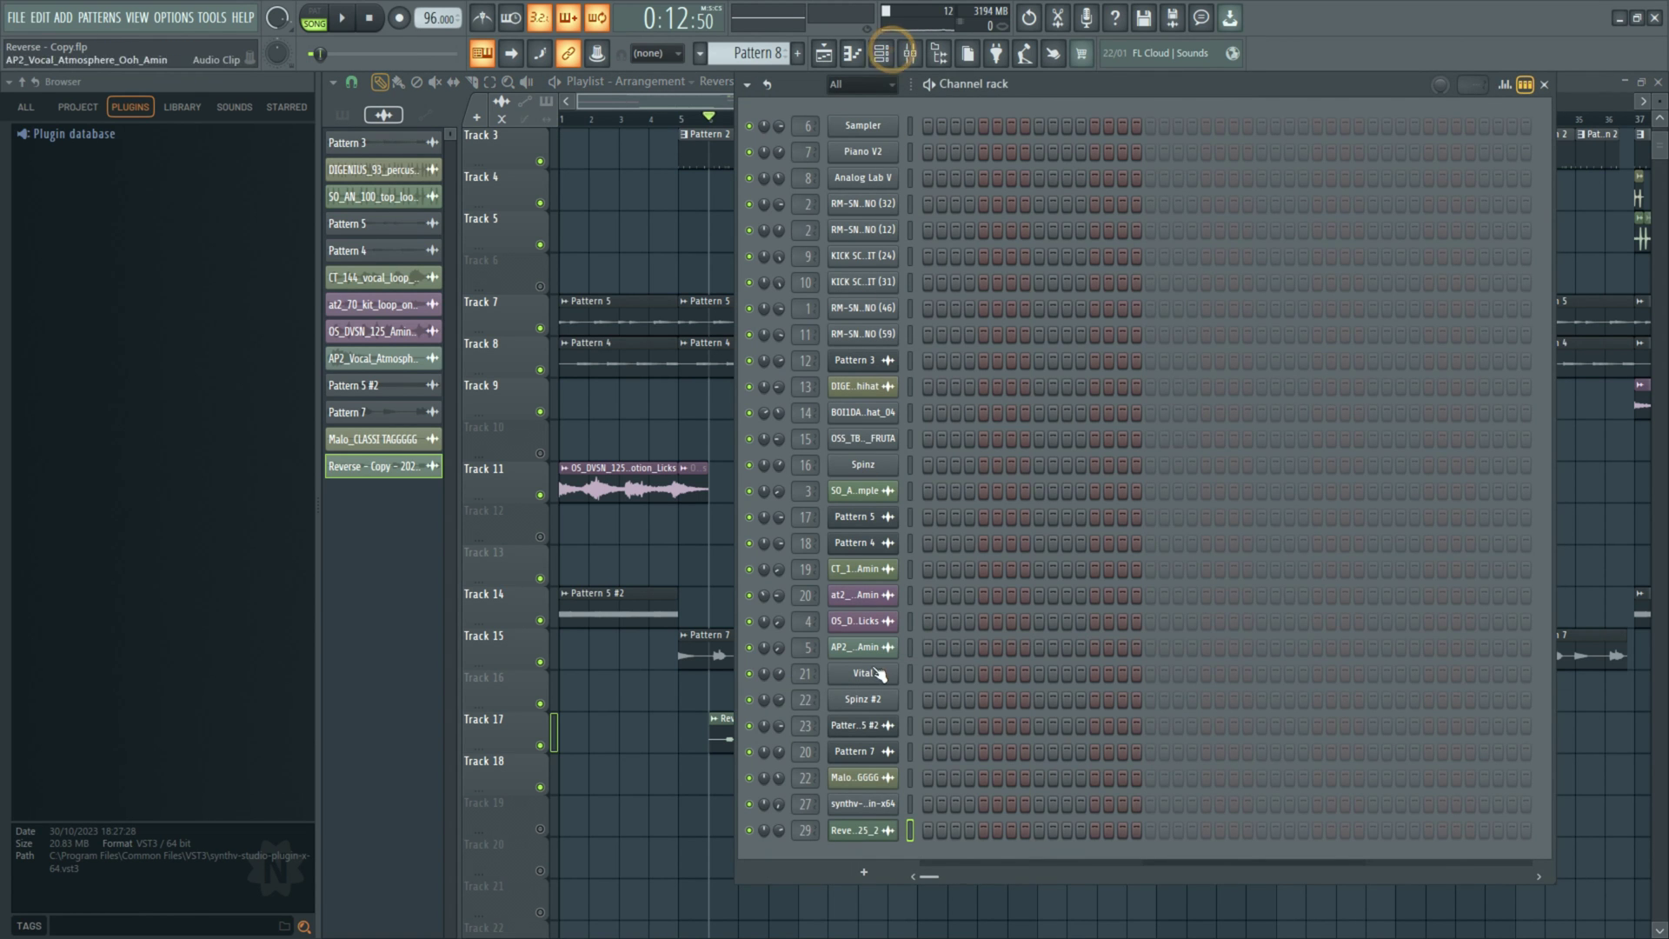
{"action": "left_click", "coordinate": [858, 807]}
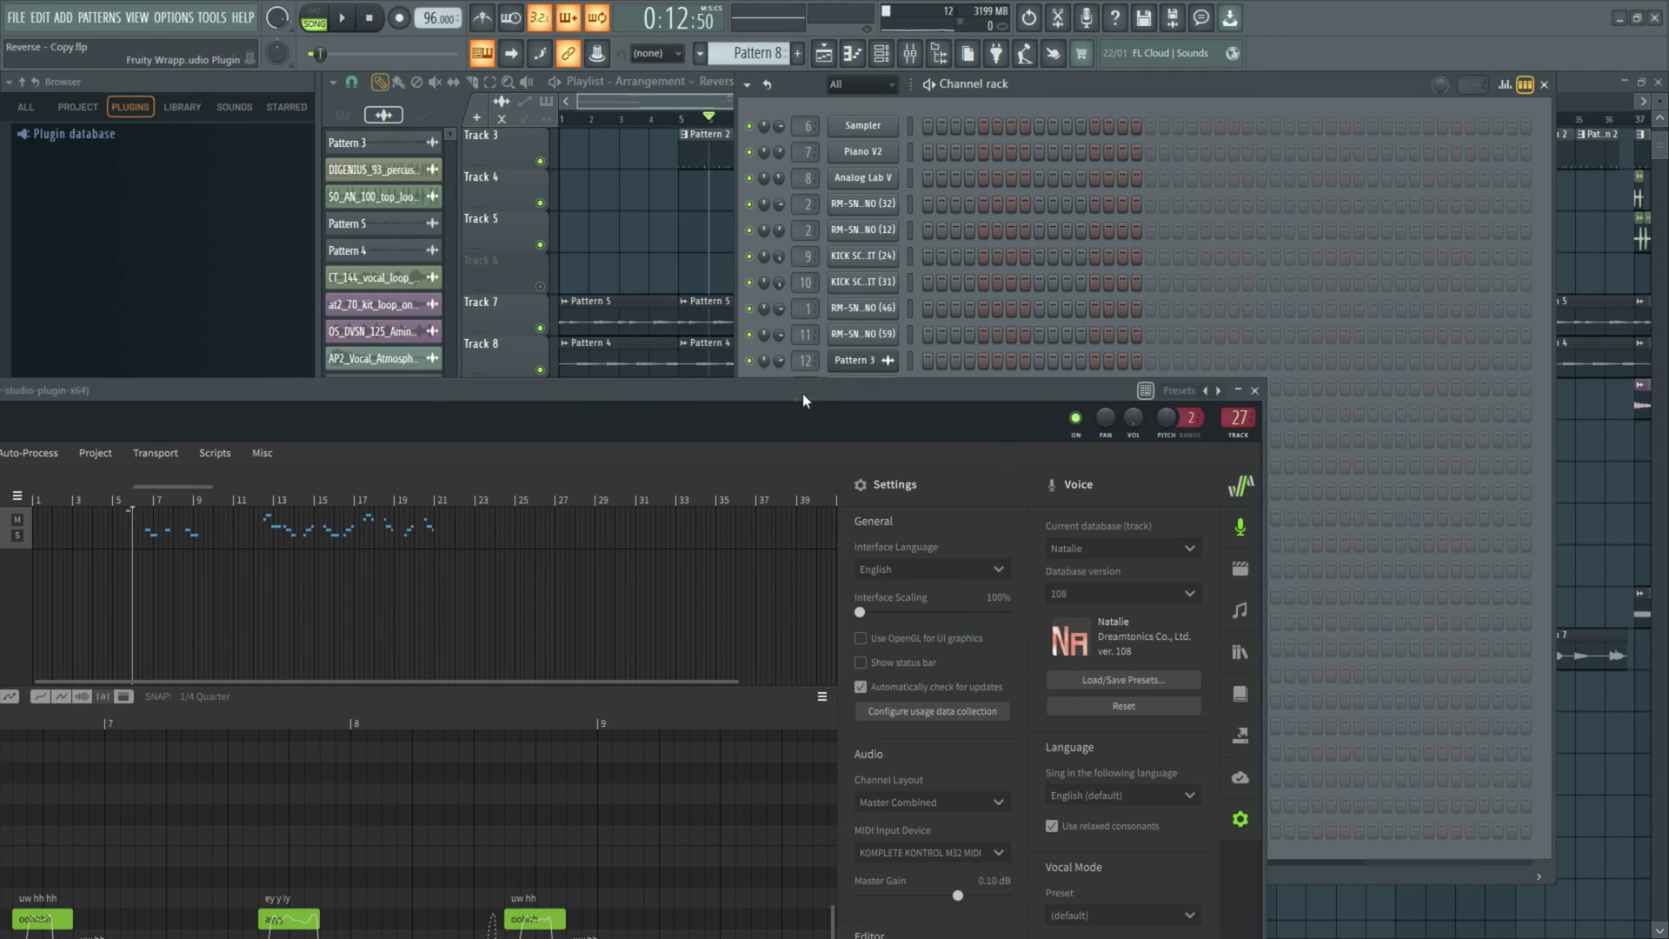
{"action": "left_click_drag", "start_coordinate": [804, 400], "coordinate": [1144, 102]}
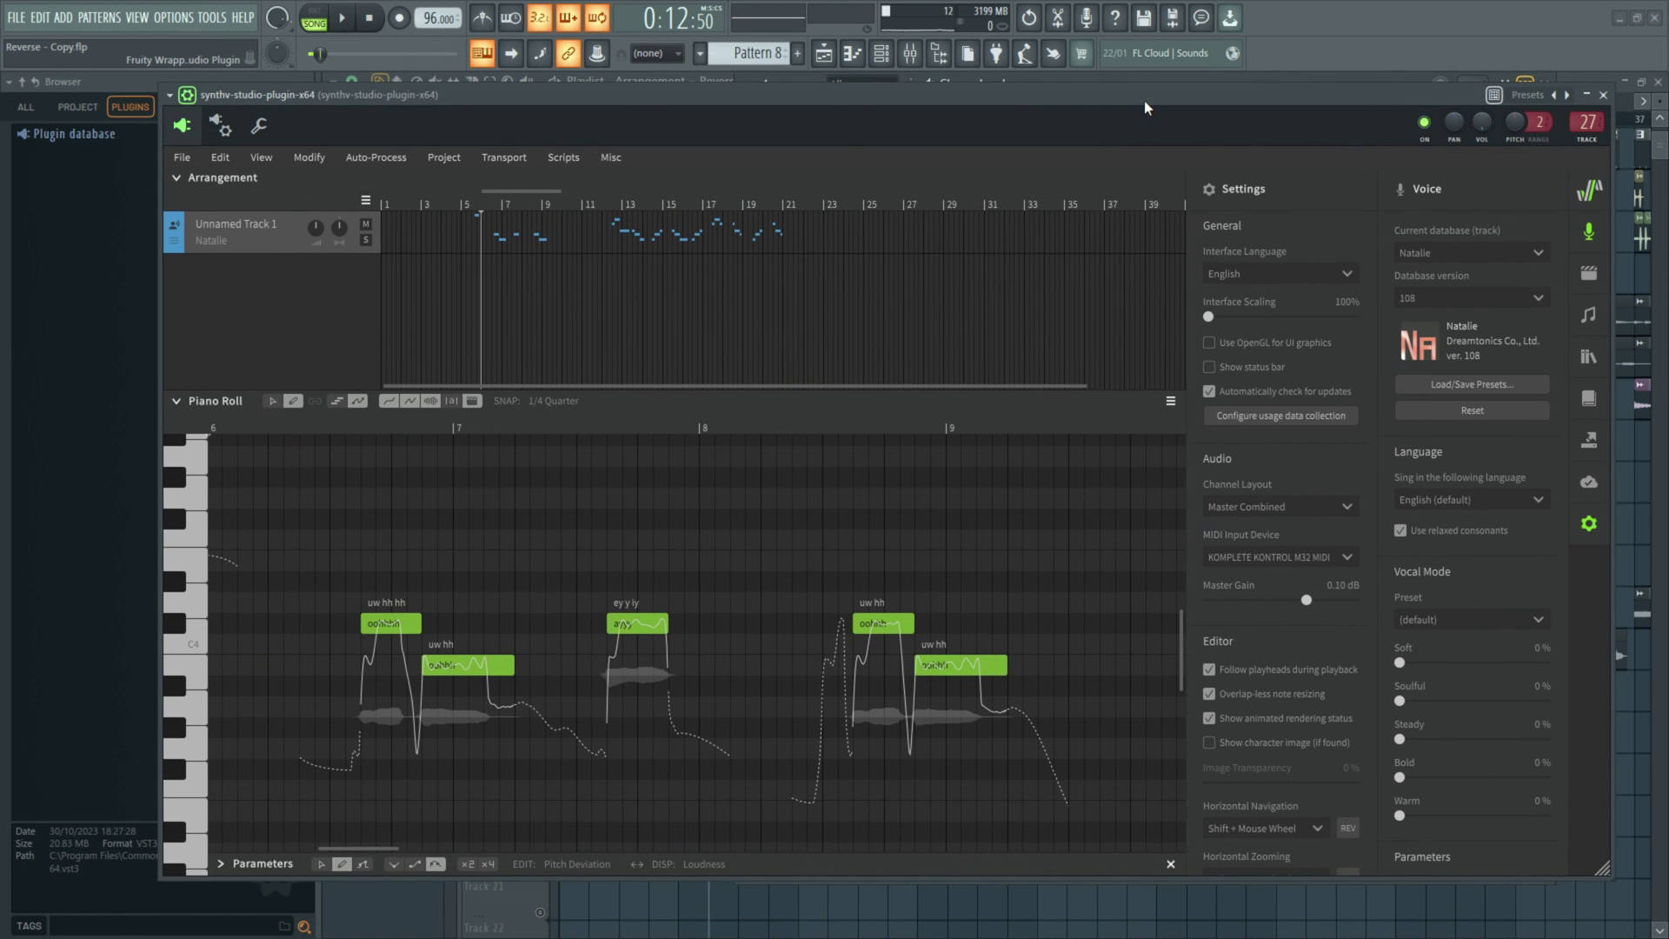
{"action": "key", "text": "F5"}
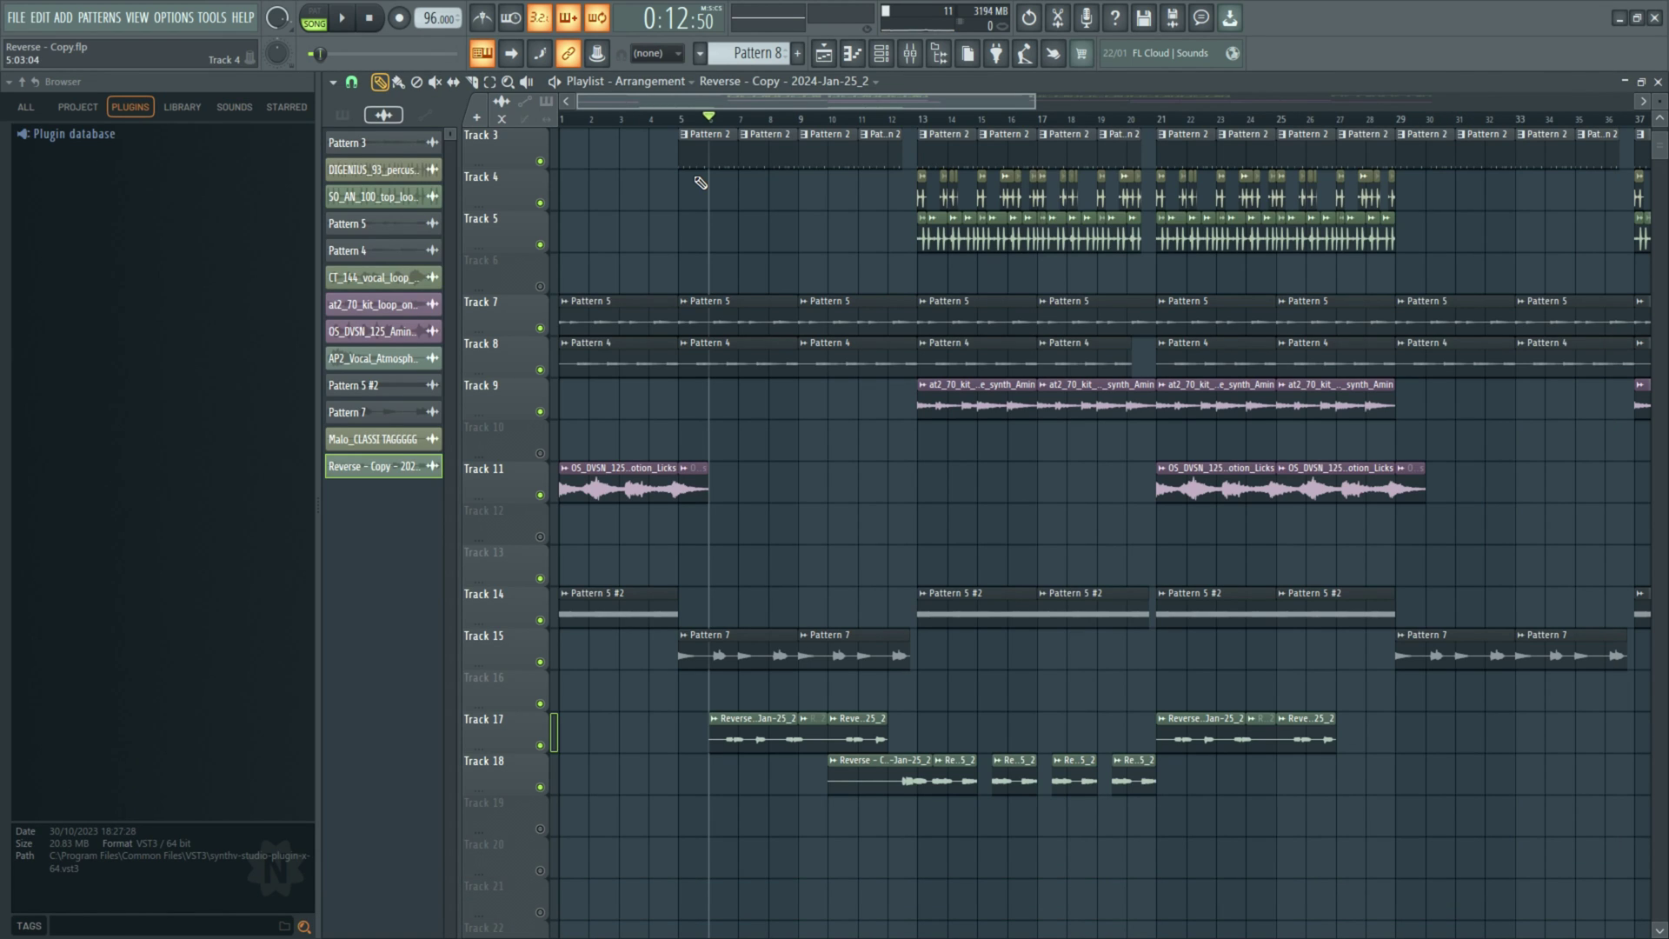